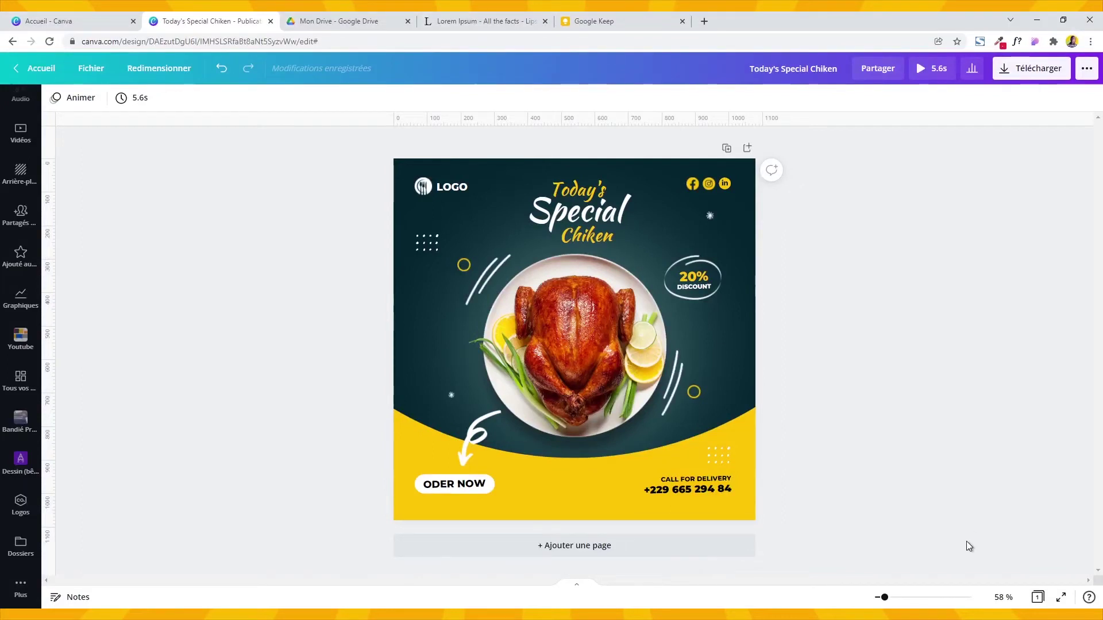
Zoom the chicken post view out slightly and return to the Canva home page
mouse_move(885, 600)
left_mouse_down()
mouse_move(874, 598)
mouse_move(894, 602)
mouse_move(883, 597)
left_mouse_up()
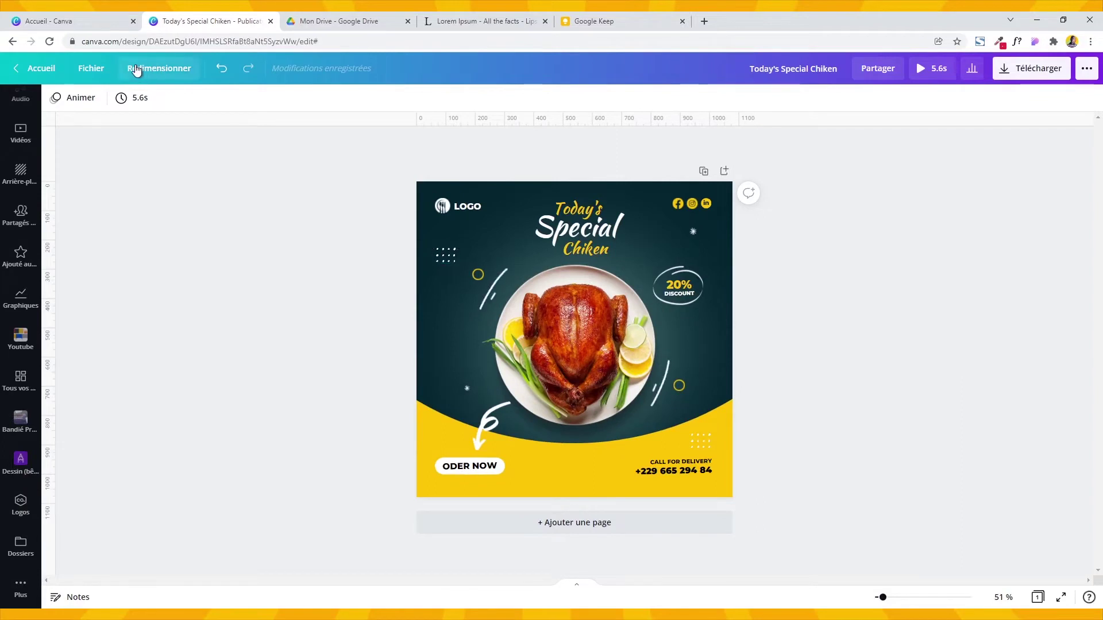
left_click(113, 18)
Create a new blank 1080 × 1080 px Instagram post design
scroll(1017, 357, "up", 5)
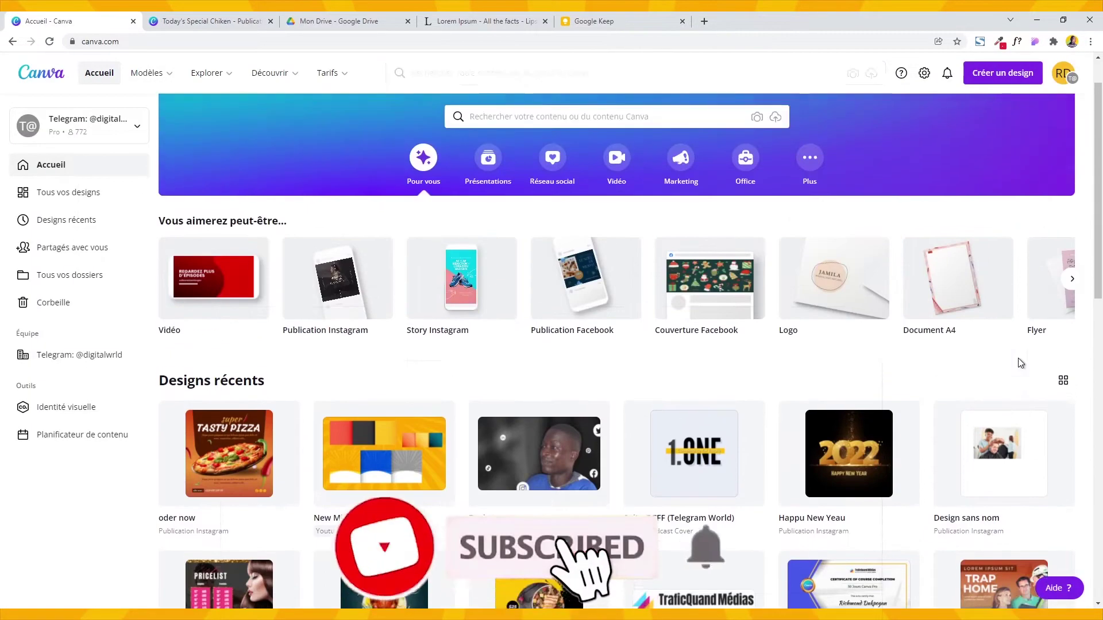
left_click(999, 73)
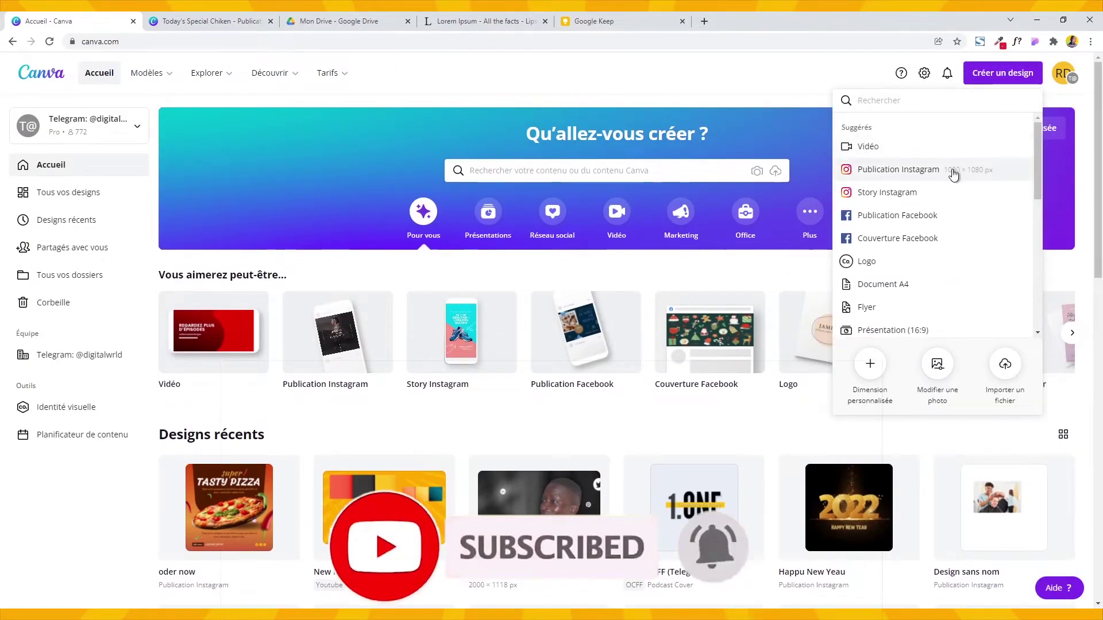
left_click(953, 172)
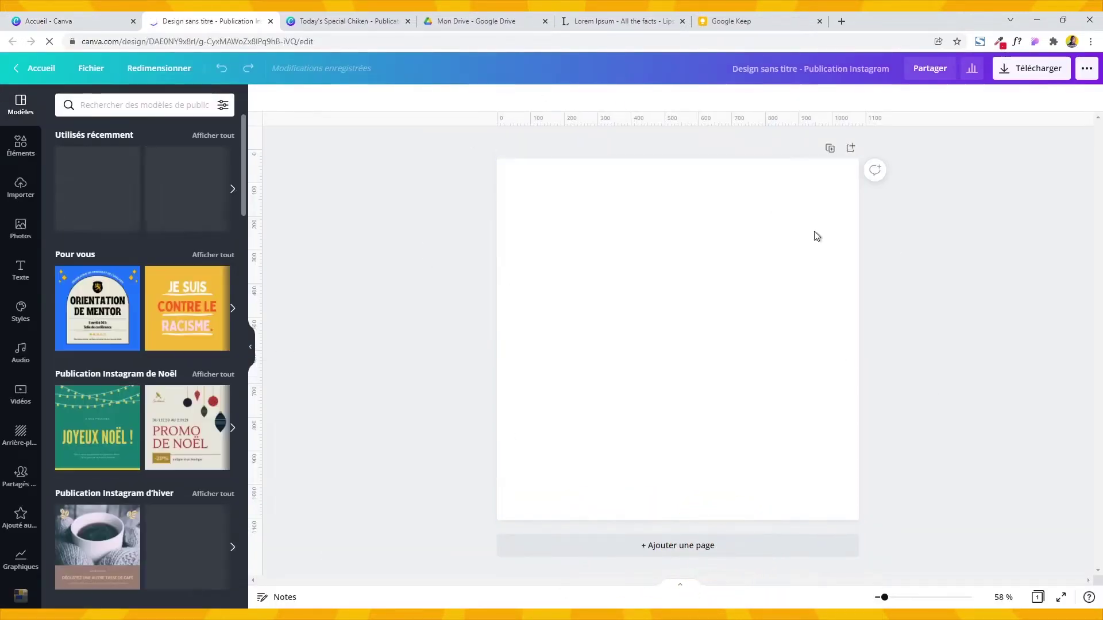
Review the new post's file options, then add an empty dark Page 2 to the chicken post
left_click(107, 75)
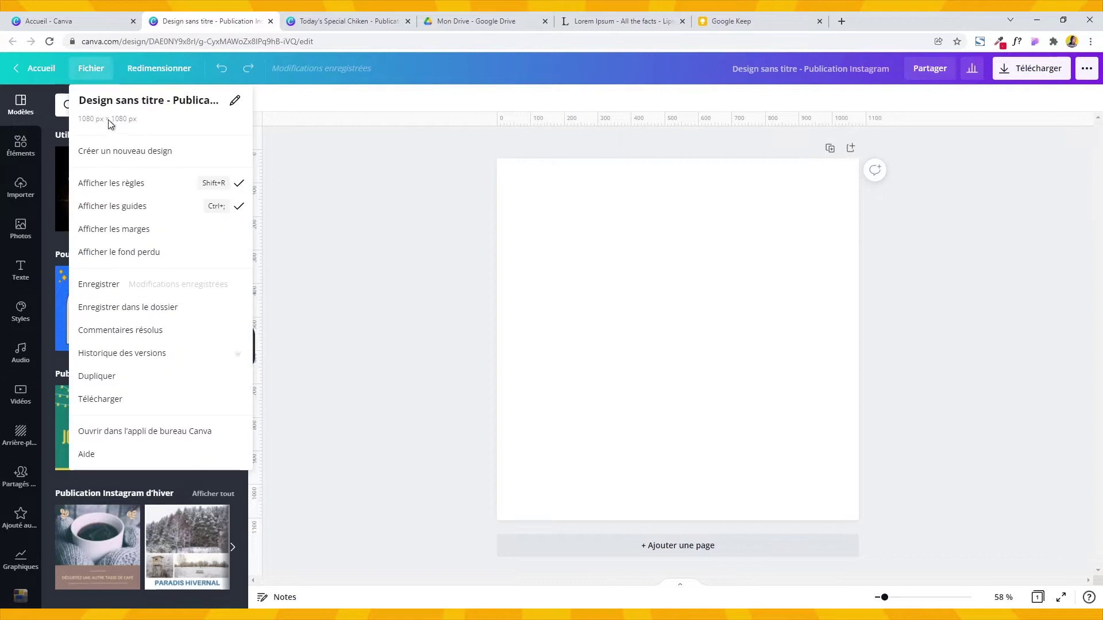
left_click(362, 185)
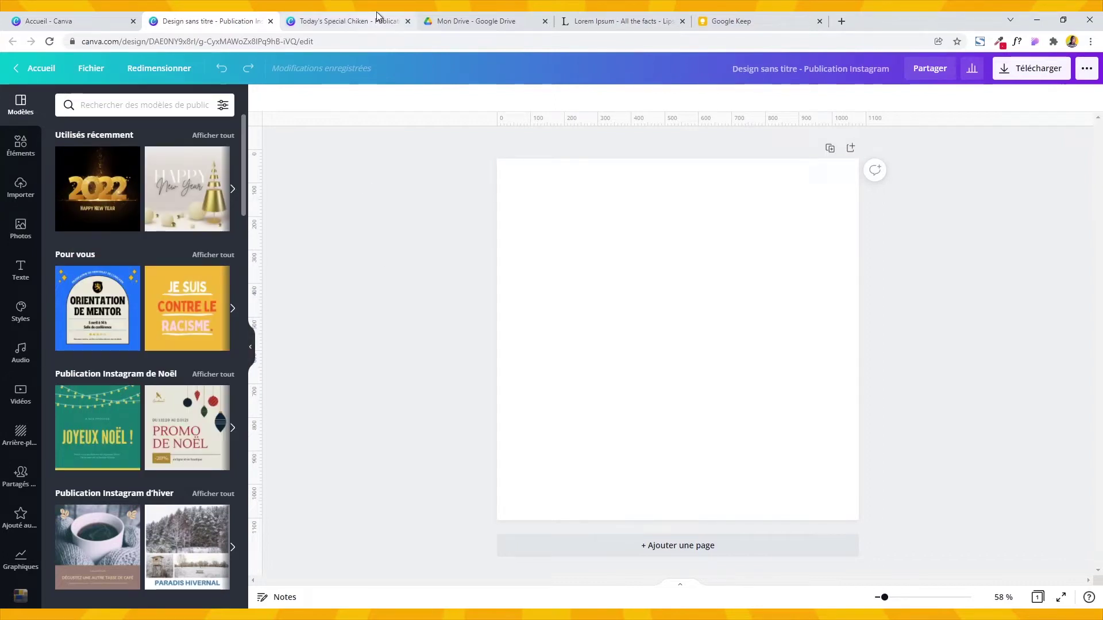
left_click(356, 21)
key("ctrl+Return")
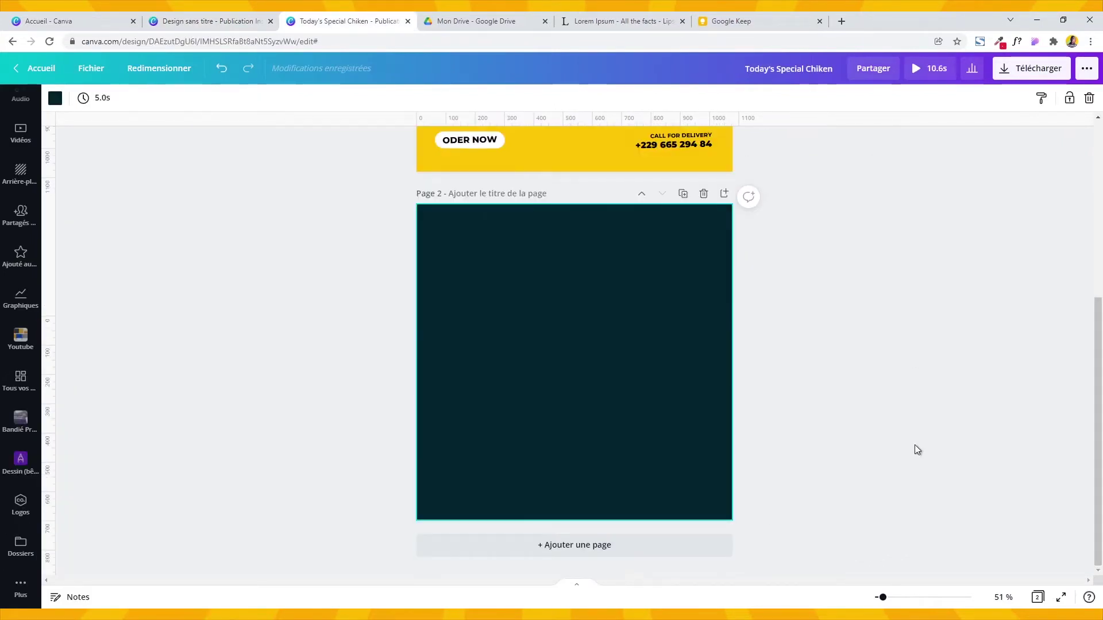
Check the exact colour code of Page 2's dark background
left_click(53, 97)
left_click(67, 158)
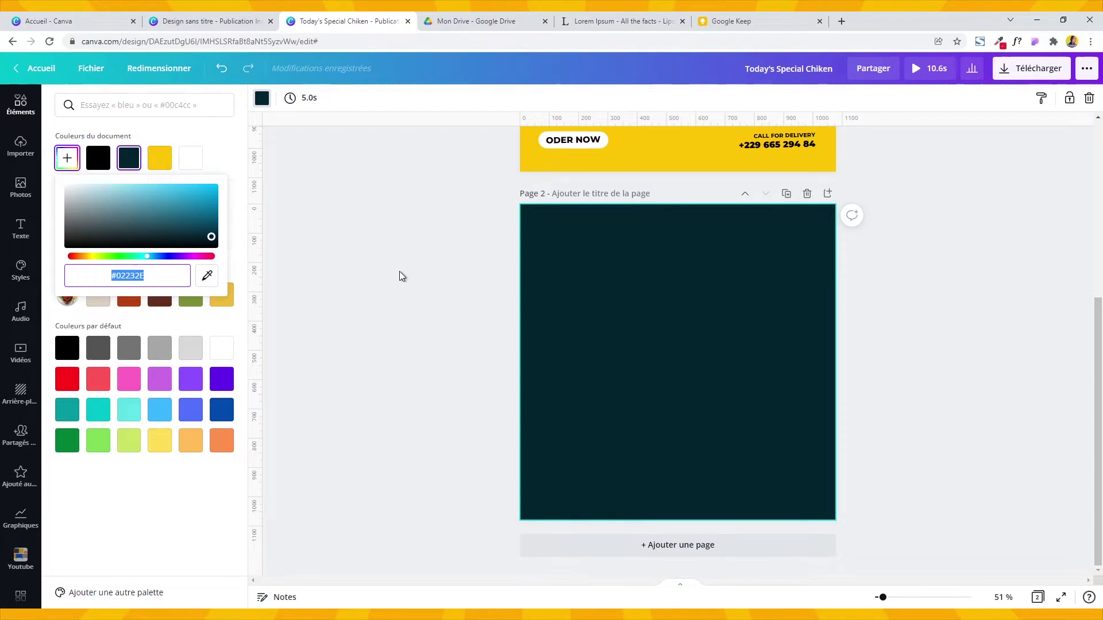
key("Escape")
scroll(402, 277, "up", 5)
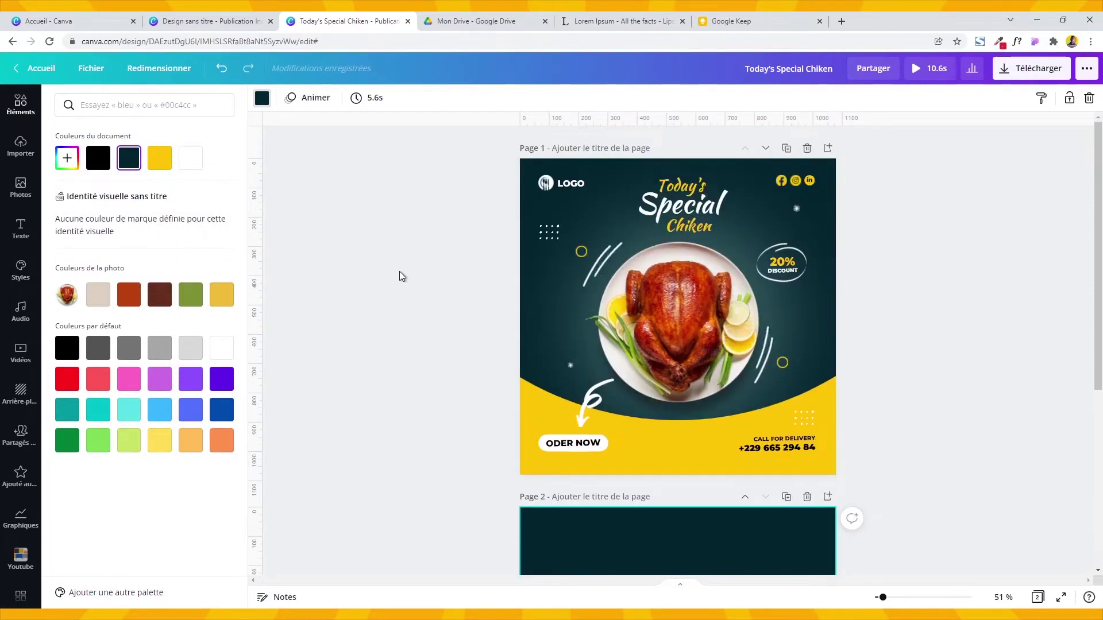
scroll(400, 274, "down", 5)
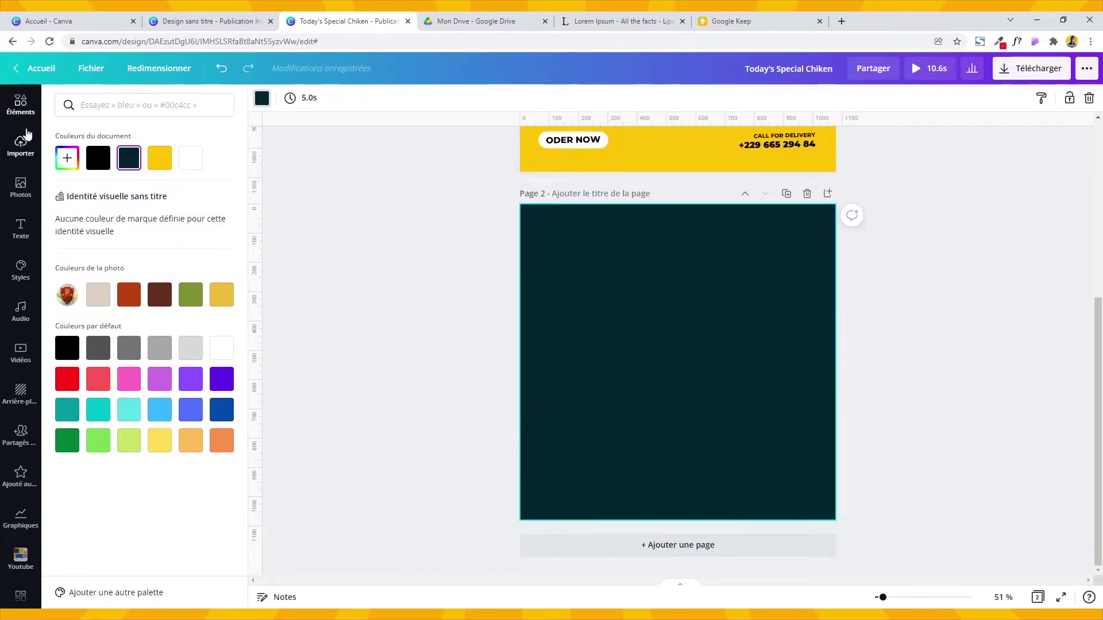
Add the 'blurred' search result Blue Blurred Dot and stretch it across Page 2
left_click(125, 109)
type("blu")
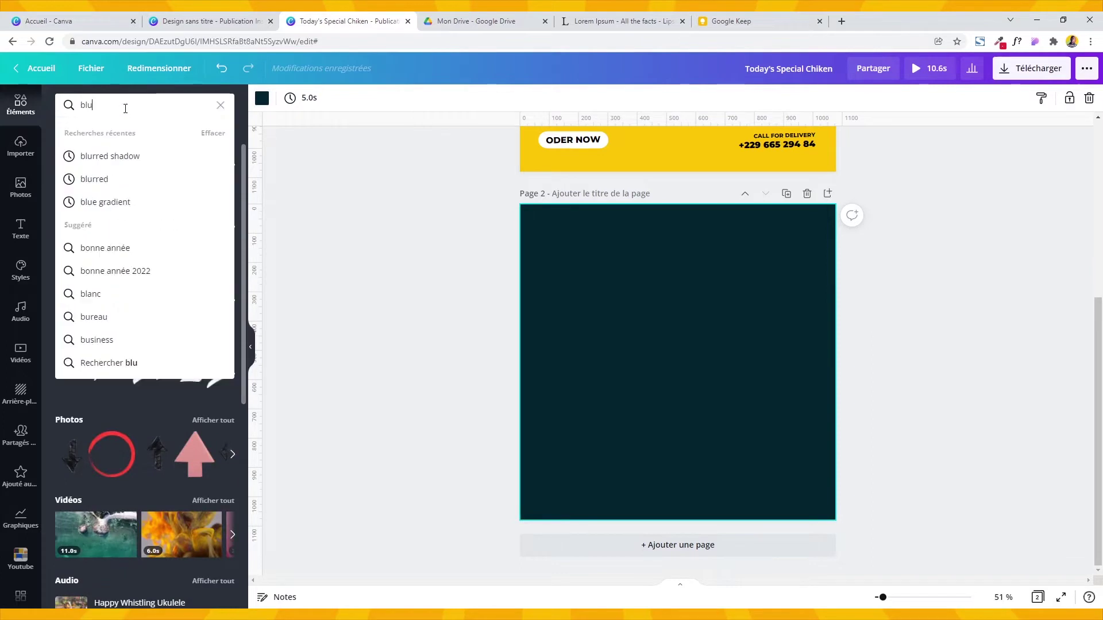
type("rred")
key("Return")
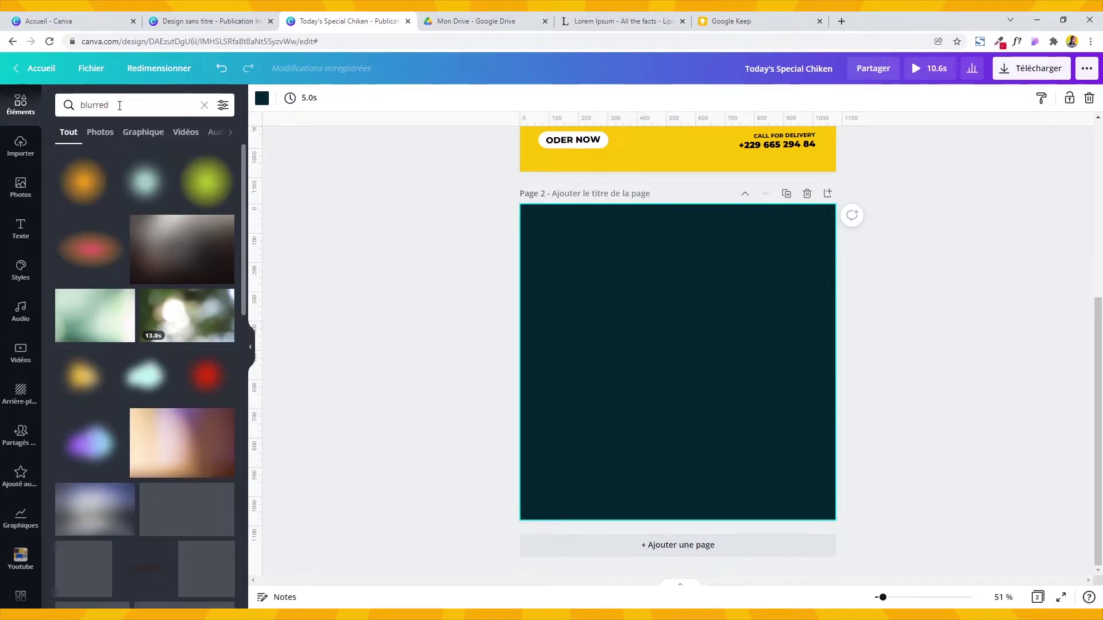
left_click(144, 182)
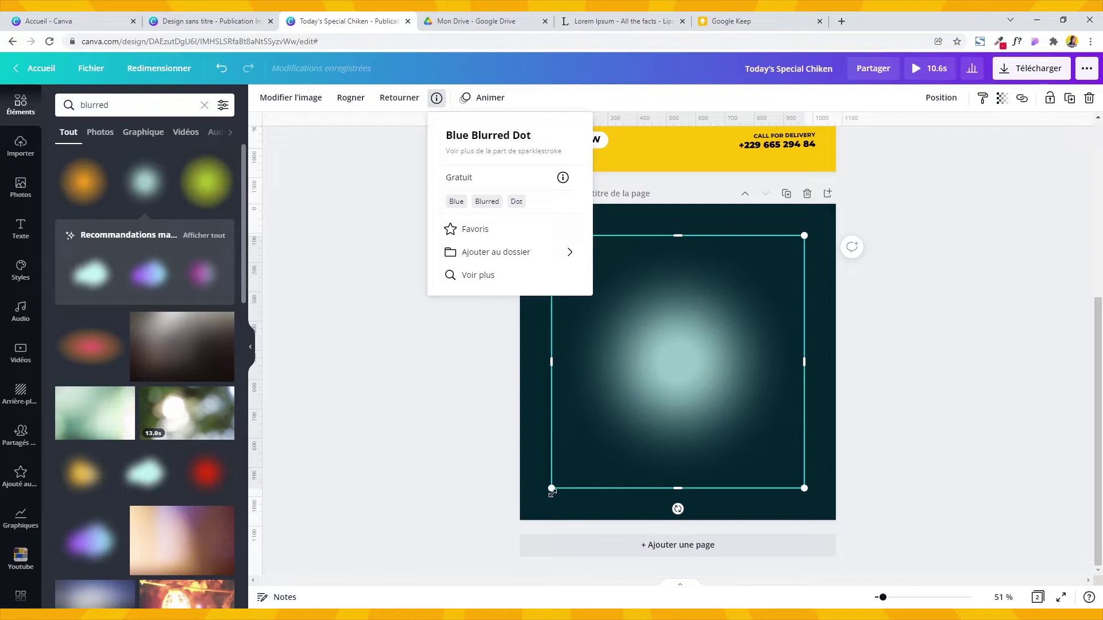
left_click_drag(552, 489, 520, 520)
left_click_drag(804, 234, 836, 204)
Set the Blue Blurred Dot's transparency to 45
left_click(1003, 99)
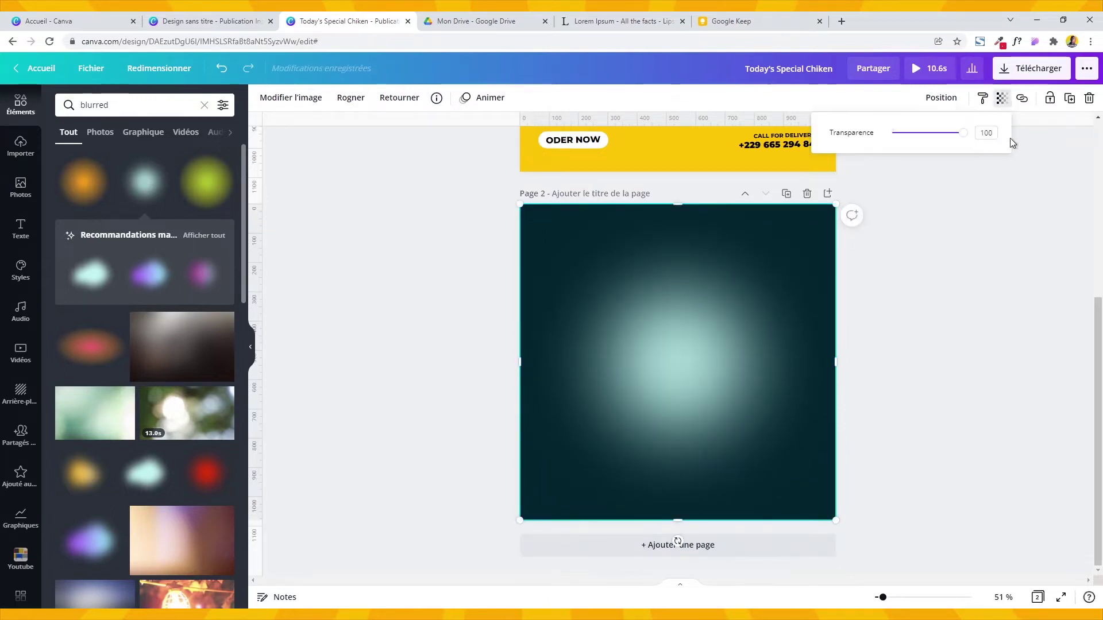
type("45")
key("Return")
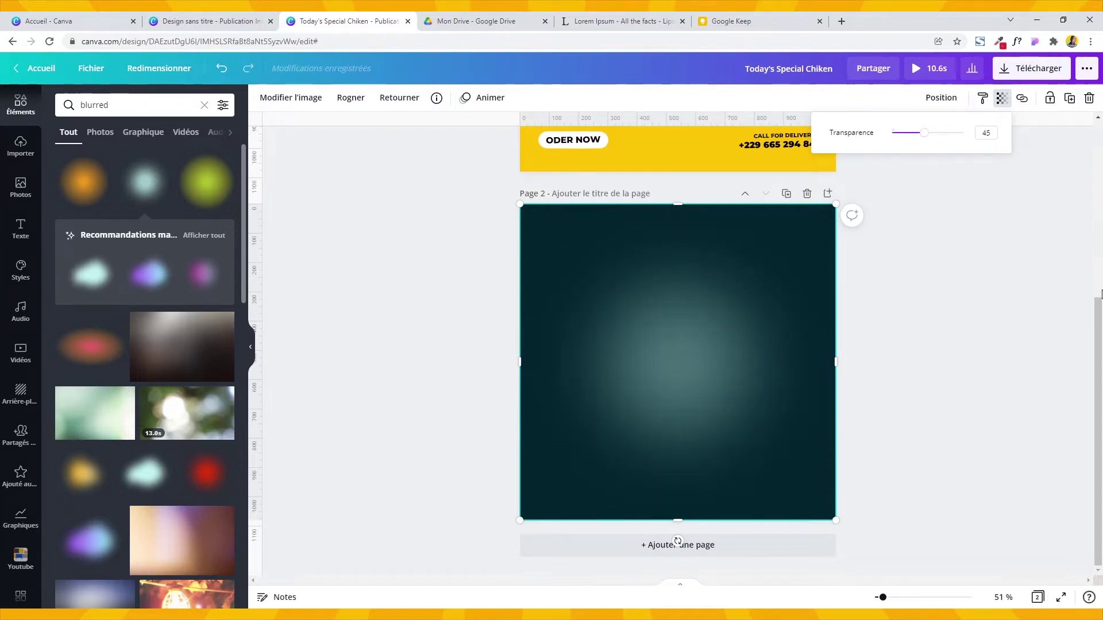
left_click(1022, 309)
scroll(1021, 309, "up", 5)
Add the arch shape from the Lines and shapes collection to Page 2
scroll(1021, 309, "down", 4)
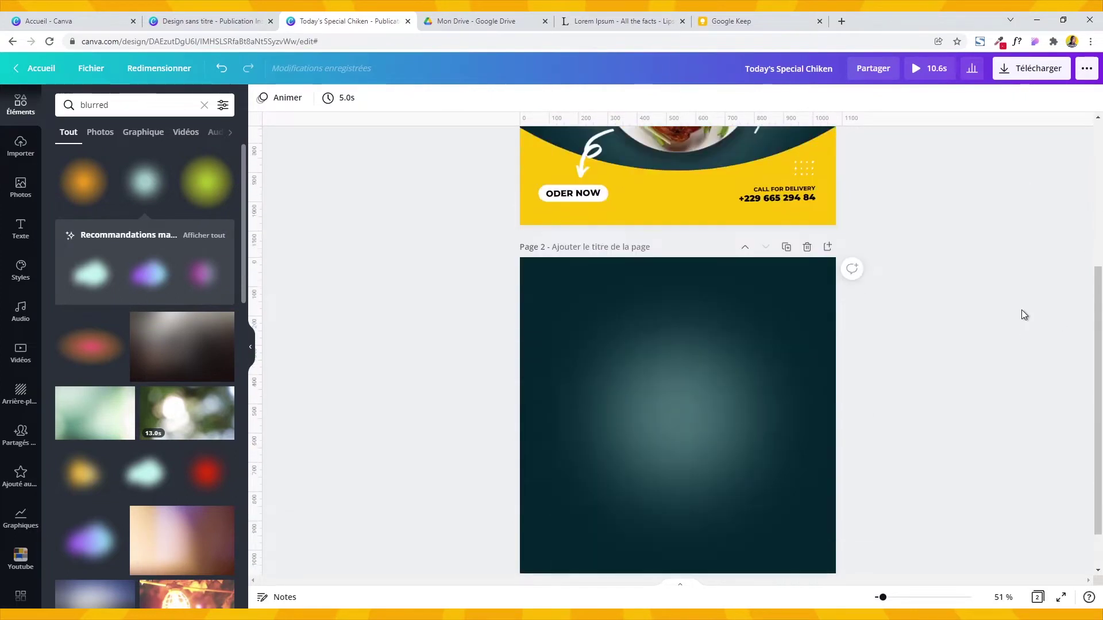
scroll(1022, 310, "down", 1)
scroll(21, 354, "down", 4)
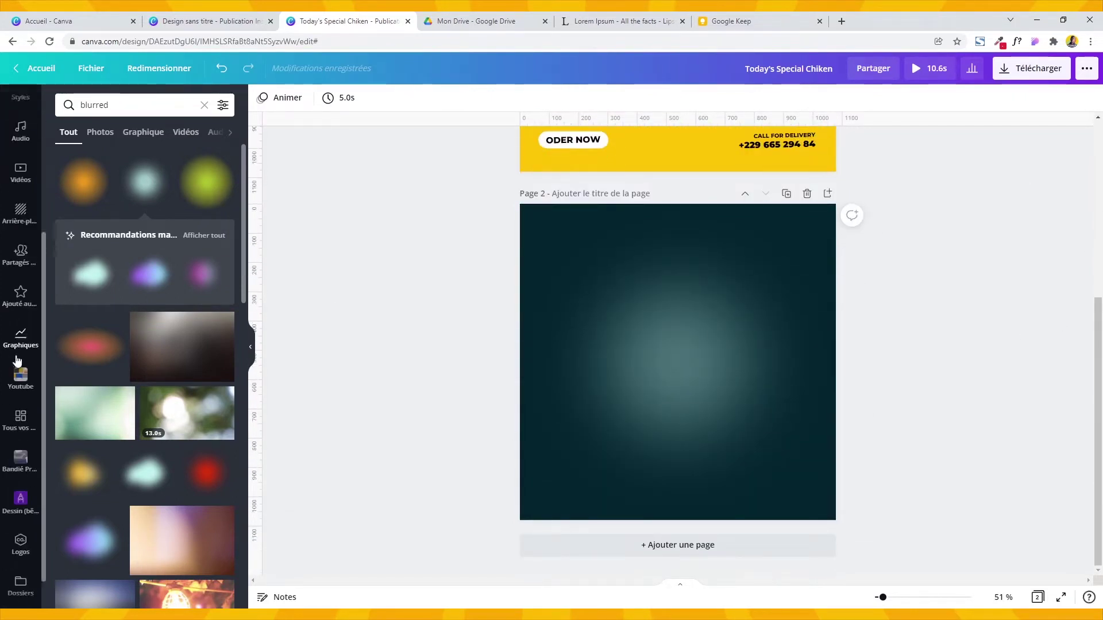
left_click(202, 105)
scroll(173, 287, "down", 2)
scroll(173, 287, "down", 1)
left_click(224, 133)
scroll(214, 174, "down", 3)
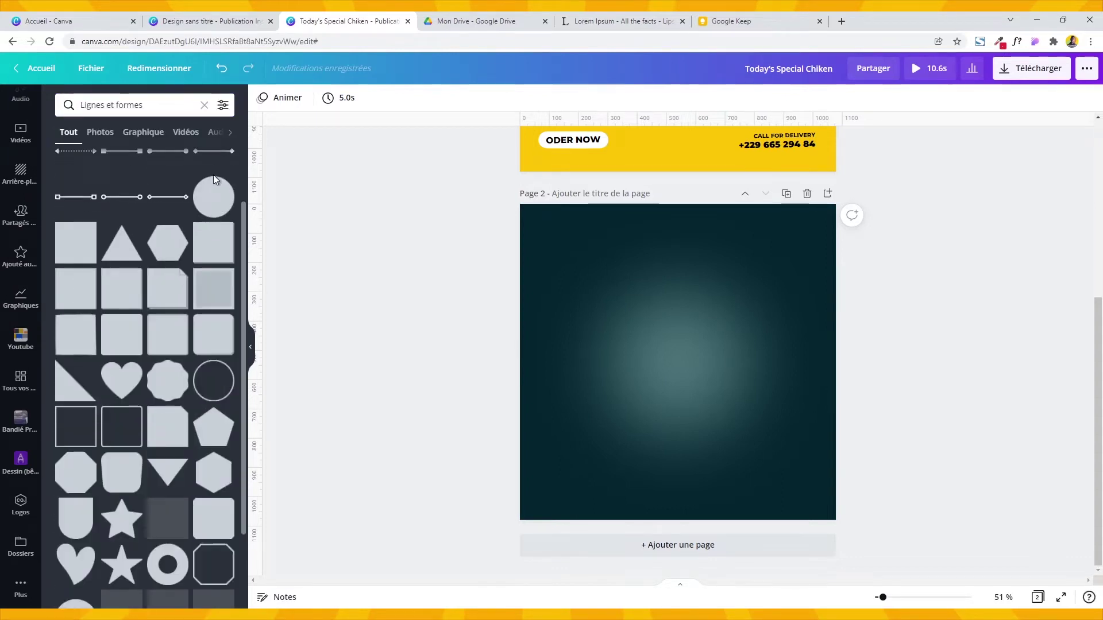
scroll(214, 175, "down", 3)
left_click(75, 358)
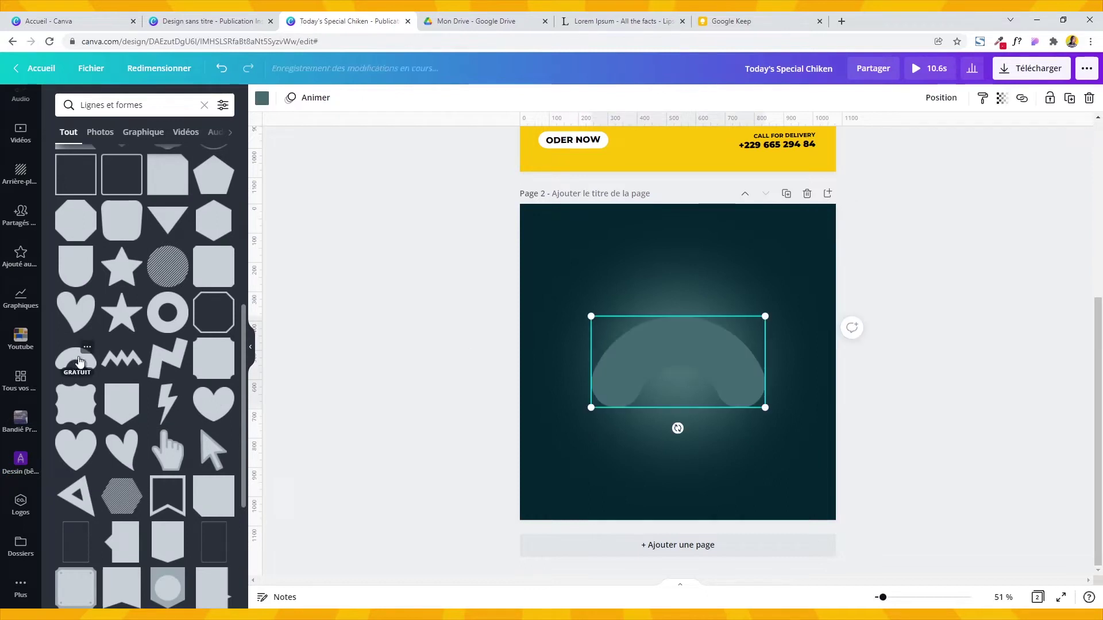
scroll(873, 279, "up", 4)
scroll(873, 279, "down", 4)
scroll(873, 279, "down", 1)
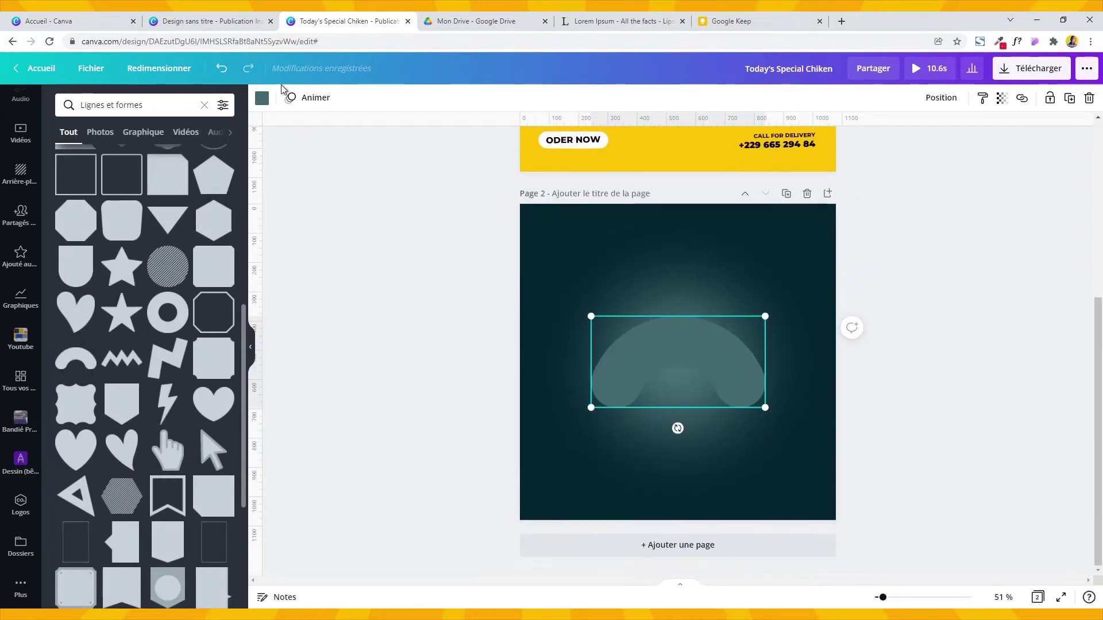
Colour the arch yellow #FEC405
left_click(262, 98)
left_click(191, 158)
left_click(67, 158)
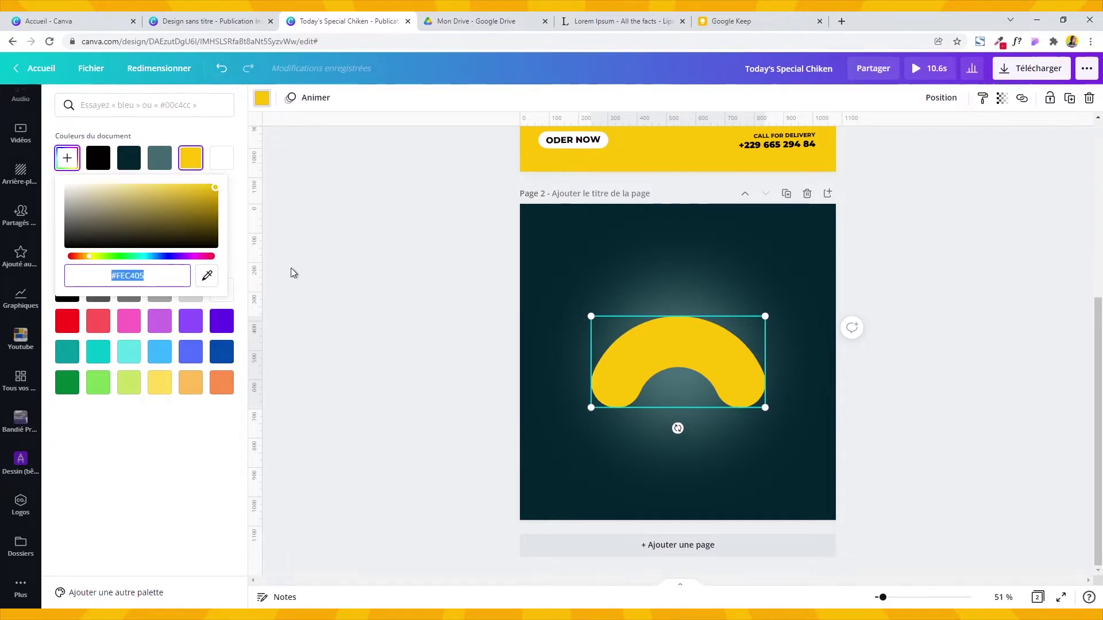
left_click(738, 398)
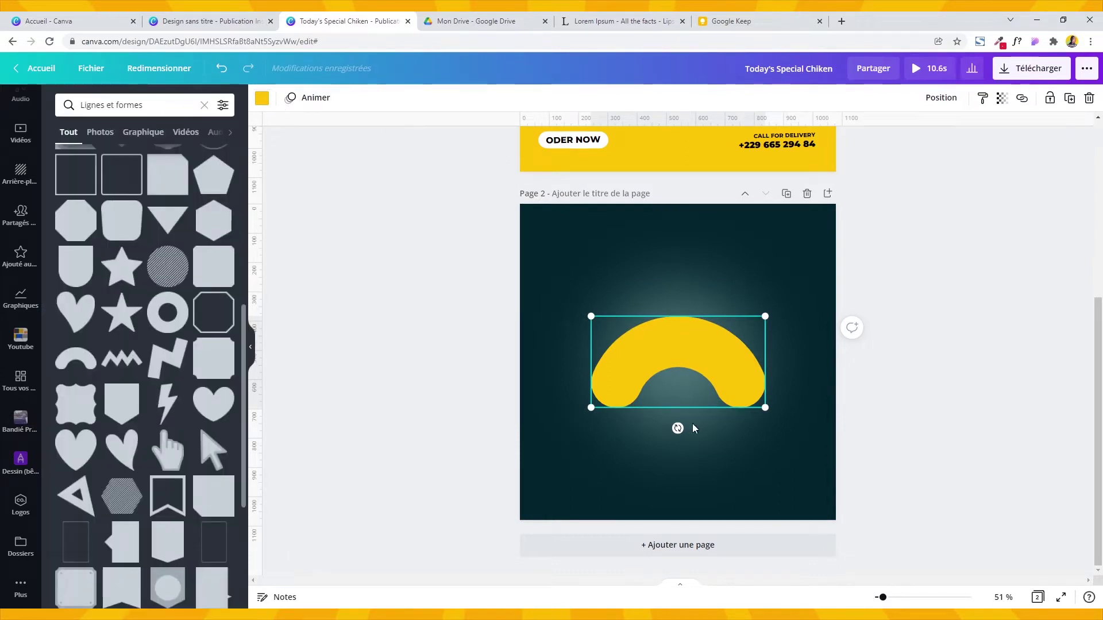
Rotate the arch 180° and enlarge it into a band along the page bottom
left_click_drag(678, 428, 675, 337)
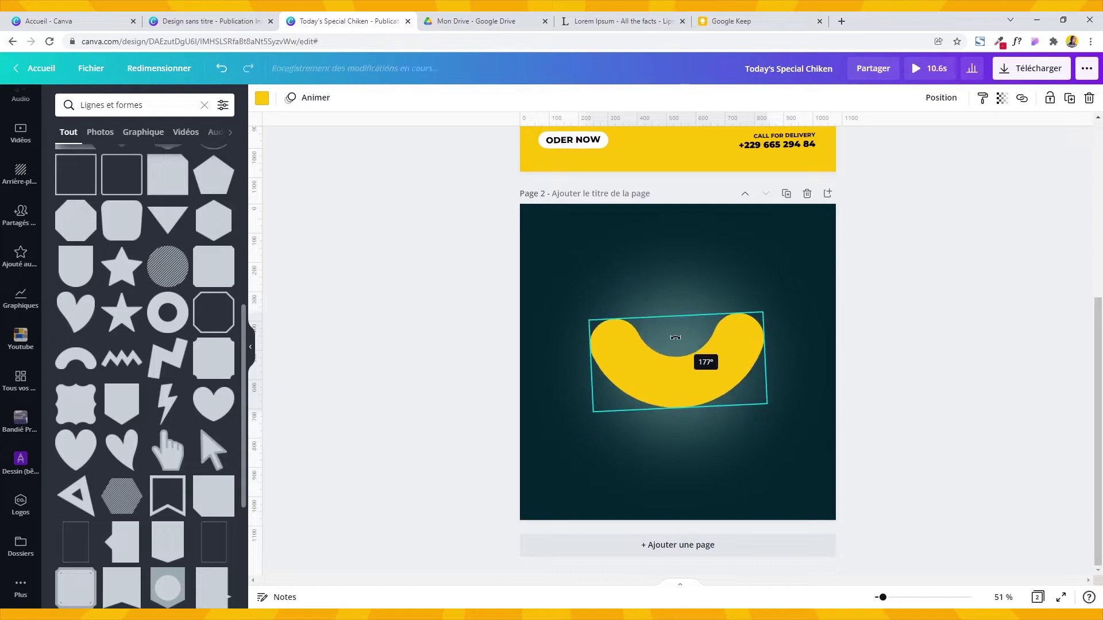
left_click_drag(675, 338, 678, 338)
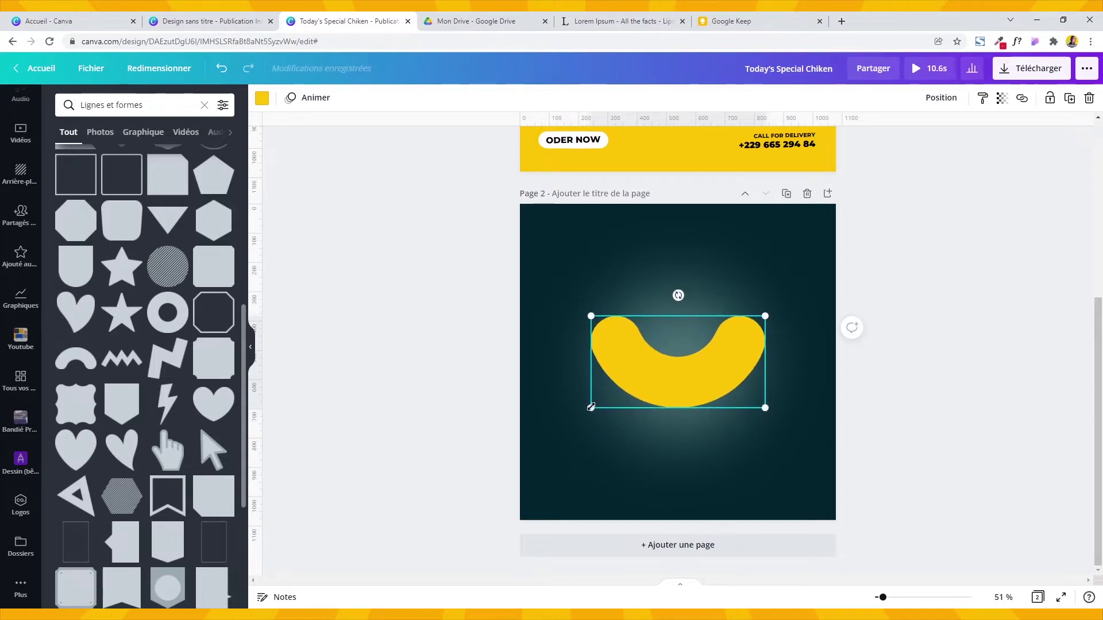
left_click_drag(591, 408, 384, 519)
left_click_drag(765, 519, 980, 545)
mouse_move(701, 394)
left_mouse_down()
mouse_move(539, 379)
mouse_move(744, 337)
left_mouse_up()
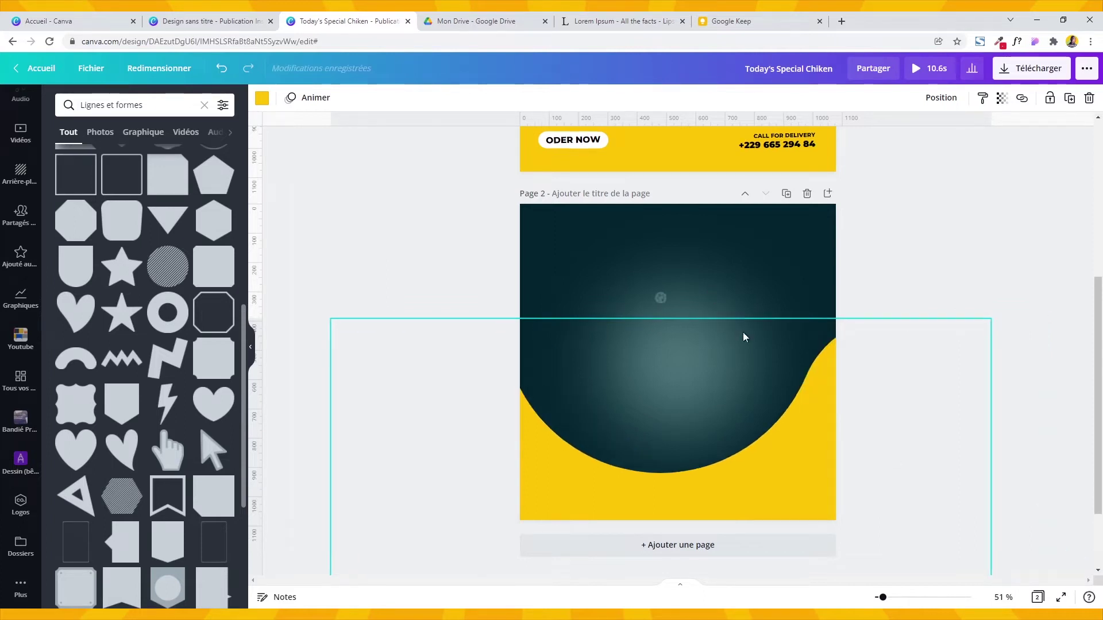
Enlarge the yellow arch to fill the lower part of Page 2
left_click_drag(980, 315, 1088, 256)
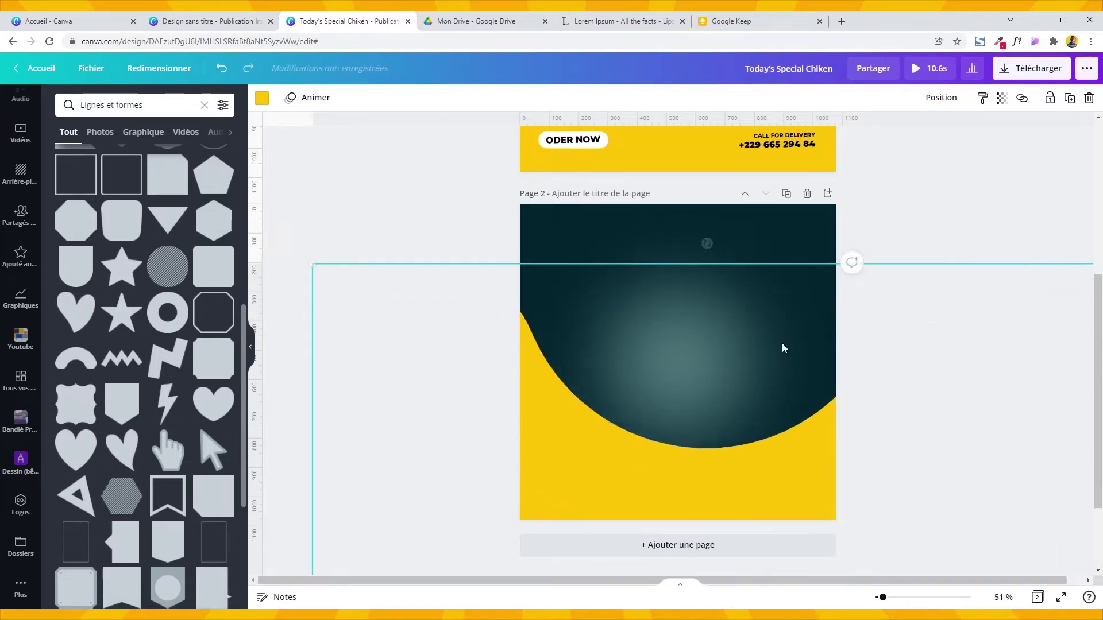
left_click_drag(782, 344, 806, 353)
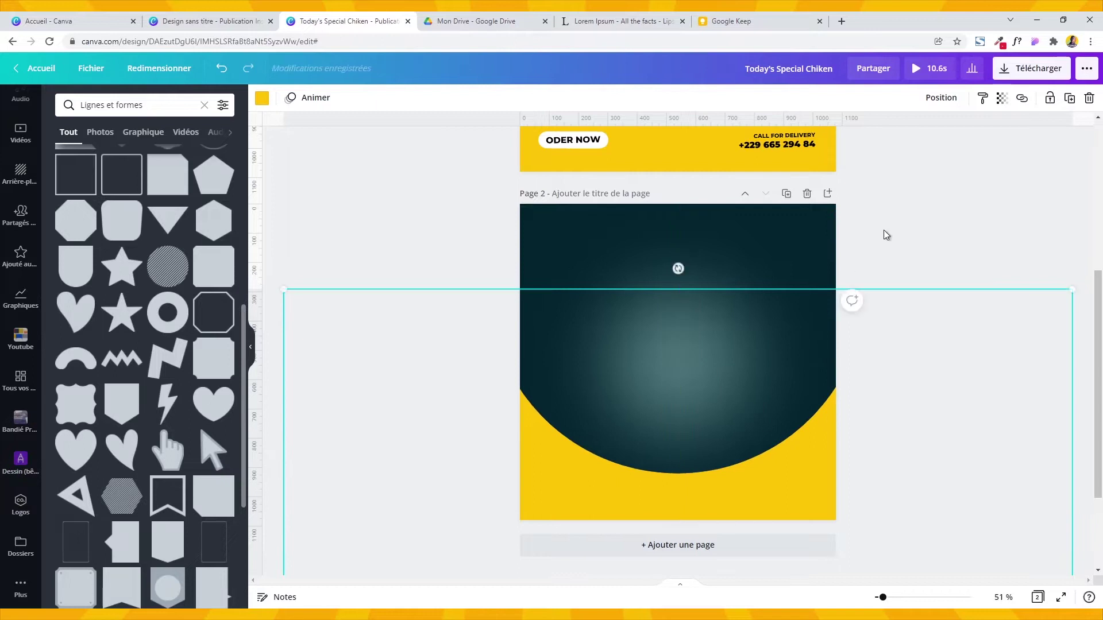
scroll(908, 215, "up", 4)
scroll(584, 243, "down", 5)
left_click_drag(371, 203, 693, 241)
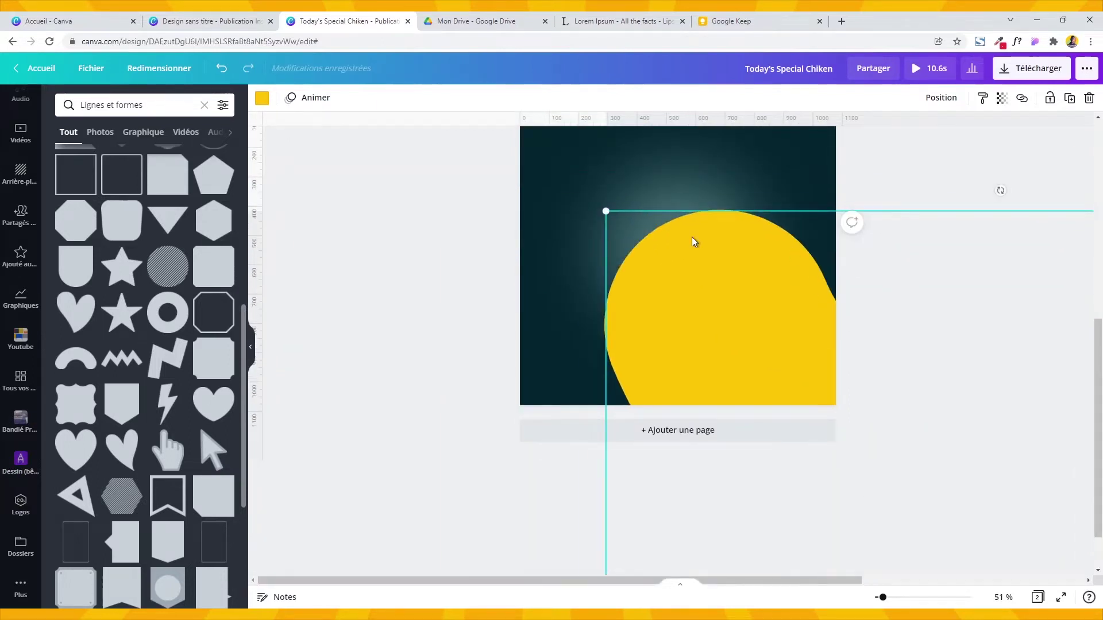
left_click_drag(533, 204, 570, 265)
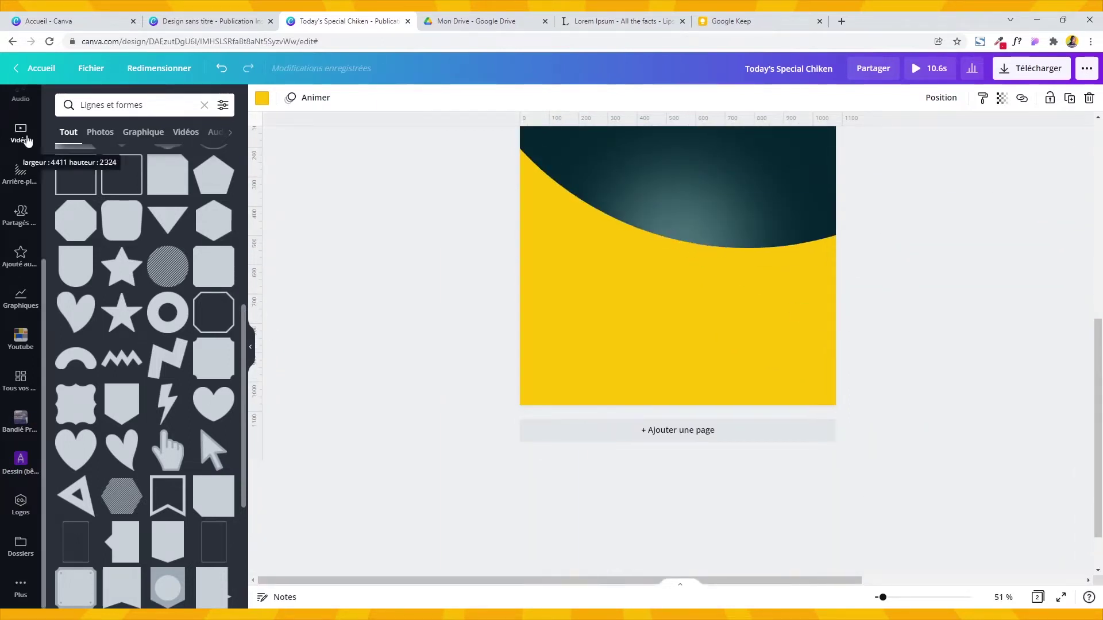
Centre the yellow arch horizontally via Position, drag it lower, and deselect it
left_click(934, 99)
left_click(899, 203)
scroll(798, 299, "down", 1)
scroll(908, 314, "up", 5)
scroll(908, 314, "down", 5)
left_click_drag(736, 314, 718, 395)
scroll(977, 258, "up", 4)
scroll(952, 274, "down", 3)
scroll(952, 253, "up", 4)
scroll(952, 253, "down", 4)
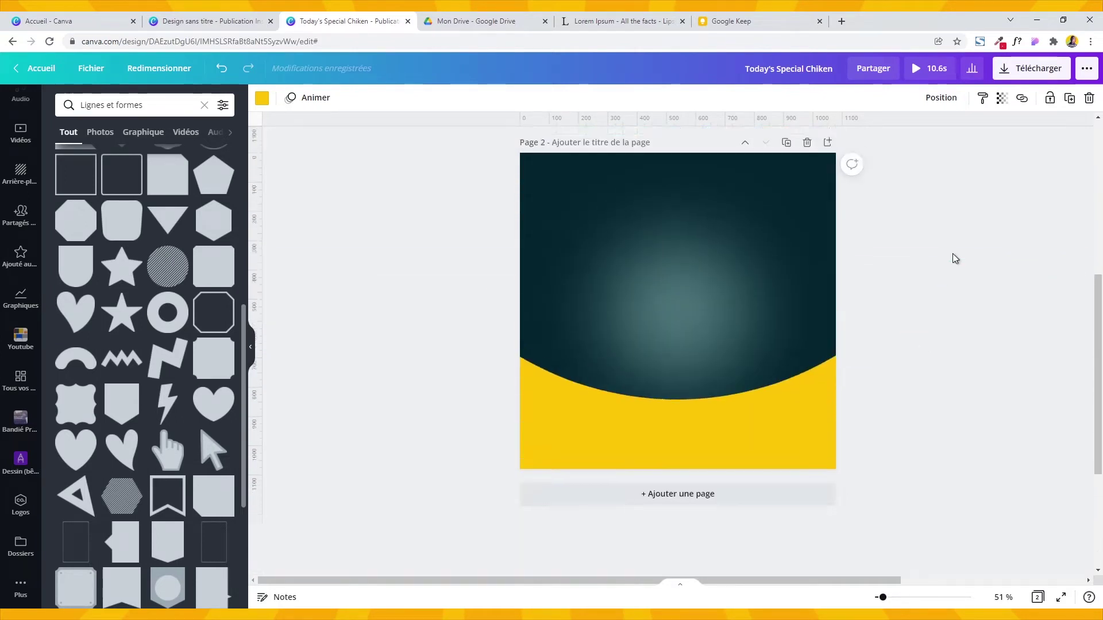
scroll(952, 253, "up", 4)
left_click(977, 229)
scroll(977, 229, "down", 3)
scroll(978, 234, "up", 4)
scroll(977, 232, "down", 4)
scroll(977, 230, "up", 4)
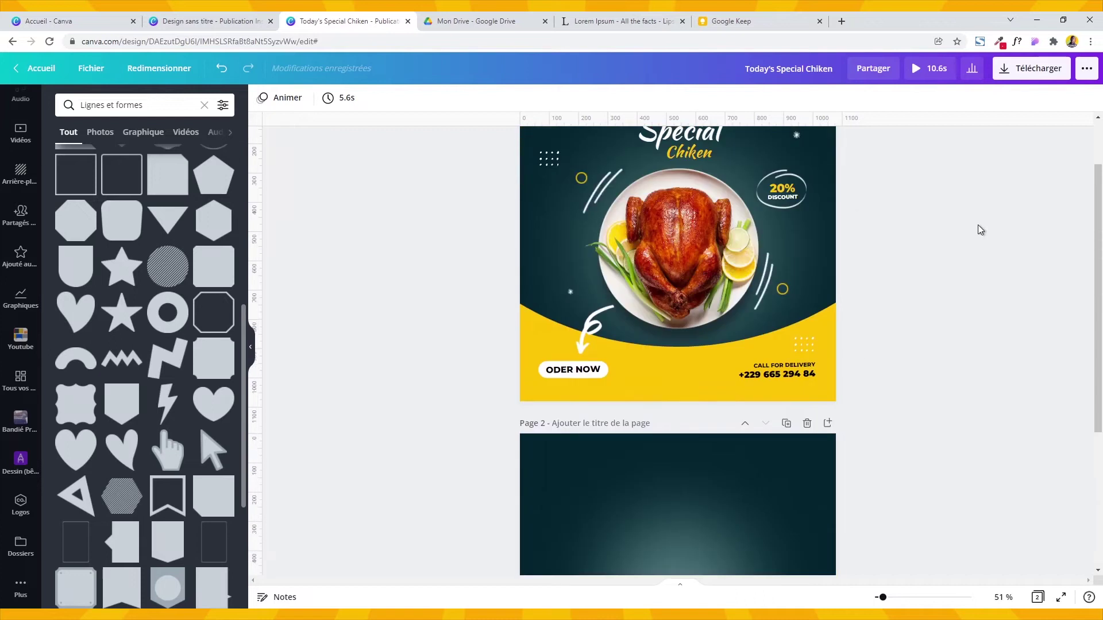
scroll(979, 229, "down", 4)
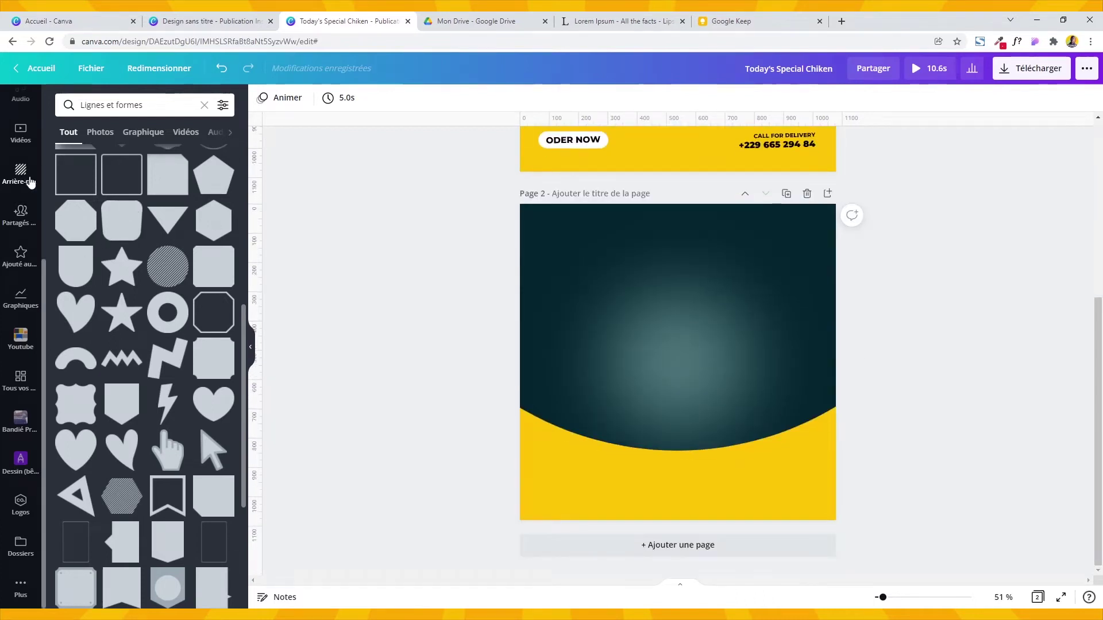
scroll(30, 181, "up", 4)
Add the roast chicken plate photo from Uploads to Page 2
left_click(21, 155)
scroll(127, 259, "down", 2)
scroll(143, 299, "down", 2)
scroll(115, 344, "down", 3)
scroll(82, 373, "up", 3)
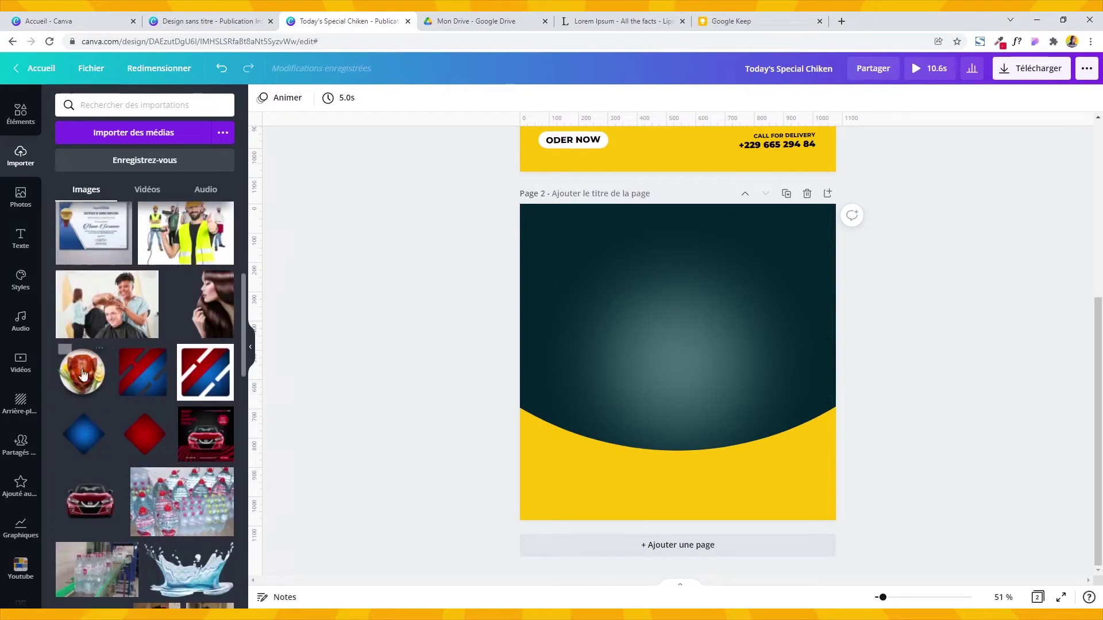
left_click(93, 371)
scroll(904, 333, "up", 3)
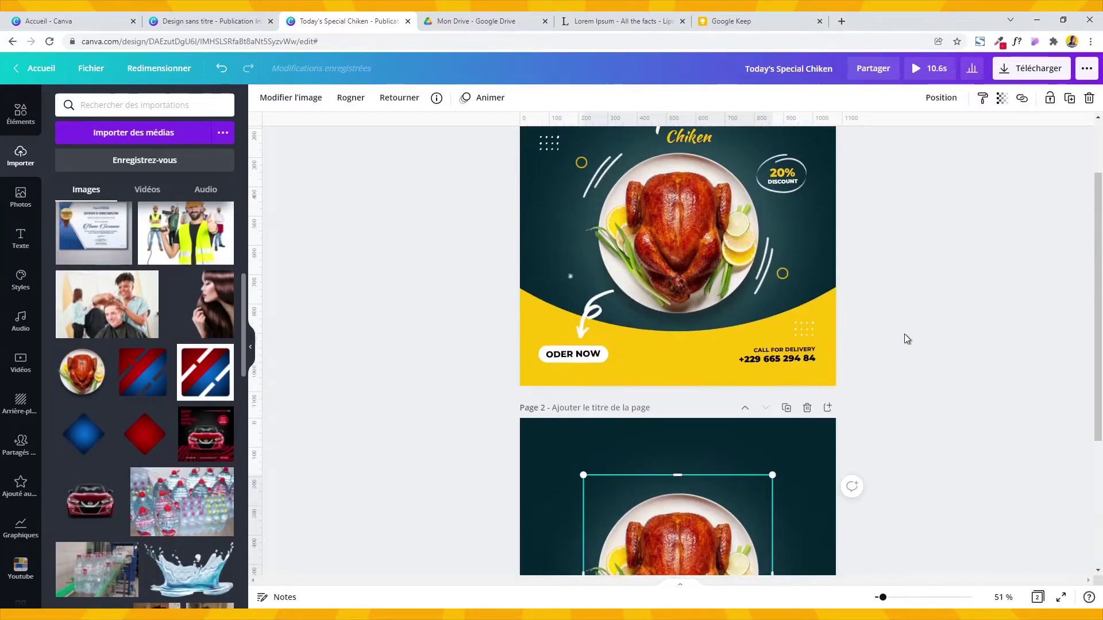
scroll(904, 334, "down", 2)
scroll(775, 368, "down", 1)
Nudge the chicken photo slightly upward above the arch and deselect it
left_click_drag(698, 394, 703, 378)
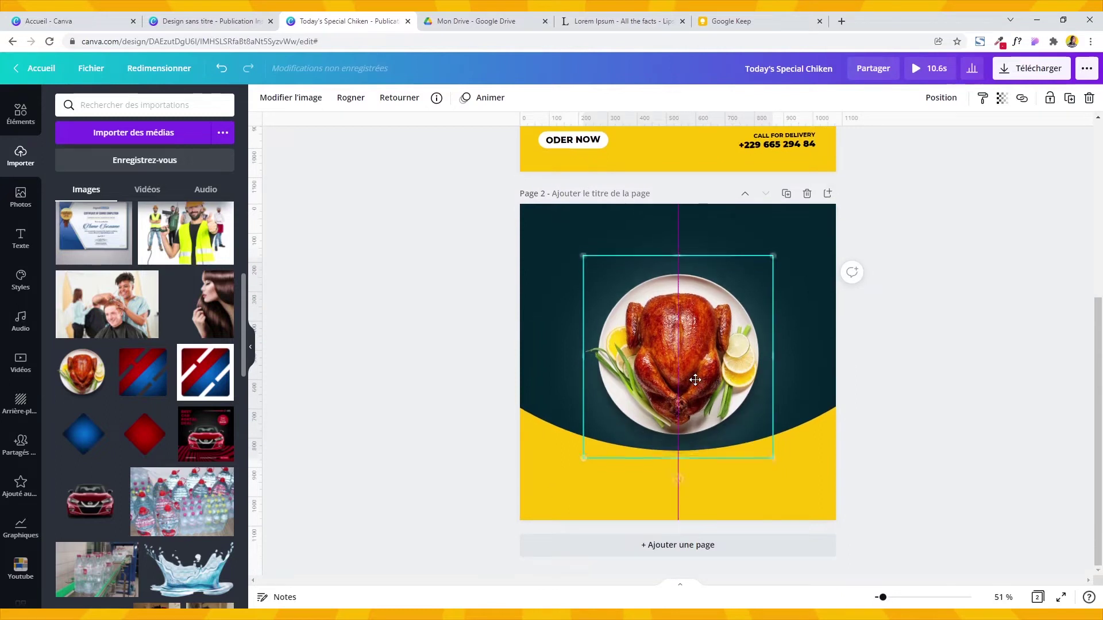
scroll(939, 377, "up", 4)
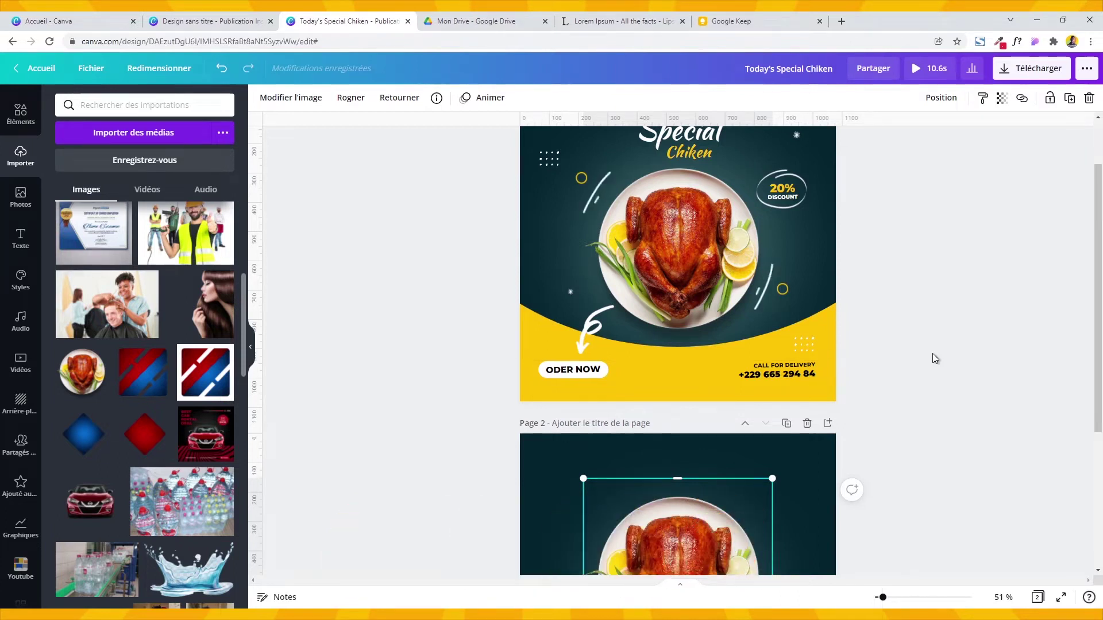
scroll(995, 433, "down", 5)
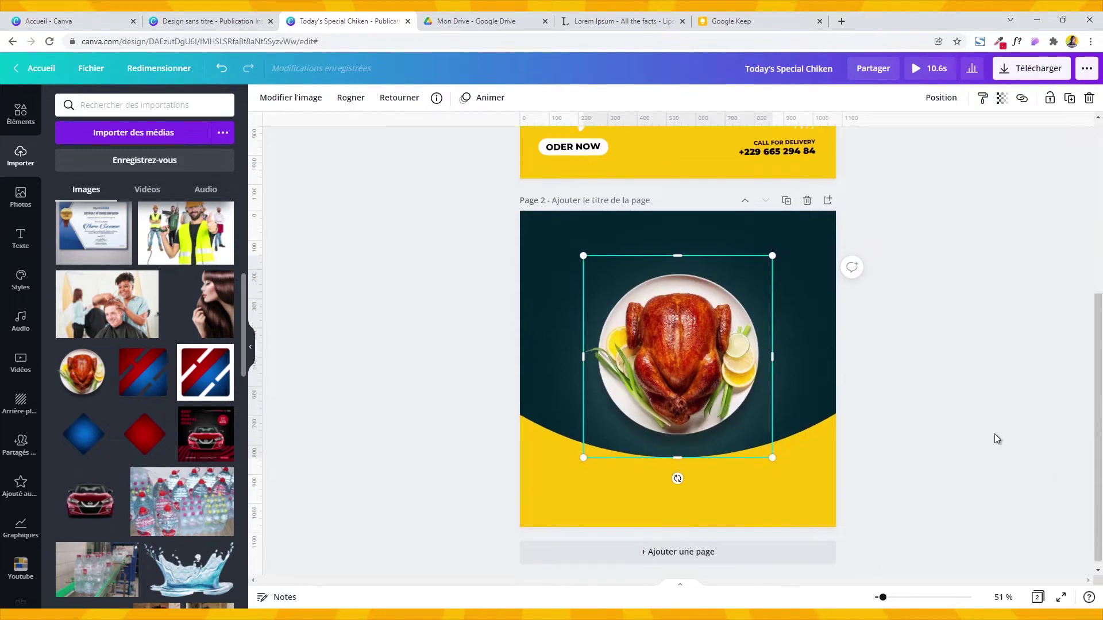
scroll(994, 433, "up", 2)
scroll(994, 433, "up", 3)
scroll(994, 433, "down", 2)
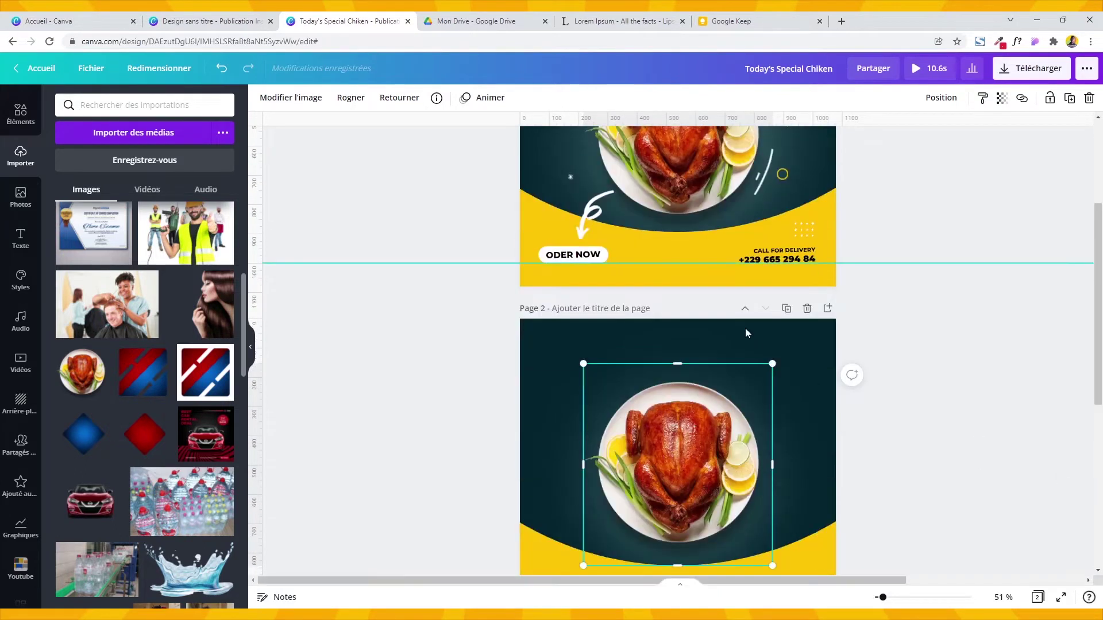
left_click(746, 329)
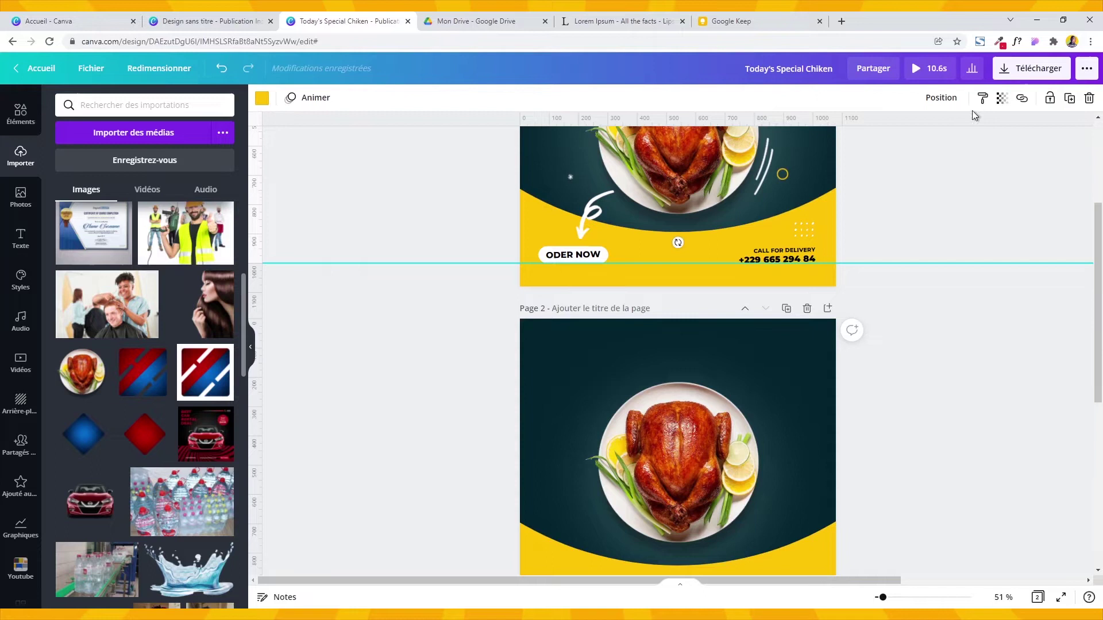
Select Page 2's dark gradient background and set its transparency to 66
left_click(941, 97)
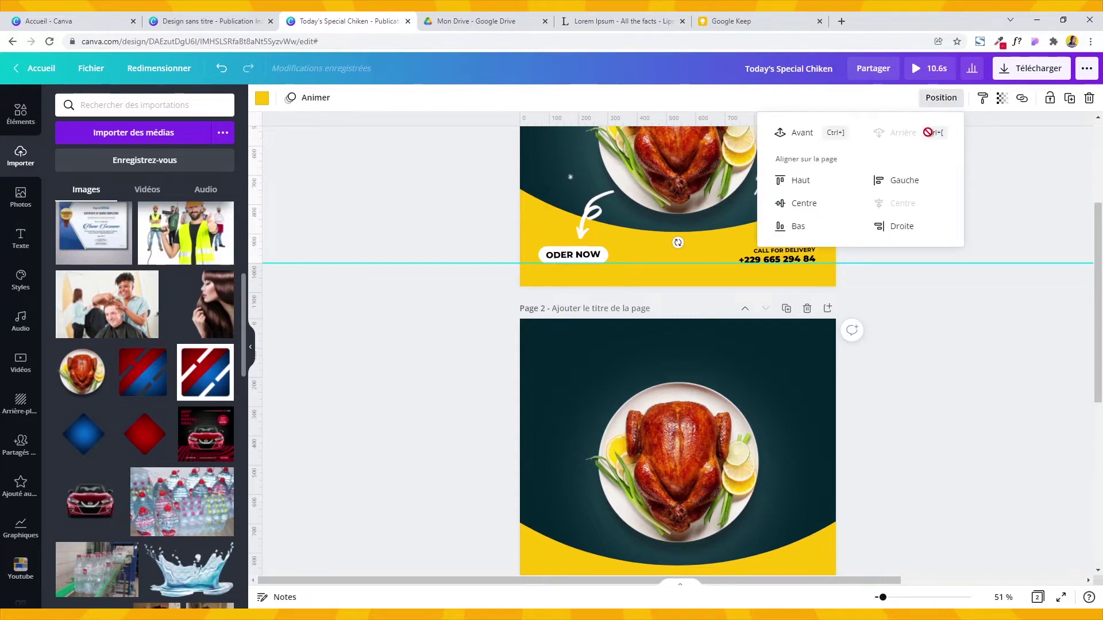
left_click(799, 439)
left_click(787, 360)
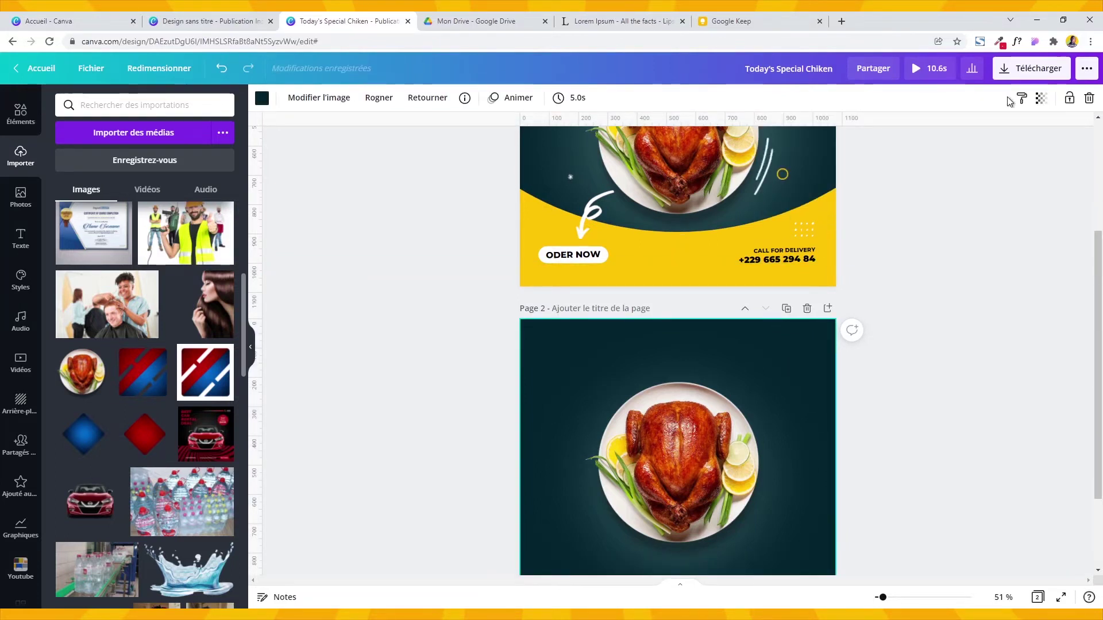
left_click(1040, 98)
left_click_drag(971, 138, 977, 133)
scroll(1001, 234, "up", 1)
scroll(998, 230, "down", 3)
left_click(977, 134)
scroll(993, 276, "up", 3)
scroll(993, 276, "up", 1)
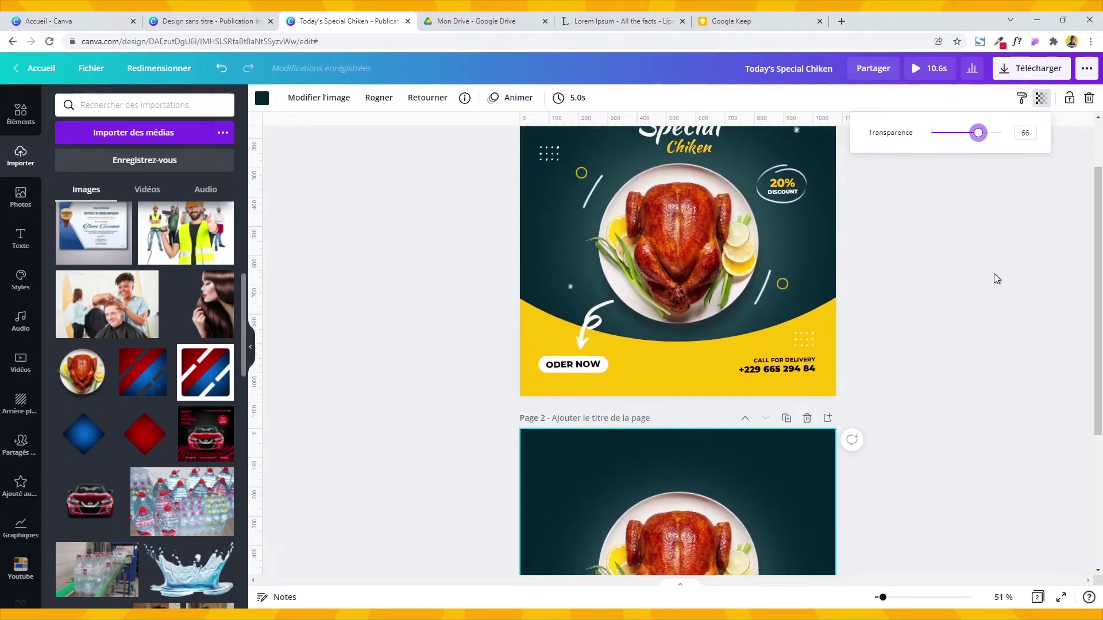
scroll(994, 276, "down", 4)
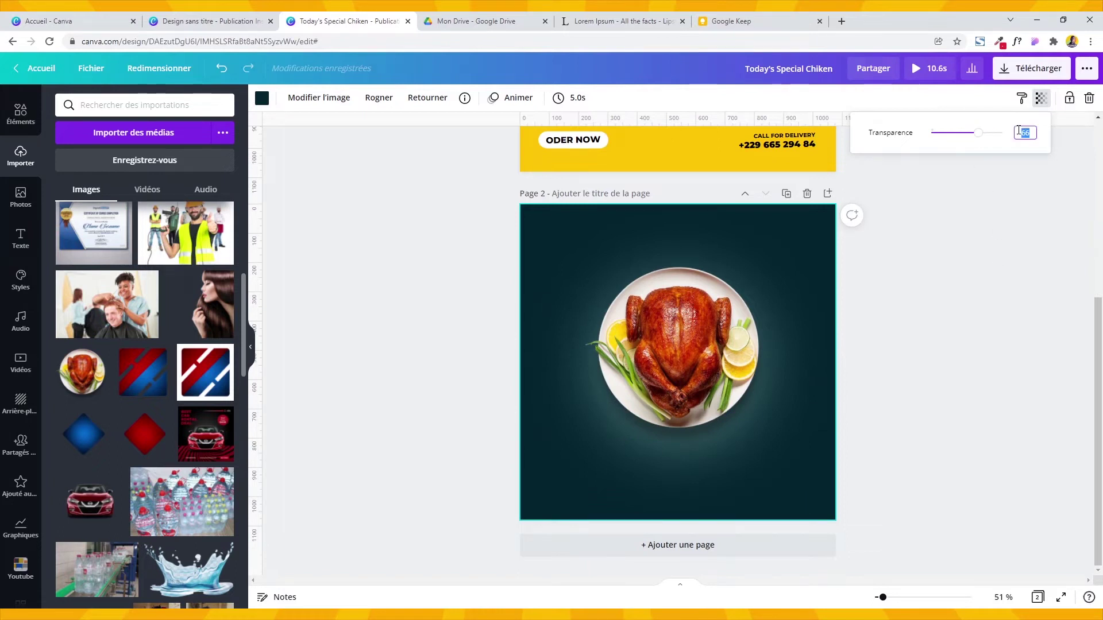
left_click(988, 272)
Crop the gradient background, enlarging it and shifting its glow right and up
double_click(817, 290)
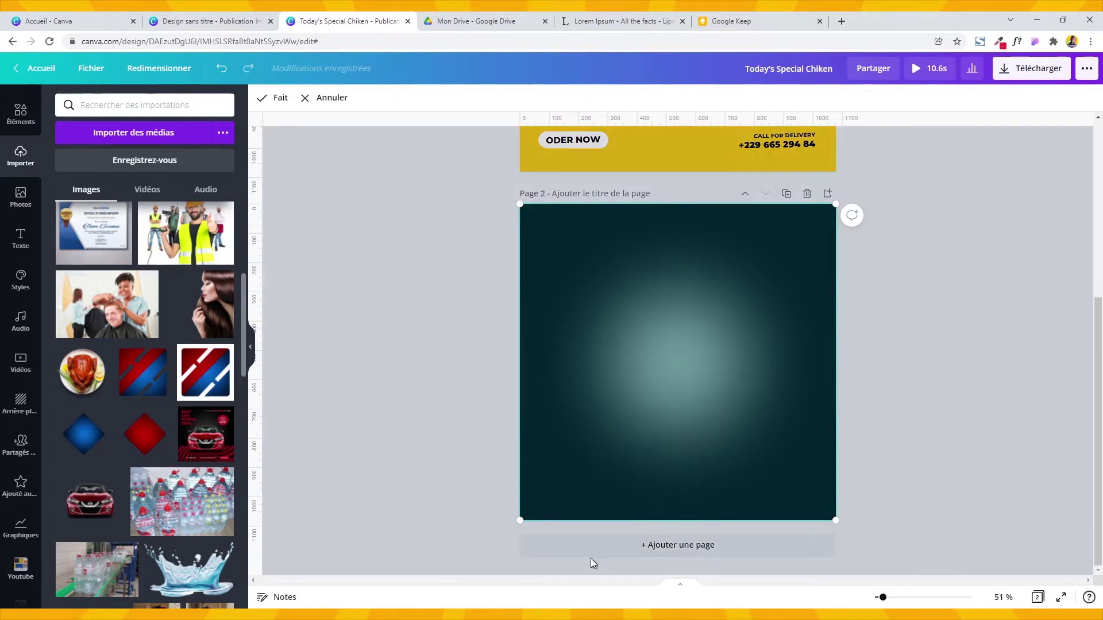
left_click_drag(515, 519, 418, 617)
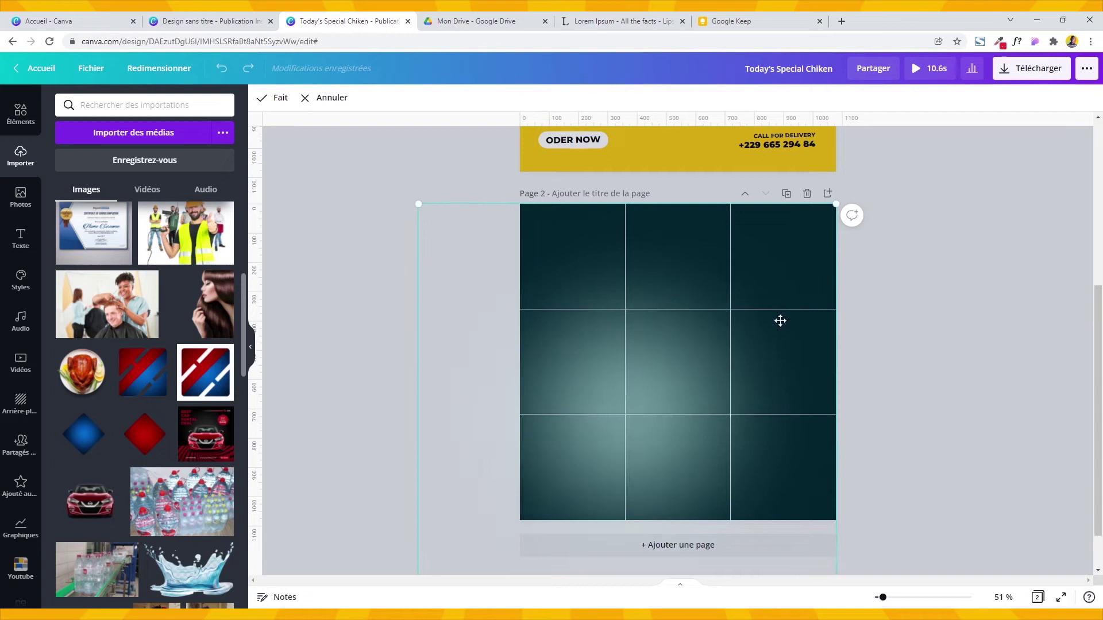
mouse_move(747, 300)
left_mouse_down()
mouse_move(777, 274)
mouse_move(784, 248)
left_mouse_up()
left_click(993, 289)
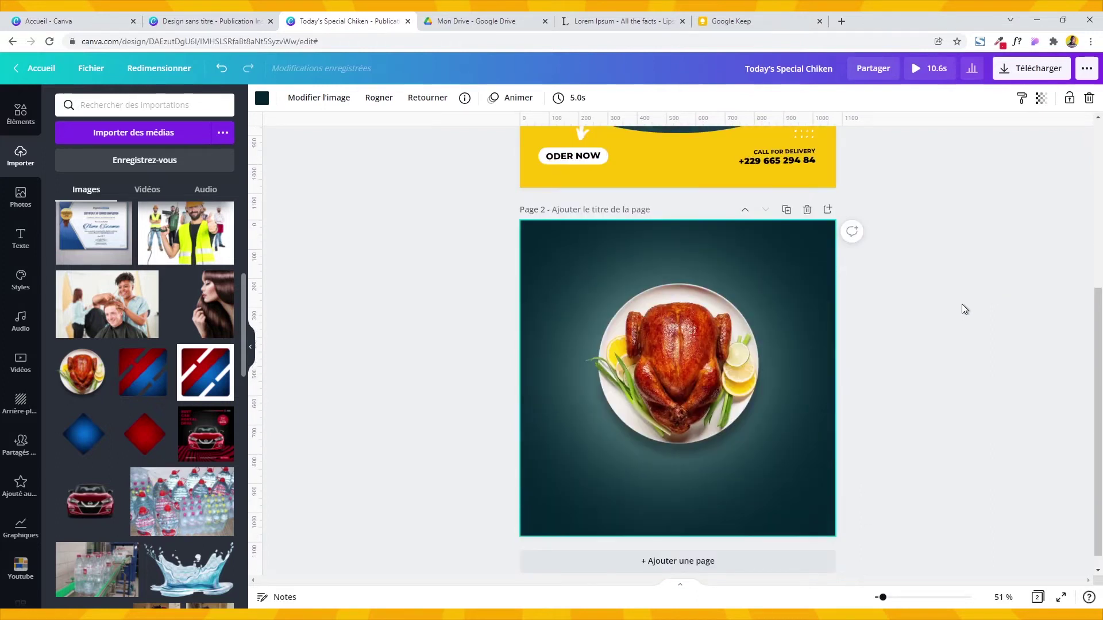
Confirm the background's transparency value of 66 and deselect
left_click(1040, 99)
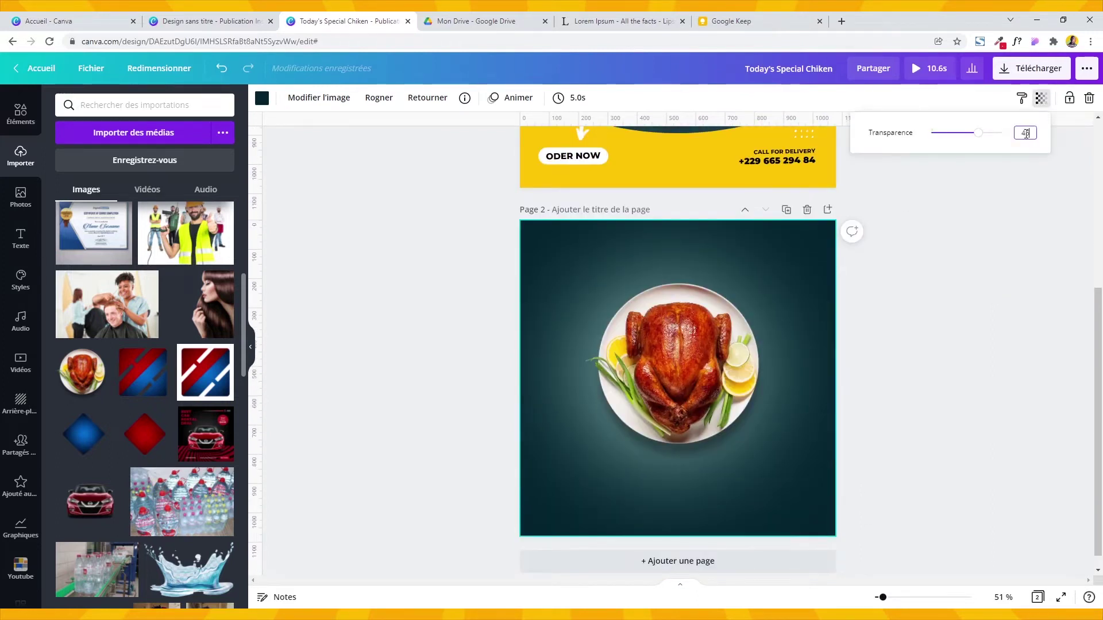
scroll(1019, 241, "up", 5)
scroll(1018, 274, "down", 5)
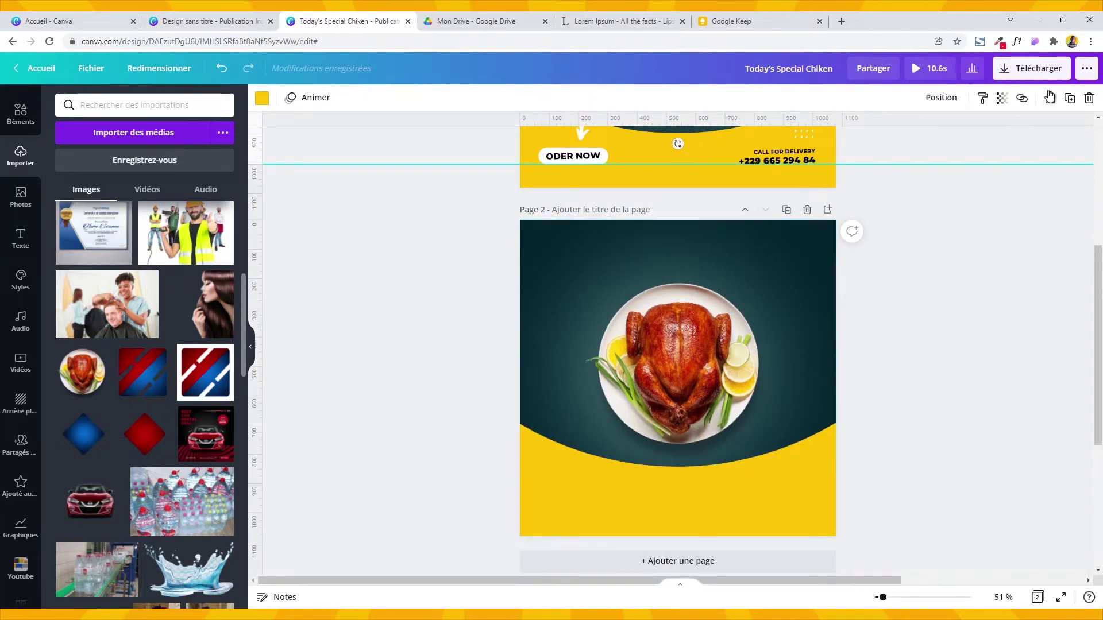
left_click(989, 164)
scroll(988, 164, "up", 5)
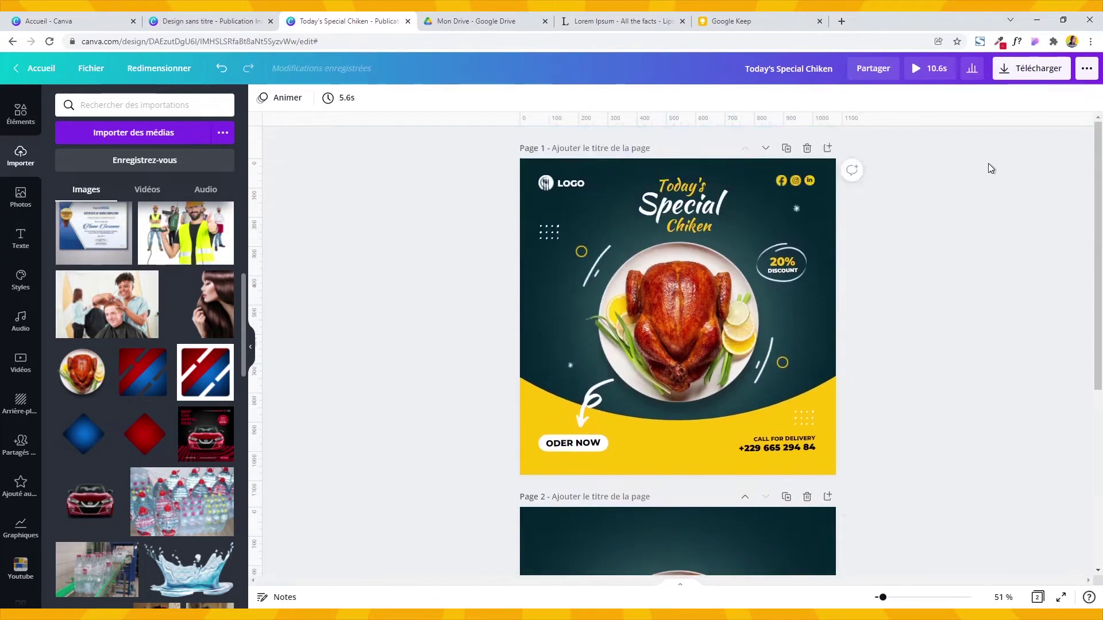
scroll(988, 168, "down", 5)
scroll(988, 167, "up", 4)
scroll(988, 169, "down", 3)
scroll(980, 182, "up", 4)
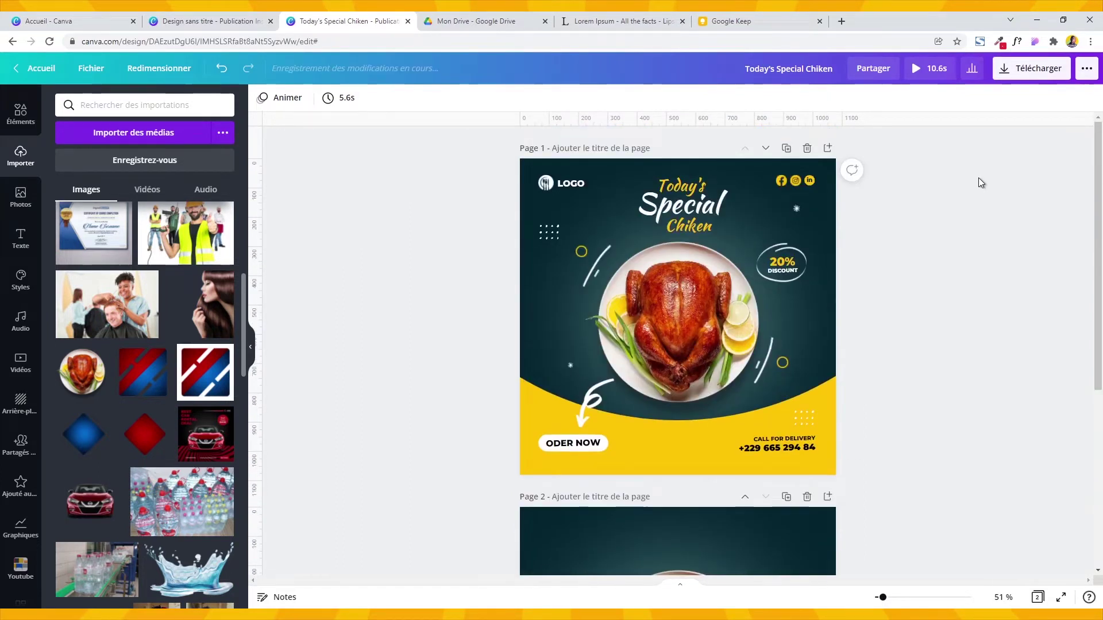
scroll(978, 181, "down", 4)
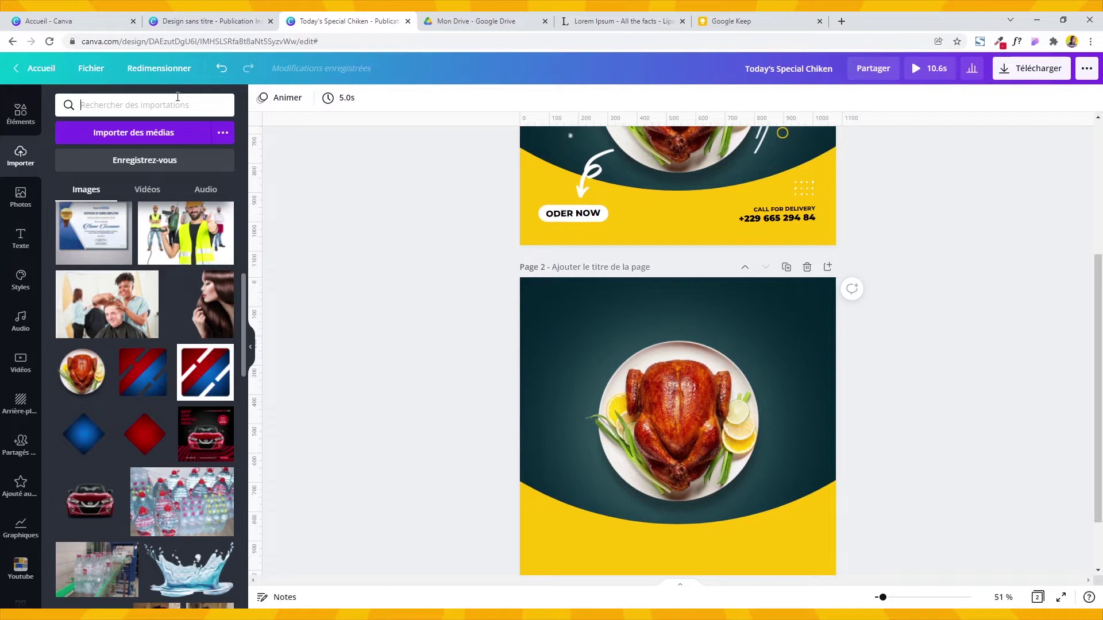
type("dotted")
Search Elements for 'dotted square' and add the white dotted-grid element to Page 2
key("Return")
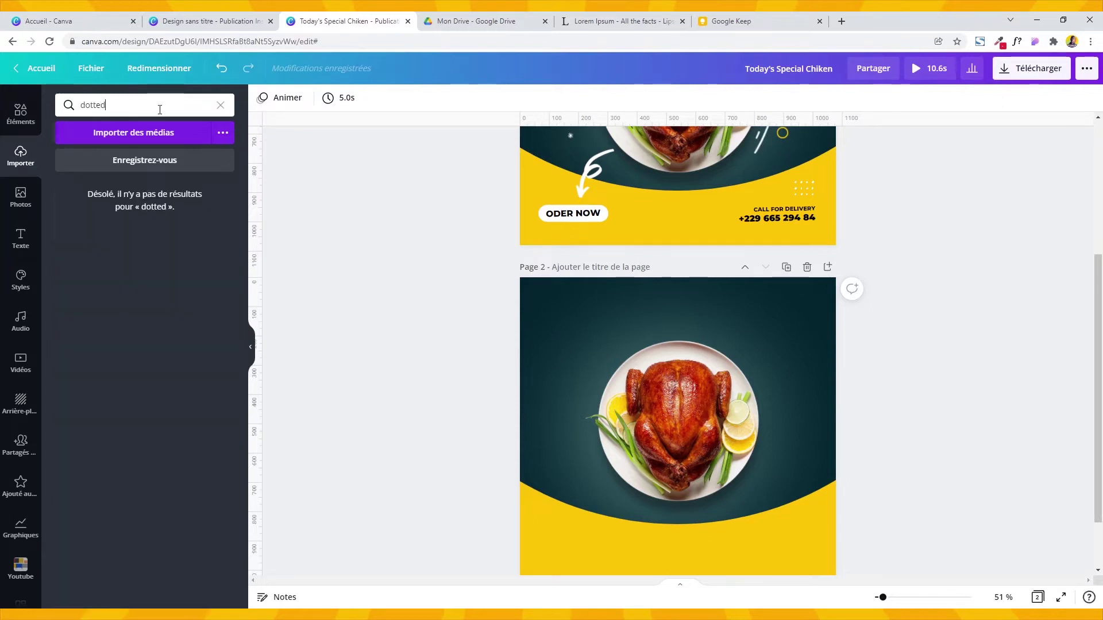
left_click(21, 114)
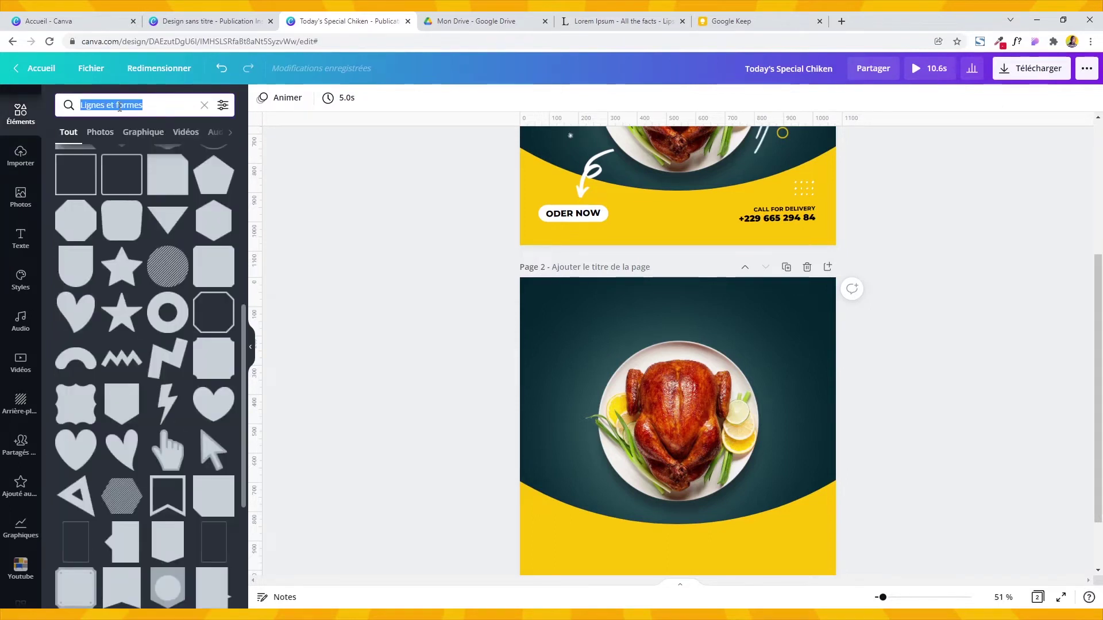
type("dotte")
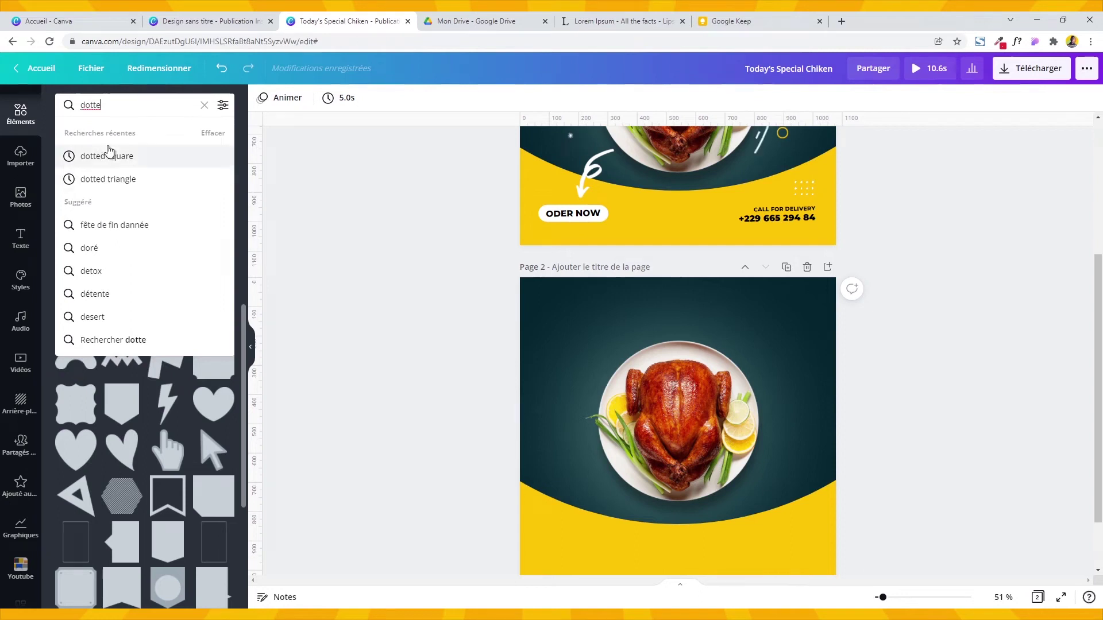
left_click(127, 161)
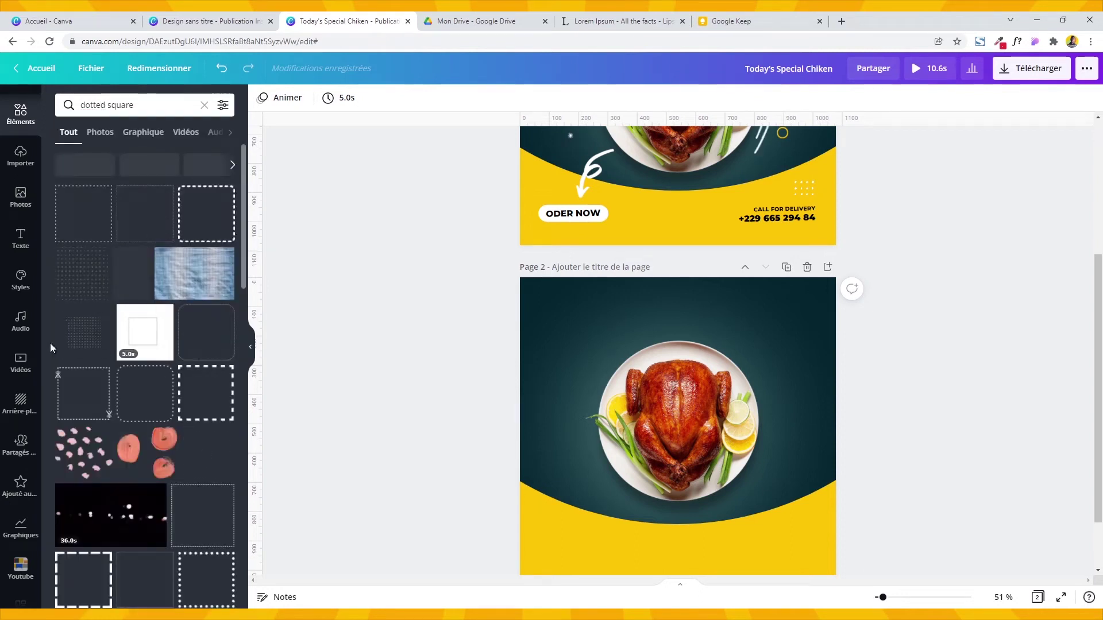
left_click(99, 199)
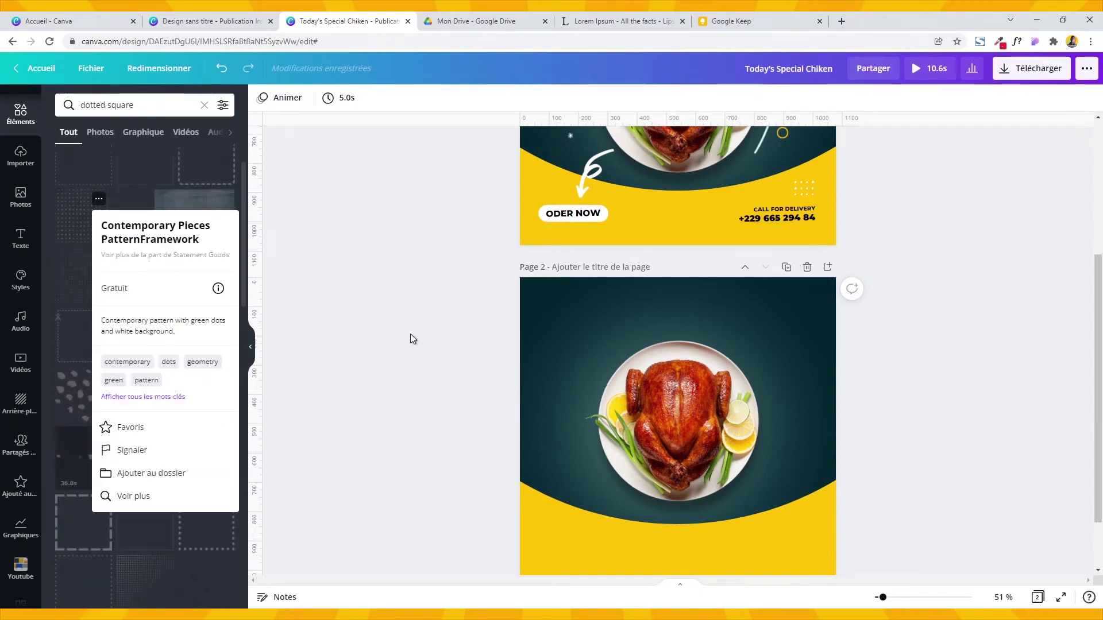
left_click(64, 216)
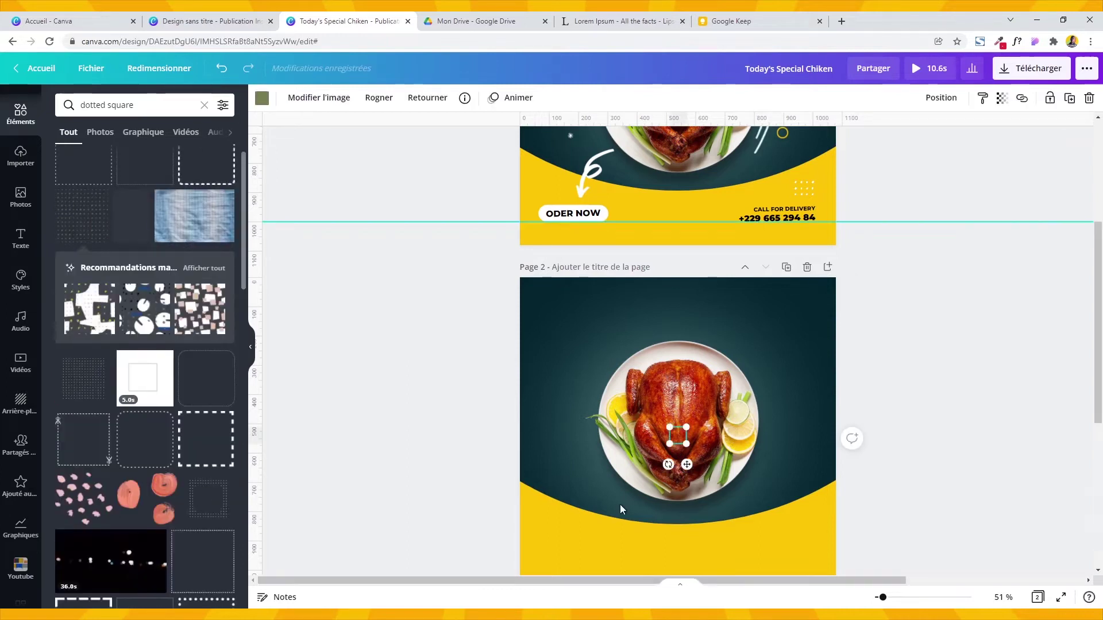
Move the dotted grid to Page 2's upper left and enlarge it
left_click_drag(687, 464, 552, 368)
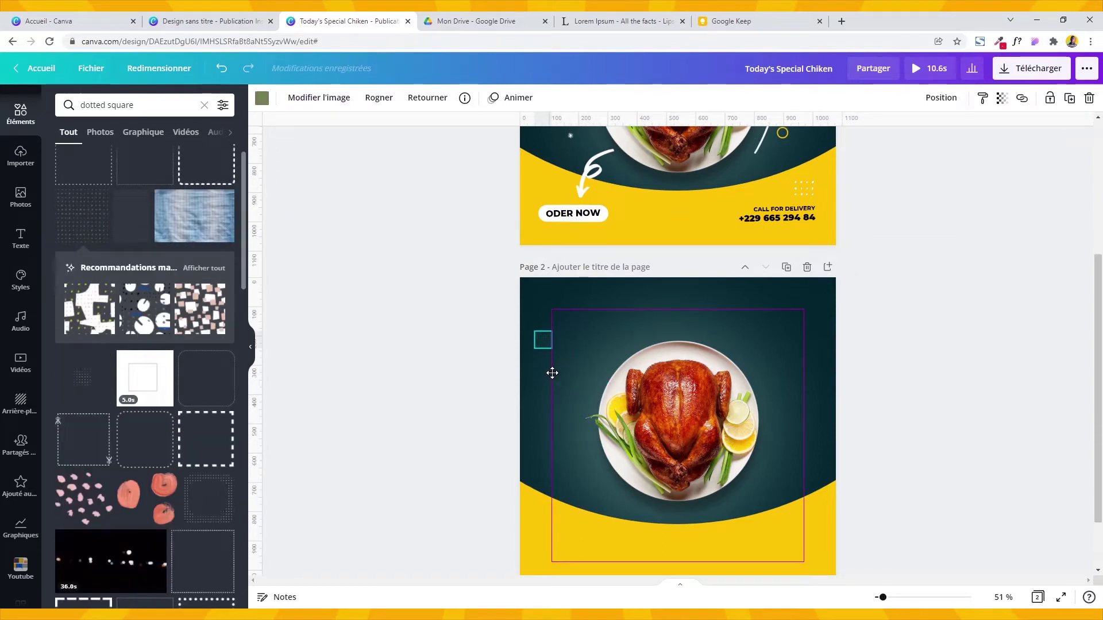
key("Escape")
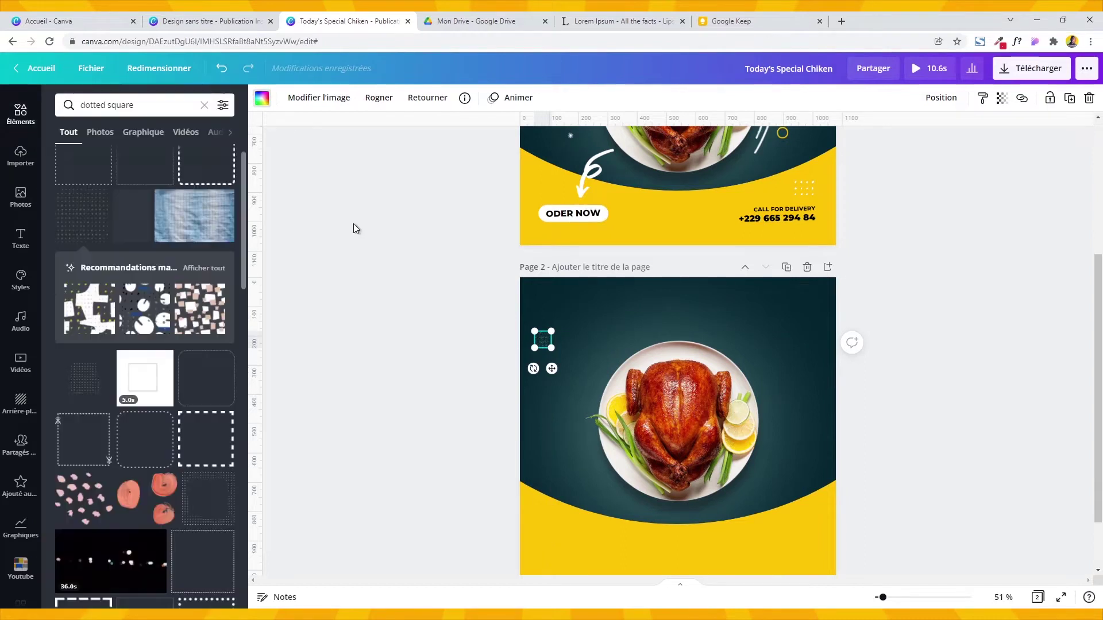
mouse_move(722, 402)
left_mouse_down()
mouse_move(683, 482)
mouse_move(636, 432)
left_mouse_up()
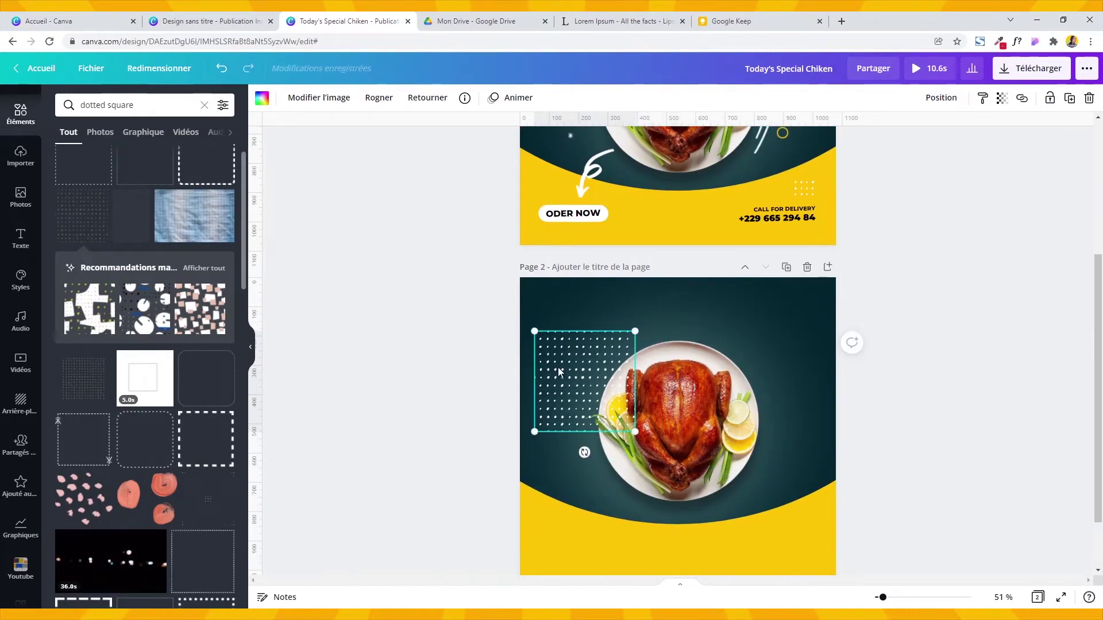
Crop the dotted graphic down to a small block, shifting the dots inside the frame
double_click(635, 432)
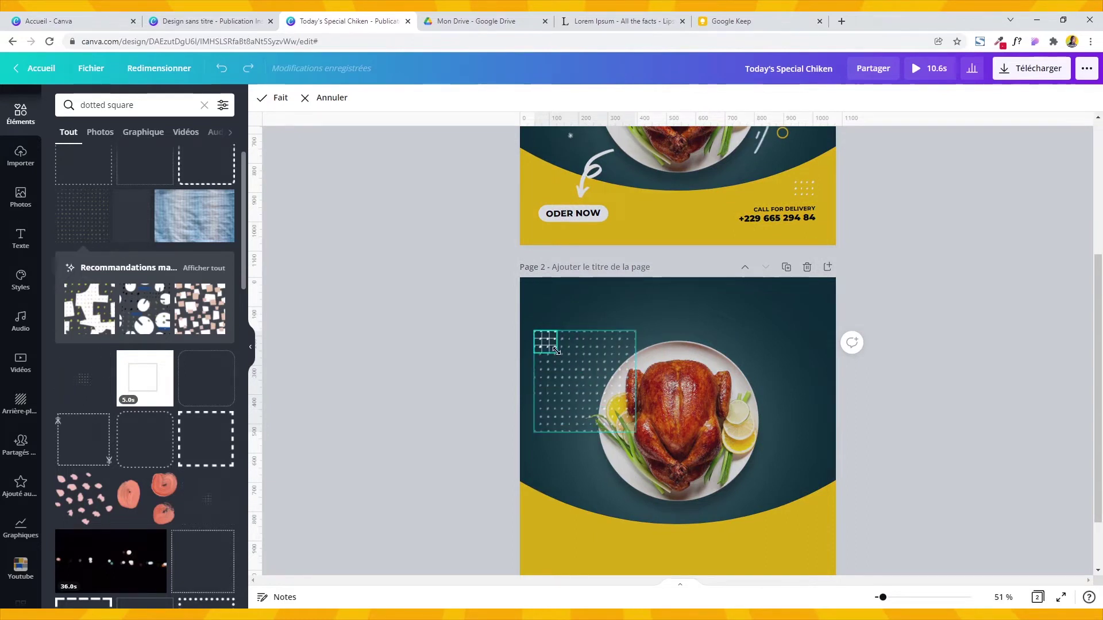
left_click(450, 331)
left_click(912, 334)
scroll(912, 334, "up", 5)
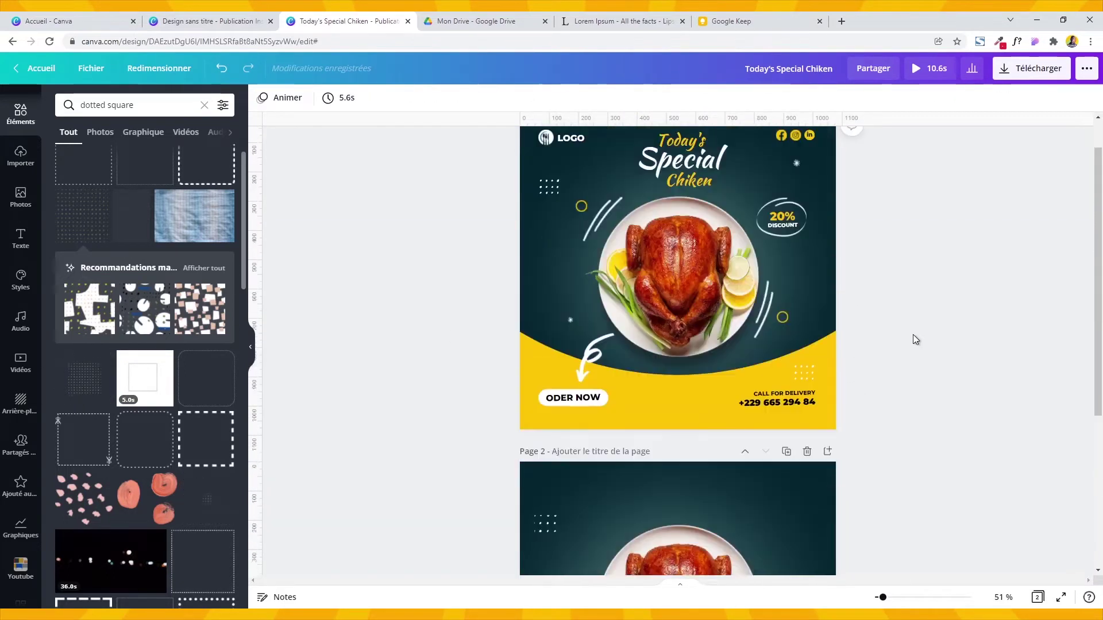
scroll(913, 340, "down", 2)
double_click(547, 402)
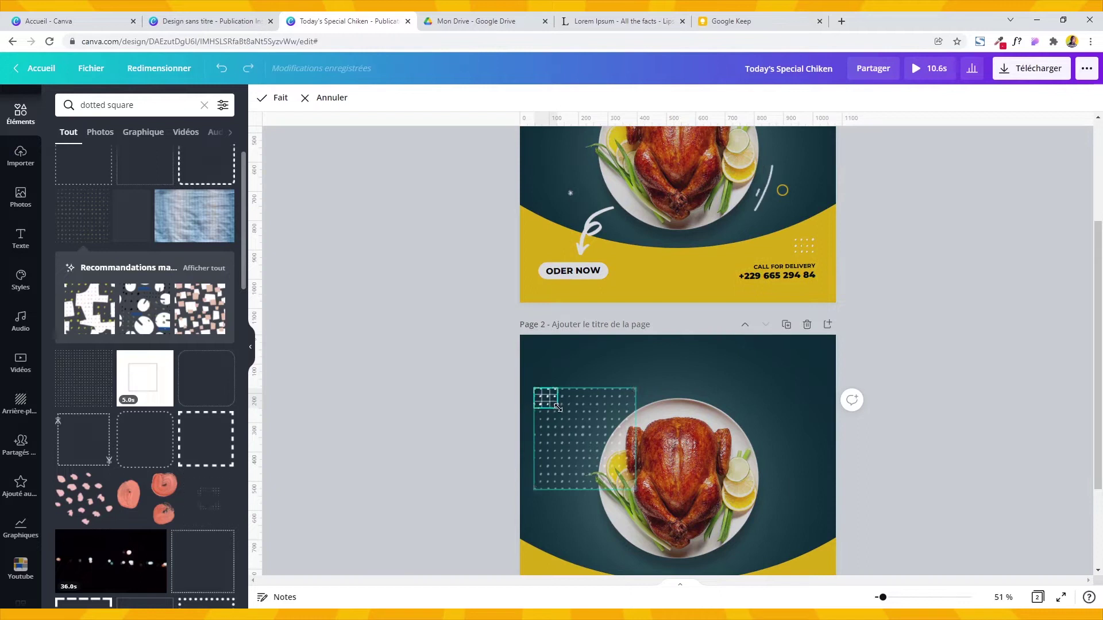
left_click_drag(567, 419, 567, 415)
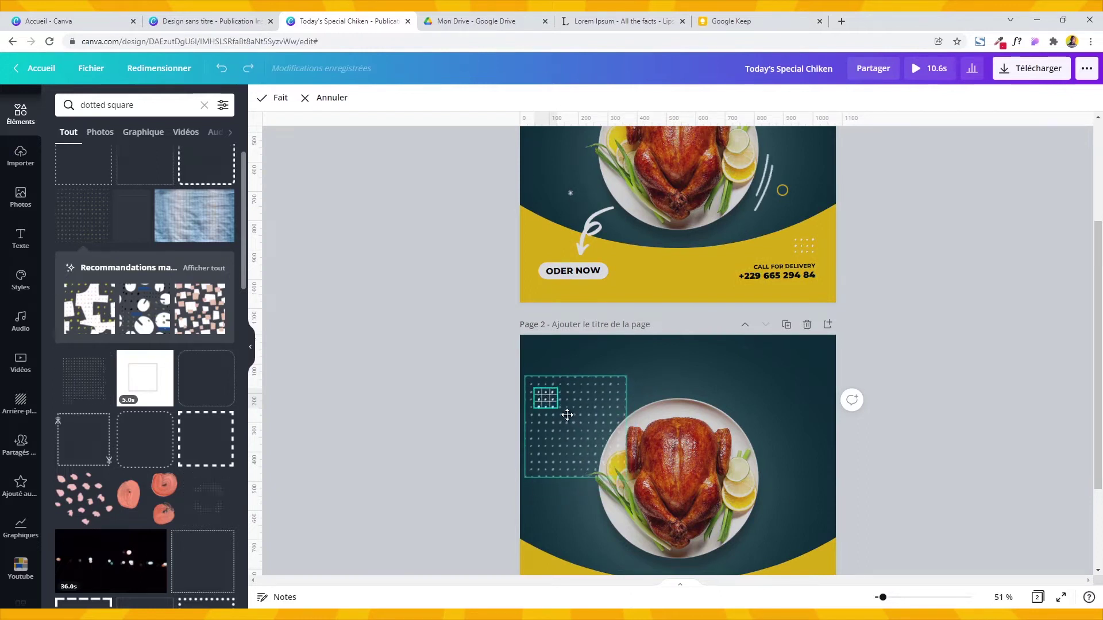
left_click(473, 384)
left_click(1004, 387)
scroll(1003, 387, "up", 3)
scroll(671, 443, "down", 4)
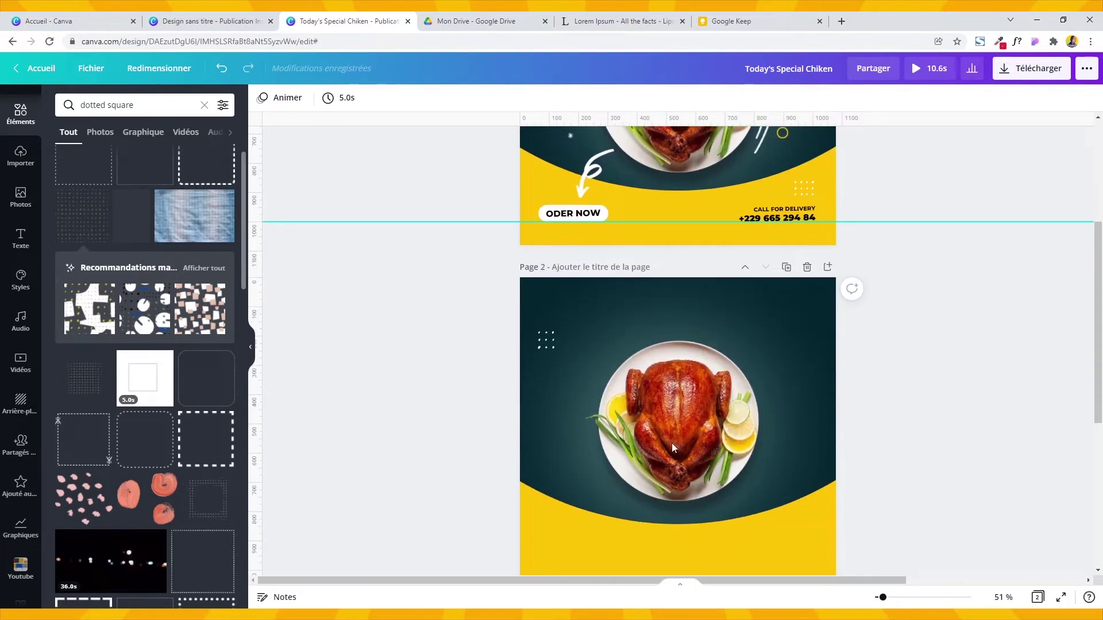
Re-crop the small dotted block in page 2's upper-left corner
double_click(545, 340)
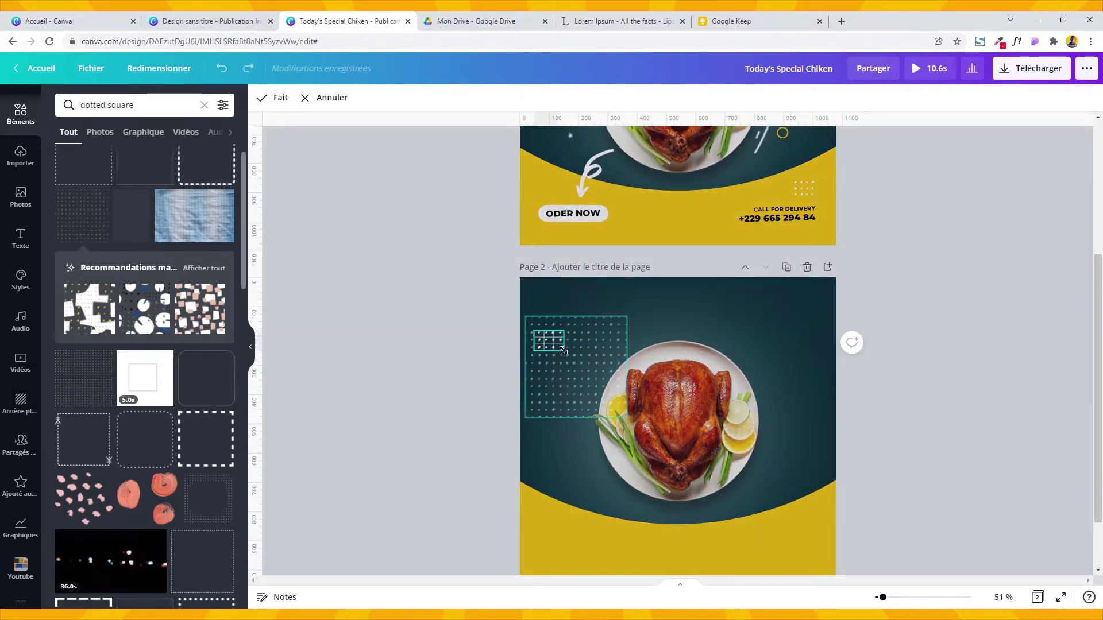
left_click(415, 352)
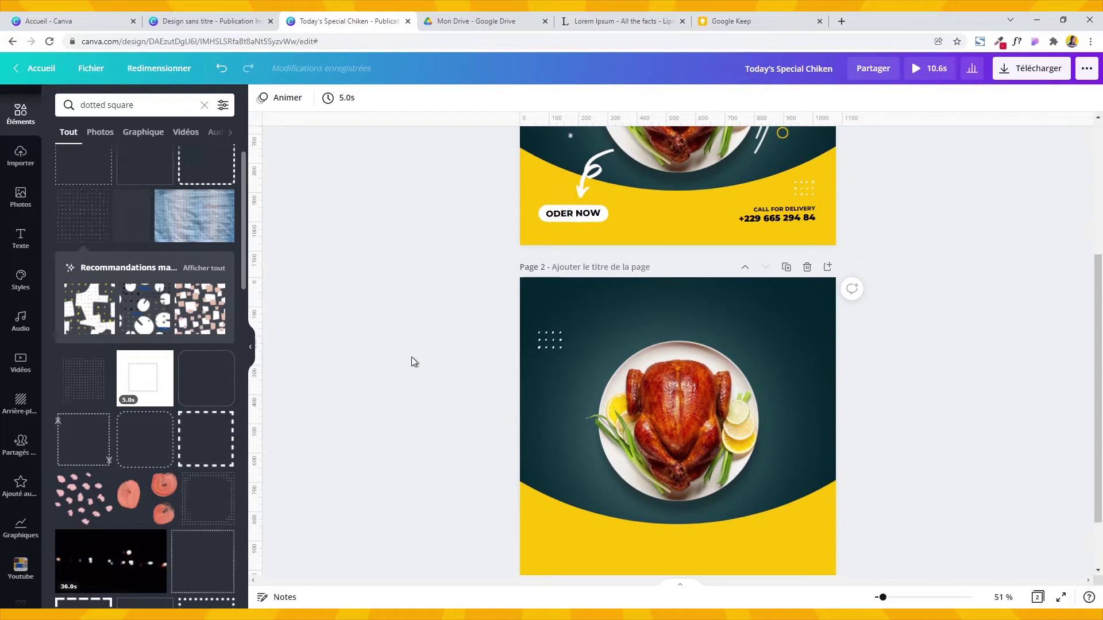
scroll(412, 356, "up", 3)
scroll(411, 358, "down", 3)
left_click(550, 342)
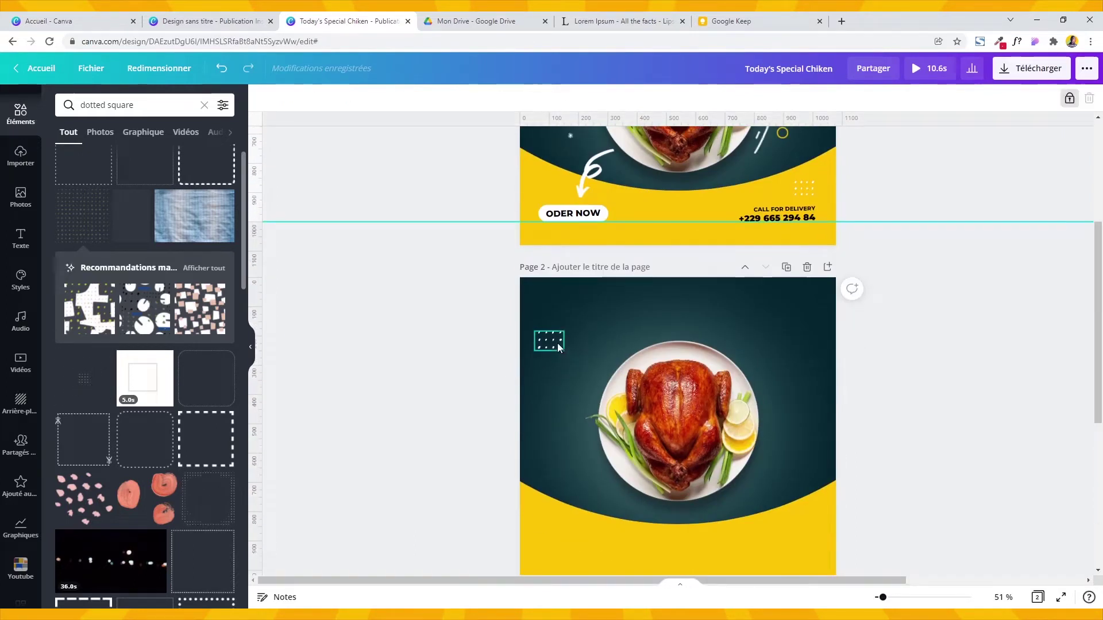
left_click(419, 356)
scroll(419, 356, "up", 5)
scroll(419, 356, "down", 3)
scroll(419, 356, "up", 2)
scroll(419, 356, "down", 3)
scroll(419, 356, "up", 3)
scroll(422, 360, "down", 4)
Resize the dotted block to about 88×58 and enlarge the dot grid behind the crop
double_click(545, 340)
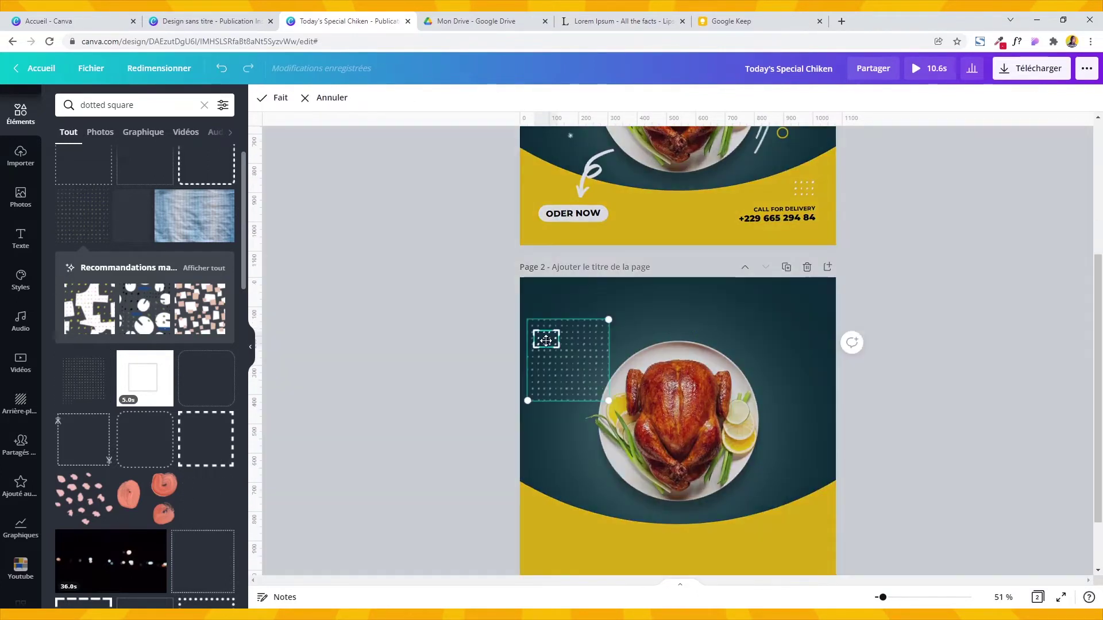
left_click(390, 348)
left_click_drag(557, 345, 561, 345)
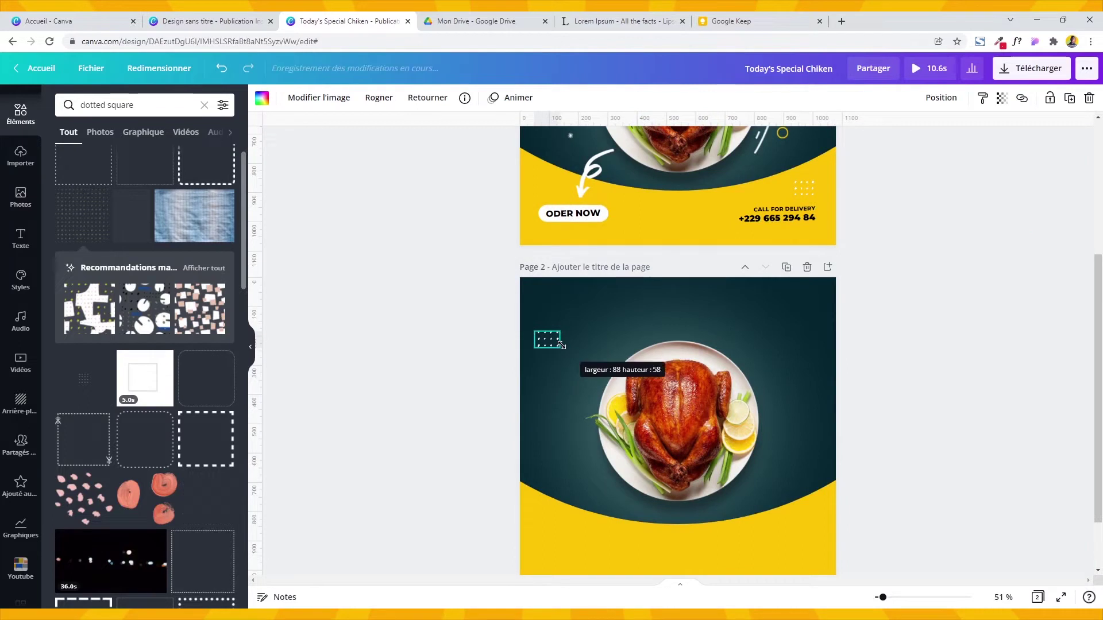
double_click(557, 345)
left_click_drag(627, 421, 634, 421)
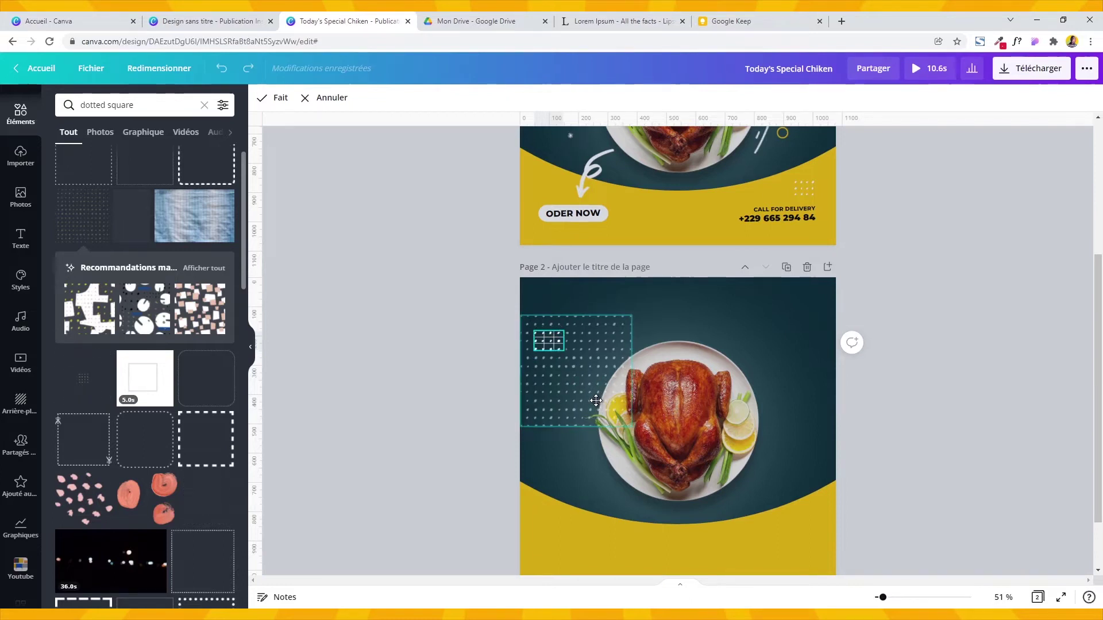
left_click(977, 391)
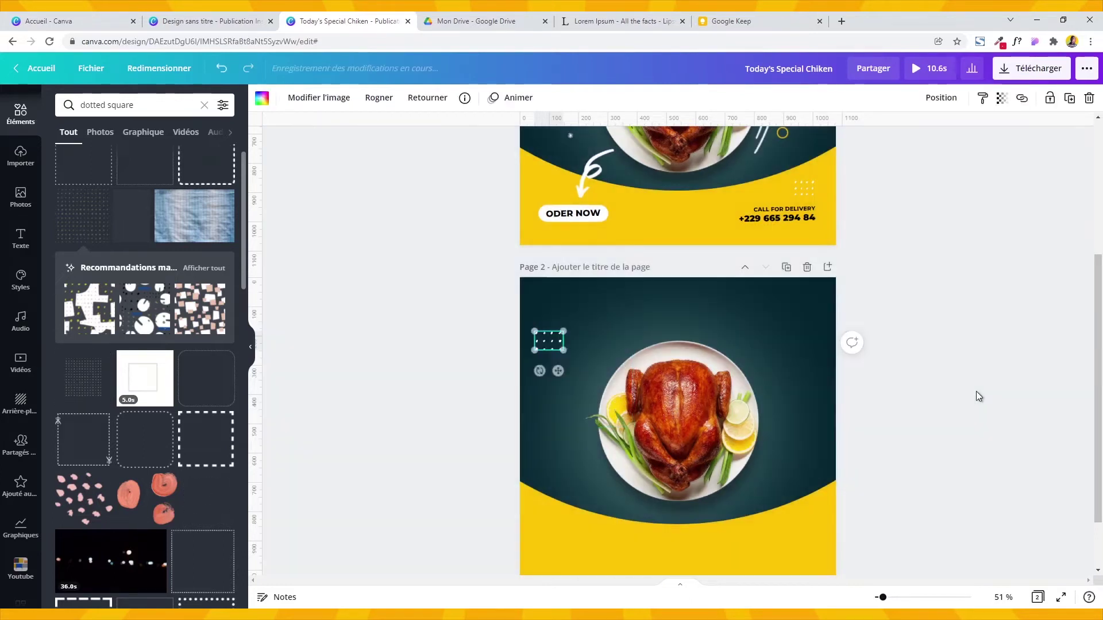
left_click(558, 336)
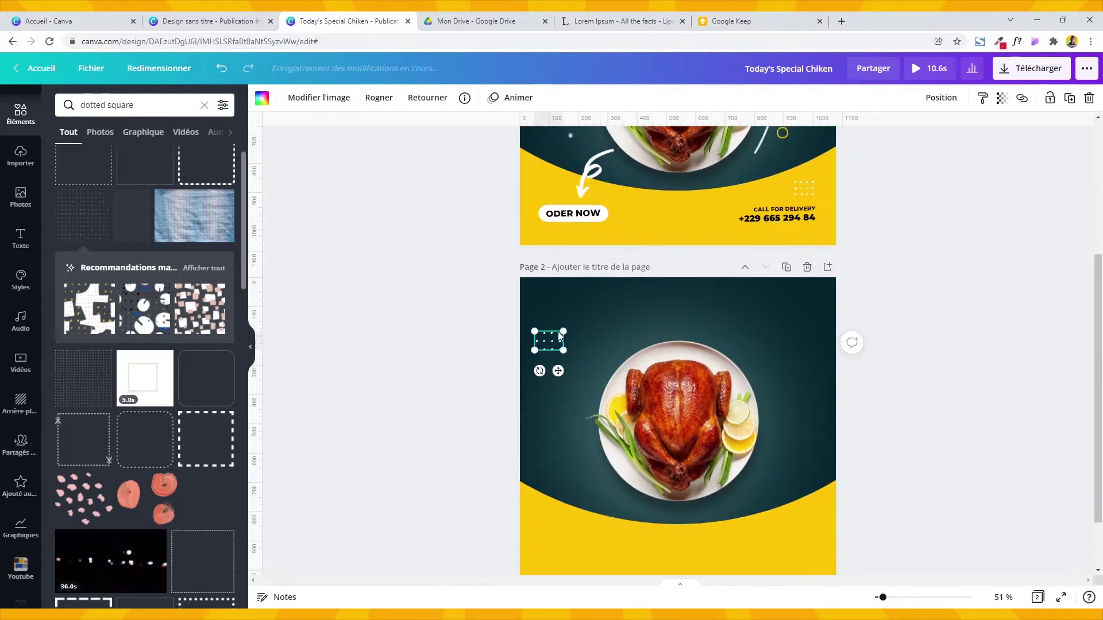
left_click(415, 320)
scroll(414, 319, "up", 2)
Place a copy of the dotted accent on page 2's lower-right yellow band
scroll(415, 319, "up", 2)
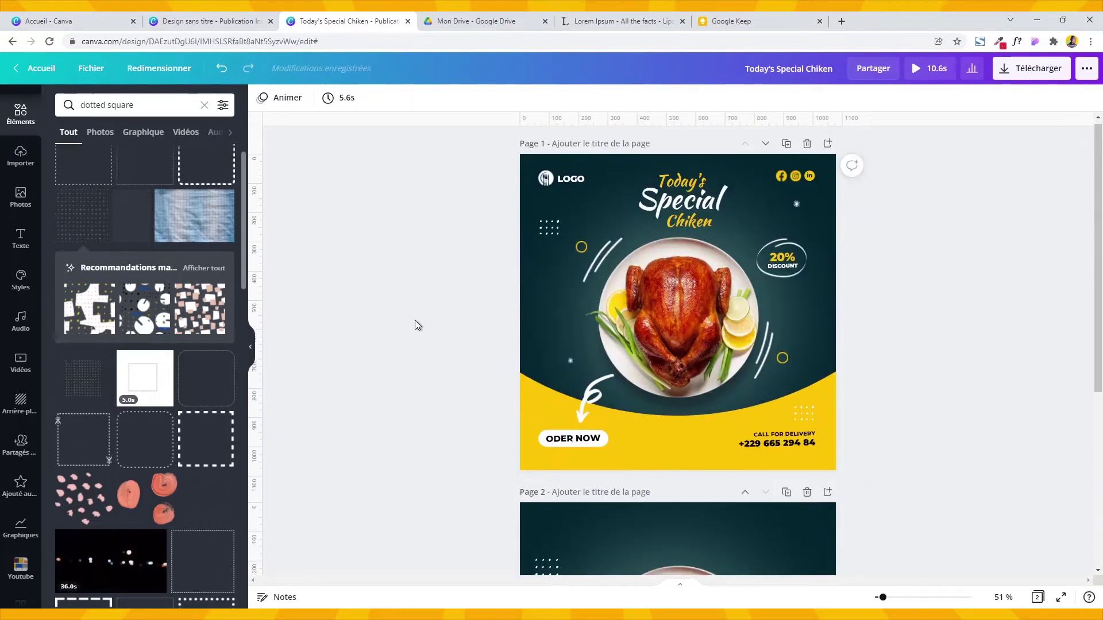
scroll(415, 319, "down", 3)
left_click(554, 405)
scroll(568, 398, "down", 2)
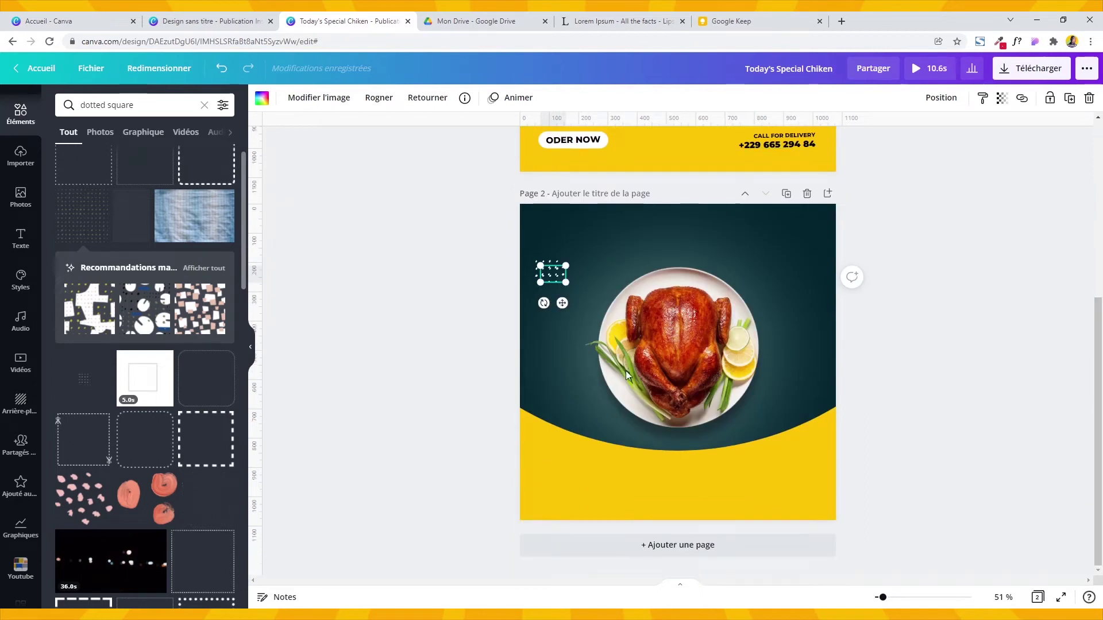
left_click_drag(547, 270, 827, 475)
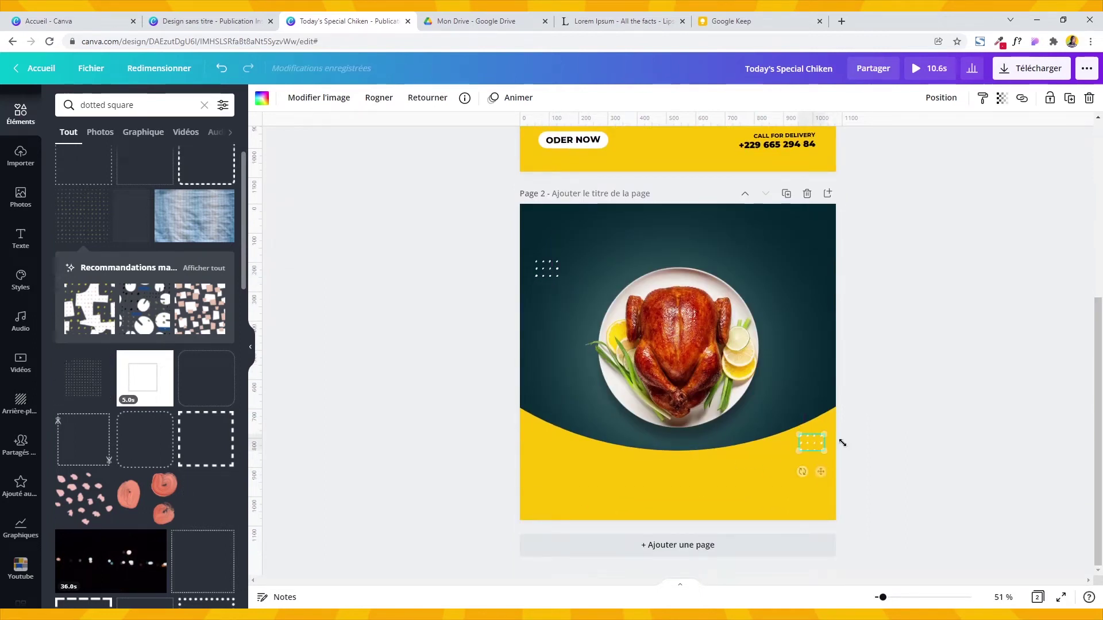
scroll(890, 387, "up", 2)
scroll(890, 387, "down", 2)
left_click_drag(815, 441, 815, 450)
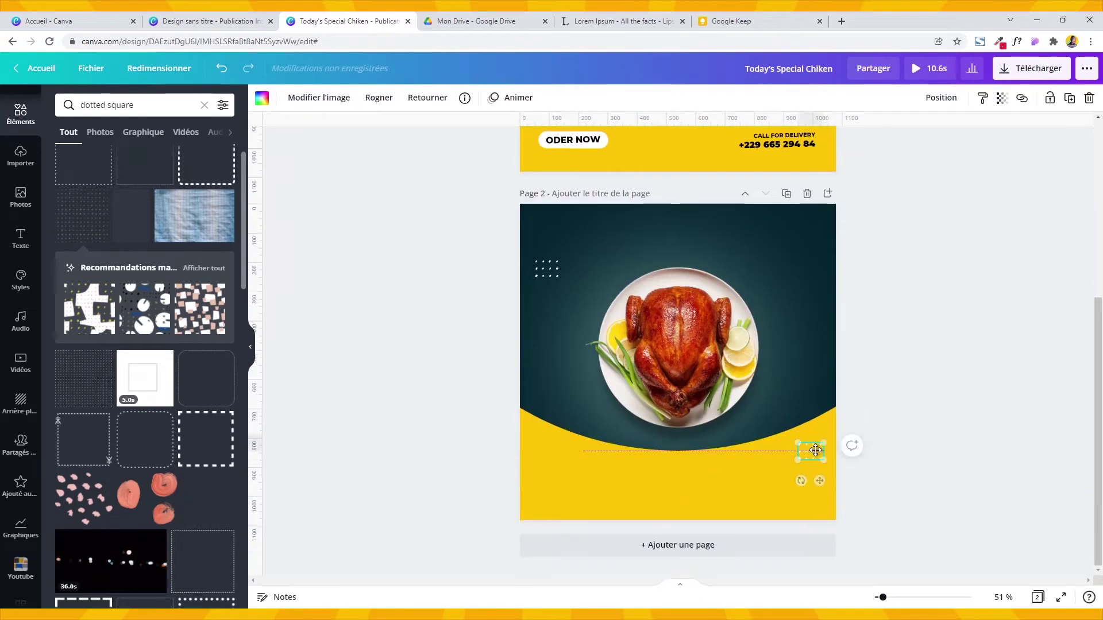
left_click(898, 367)
Reposition the dotted copy, undoing an accidental move of the chicken-and-dots group
scroll(898, 367, "up", 2)
scroll(898, 367, "down", 2)
scroll(898, 367, "up", 2)
scroll(898, 367, "down", 2)
left_click_drag(946, 480, 809, 453)
left_click(894, 450)
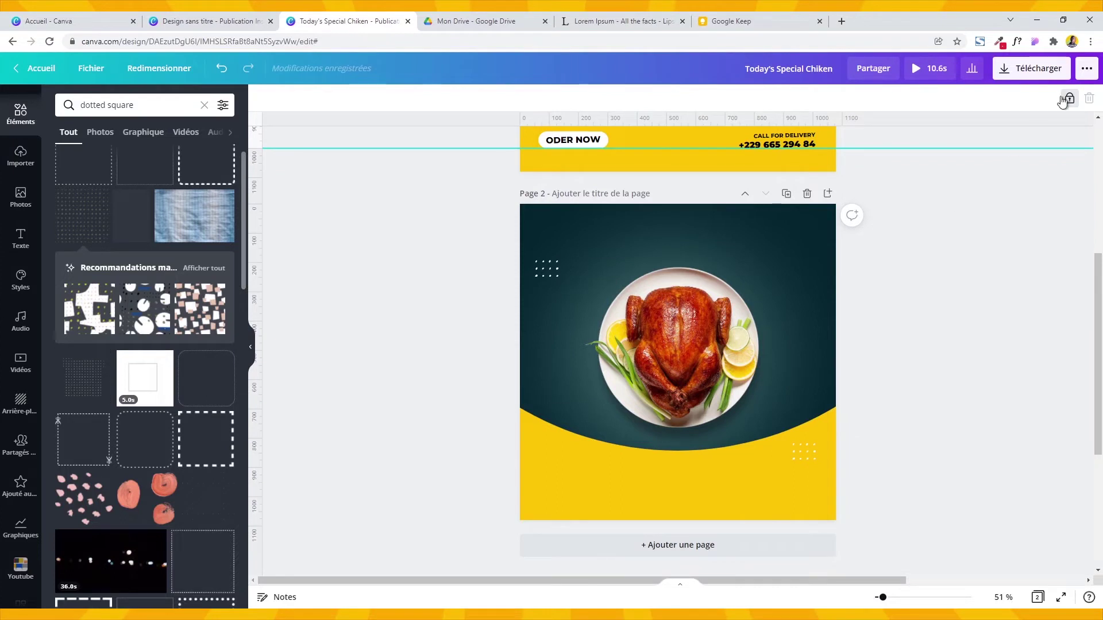
left_click(1001, 272)
scroll(1002, 272, "up", 2)
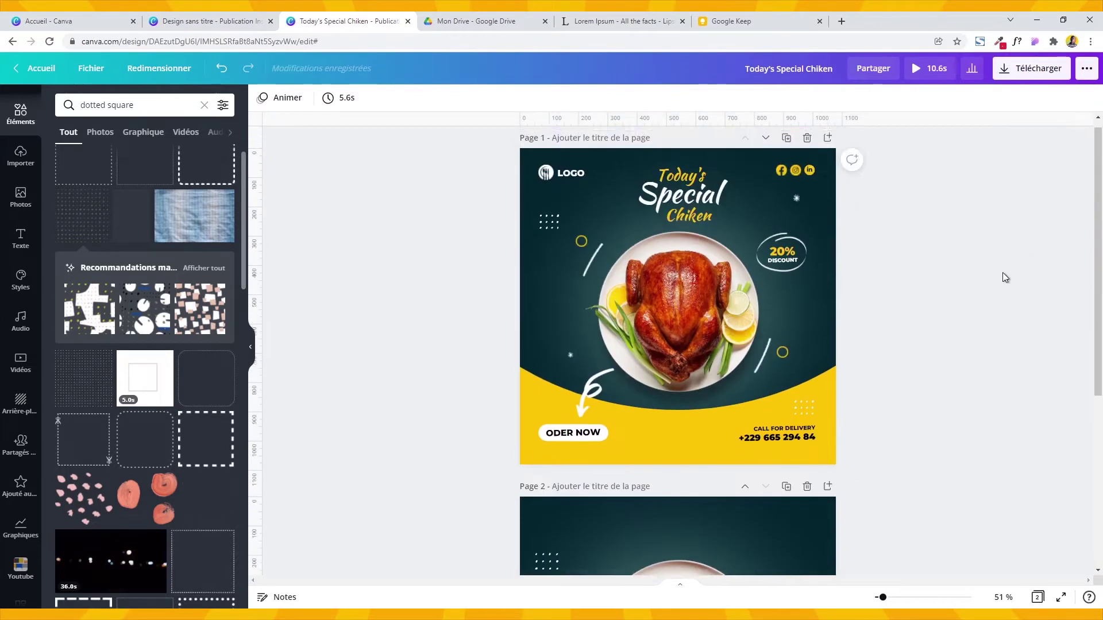
scroll(988, 287, "down", 2)
left_click_drag(980, 303, 722, 566)
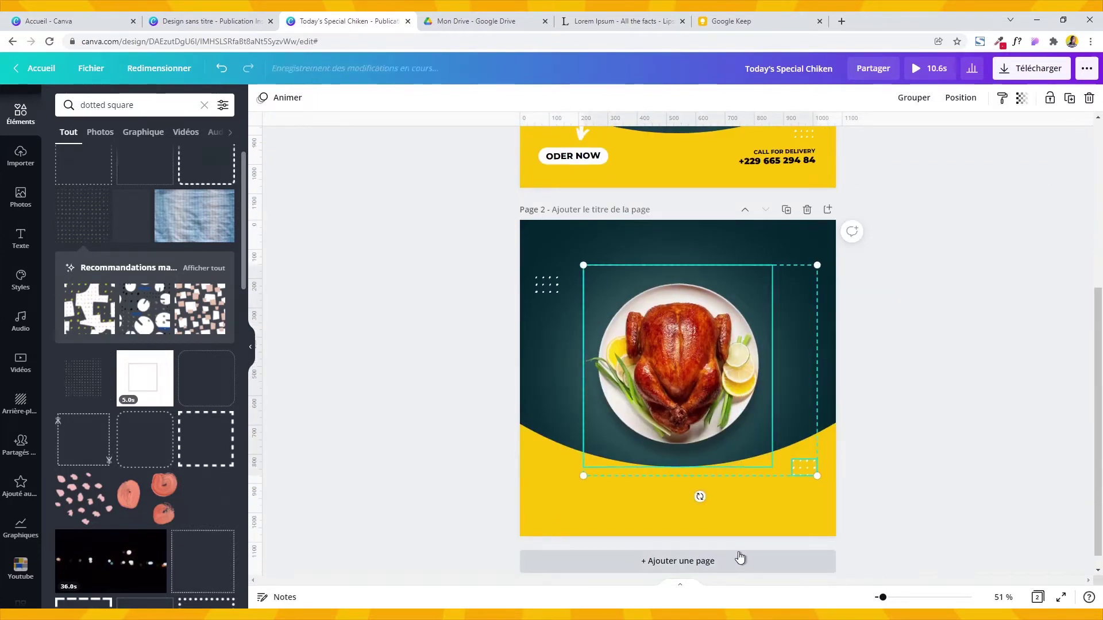
left_click(220, 70)
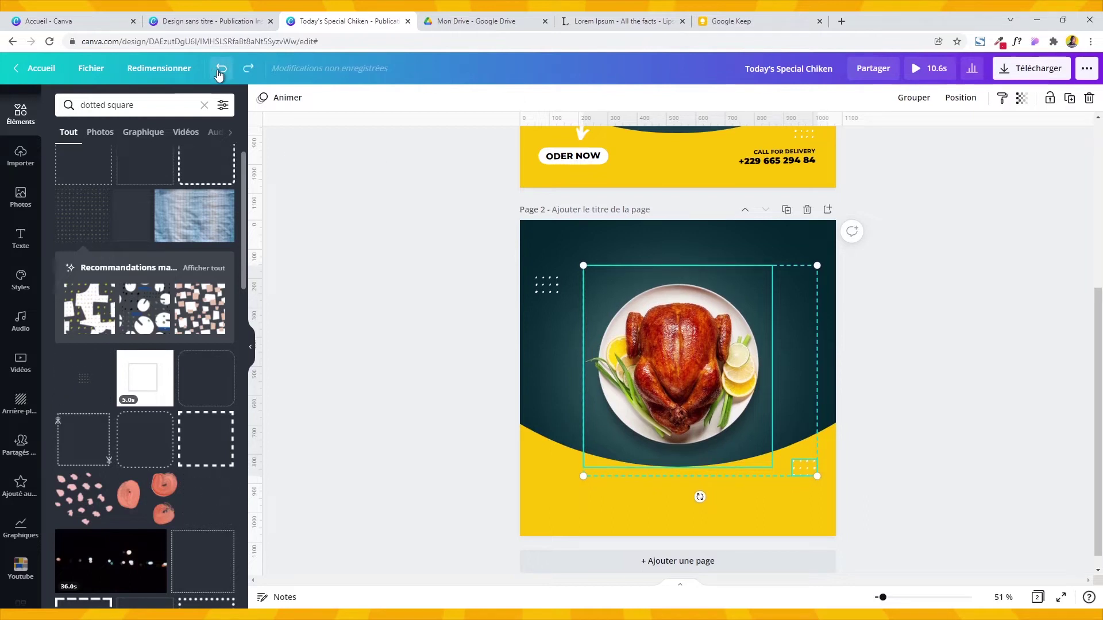
left_click(862, 521)
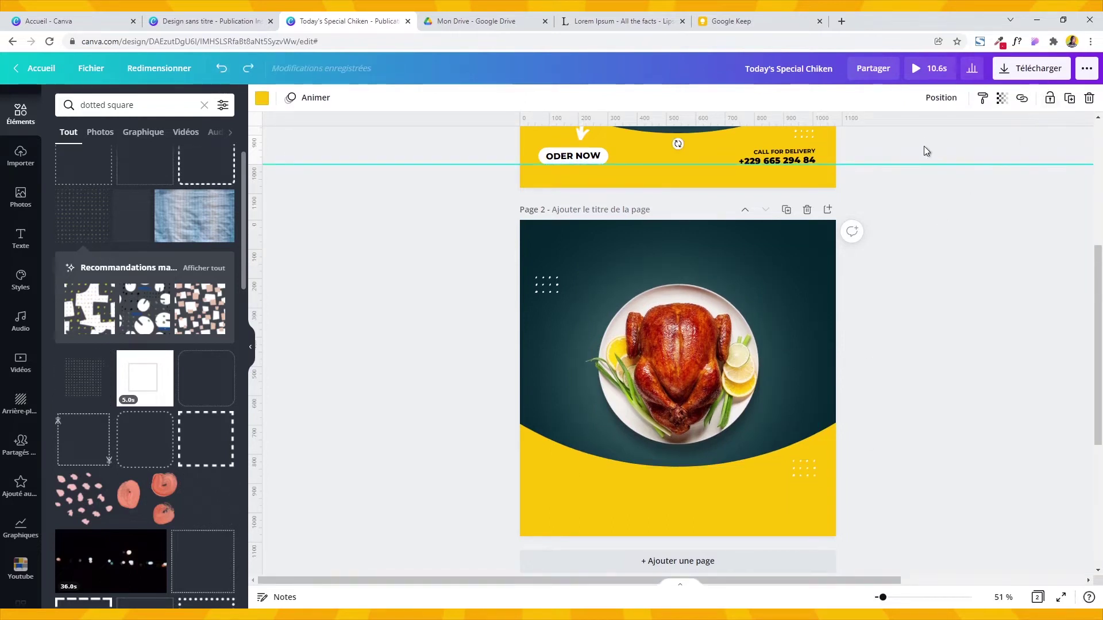
Nudge the dotted copy into its final lower-right position and check the dotted grid
scroll(973, 295, "up", 2)
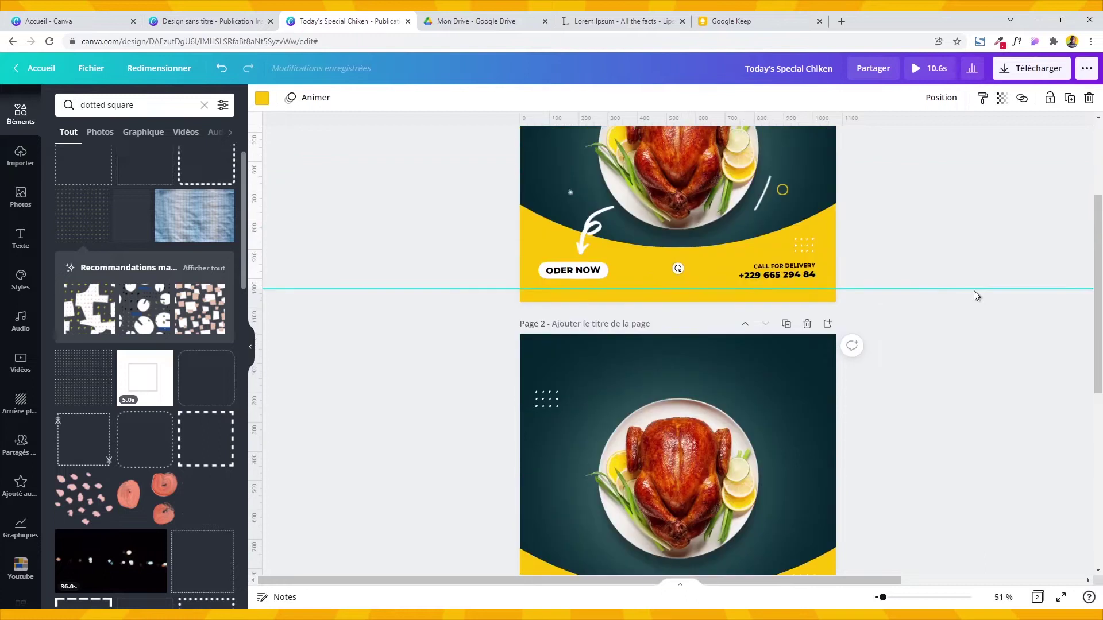
scroll(973, 291, "down", 3)
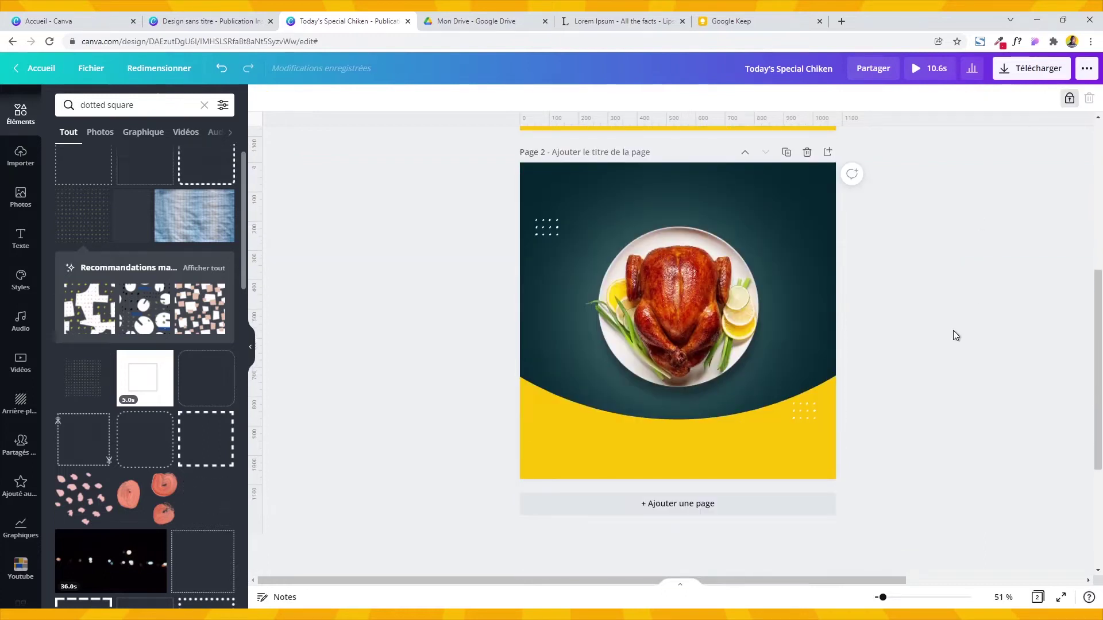
scroll(817, 462, "up", 1)
left_click_drag(813, 453, 804, 466)
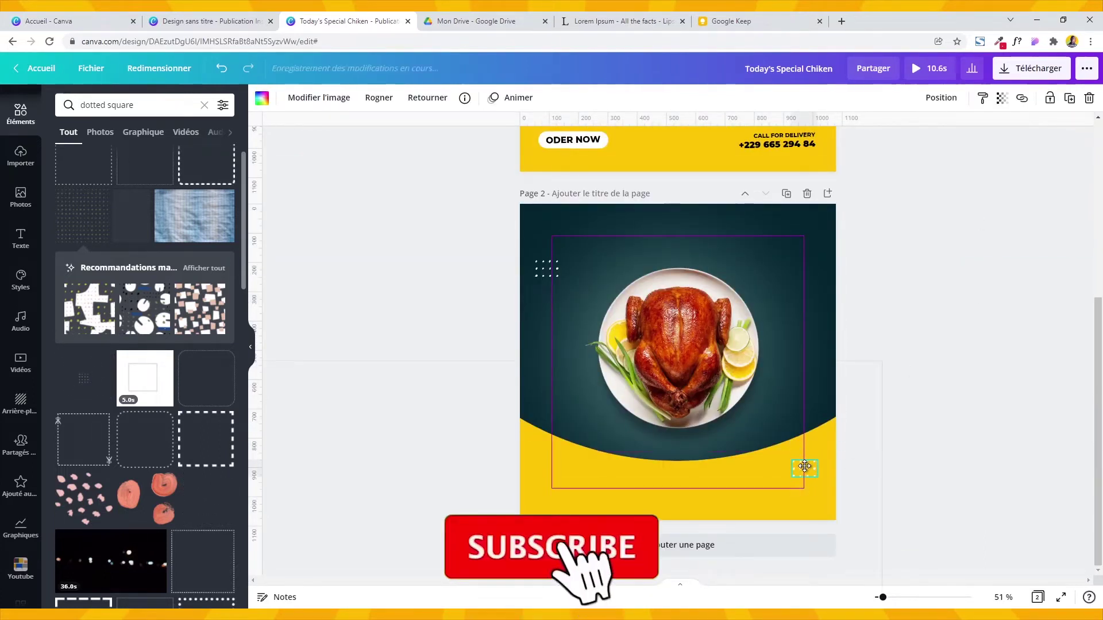
left_click(895, 392)
scroll(894, 392, "up", 3)
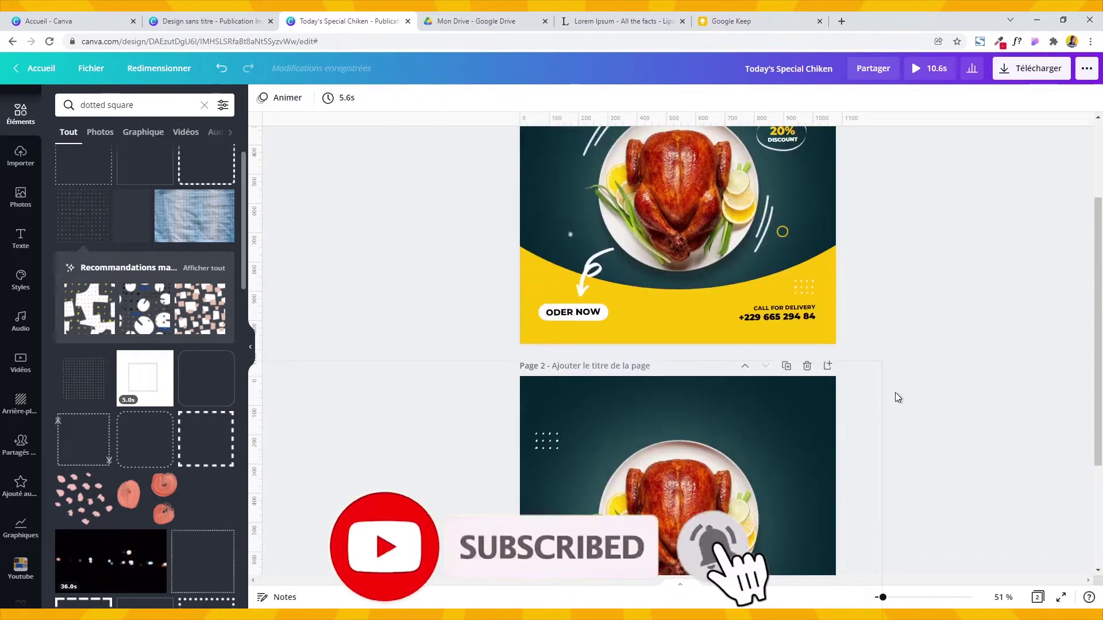
scroll(895, 392, "down", 3)
scroll(563, 263, "up", 4)
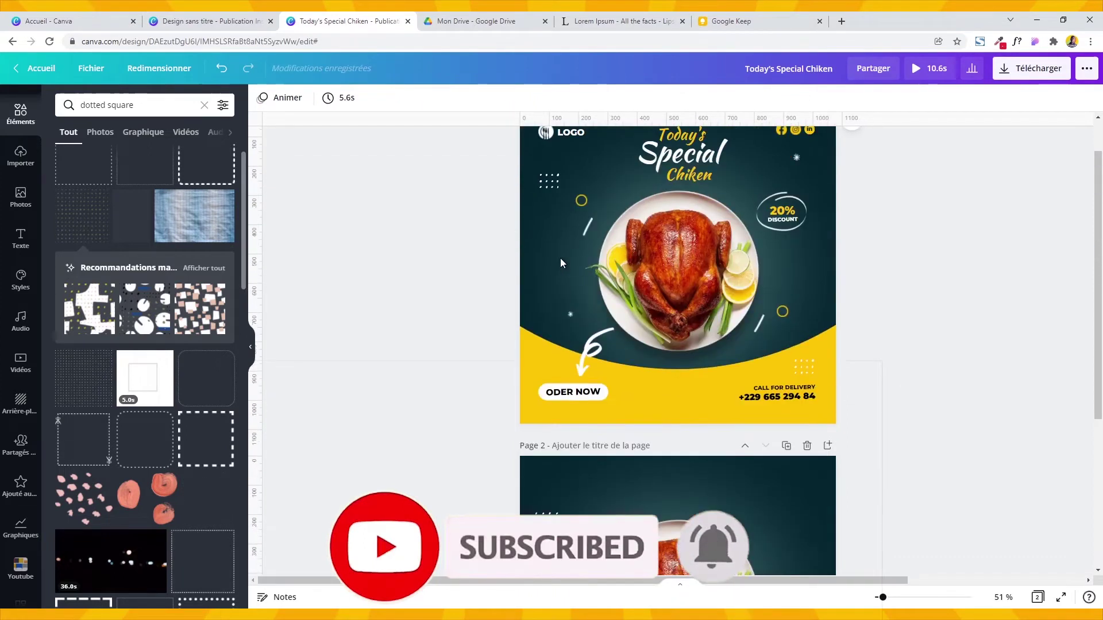
scroll(561, 263, "down", 1)
left_click(550, 457)
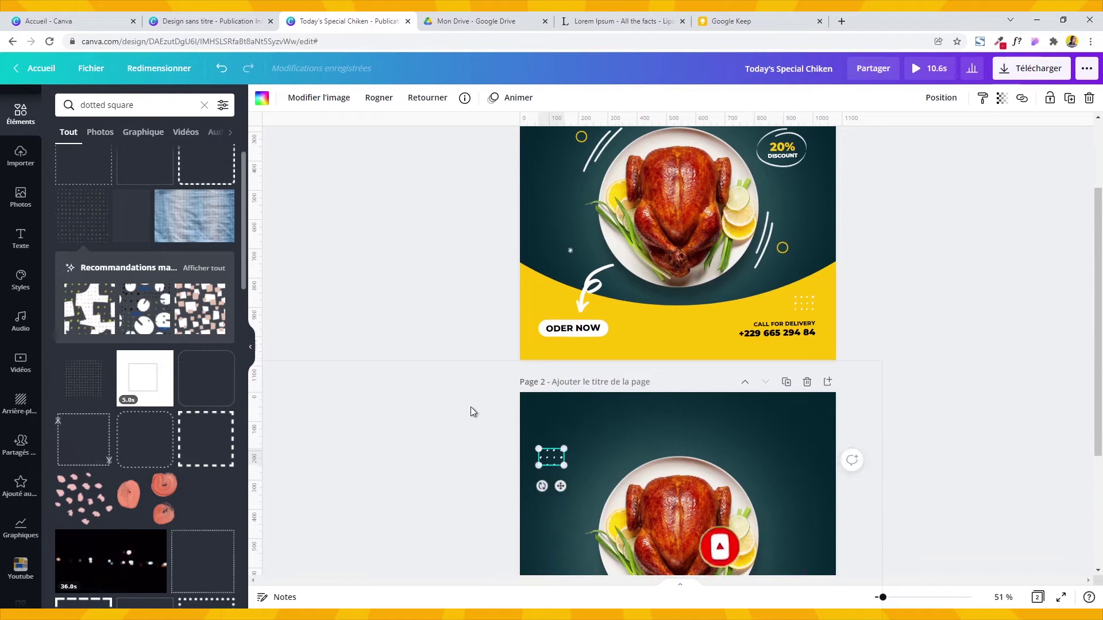
scroll(459, 399, "down", 3)
left_click(452, 395)
scroll(453, 395, "up", 5)
Search Elements for 'restaurant logo' in place of 'dotted square'
scroll(452, 394, "down", 1)
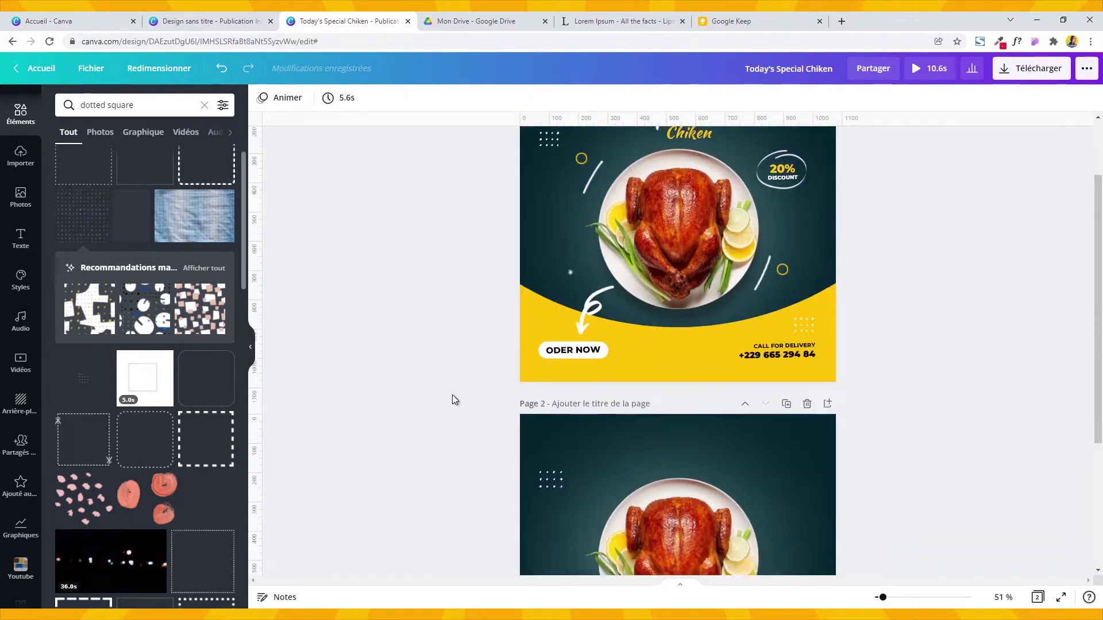
scroll(453, 394, "down", 2)
left_click(158, 106)
triple_click(158, 107)
type("restaur")
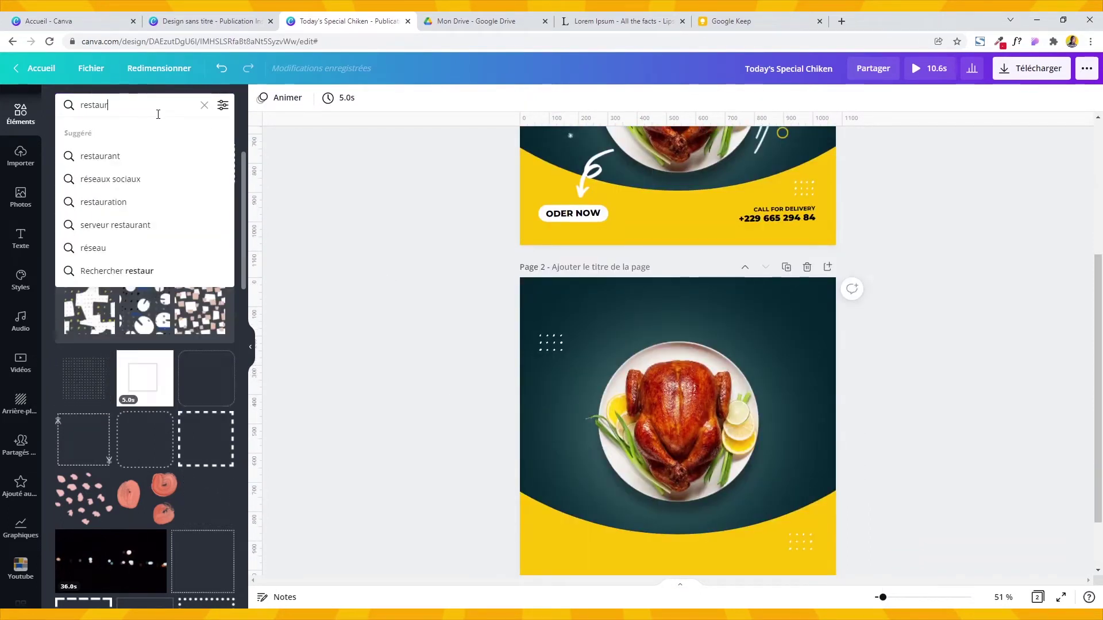
type("ant logo")
key("Return")
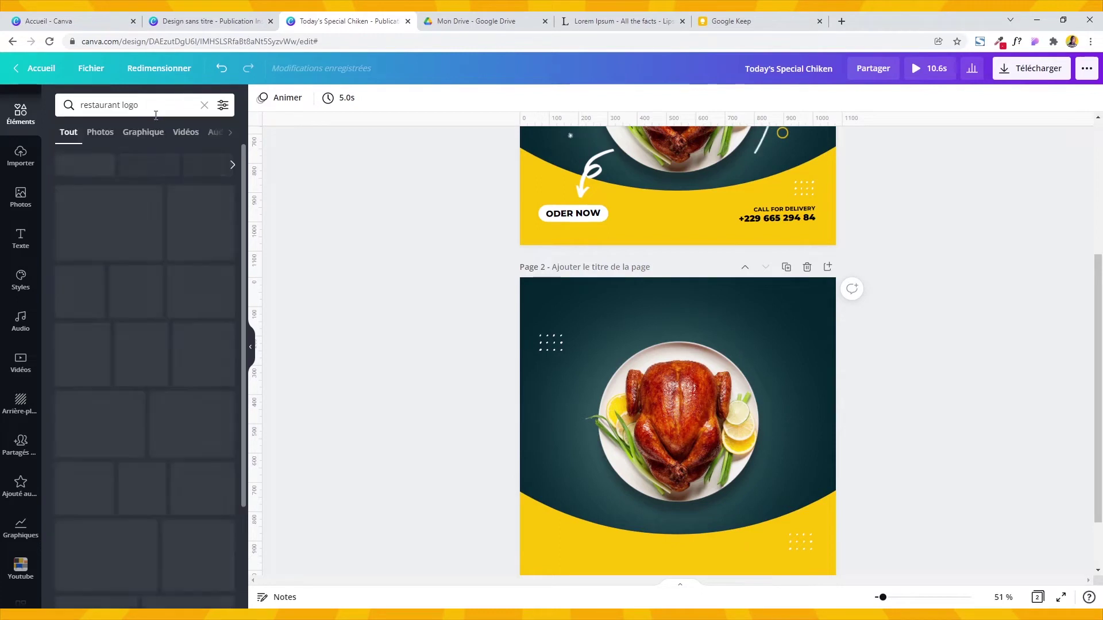
Scroll through the restaurant logo search results
scroll(138, 223, "down", 1)
scroll(161, 217, "down", 3)
scroll(161, 216, "down", 3)
scroll(160, 215, "down", 3)
scroll(161, 216, "down", 5)
scroll(161, 216, "down", 4)
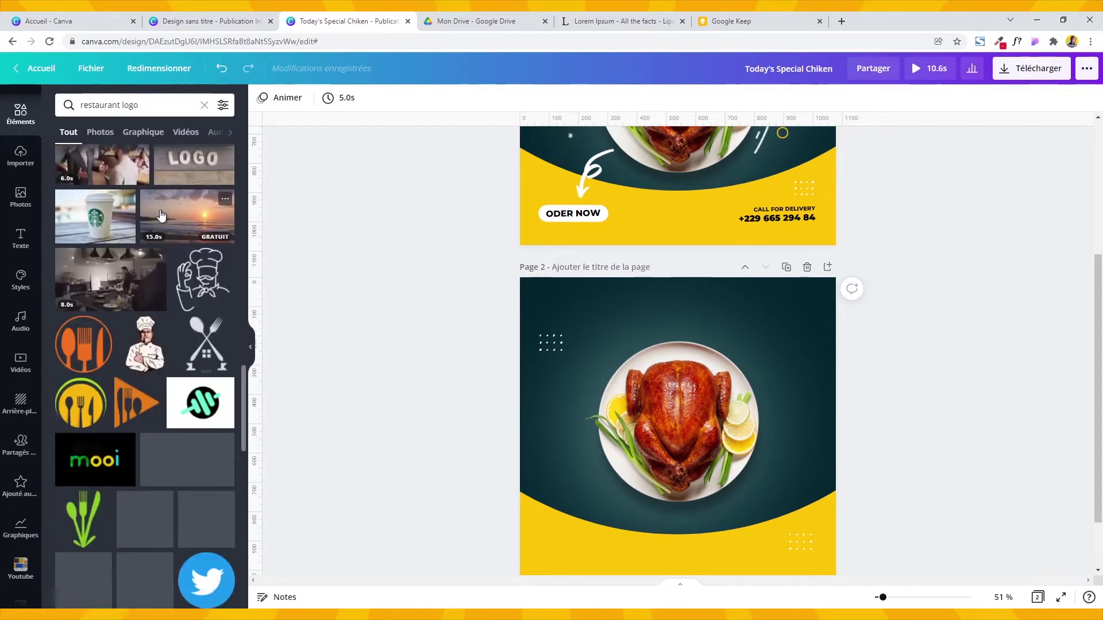
scroll(161, 216, "down", 2)
scroll(162, 215, "down", 5)
scroll(162, 215, "down", 5)
scroll(162, 215, "down", 5)
scroll(162, 215, "down", 3)
scroll(155, 238, "down", 5)
scroll(155, 236, "down", 5)
scroll(154, 232, "down", 5)
scroll(154, 231, "down", 5)
scroll(153, 230, "down", 5)
scroll(153, 230, "down", 5)
scroll(153, 230, "down", 2)
scroll(153, 230, "down", 1)
scroll(153, 230, "down", 1)
scroll(152, 229, "down", 4)
scroll(153, 230, "down", 4)
scroll(153, 230, "down", 1)
scroll(154, 231, "down", 4)
scroll(154, 231, "down", 3)
scroll(153, 231, "down", 2)
scroll(153, 231, "down", 5)
scroll(154, 231, "down", 1)
scroll(153, 231, "down", 5)
scroll(154, 231, "down", 3)
scroll(153, 231, "down", 5)
scroll(154, 231, "down", 2)
scroll(154, 231, "down", 2)
scroll(153, 231, "down", 2)
scroll(153, 231, "down", 2)
scroll(154, 231, "down", 3)
scroll(153, 230, "down", 3)
scroll(153, 231, "down", 1)
scroll(153, 231, "down", 3)
scroll(153, 231, "down", 3)
scroll(154, 231, "down", 5)
scroll(153, 231, "down", 3)
scroll(154, 231, "down", 3)
scroll(154, 231, "down", 3)
scroll(153, 231, "down", 3)
scroll(153, 231, "down", 3)
scroll(154, 231, "down", 3)
scroll(152, 226, "down", 5)
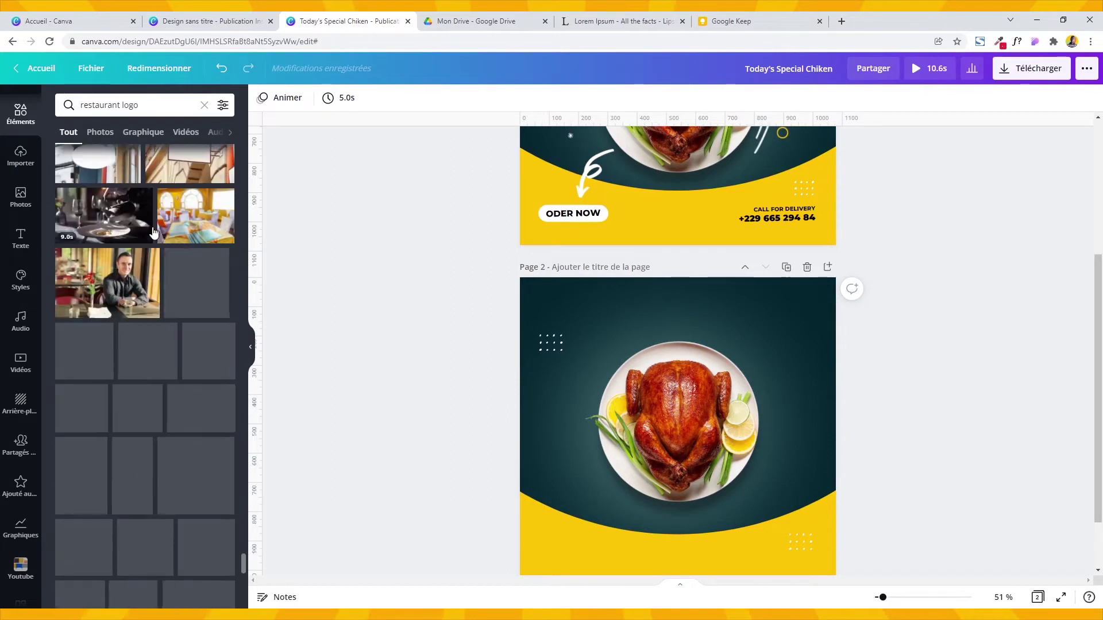
scroll(368, 297, "down", 2)
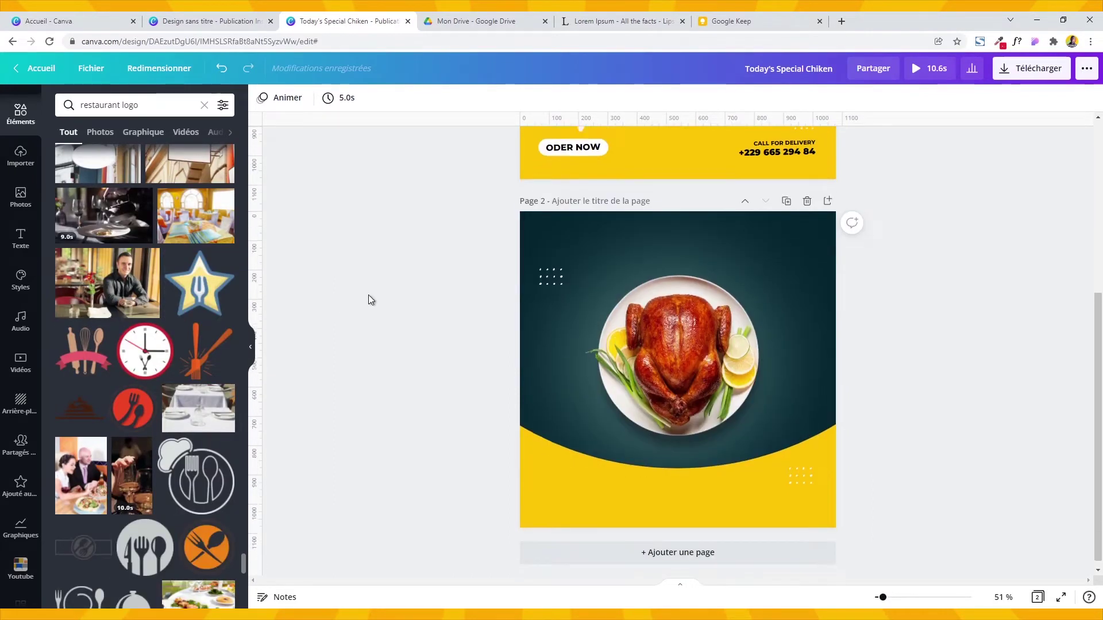
scroll(368, 294, "up", 5)
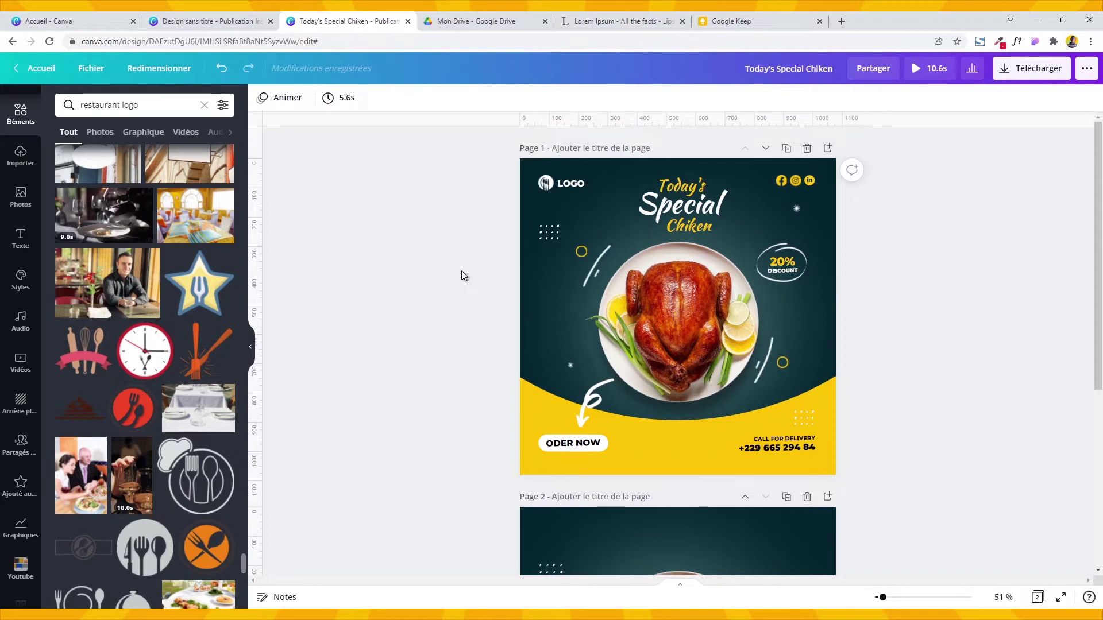
scroll(196, 218, "down", 5)
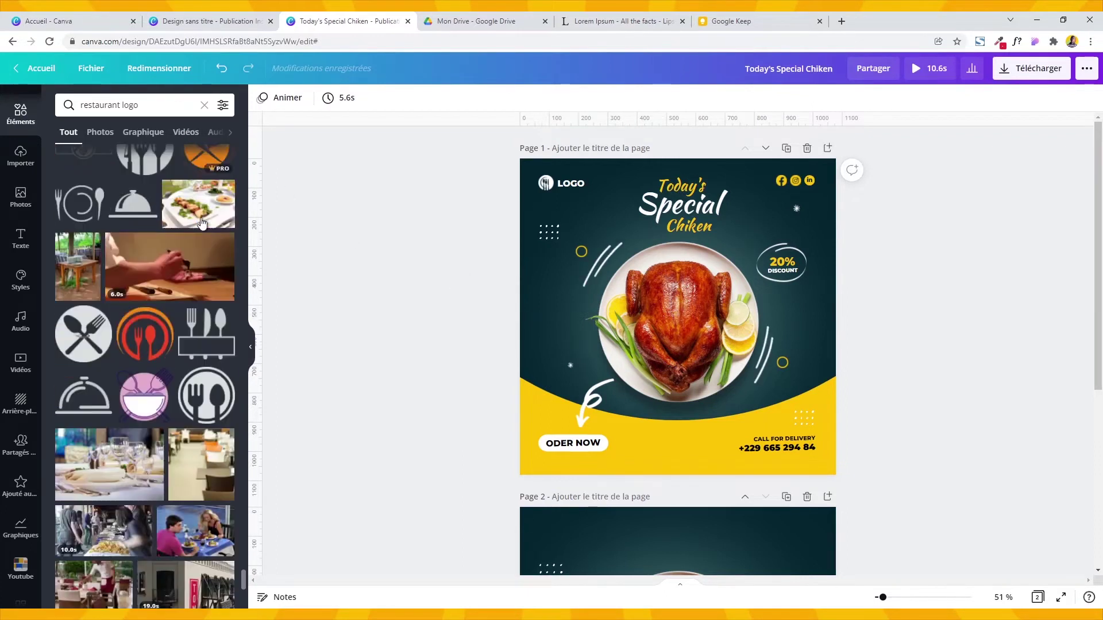
scroll(201, 222, "down", 3)
scroll(201, 223, "down", 3)
scroll(201, 223, "down", 3)
scroll(201, 222, "down", 2)
scroll(201, 223, "down", 3)
scroll(201, 223, "down", 3)
scroll(201, 223, "down", 3)
scroll(201, 223, "down", 3)
scroll(243, 578, "down", 3)
scroll(244, 580, "down", 3)
Add the fork-and-knife logo to page 2, recolour it white, shrink it and place it top-left
scroll(244, 580, "down", 3)
mouse_move(244, 588)
left_mouse_down()
mouse_move(286, 231)
mouse_move(253, 117)
left_mouse_up()
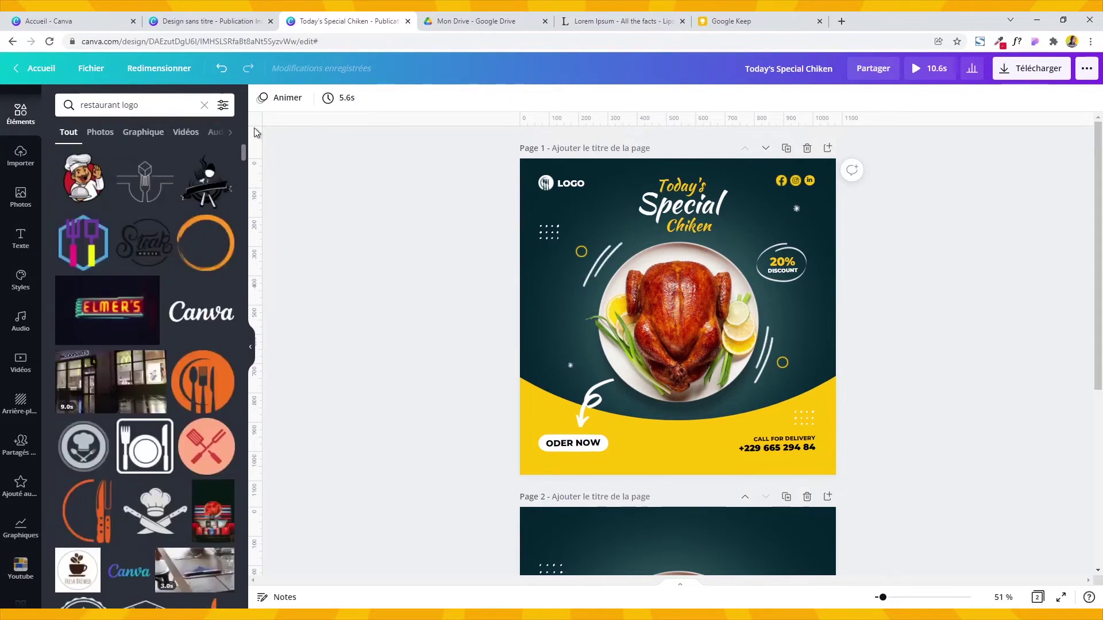
left_click(205, 394)
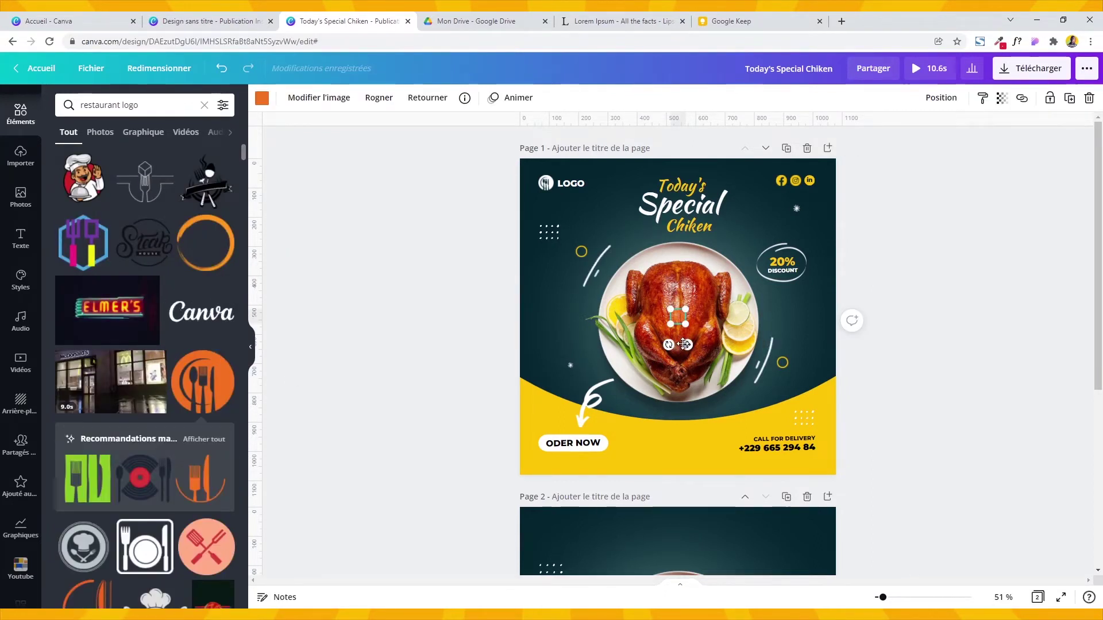
left_click(262, 102)
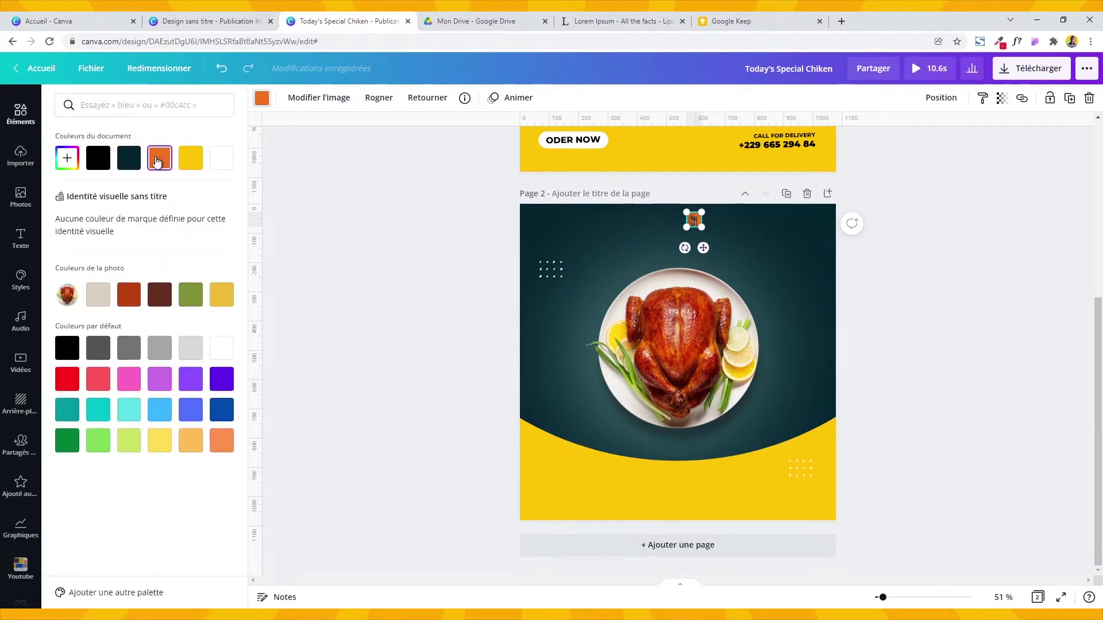
left_click_drag(574, 259, 566, 259)
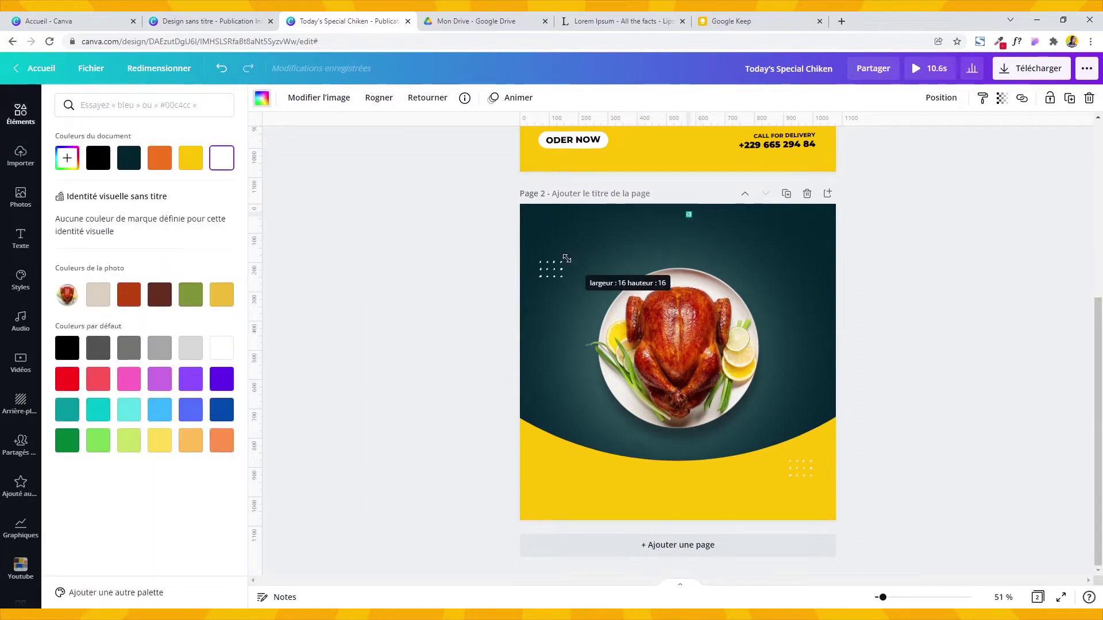
left_click(220, 69)
left_click_drag(697, 245, 552, 251)
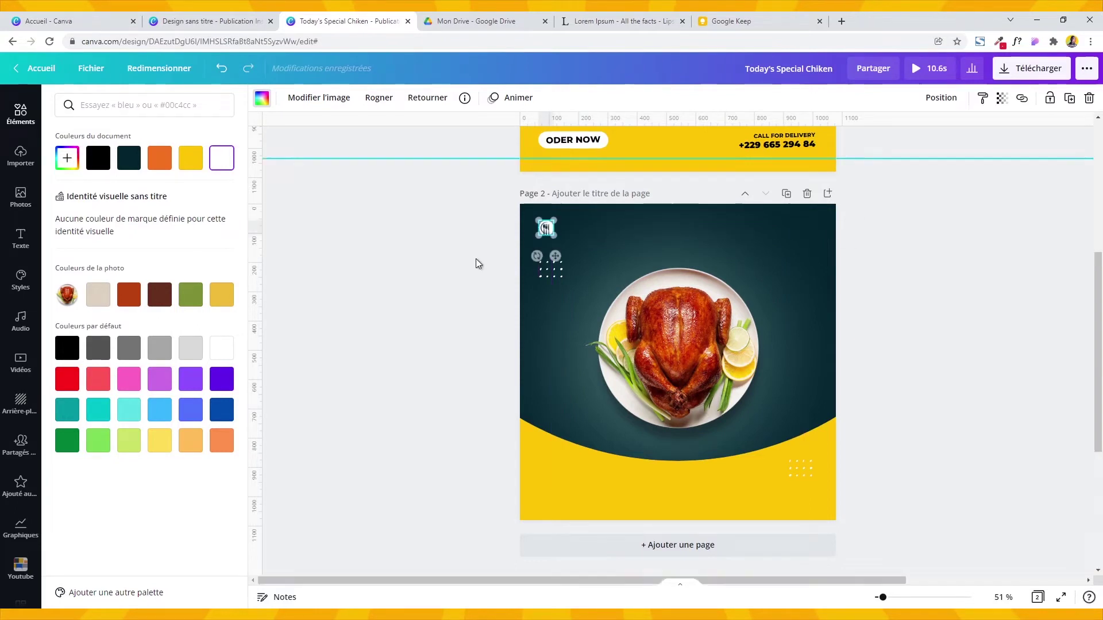
left_click(475, 259)
Nudge page 2's dotted grid slightly upward
scroll(1007, 268, "up", 5)
scroll(1008, 267, "down", 5)
left_click(546, 344)
left_click_drag(547, 345, 548, 342)
Add a new text box to page 2 and replace its placeholder with LOGO
left_click(464, 346)
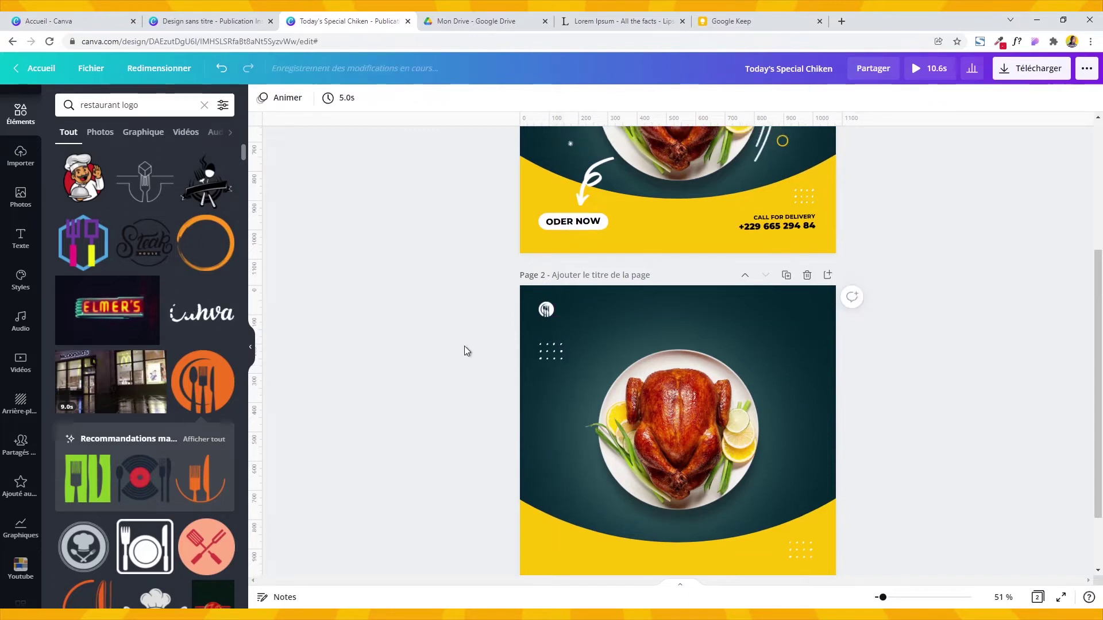
scroll(464, 346, "up", 4)
scroll(464, 346, "down", 5)
key("t")
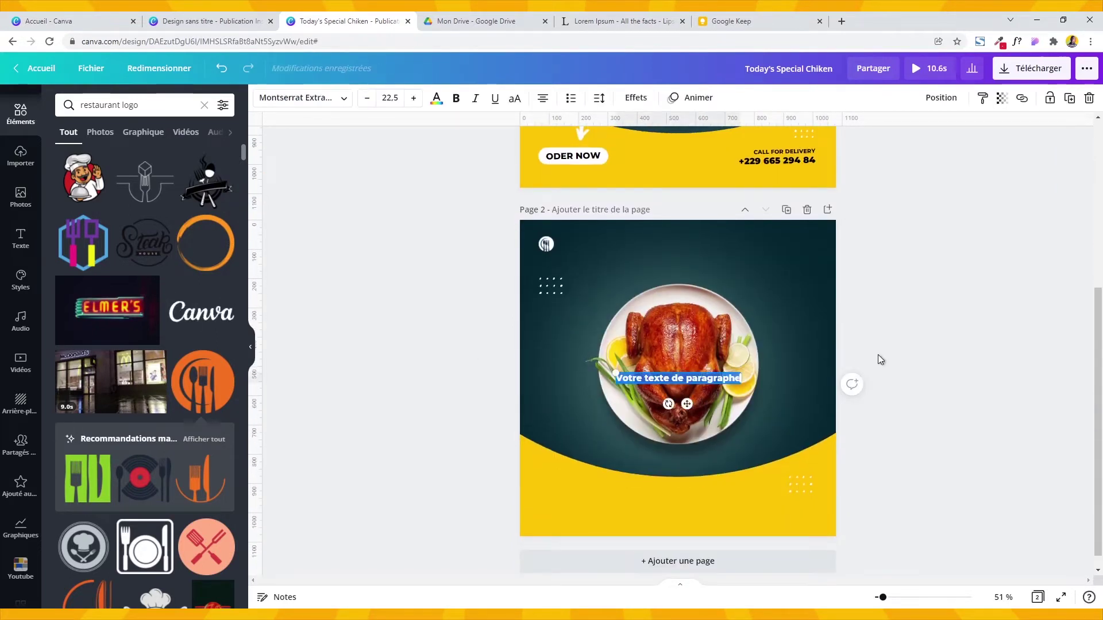
left_click(329, 101)
scroll(347, 215, "up", 4)
scroll(347, 214, "down", 4)
left_click(655, 353)
double_click(656, 358)
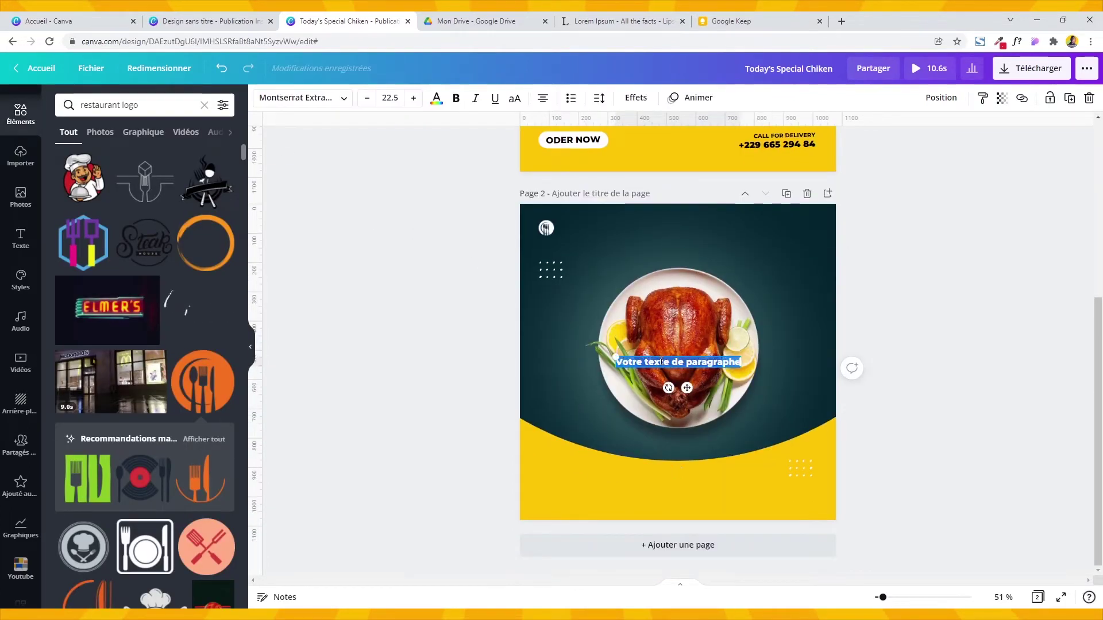
key("BackSpace")
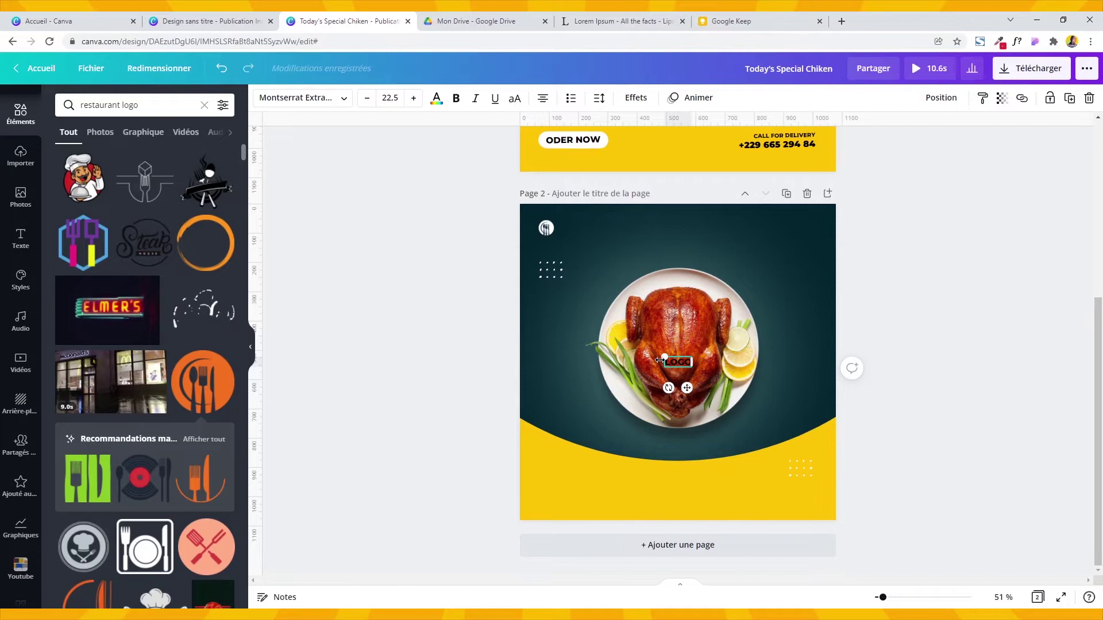
Make the LOGO text white and place it beside the cutlery icon at top-left
left_click(436, 97)
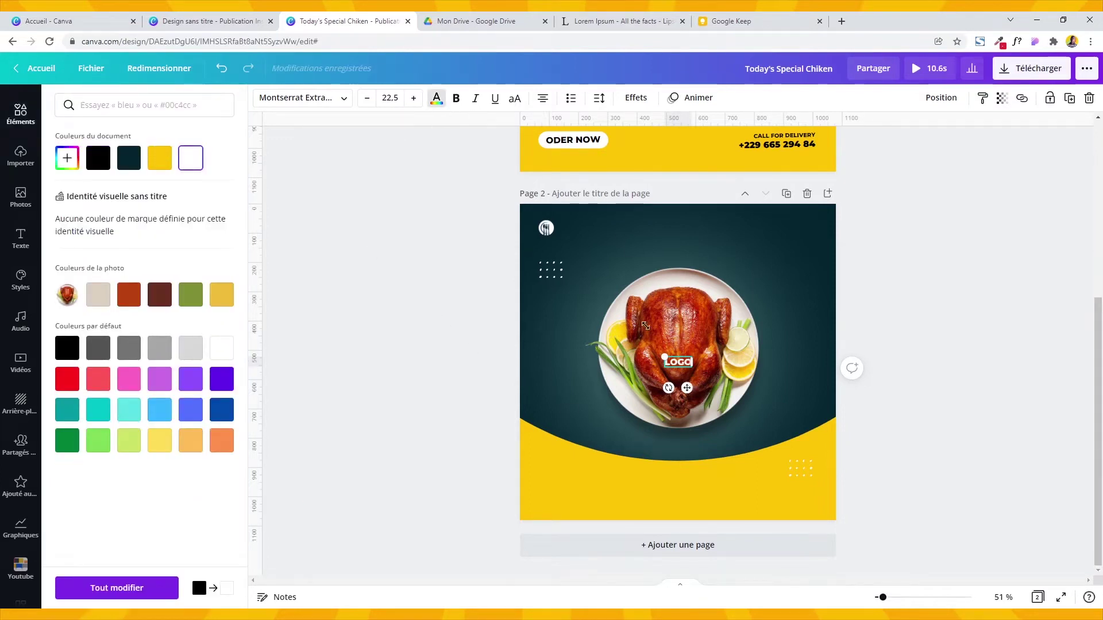
left_click_drag(687, 387, 586, 255)
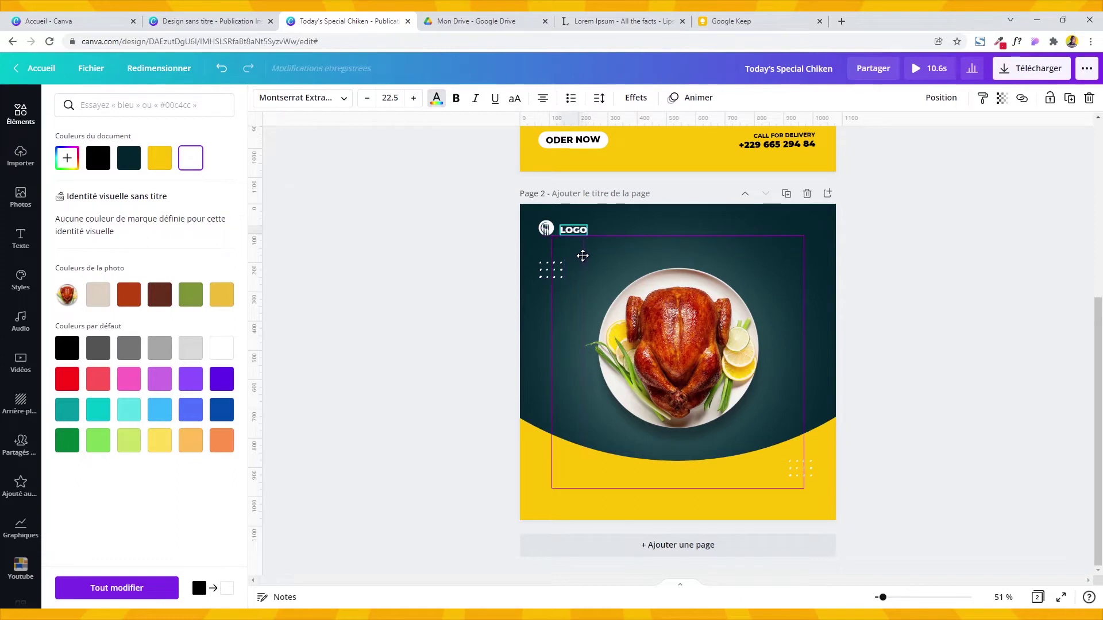
left_click(494, 235)
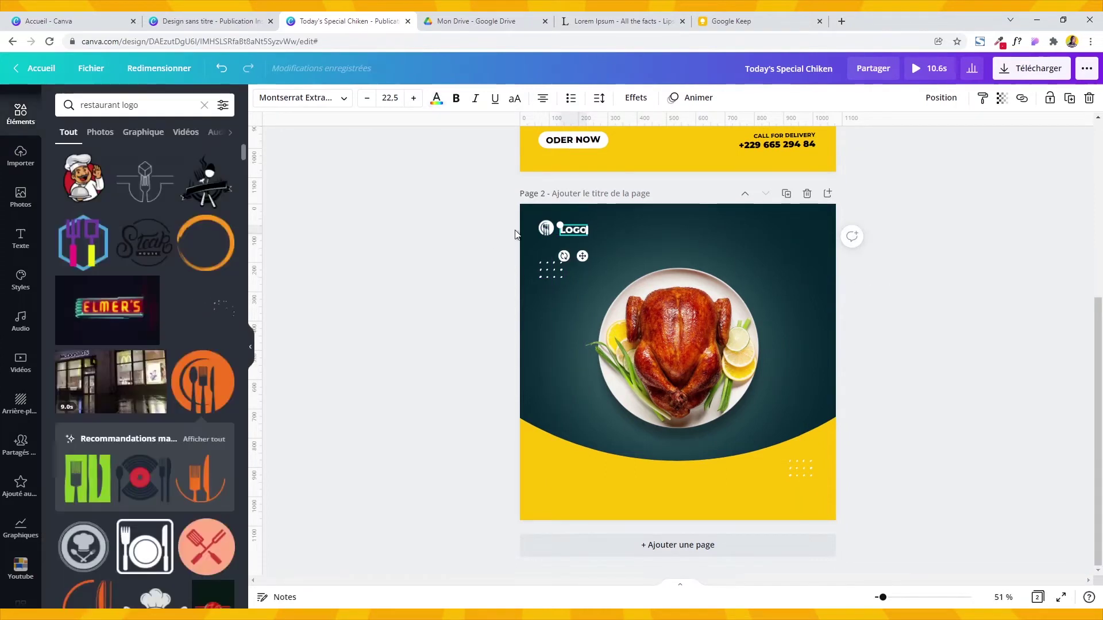
left_click(580, 231)
left_click(963, 217)
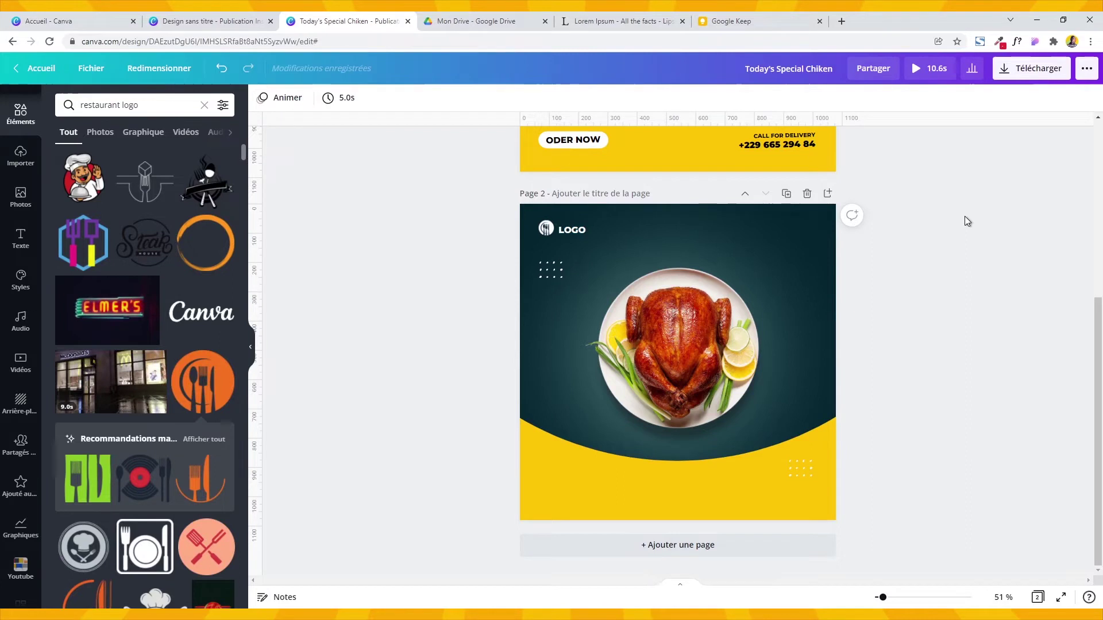
scroll(963, 221, "up", 5)
scroll(578, 288, "down", 4)
left_click(573, 304)
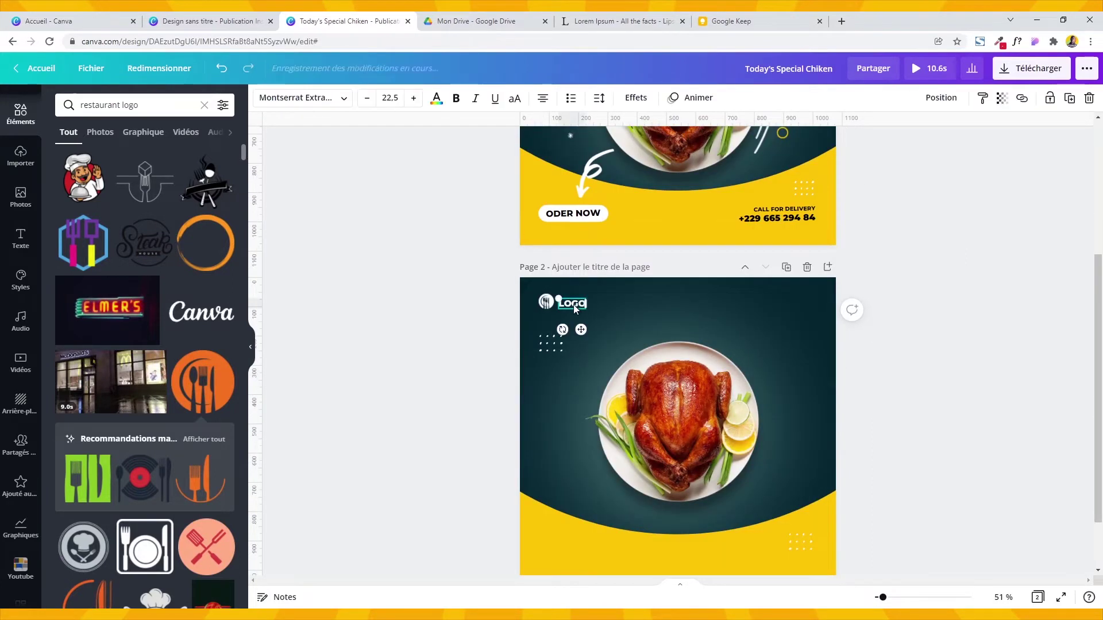
left_click(951, 294)
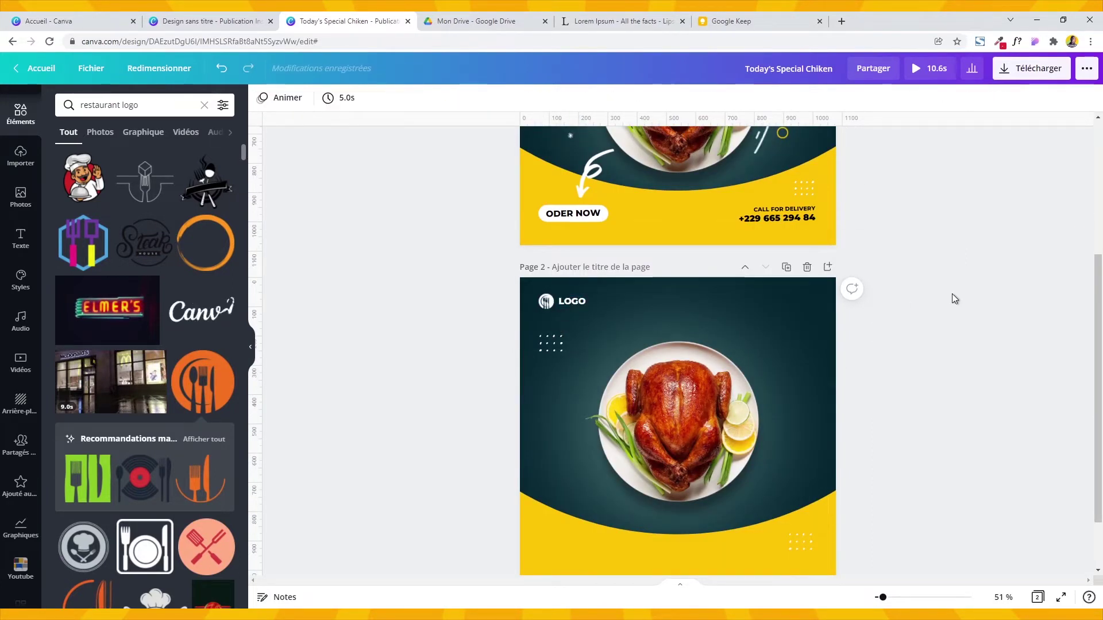
scroll(952, 294, "up", 4)
scroll(952, 294, "down", 3)
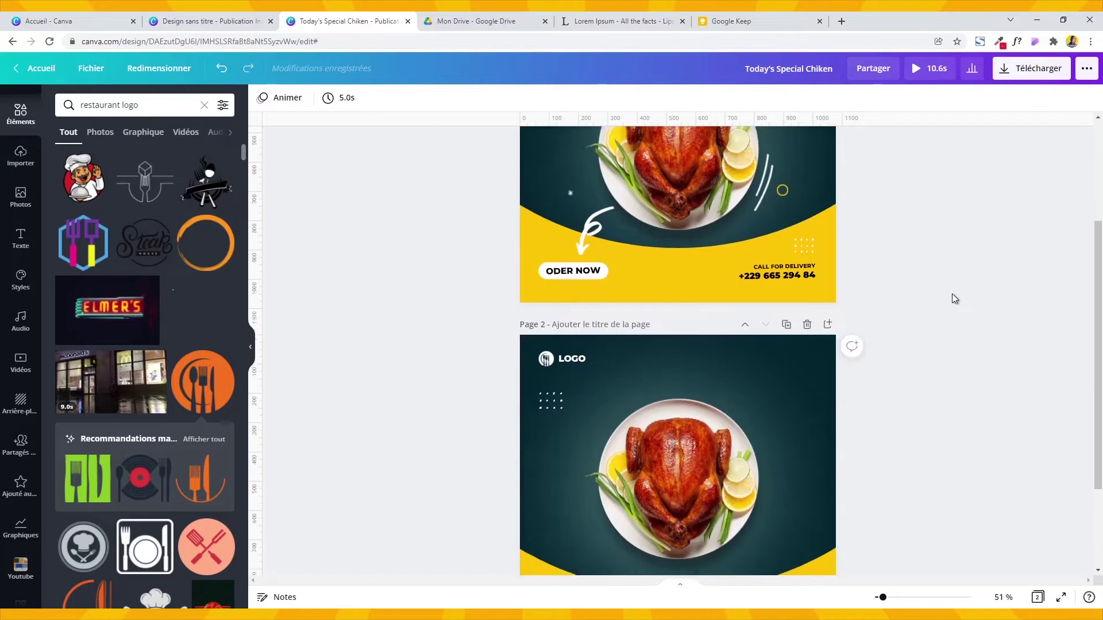
scroll(953, 295, "down", 2)
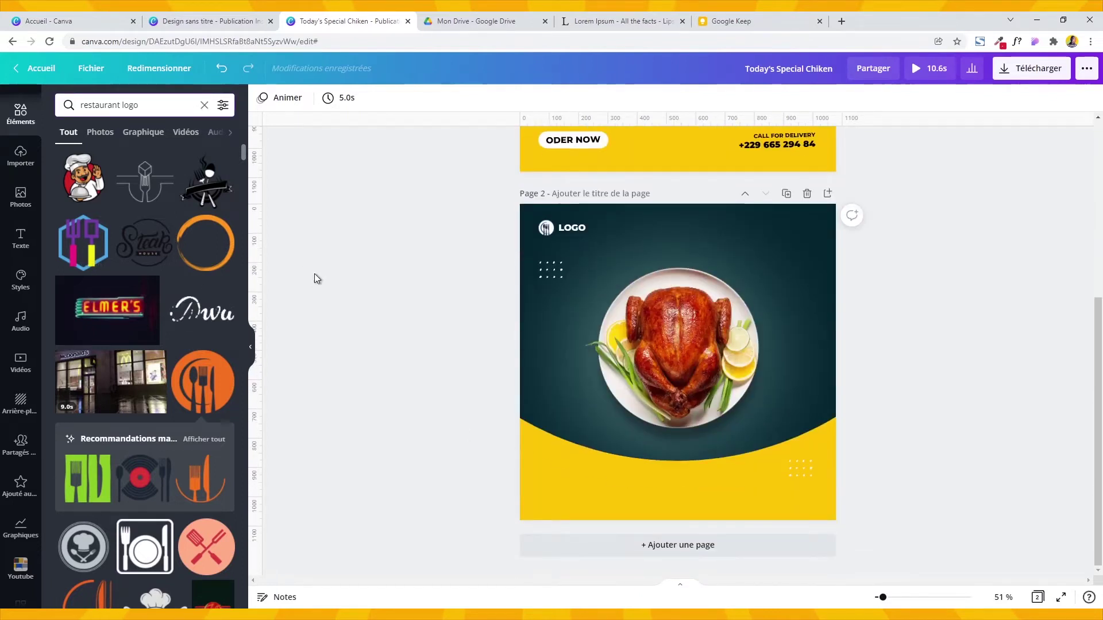
Add a rounded shape from Elements' lines and shapes and resize it near the plate
key("Escape")
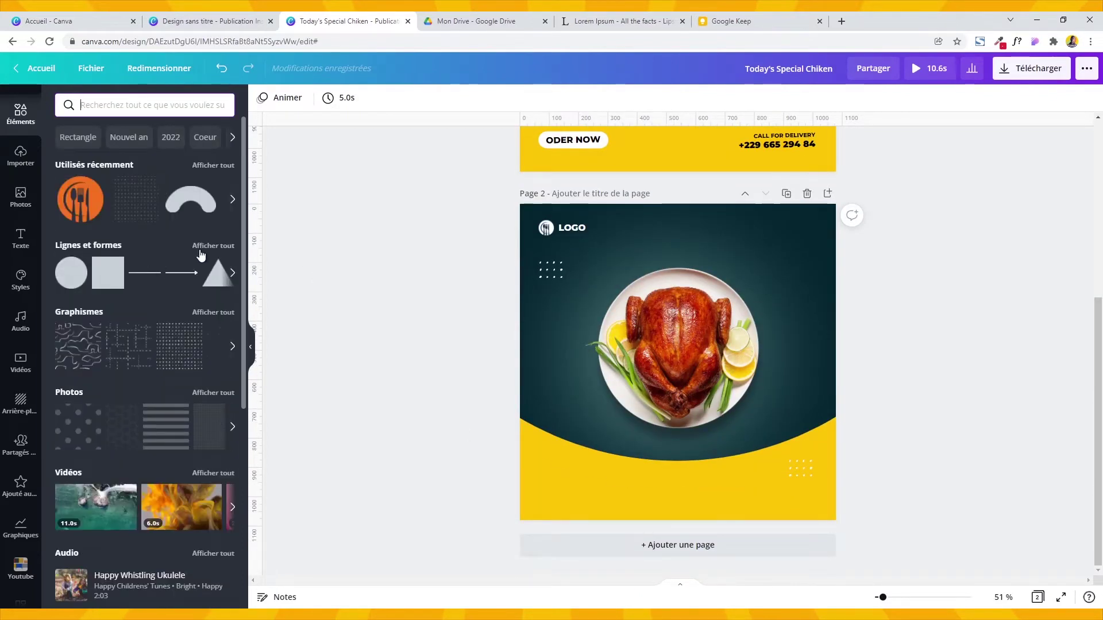
left_click(200, 251)
scroll(121, 452, "down", 3)
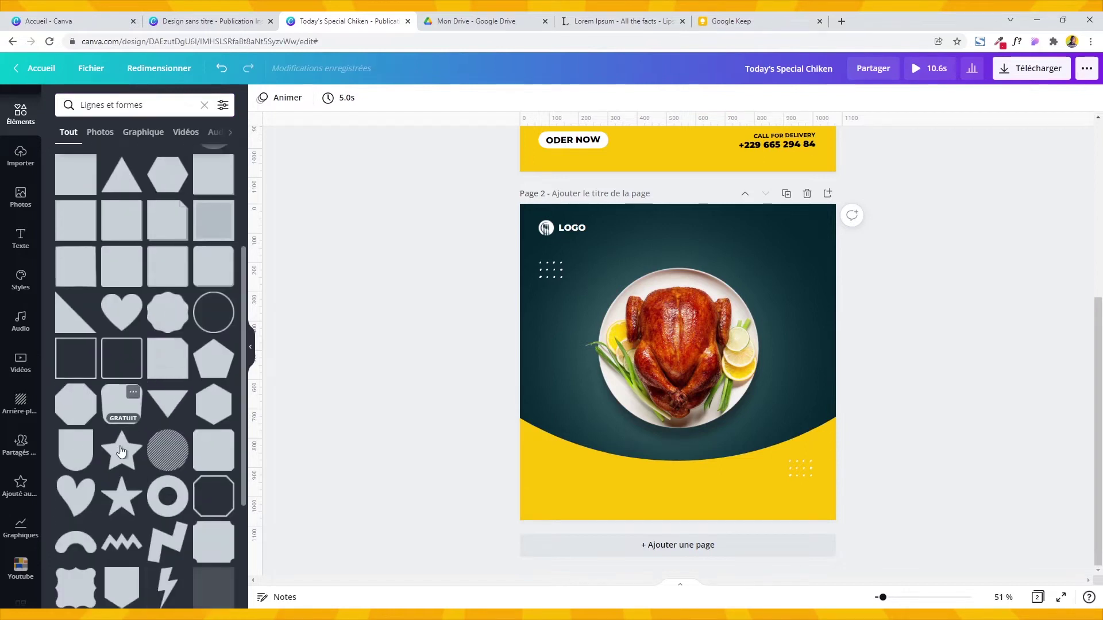
left_click(121, 403)
left_click_drag(748, 271, 630, 421)
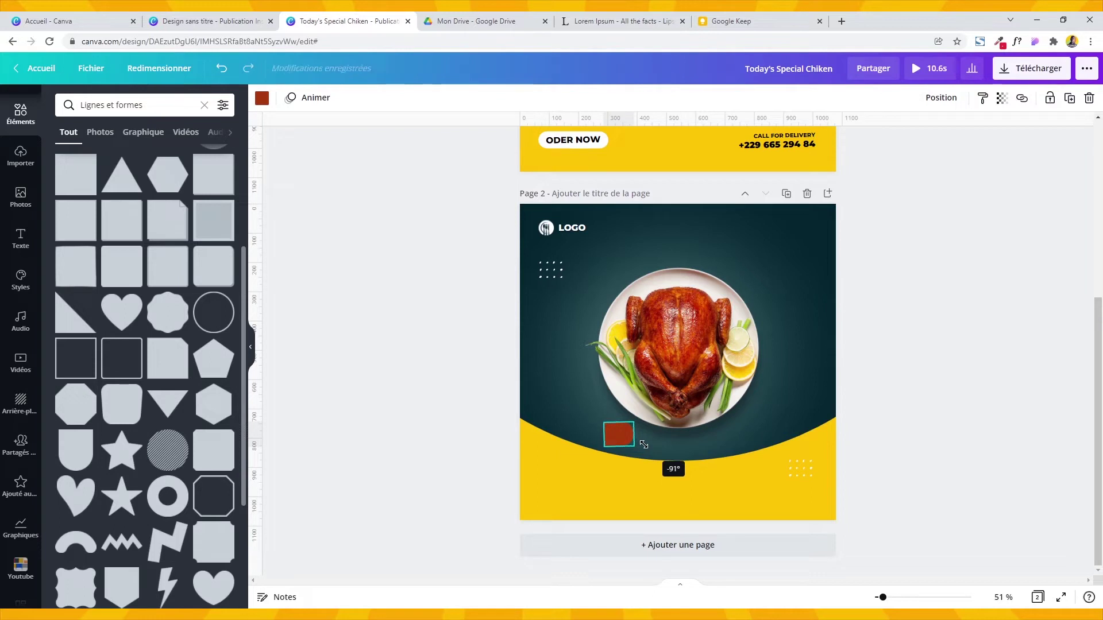
Position the dark red pill in the lower-left of page 2's yellow area
mouse_move(619, 463)
left_mouse_down()
mouse_move(638, 482)
mouse_move(618, 472)
mouse_move(619, 505)
mouse_move(601, 491)
left_mouse_up()
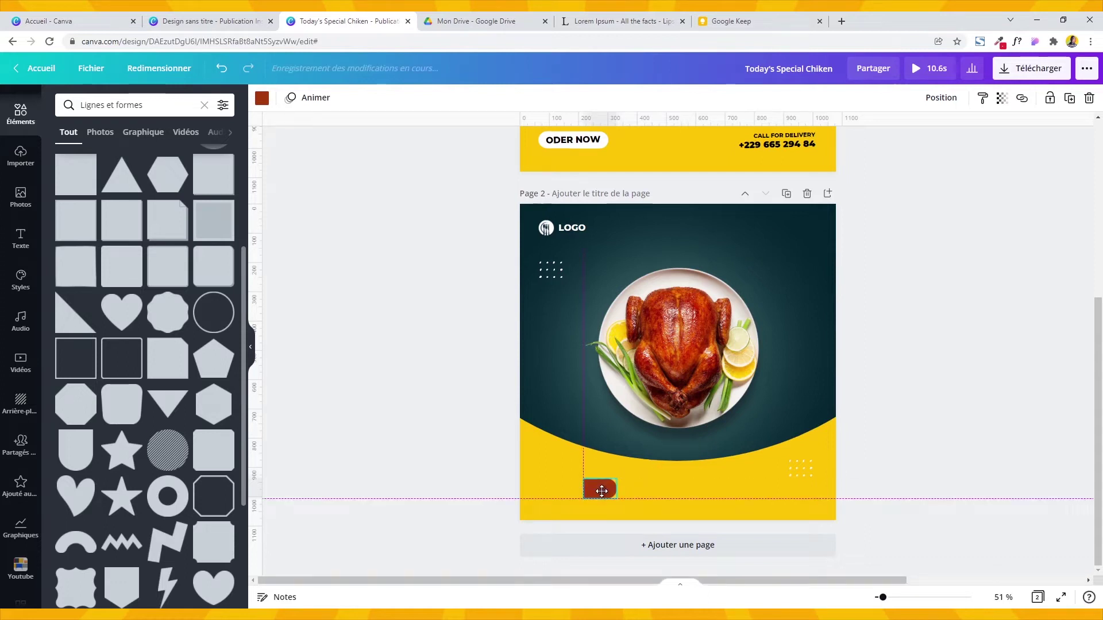
left_click(941, 407)
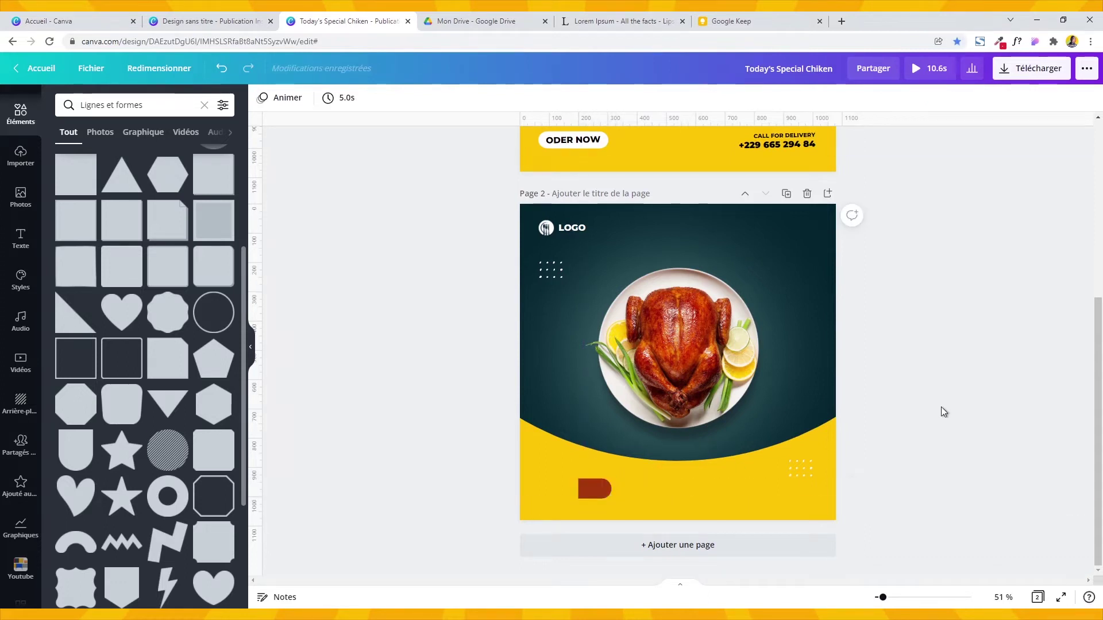
left_click(586, 495)
left_click(917, 372)
left_click(585, 488)
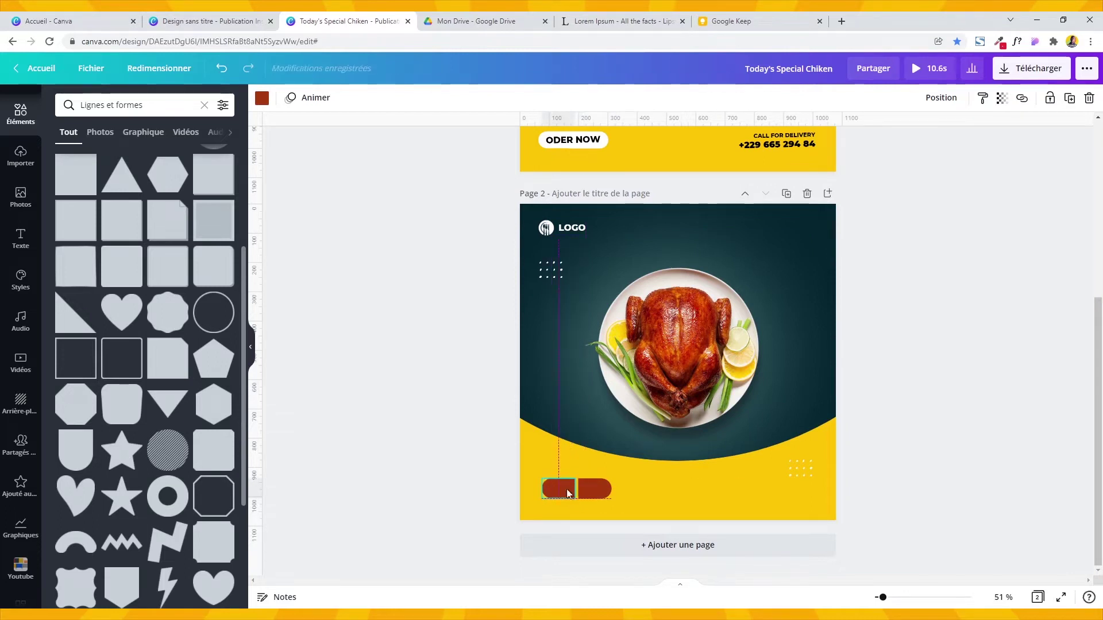
left_click(469, 456)
left_click(599, 494)
left_click(1004, 365)
Add black 'ODER NOW' text and move it onto the red pill
scroll(391, 449, "up", 3)
scroll(392, 454, "down", 3)
type("tre texte de paragraphe")
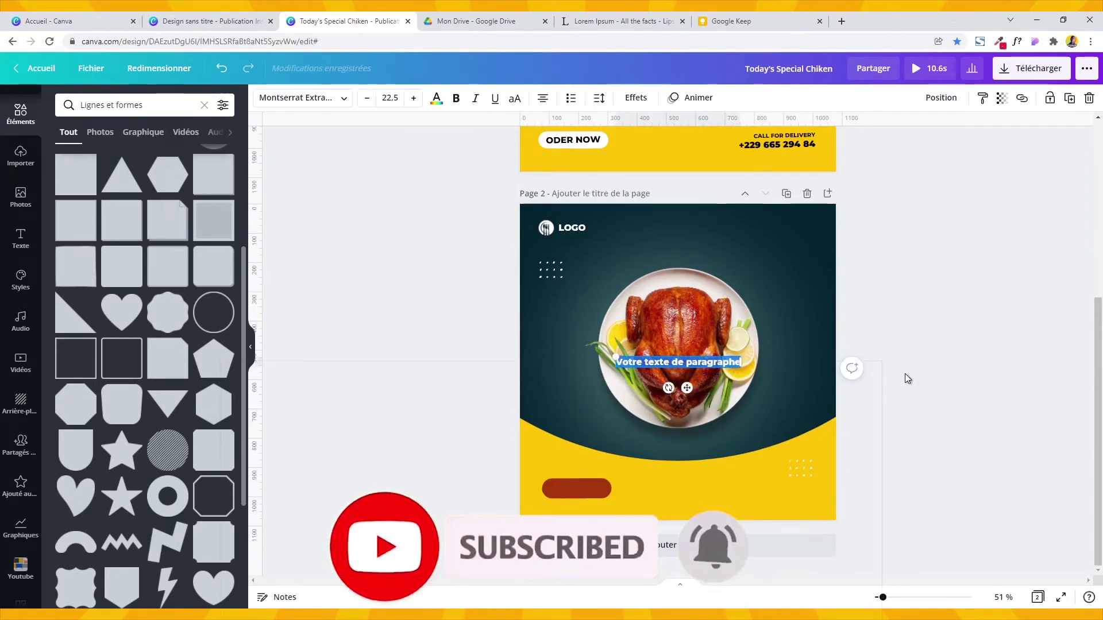
type("ODER")
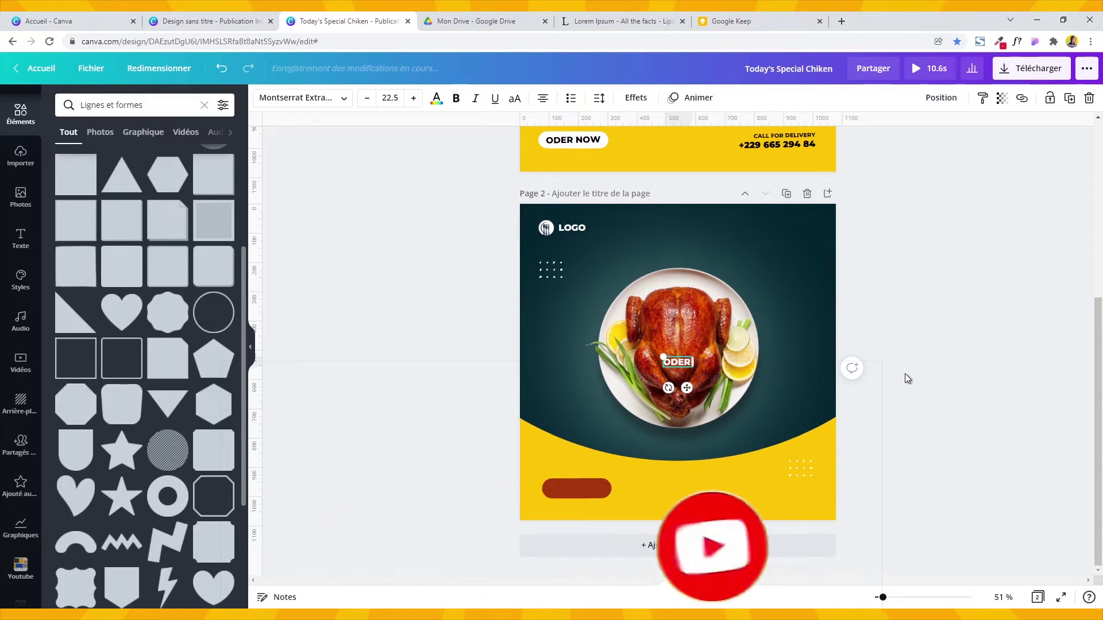
type(" NOW")
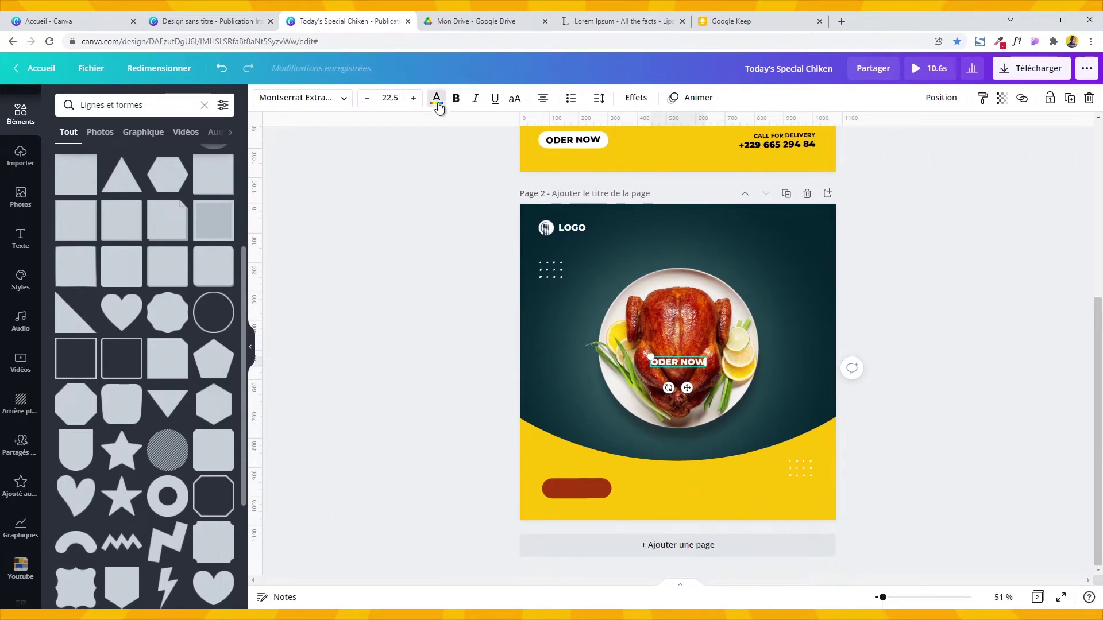
left_click(436, 99)
left_click(98, 158)
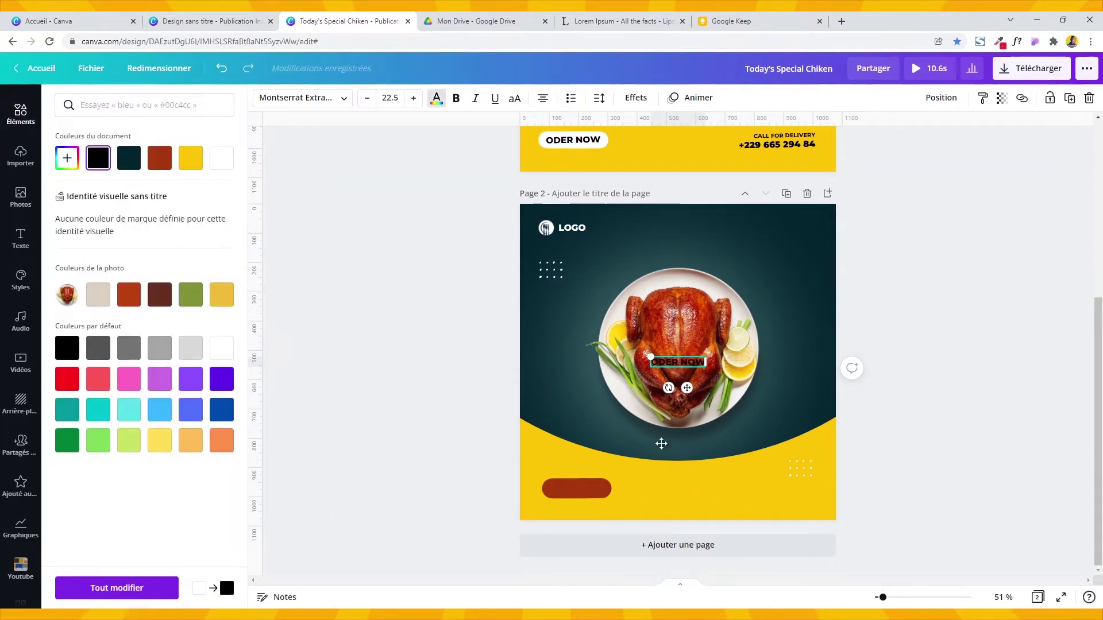
left_click_drag(686, 387, 587, 514)
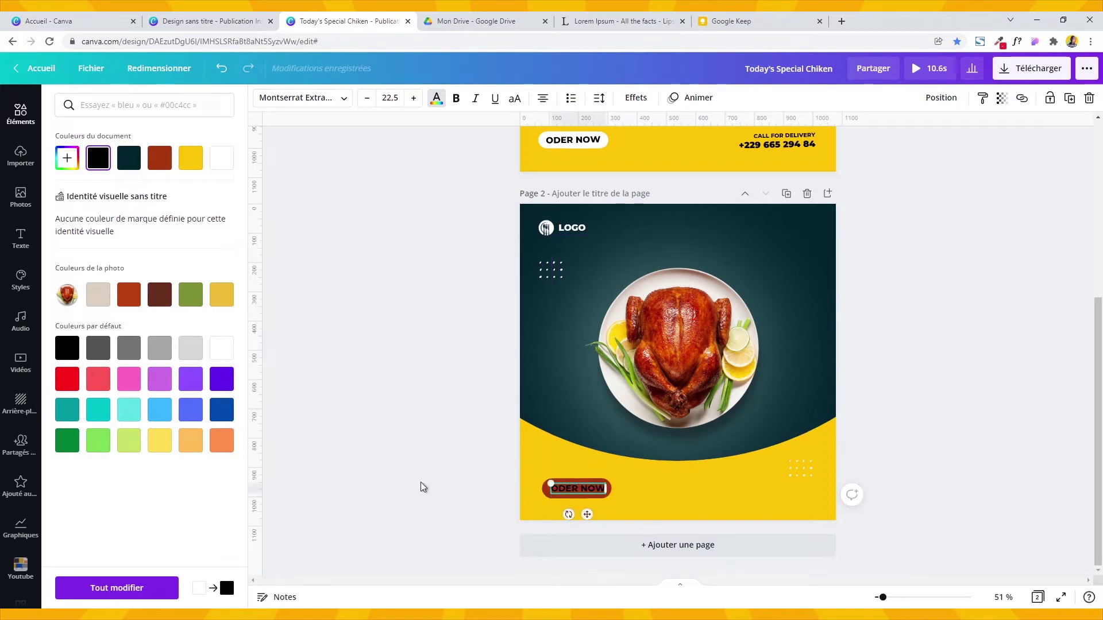
left_click(420, 481)
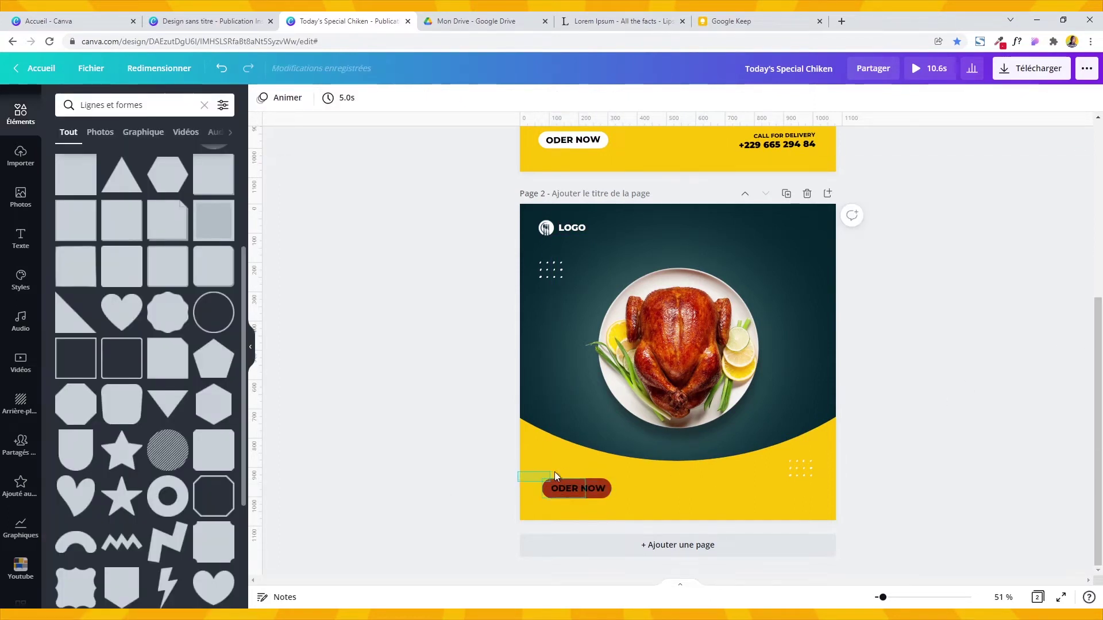
Shrink the ODER NOW button slightly and widen its text box so the words fit
mouse_move(587, 477)
left_mouse_down()
mouse_move(615, 499)
mouse_move(605, 492)
left_mouse_up()
key("Escape")
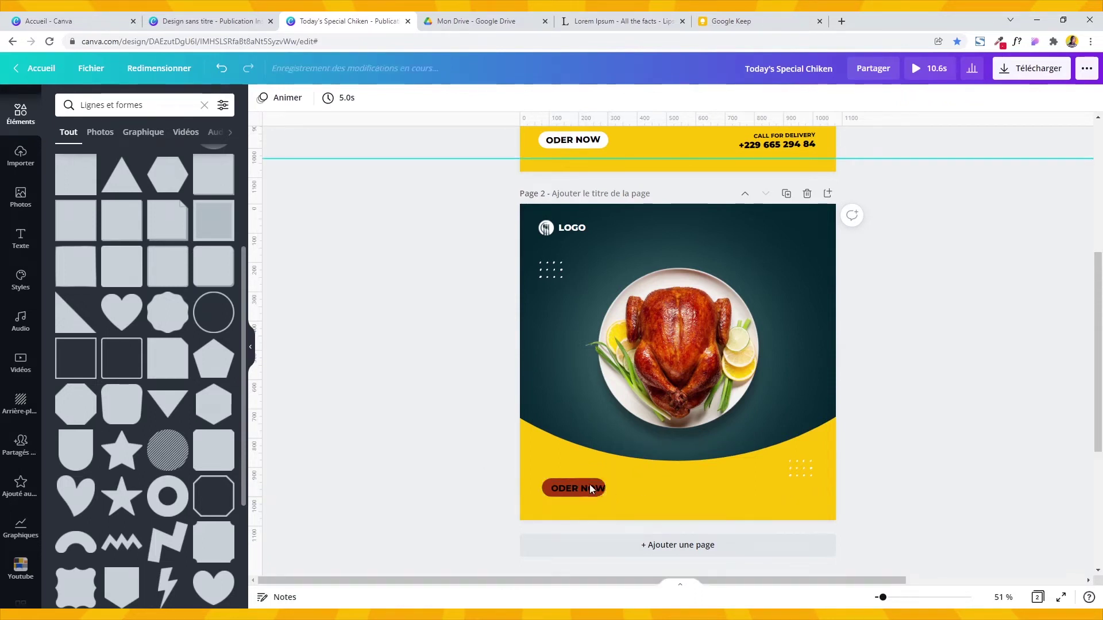
left_click(603, 482)
left_click_drag(605, 488, 617, 489)
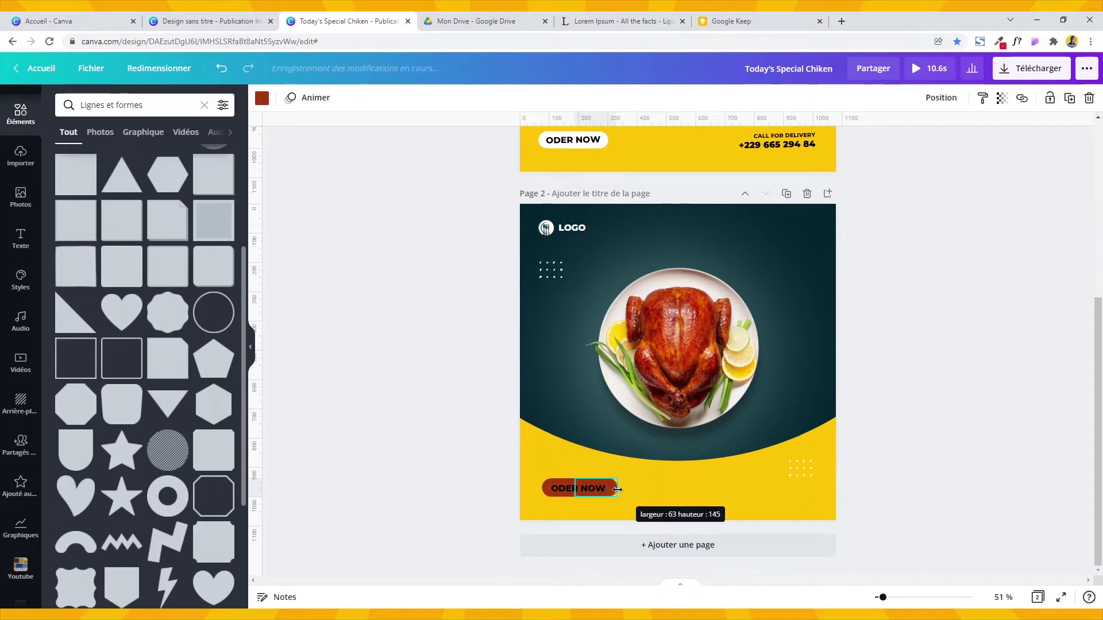
double_click(578, 488)
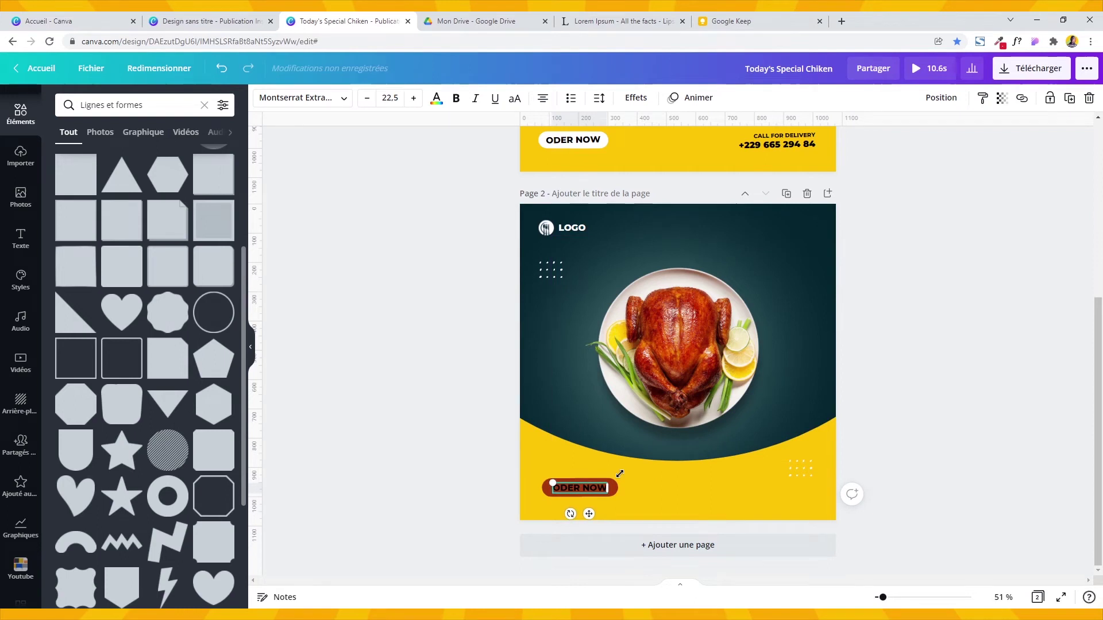
Recolour the pill behind ODER NOW to white
left_click(437, 98)
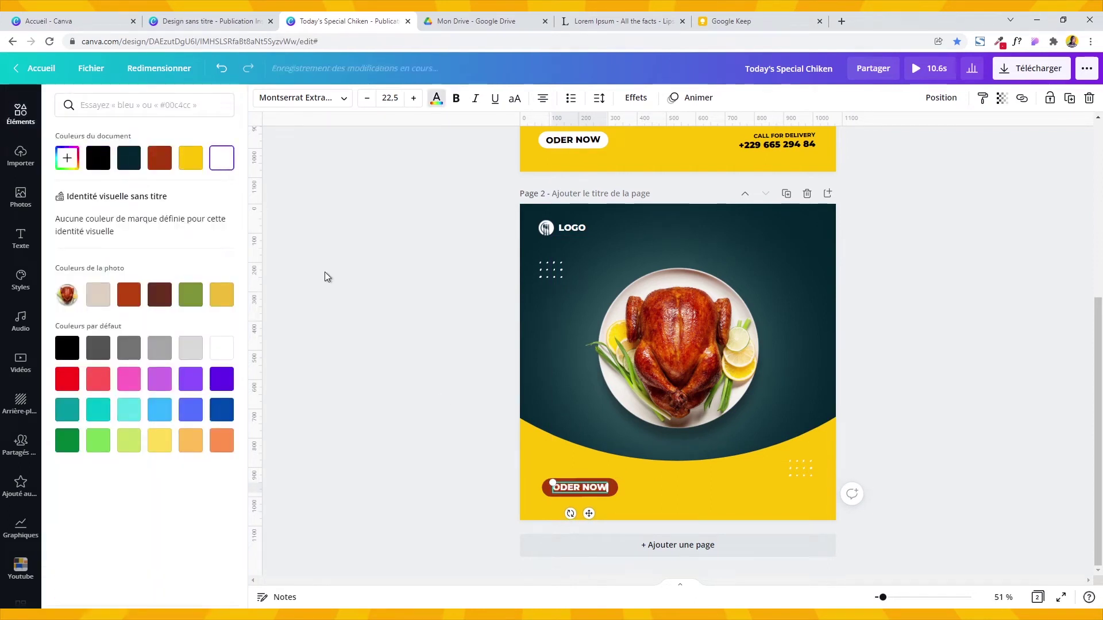
left_click(313, 239)
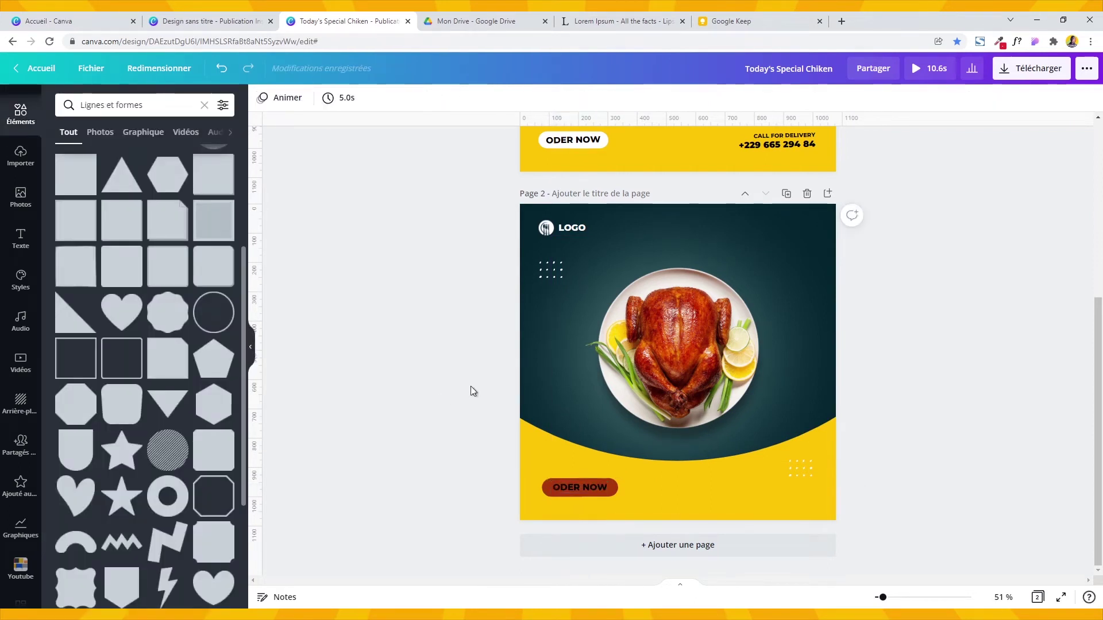
left_click(550, 482)
left_click(262, 97)
left_click(126, 164)
left_click(222, 158)
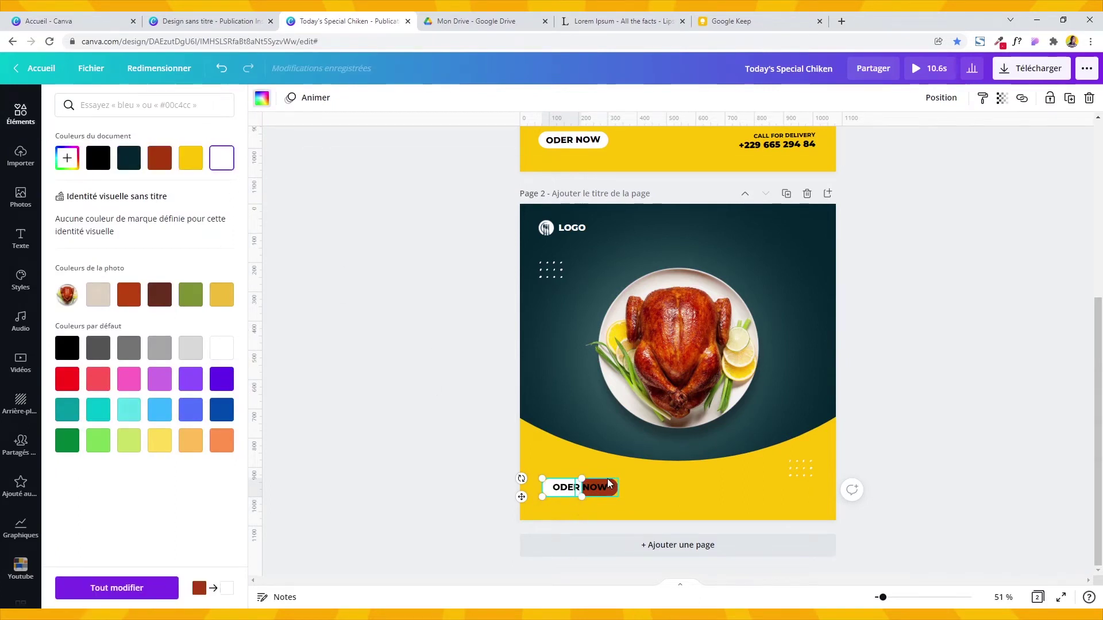
left_click(408, 322)
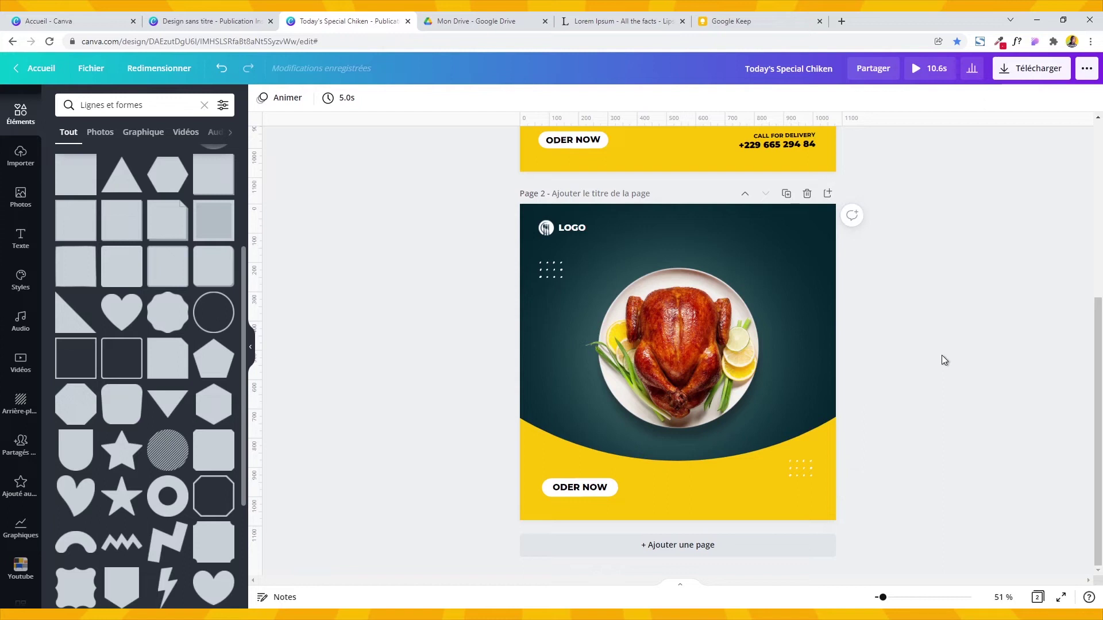
left_click(580, 487)
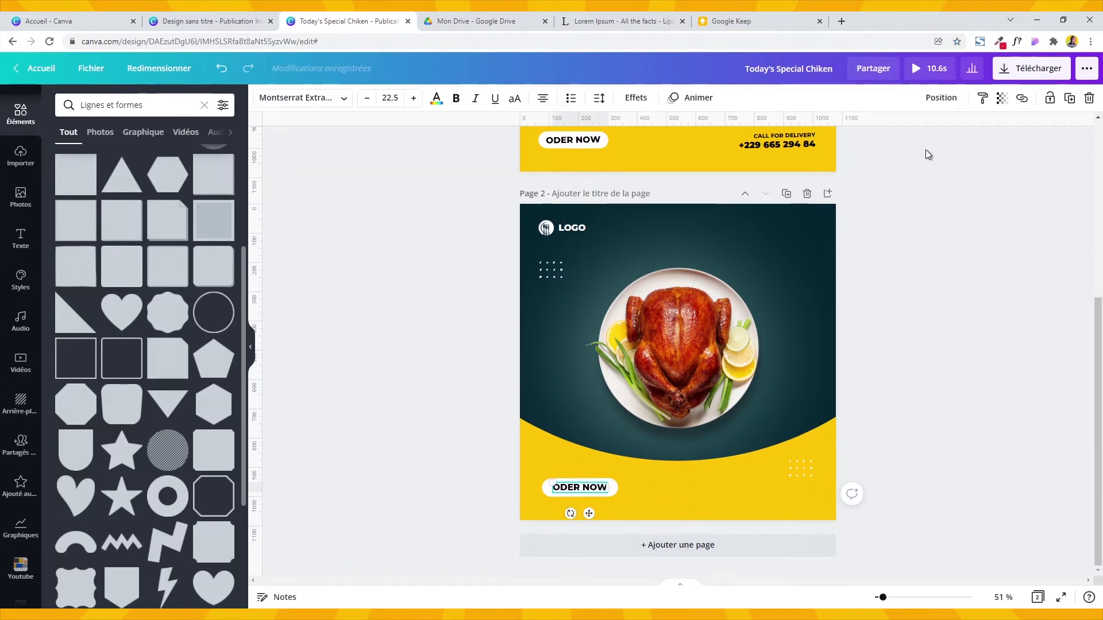
Copy a text box to page 2's bottom-right and enter the CALL FOR DELIVERY label and phone number
left_click_drag(586, 484, 783, 488)
double_click(791, 491)
type("call for delivery")
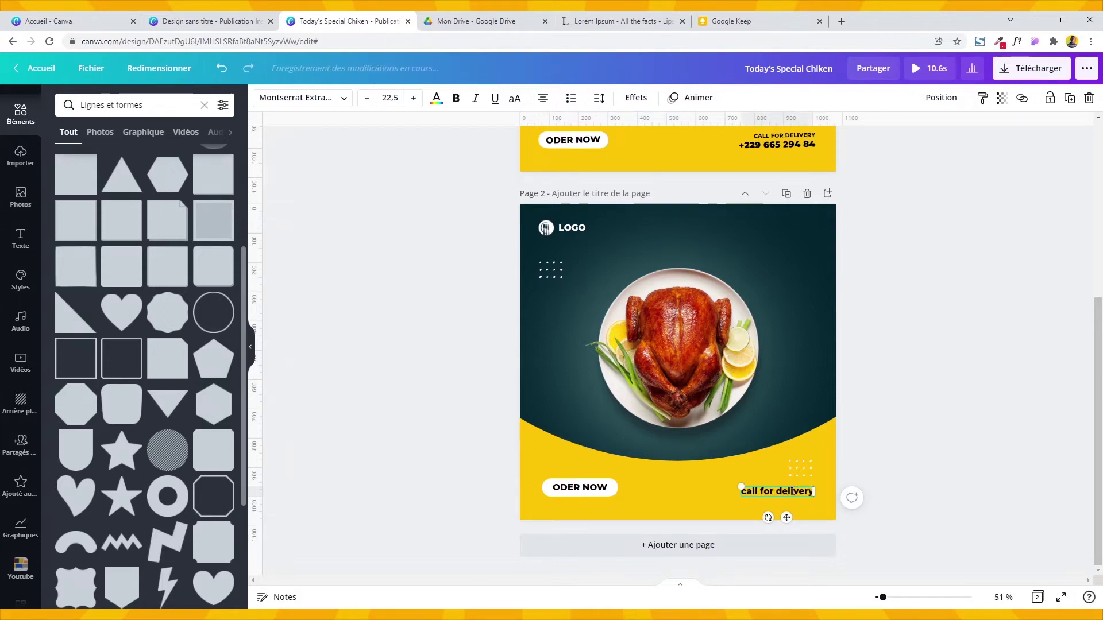
key("Return")
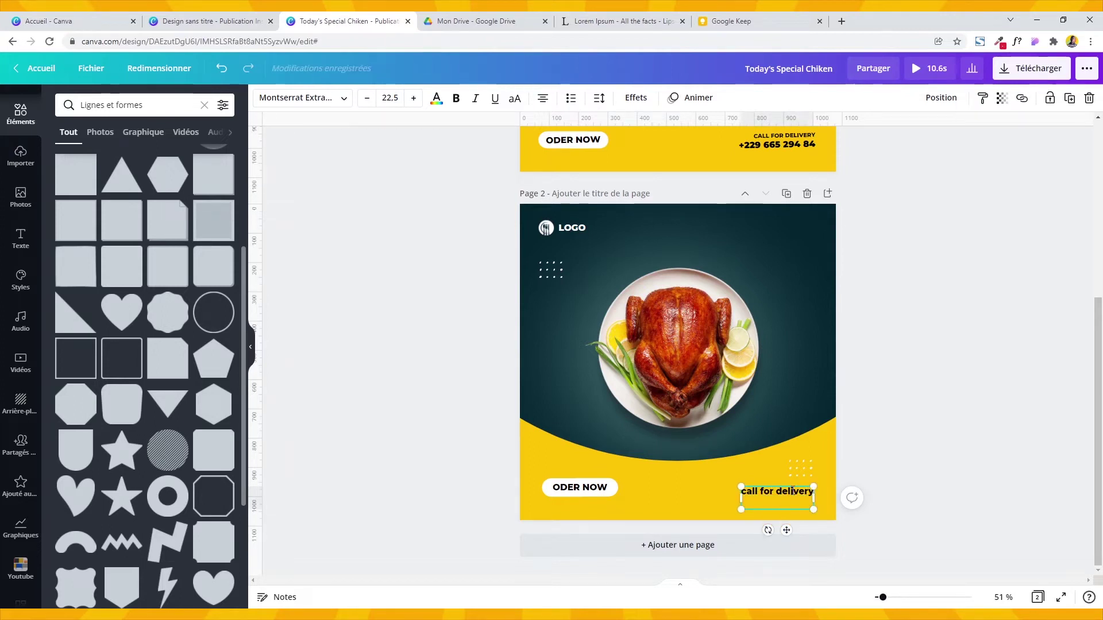
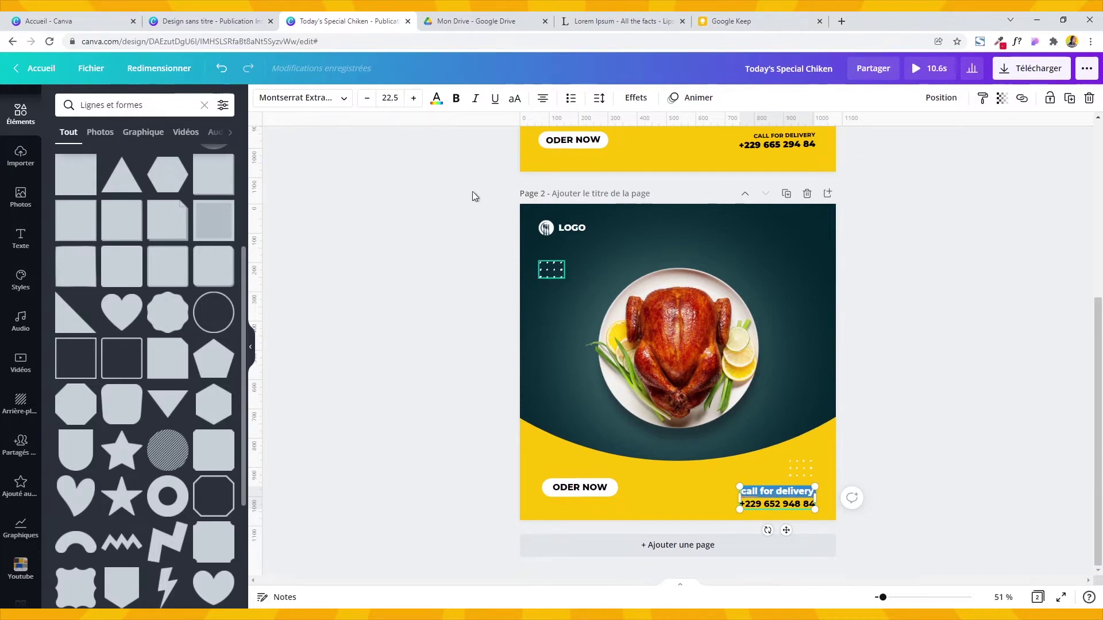
Set the delivery text to all caps in Montserrat Classic Extra-Bold, phone number at size 27.5
key("ctrl+a")
left_click(514, 99)
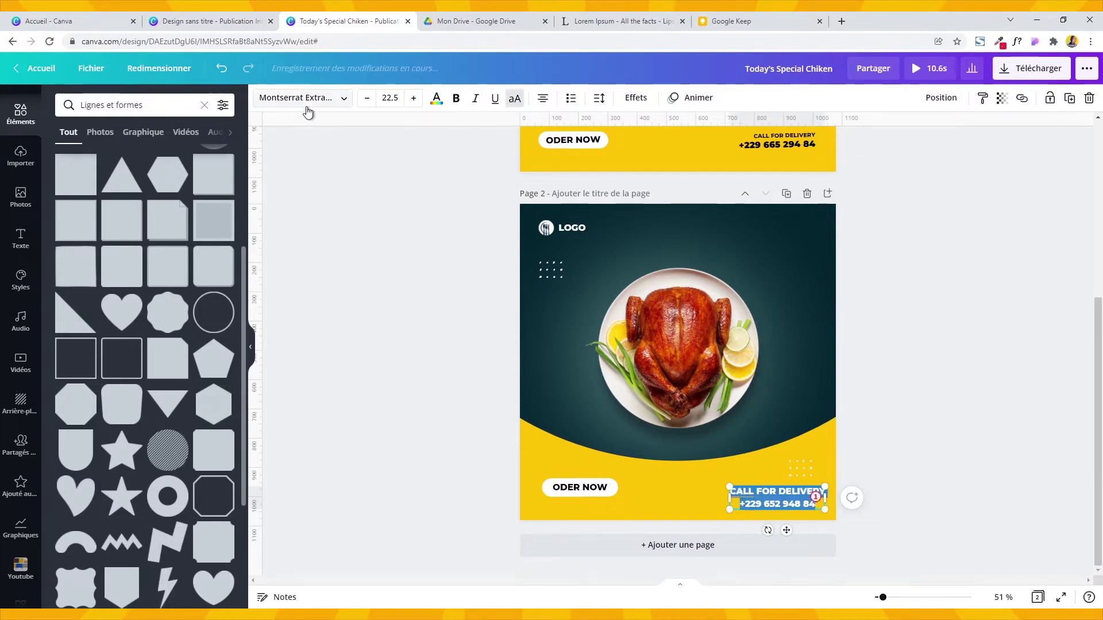
left_click(302, 98)
triple_click(789, 489)
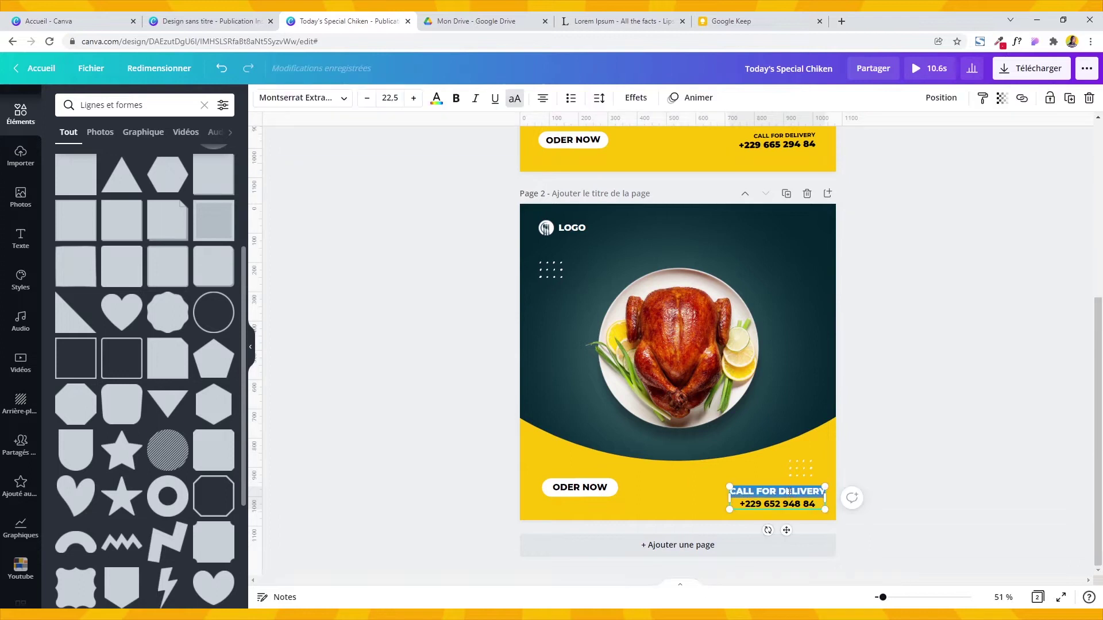
left_click(301, 97)
left_click(185, 270)
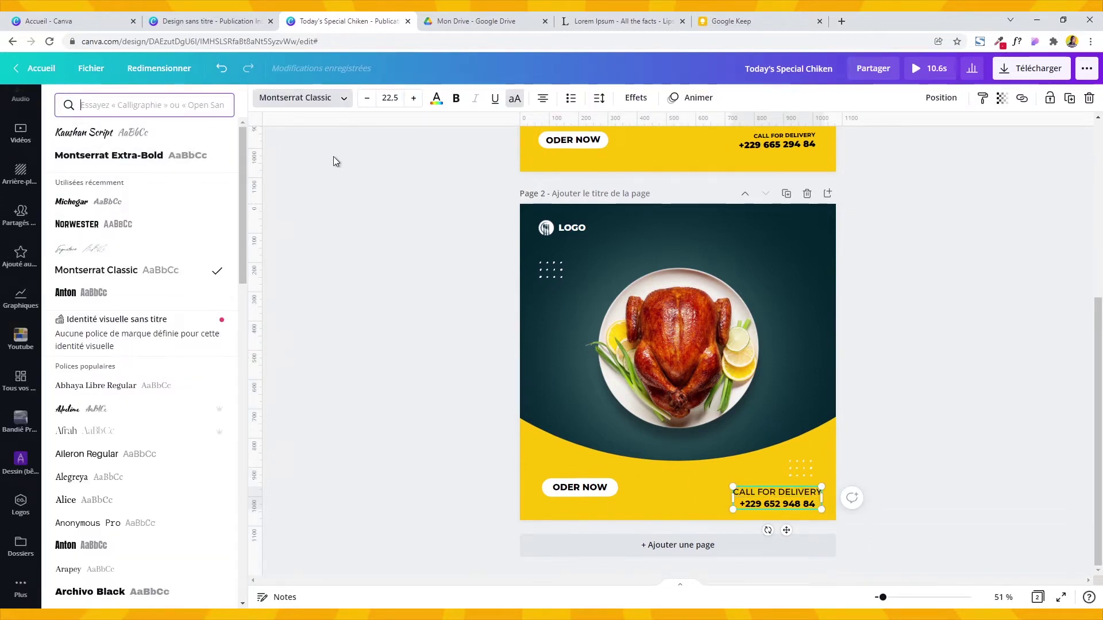
left_click(453, 98)
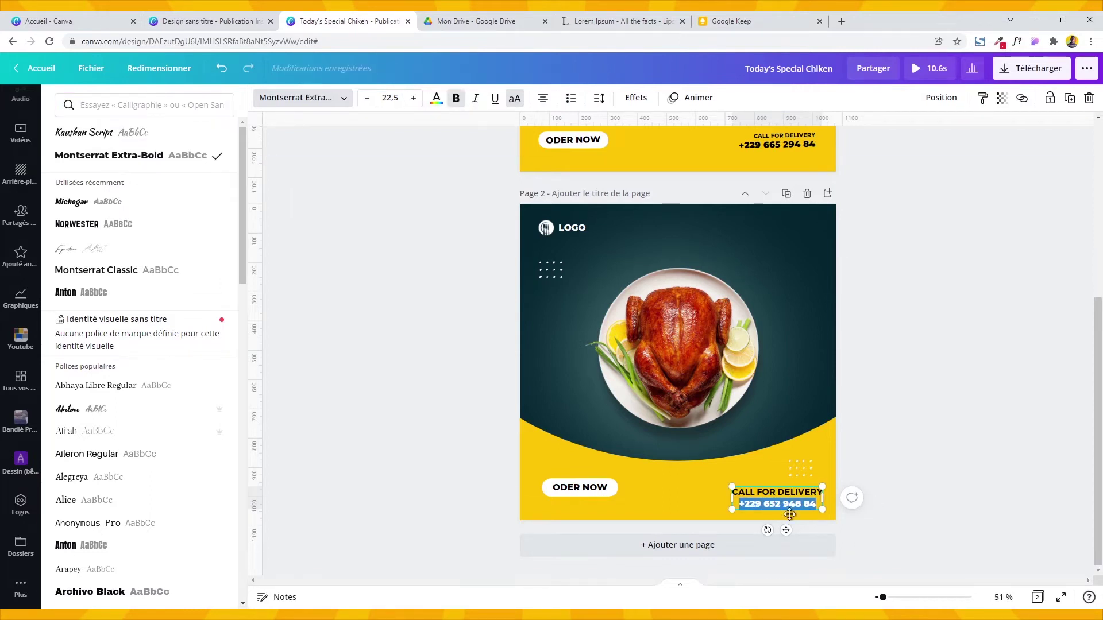
left_click(413, 98)
left_click(414, 98)
left_click(413, 98)
left_click(414, 98)
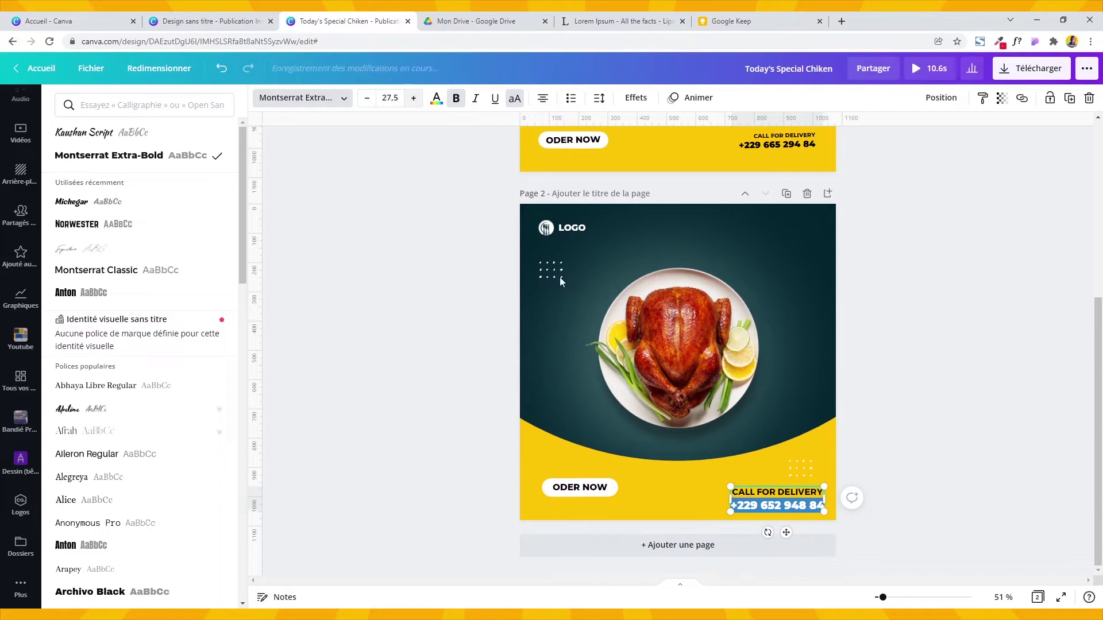
left_click_drag(477, 157, 465, 116)
left_click(454, 107)
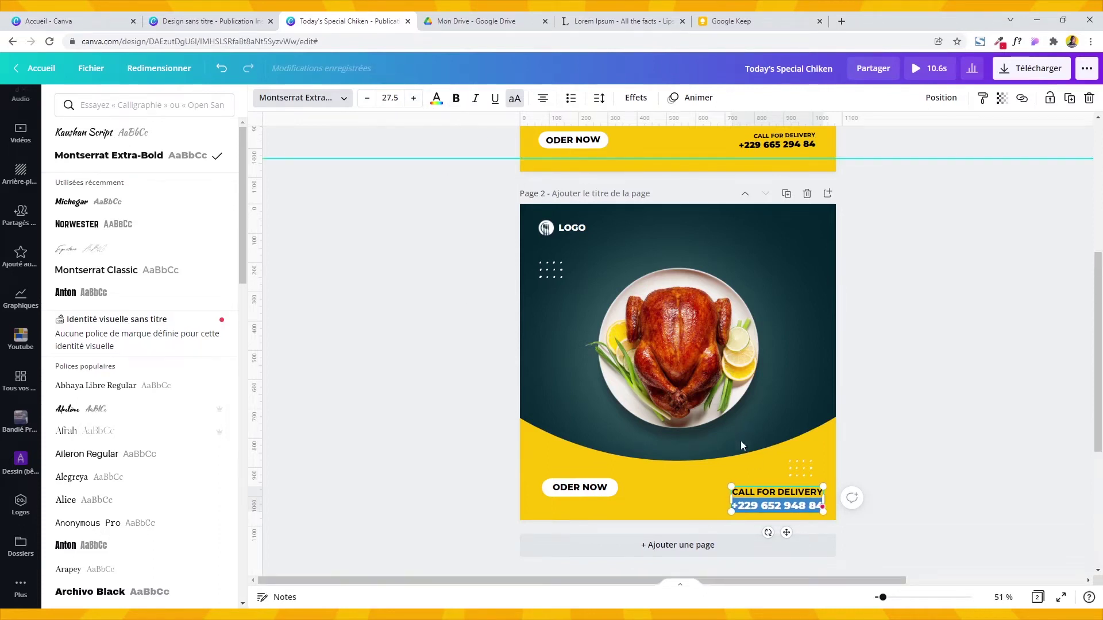
Shrink the CALL FOR DELIVERY line and left-align the delivery text
triple_click(797, 493)
left_click(366, 99)
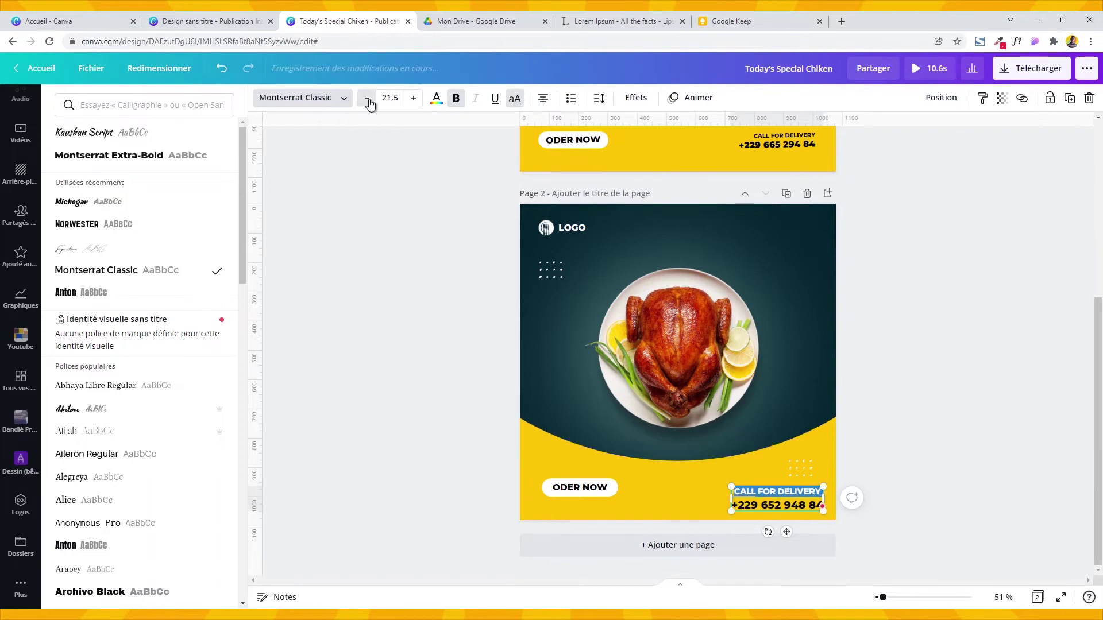
left_click(366, 98)
key("ctrl+a")
left_click(541, 99)
left_click(895, 422)
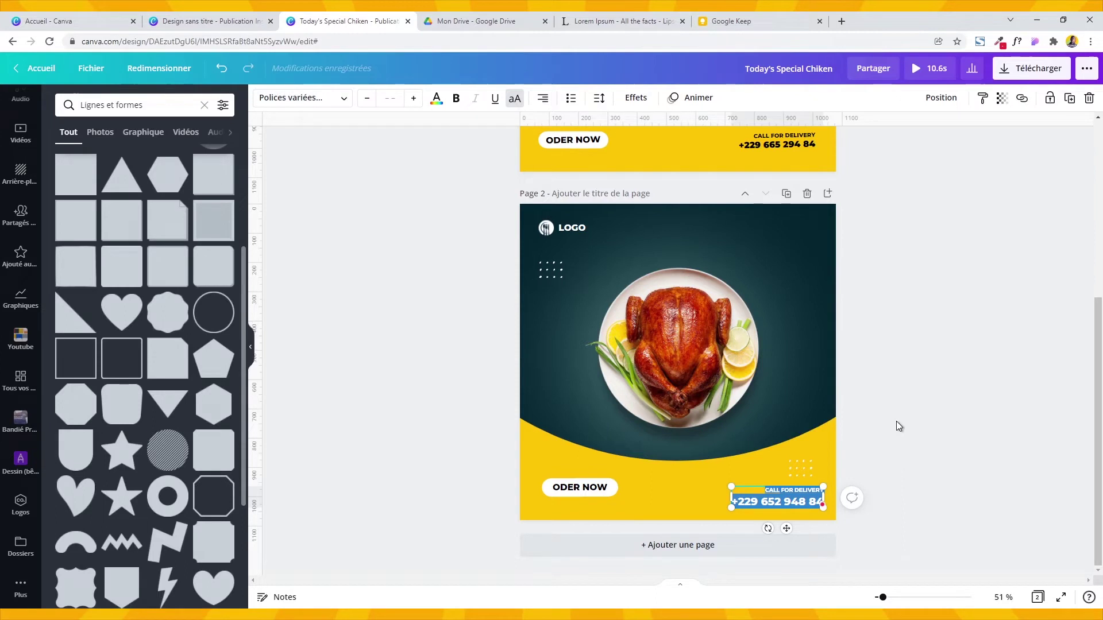
Move the delivery text up slightly and place the dotted accent just above it
left_click(811, 505)
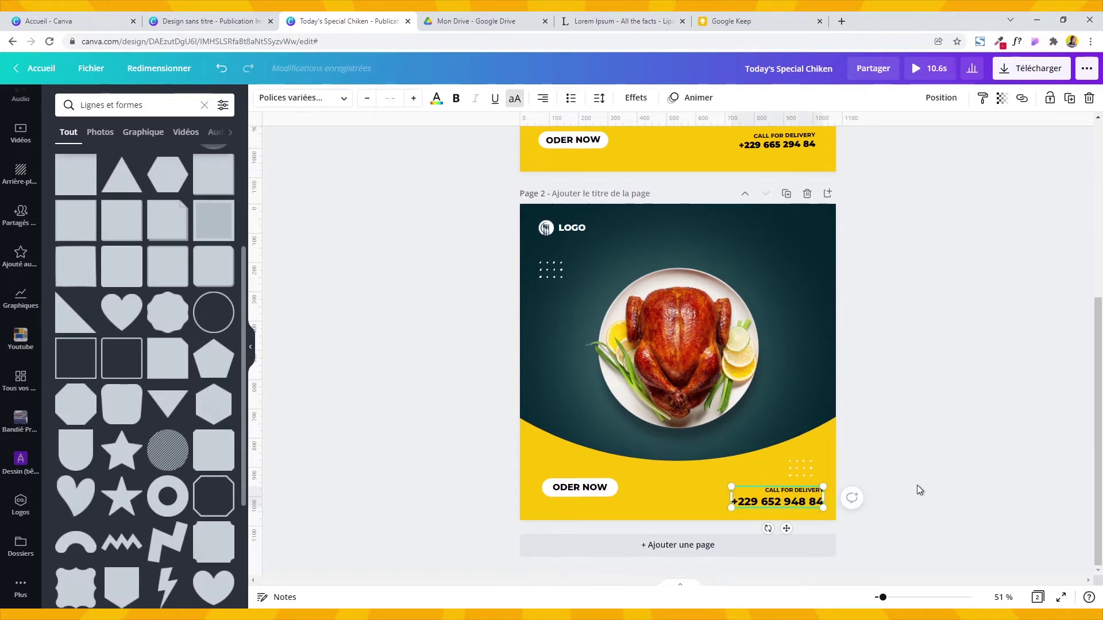
left_click_drag(790, 495, 788, 483)
left_click(804, 464)
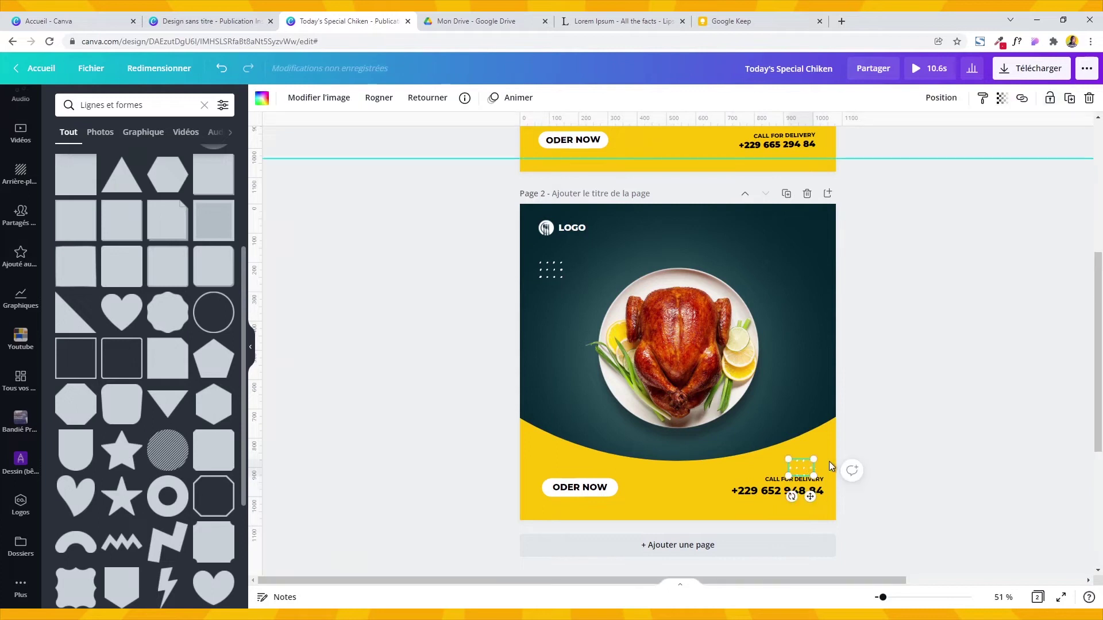
key("Right")
key("Right")
key("Right")
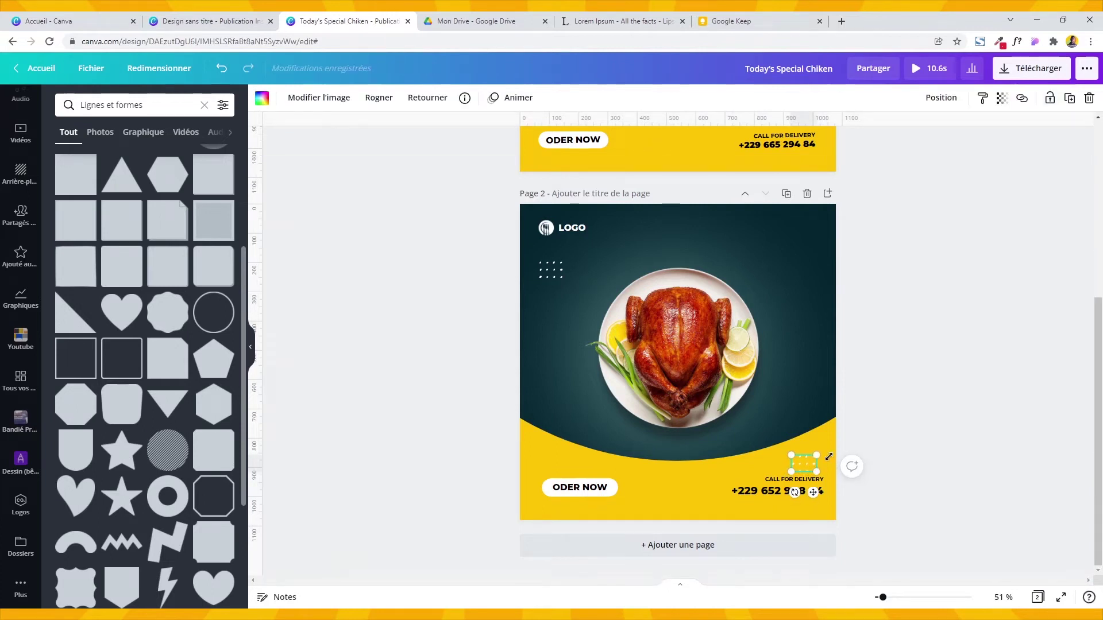
left_click_drag(801, 463, 812, 489)
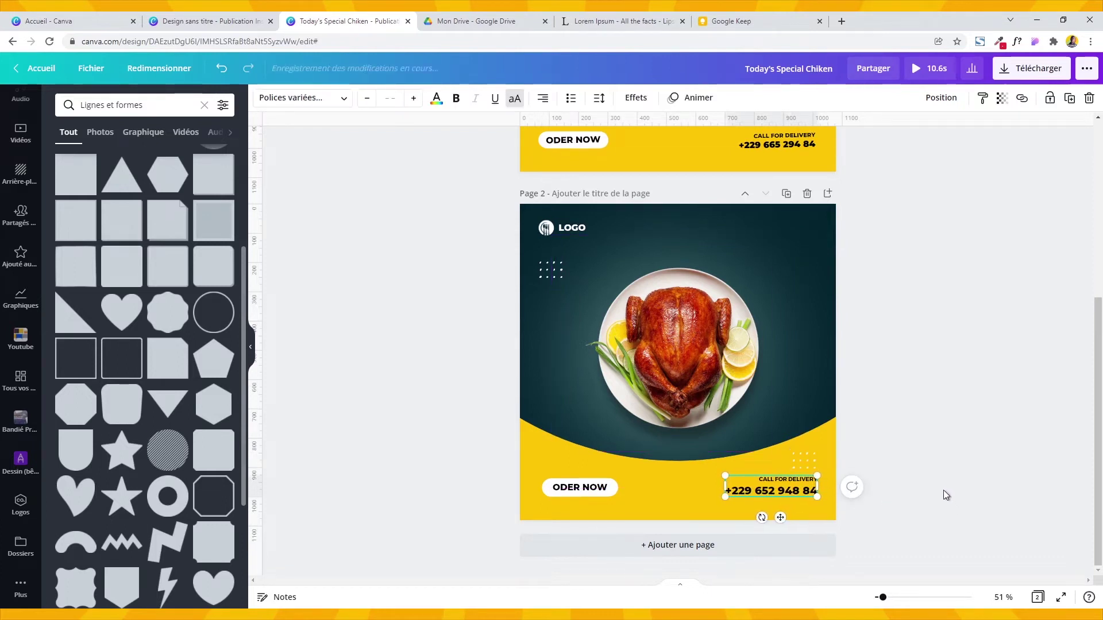
left_click(919, 470)
left_click(810, 489)
left_click(933, 426)
scroll(949, 418, "up", 1)
scroll(949, 418, "down", 1)
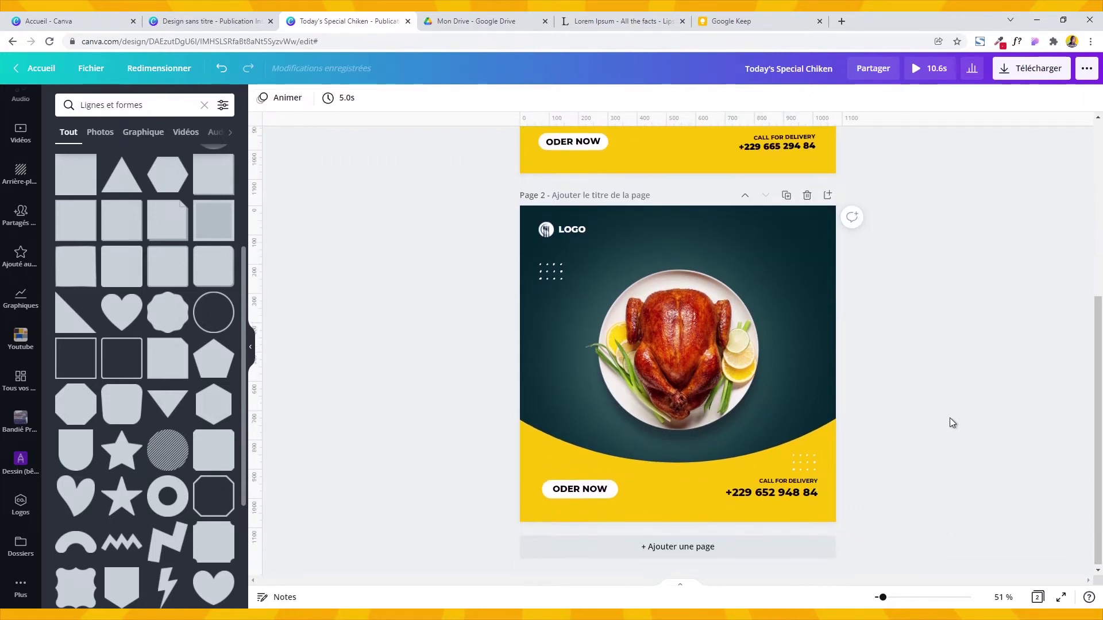
scroll(917, 436, "up", 2)
scroll(917, 435, "down", 2)
scroll(975, 431, "up", 1)
scroll(975, 430, "down", 1)
Enlarge CALL FOR DELIVERY to size 17.5 and narrow the delivery text box
left_click(803, 488)
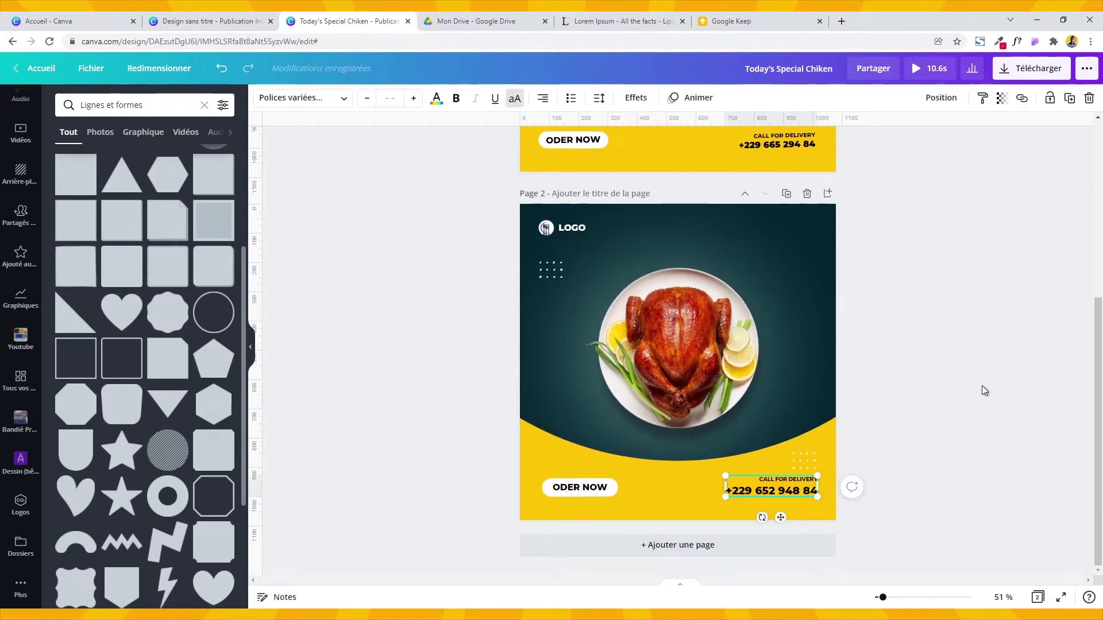
triple_click(787, 479)
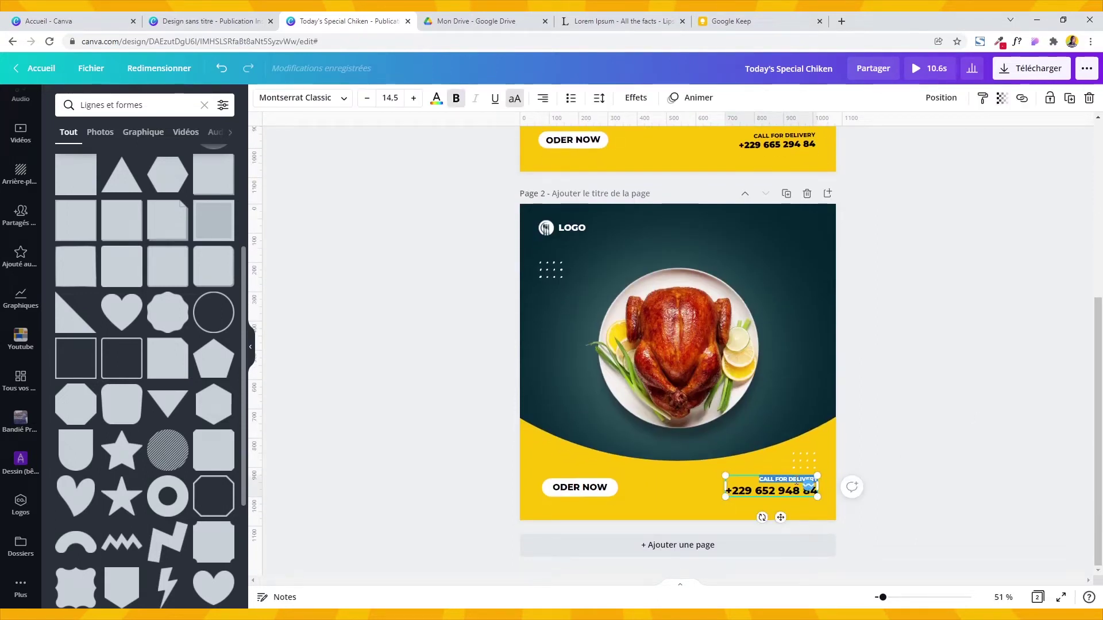
left_click(411, 100)
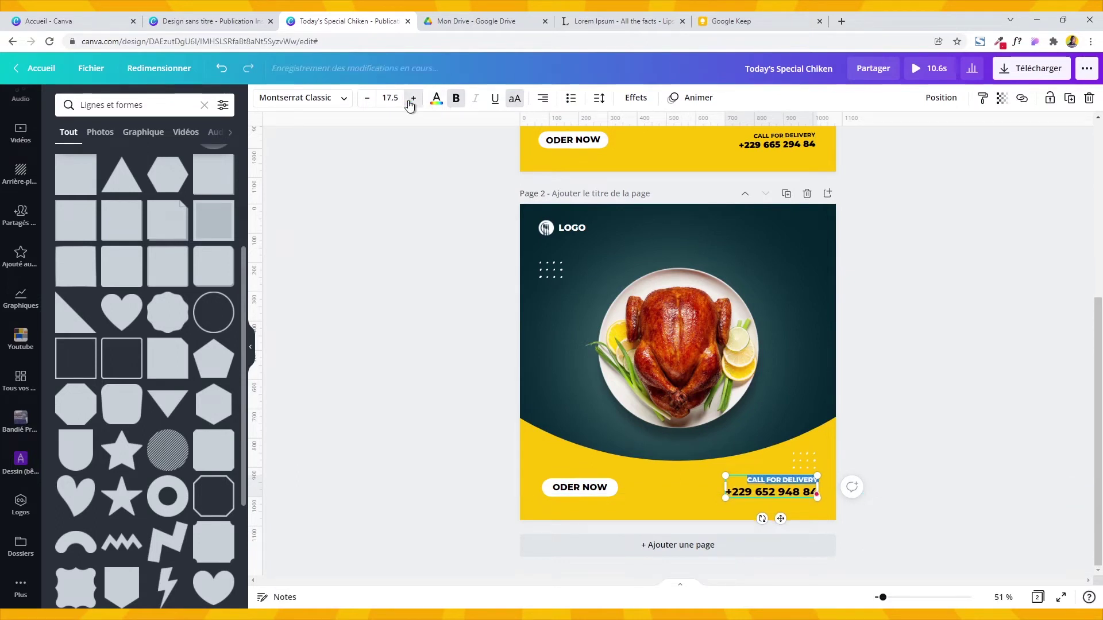
left_click(841, 463)
left_click(735, 499)
left_click_drag(726, 498, 728, 494)
left_click(973, 371)
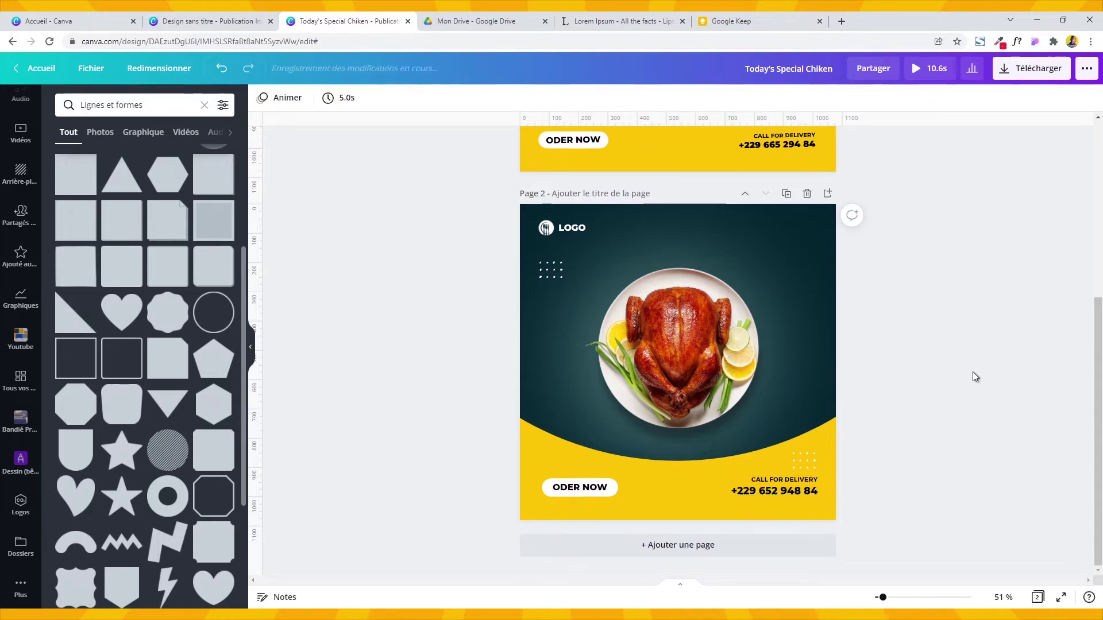
Check the dotted accent, then return to page 1's reference design and select its white stroke
scroll(902, 459, "up", 1)
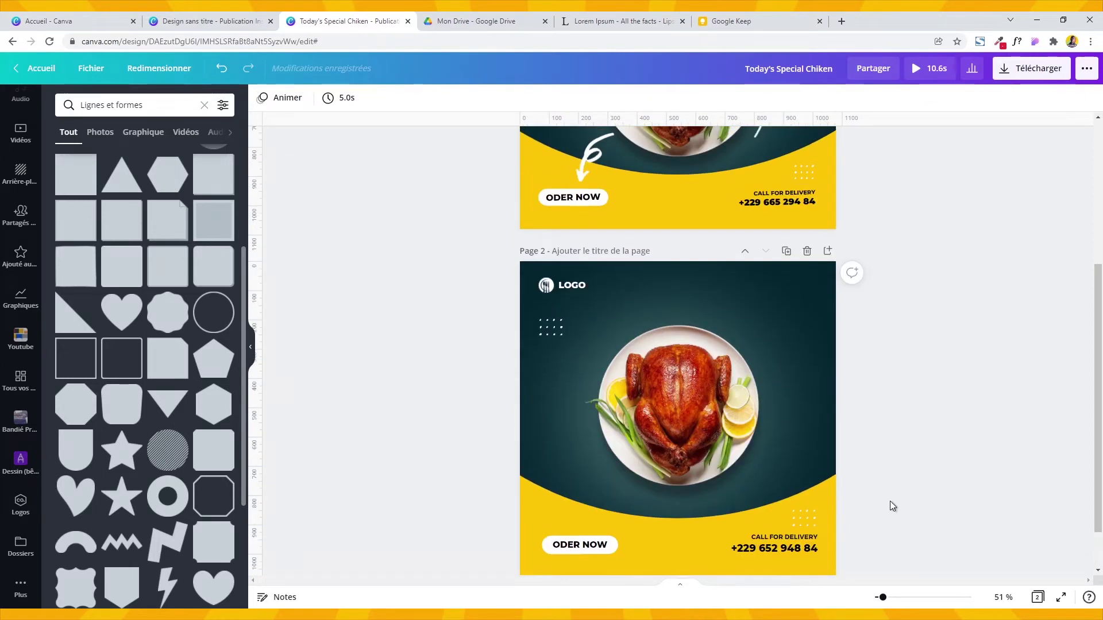
left_click(805, 519)
left_click(939, 450)
scroll(939, 450, "down", 1)
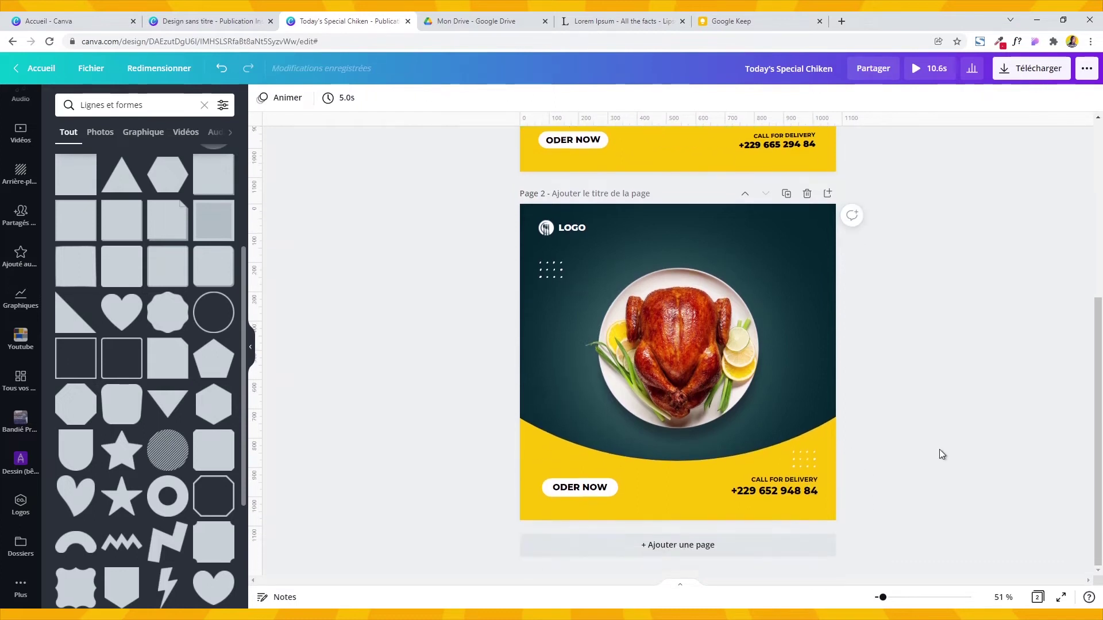
scroll(972, 368, "up", 3)
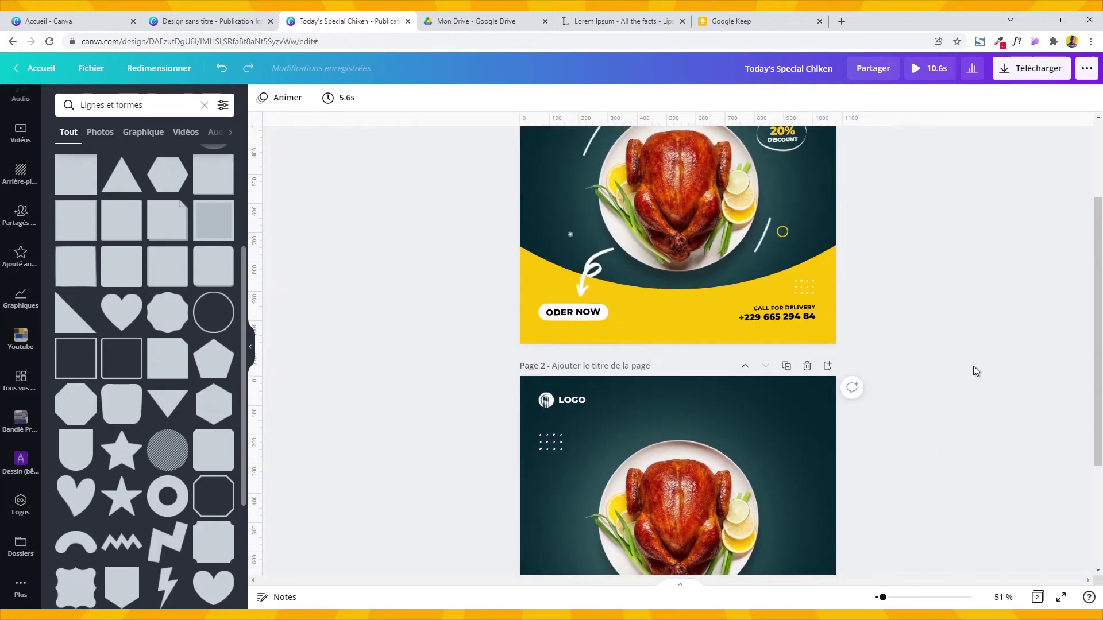
scroll(973, 365, "up", 1)
scroll(973, 365, "up", 1)
scroll(973, 365, "down", 5)
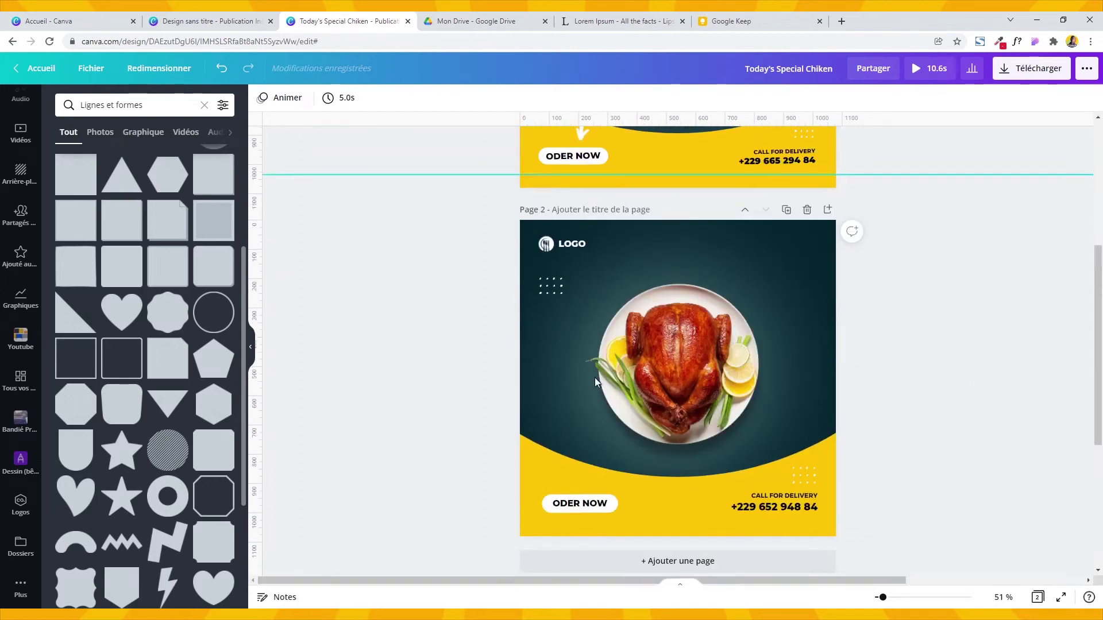
scroll(918, 363, "up", 2)
scroll(919, 363, "up", 2)
scroll(919, 363, "up", 1)
left_click(768, 318)
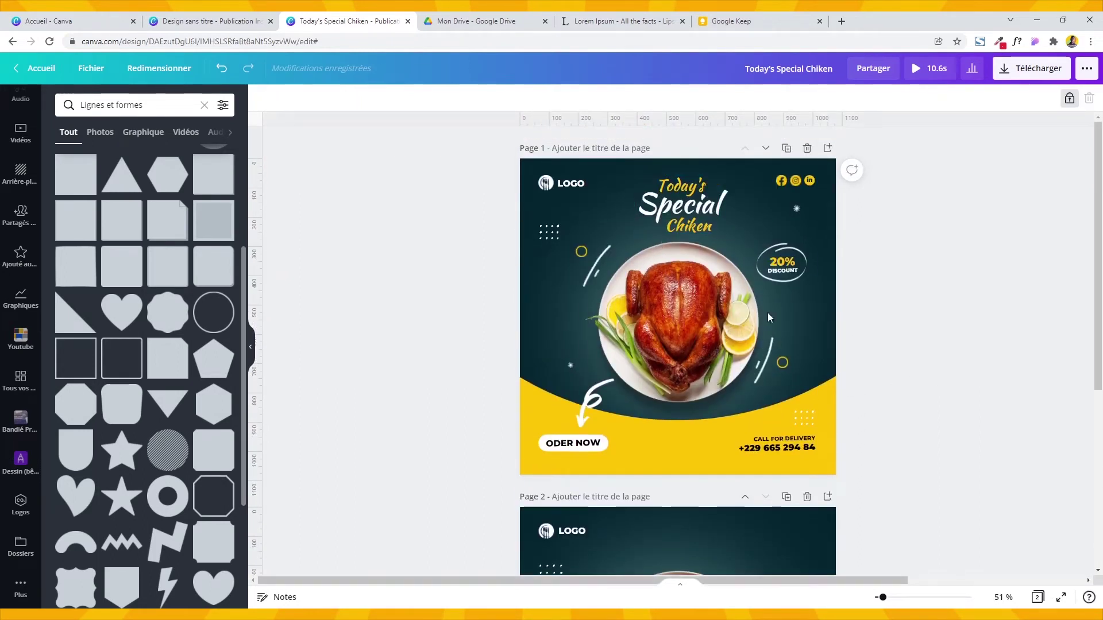
left_click(956, 285)
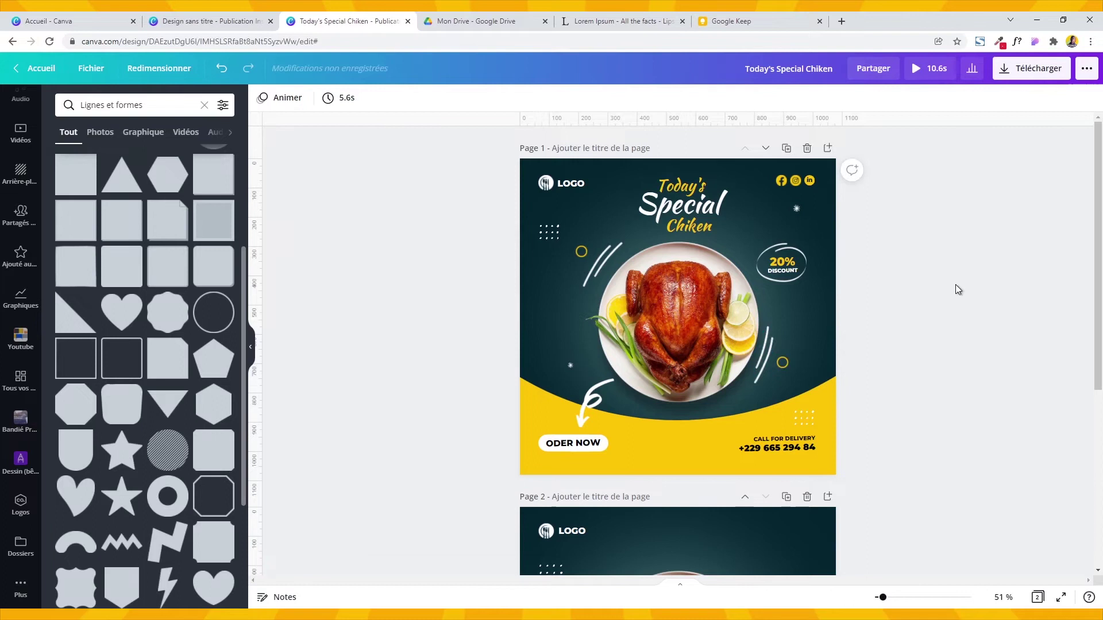
scroll(941, 277, "down", 5)
Paste the white stroke on page 2, move it upper left, and rotate it to about 45°
key("ctrl+v")
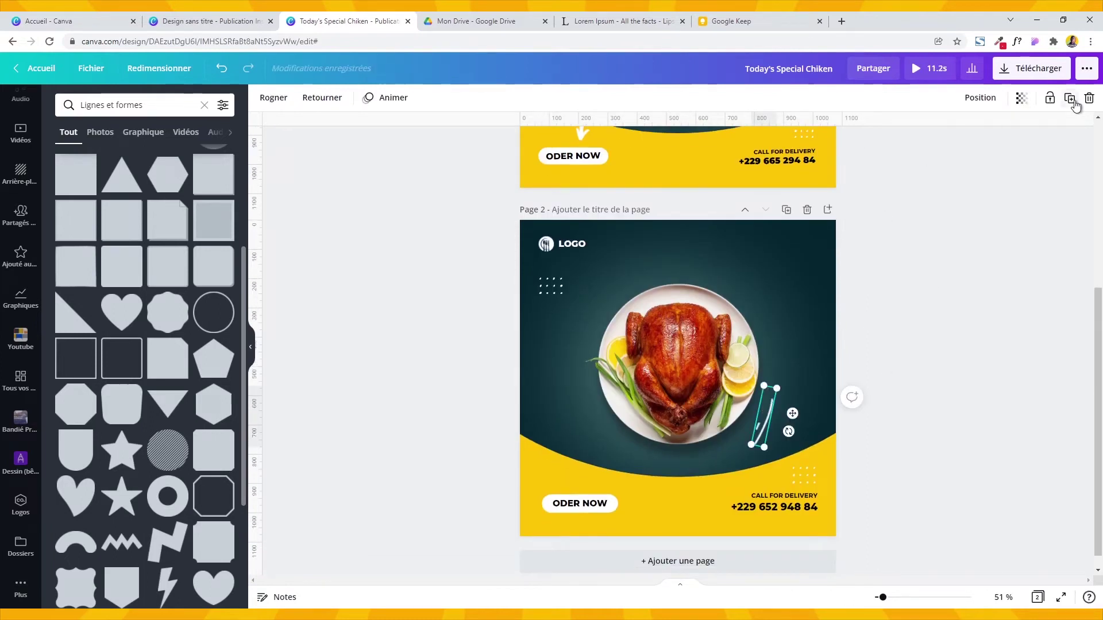
left_click_drag(770, 424, 585, 301)
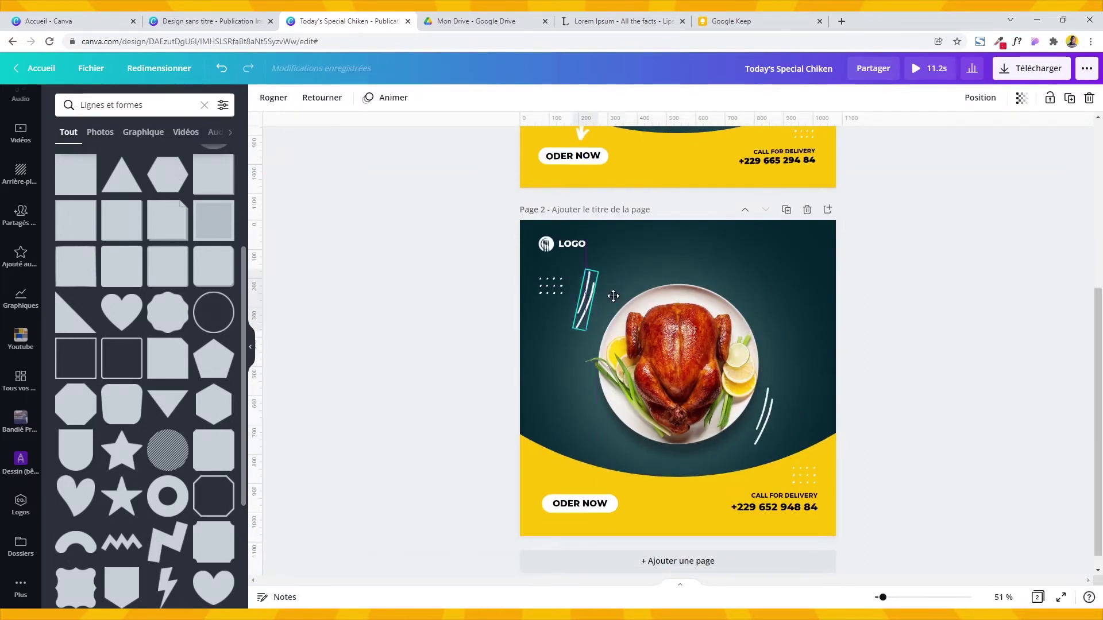
left_click(322, 98)
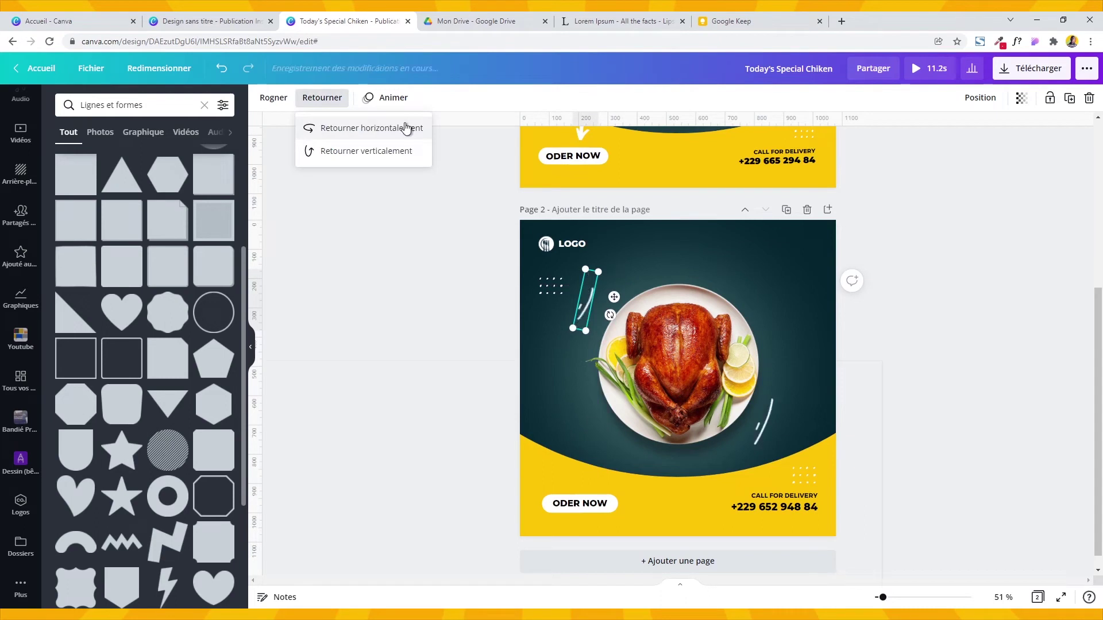
mouse_move(610, 314)
left_mouse_down()
mouse_move(600, 325)
mouse_move(615, 307)
left_mouse_up()
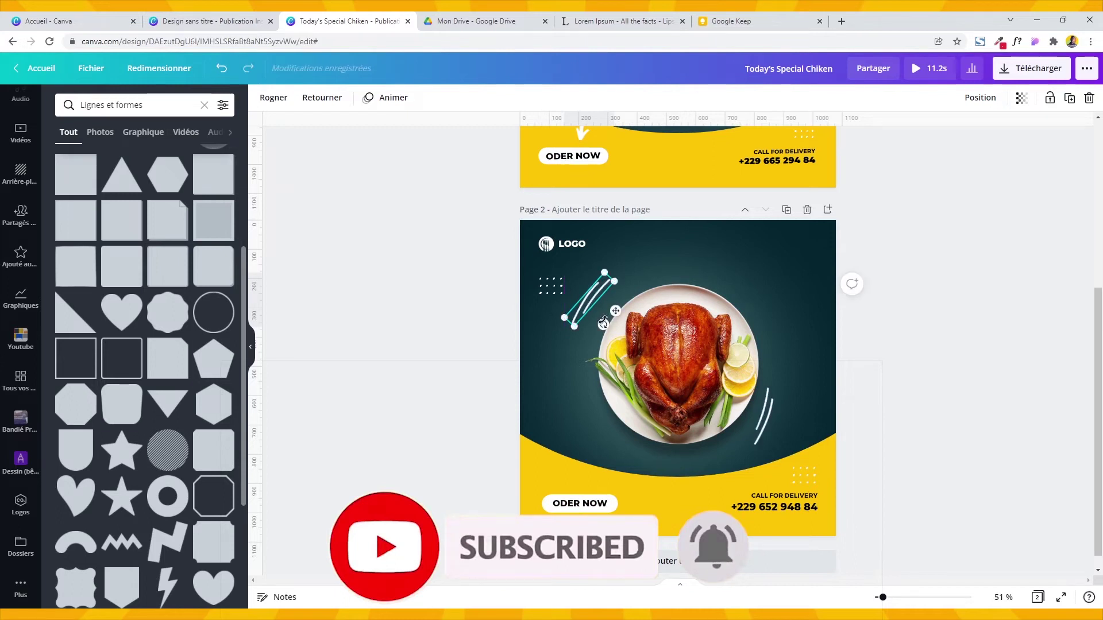
Shift the lower-right double-line stroke slightly right and up beside the chicken plate
left_click(874, 382)
left_click(760, 405)
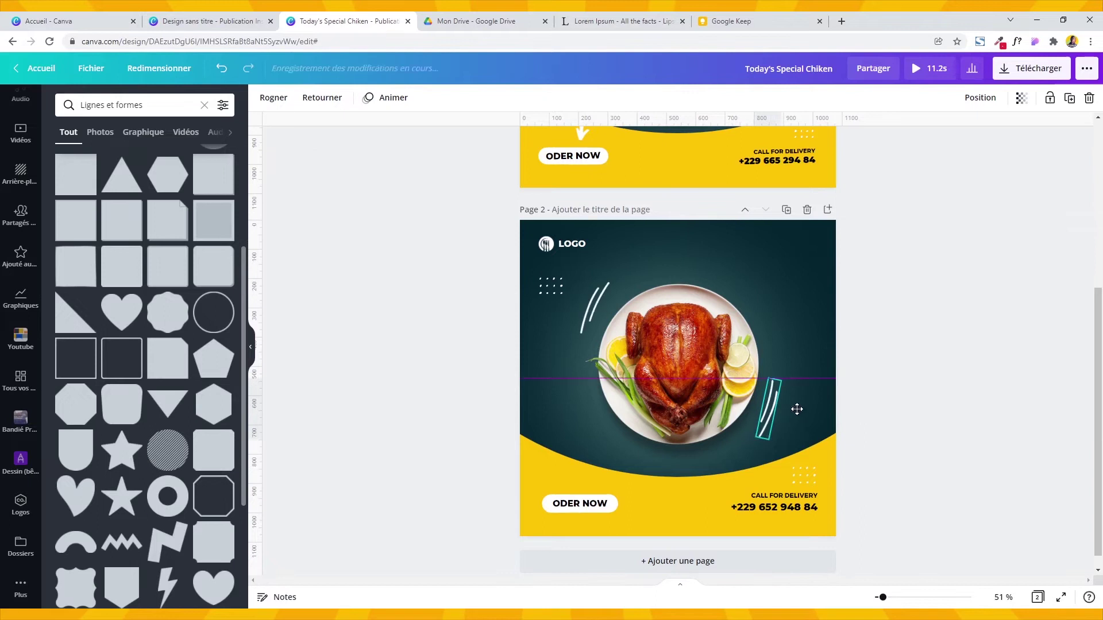
left_click(880, 362)
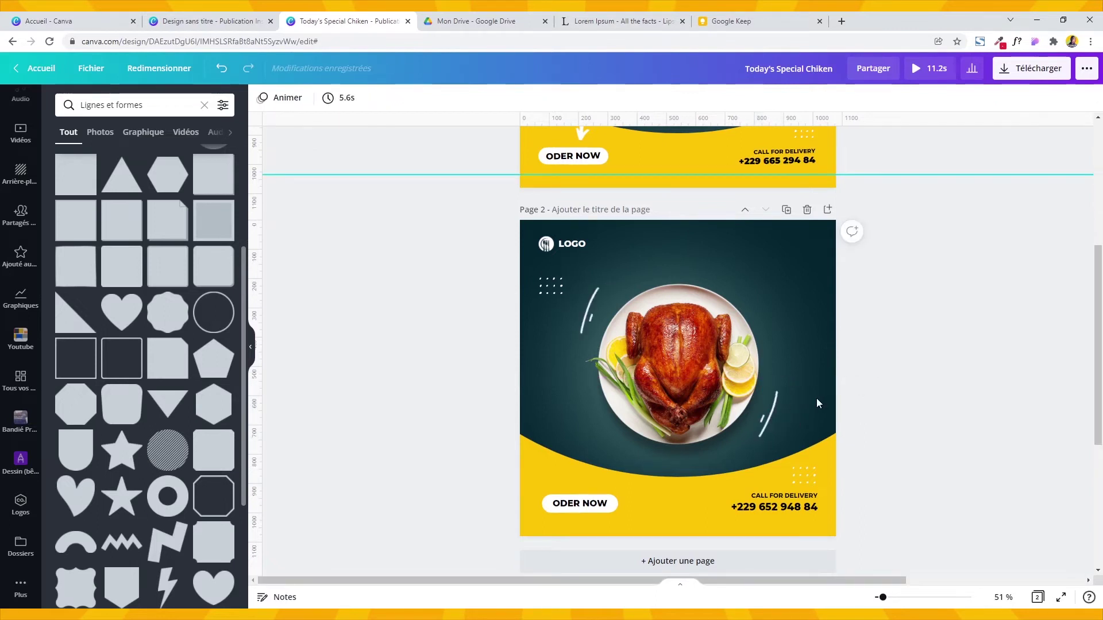
scroll(929, 315, "up", 4)
scroll(929, 316, "down", 4)
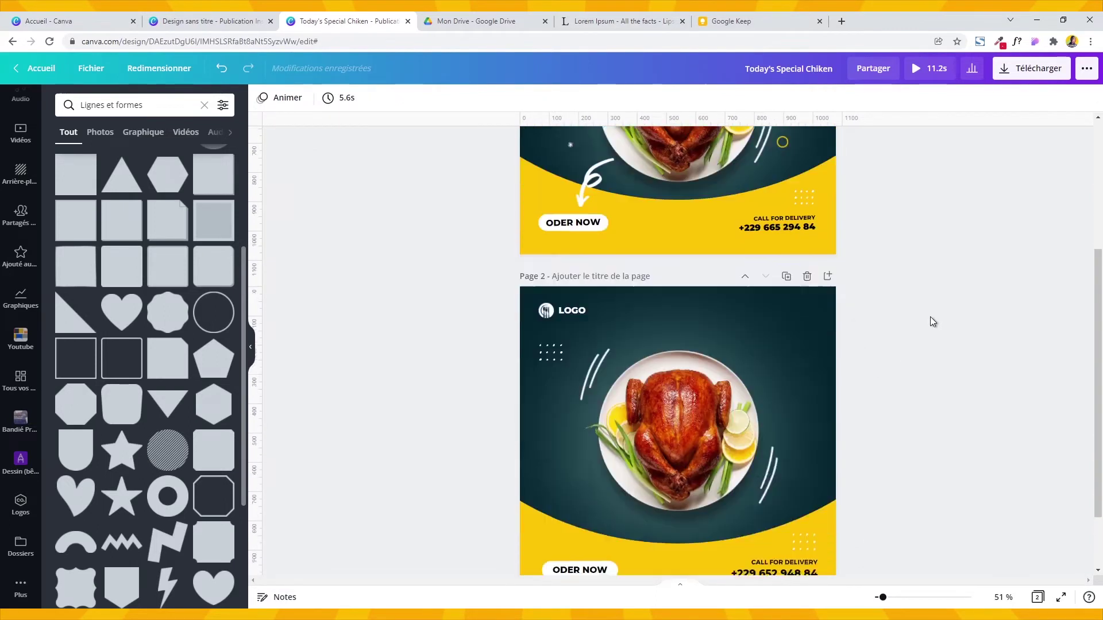
left_click_drag(774, 415, 789, 409)
Nudge the upper-left white stroke slightly right and down
left_click_drag(585, 330, 624, 320)
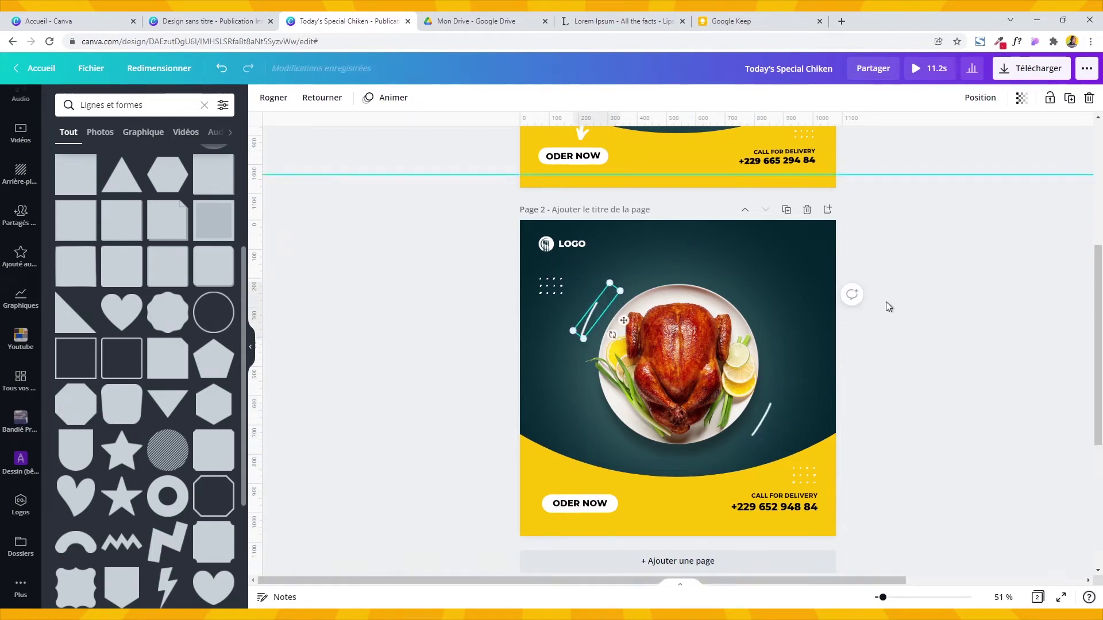
left_click(926, 298)
scroll(939, 289, "up", 3)
scroll(939, 289, "up", 2)
scroll(940, 289, "down", 3)
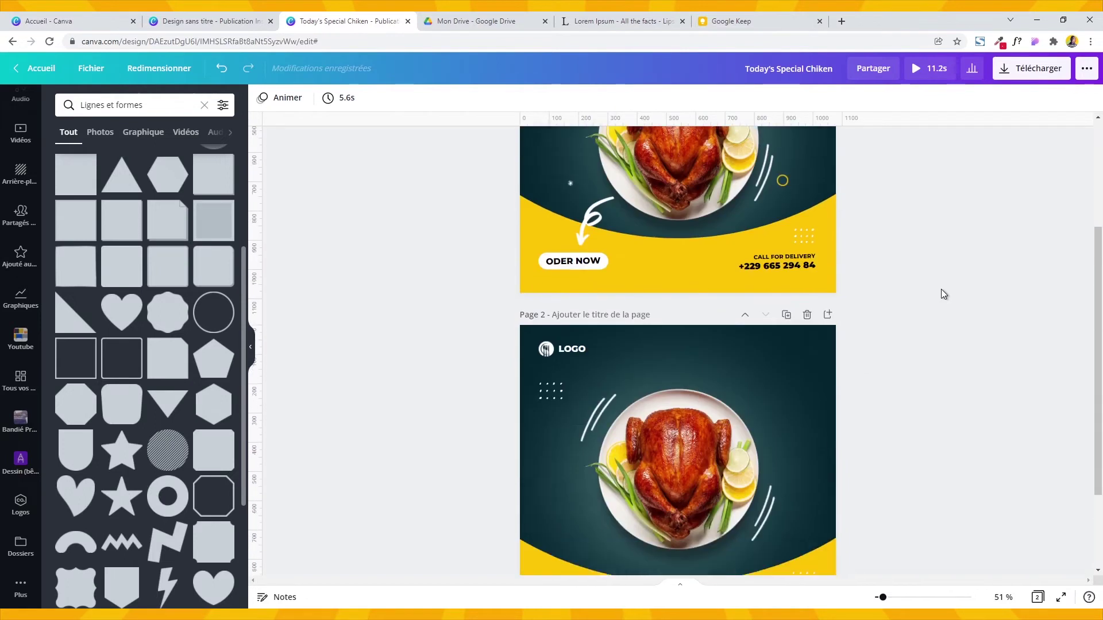
scroll(940, 288, "down", 1)
scroll(942, 294, "up", 3)
scroll(942, 294, "down", 3)
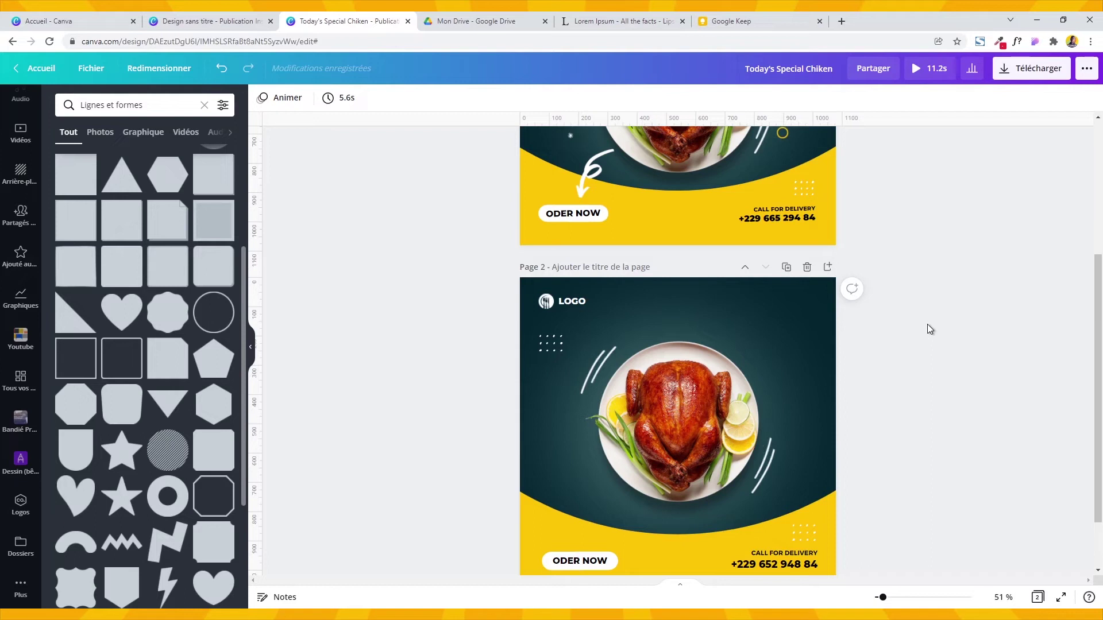
Search elements for 'circle', add a ring graphic to page 2, and colour it yellow
left_click(163, 106)
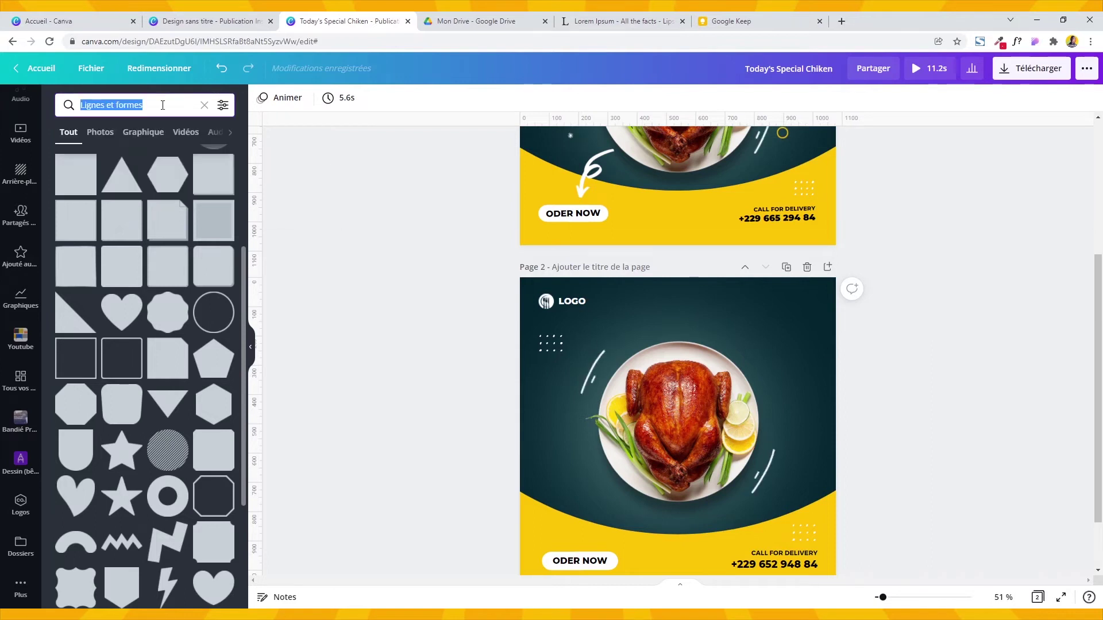
type("circ")
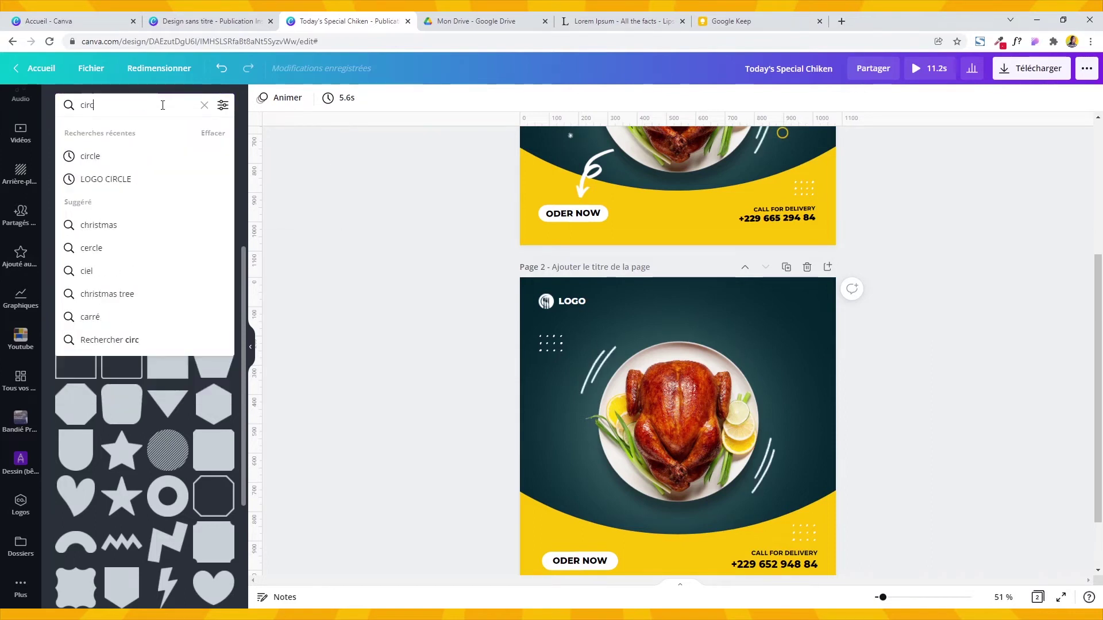
type("le")
key("Return")
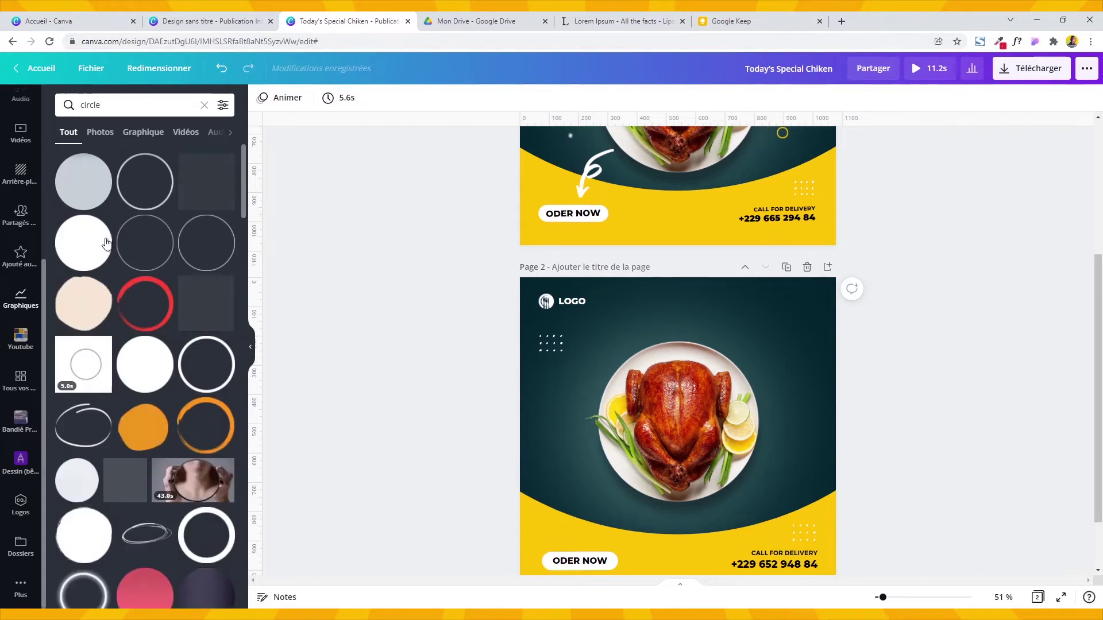
left_click(212, 542)
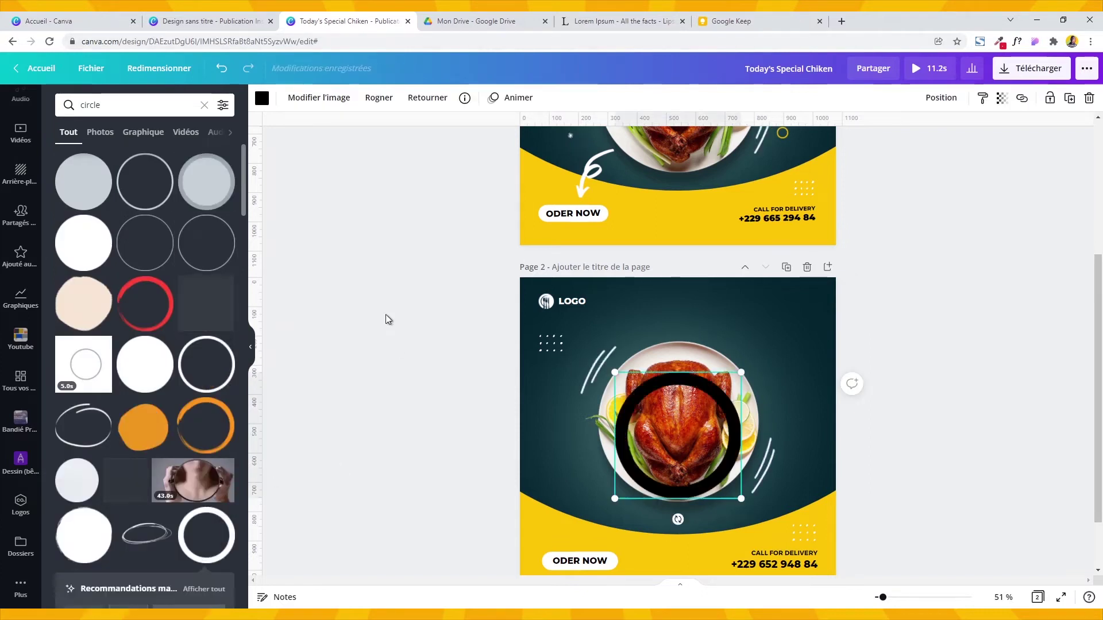
left_click(262, 99)
left_click(159, 158)
Shrink the yellow ring and place it near the upper-left strokes and below the plate
left_click_drag(741, 372, 643, 498)
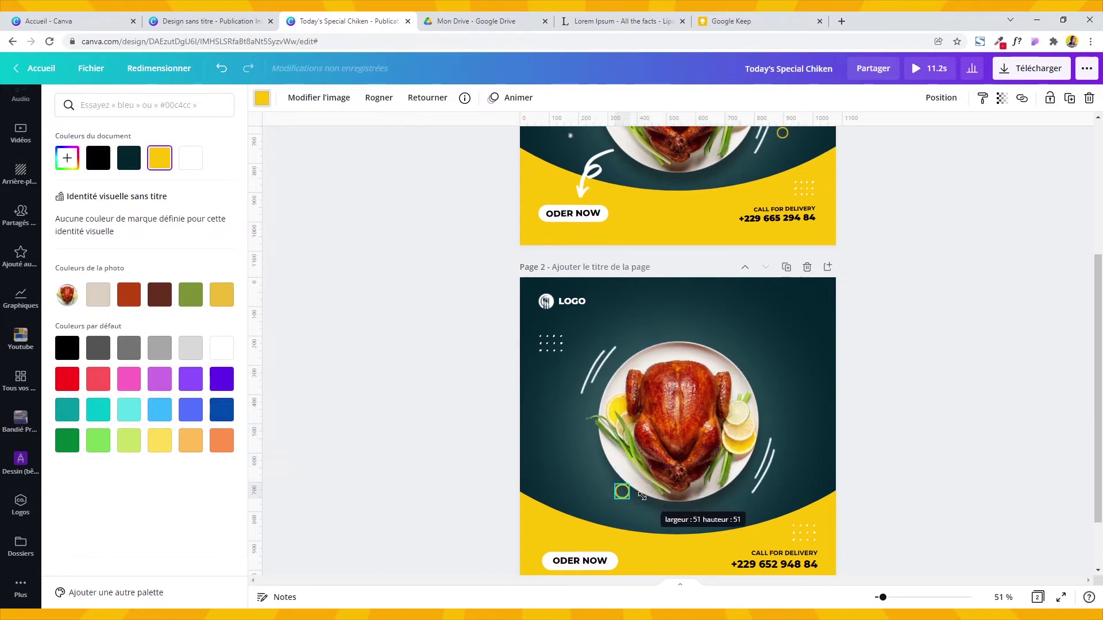
left_click_drag(642, 498, 589, 388)
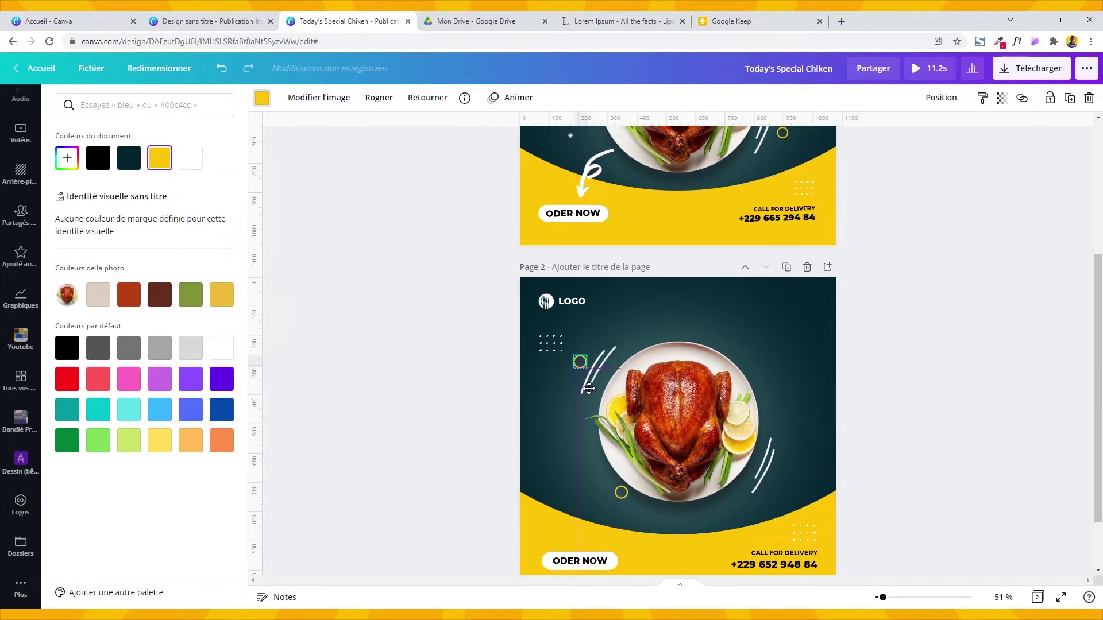
left_click(420, 386)
scroll(985, 357, "up", 2)
scroll(987, 357, "up", 2)
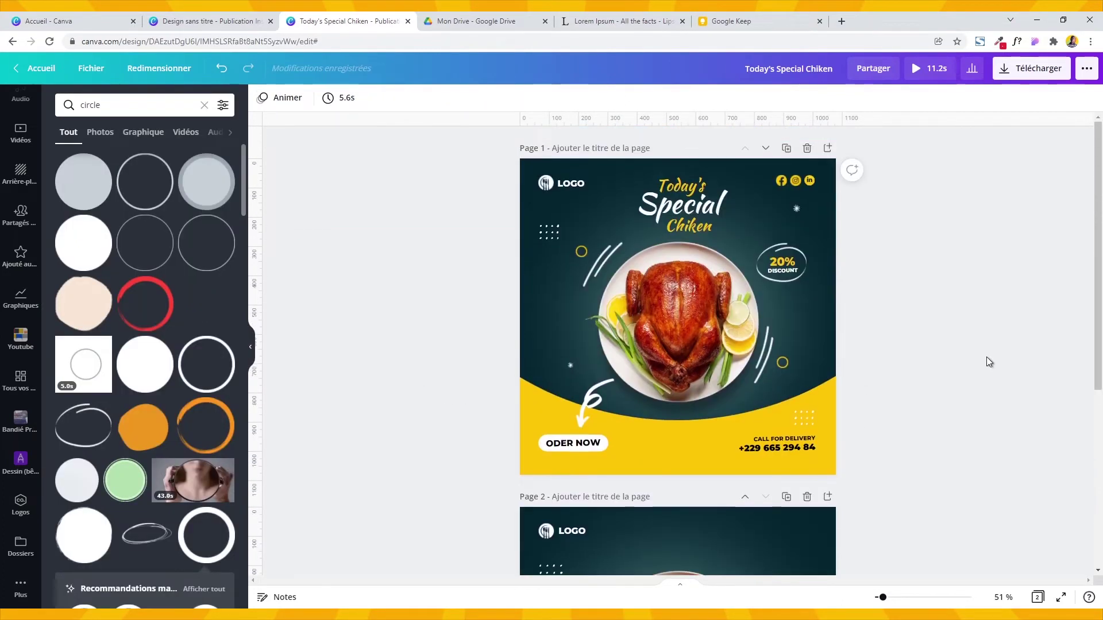
scroll(976, 342, "down", 3)
scroll(976, 342, "down", 1)
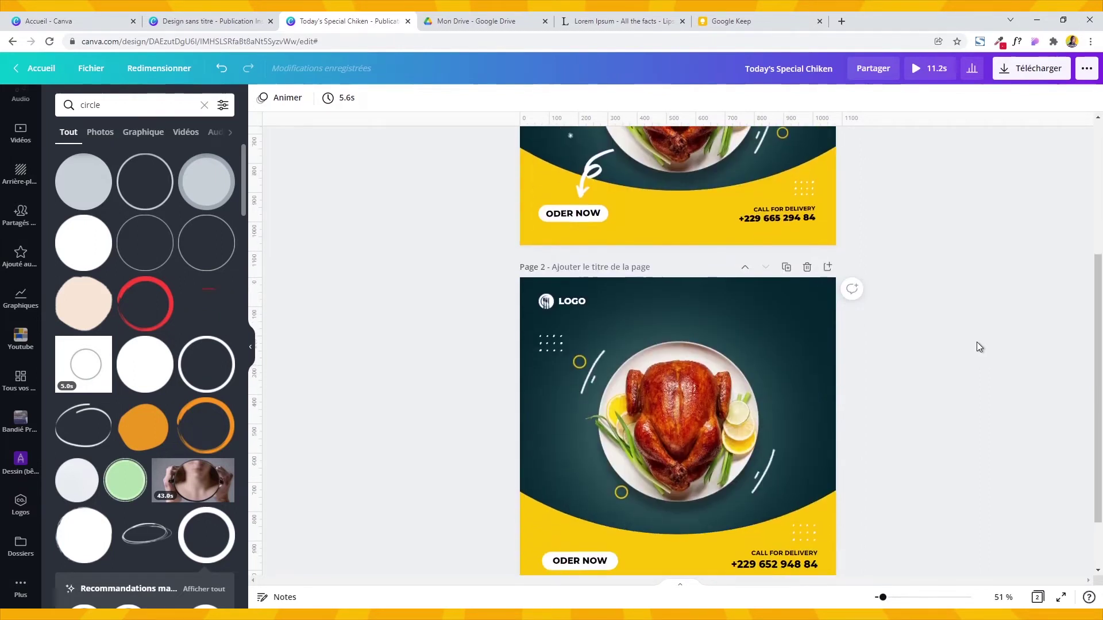
scroll(977, 343, "up", 3)
scroll(976, 343, "down", 4)
scroll(977, 343, "up", 4)
scroll(977, 344, "up", 1)
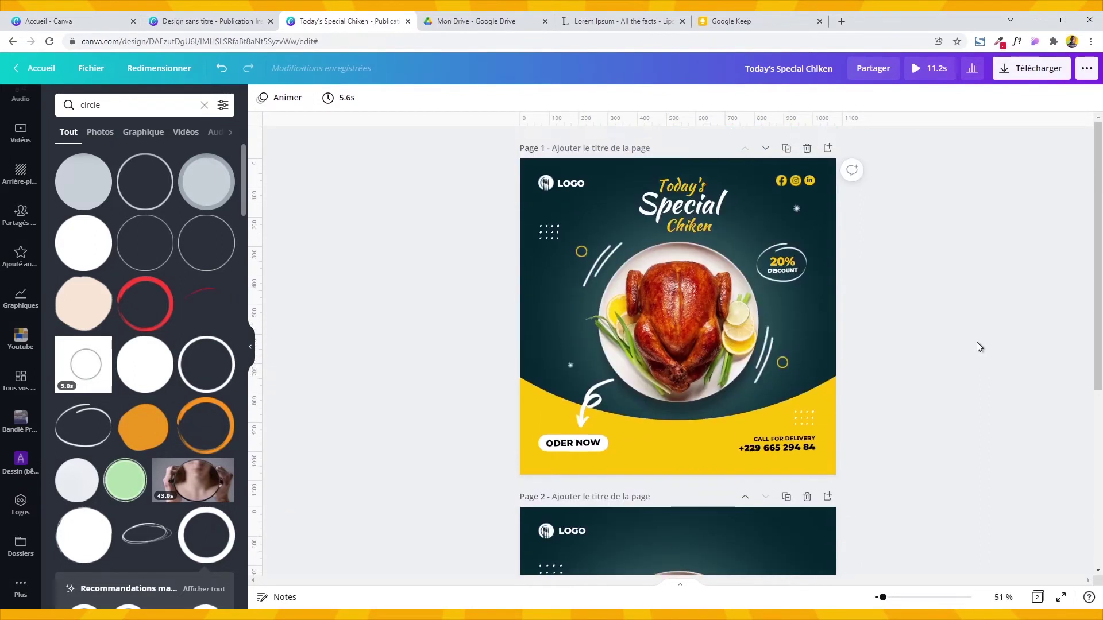
scroll(977, 345, "down", 3)
Check both dotted grids and nudge the upper-left strokes-and-ring group into place
left_click(550, 345)
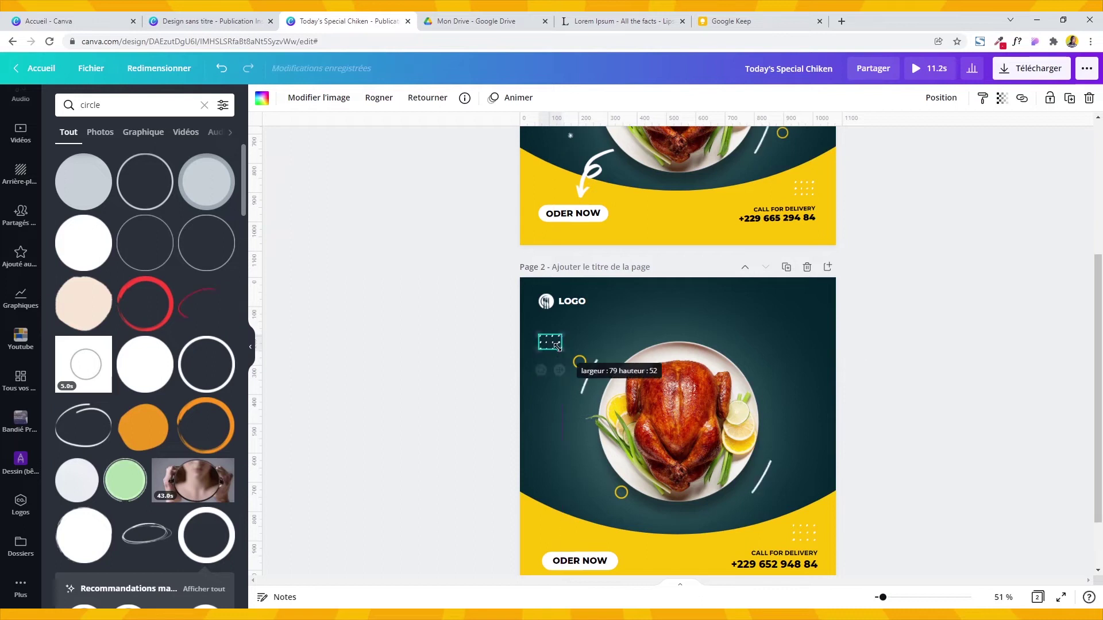
left_click(804, 533)
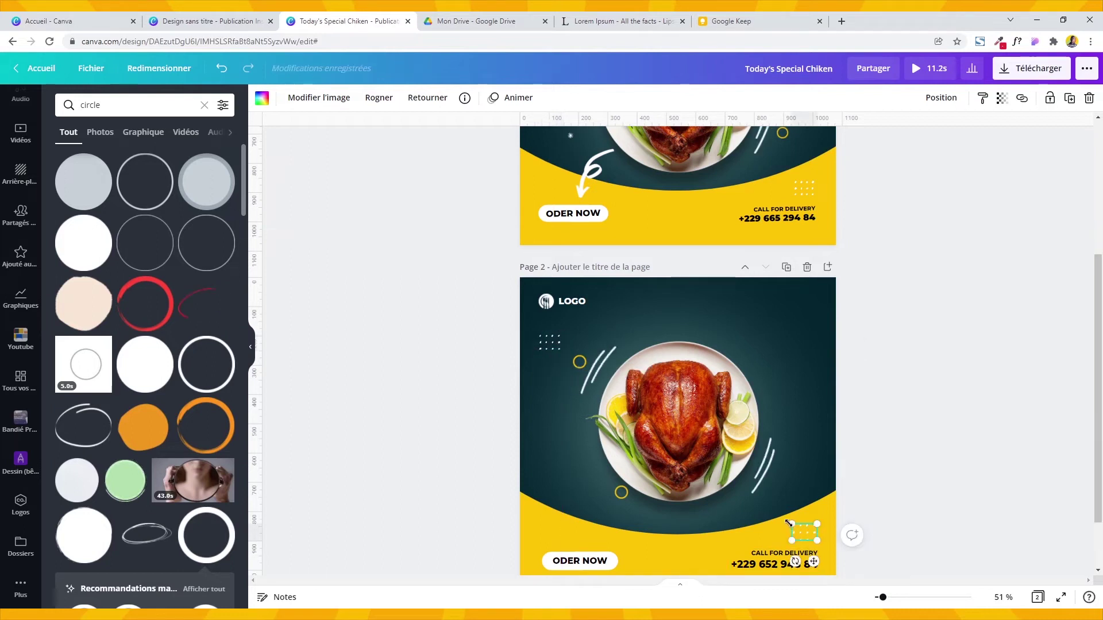
left_click(917, 424)
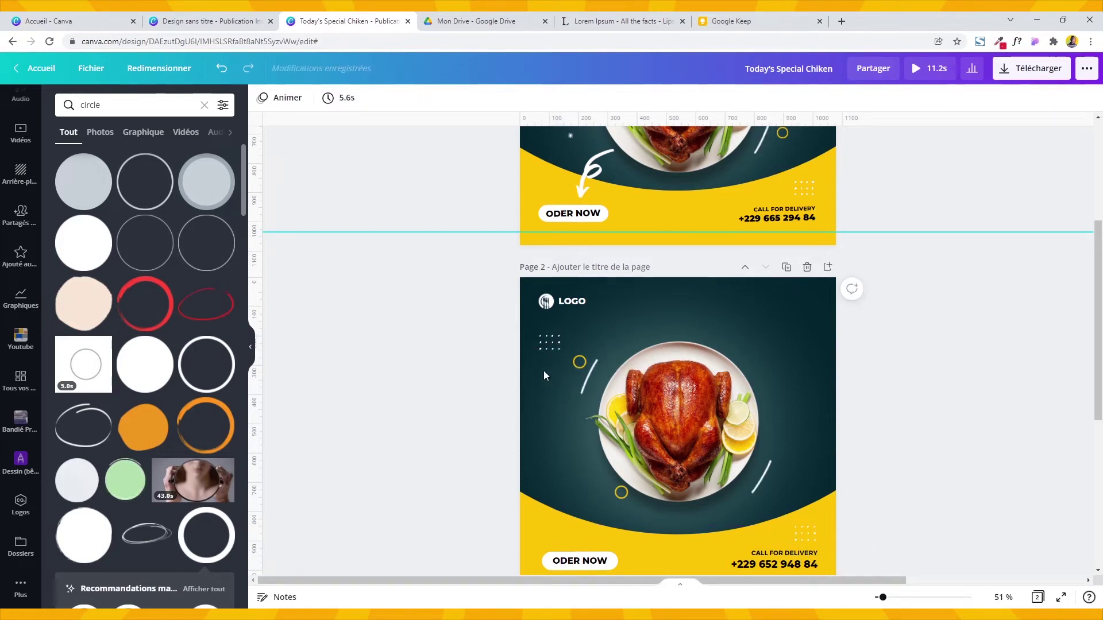
left_click(579, 367)
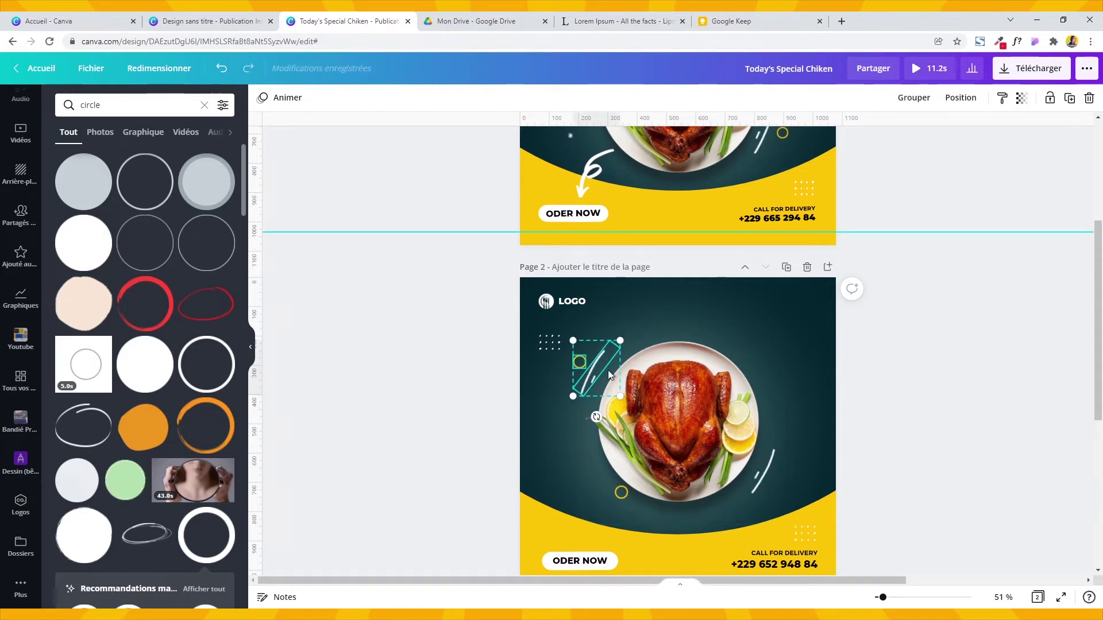
left_click_drag(608, 370, 605, 368)
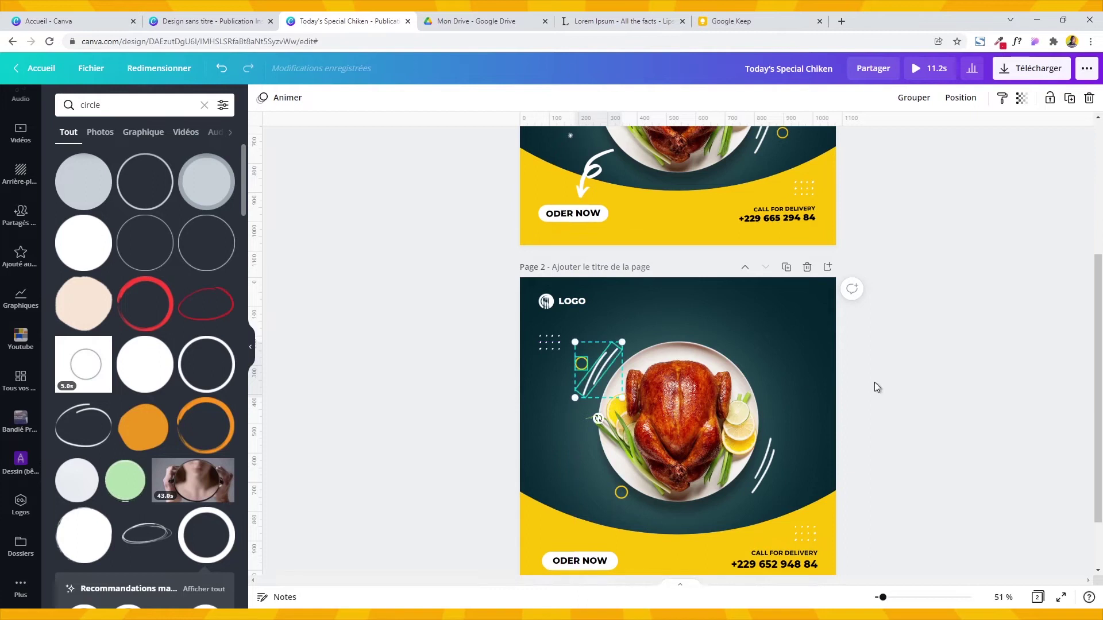
Move the small yellow ring from below the plate to beside the lower-right strokes
left_click(621, 492)
left_click_drag(730, 485, 777, 481)
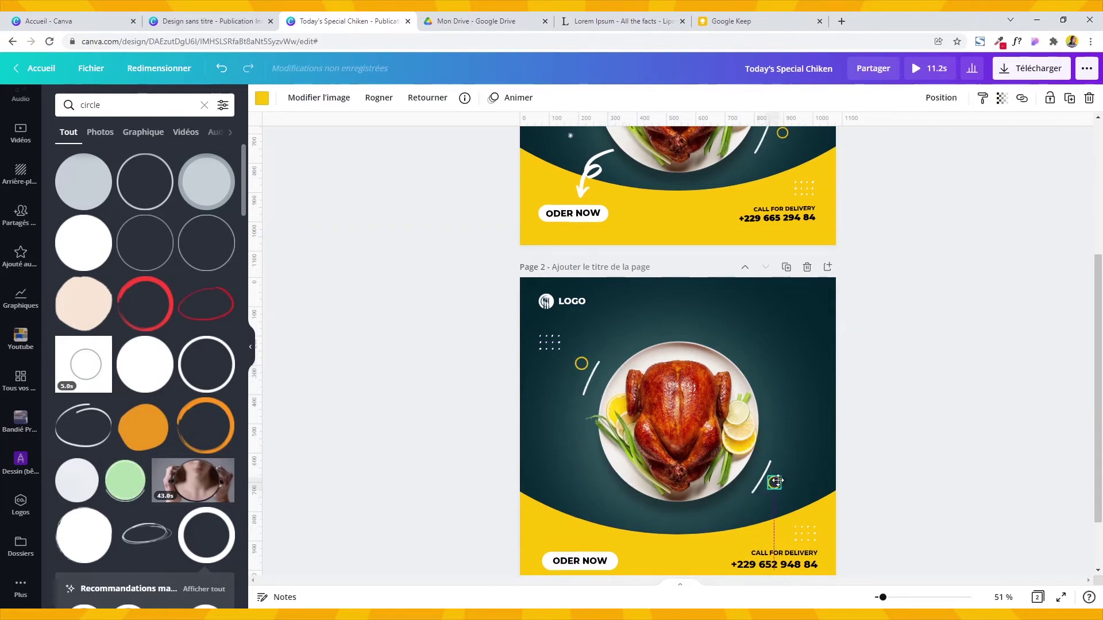
left_click(911, 418)
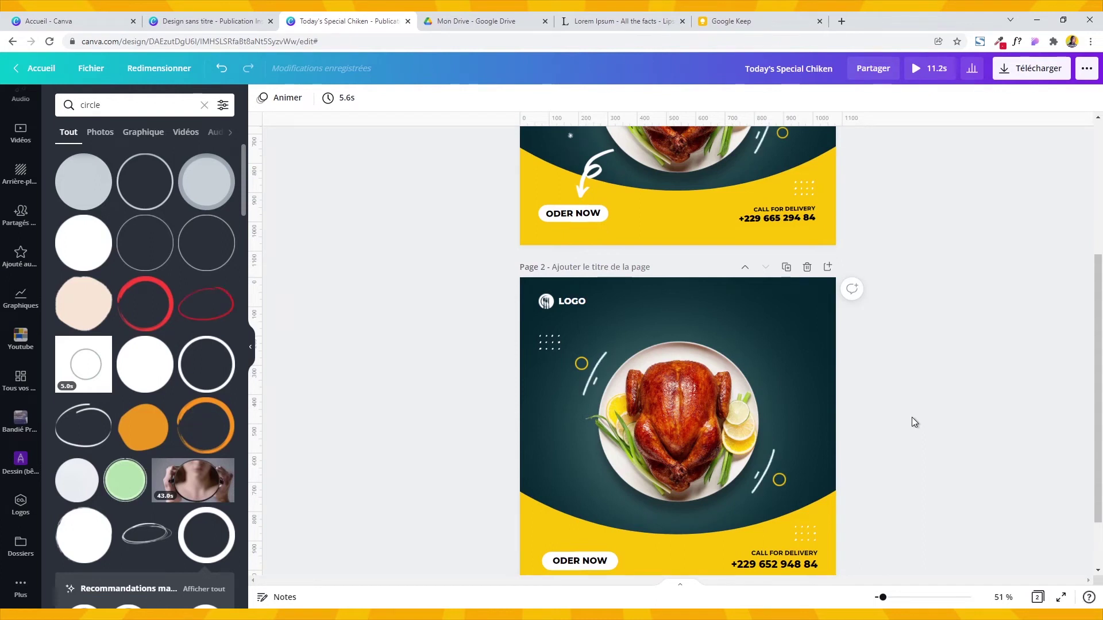
scroll(945, 343, "up", 3)
scroll(945, 343, "down", 3)
Search elements for 'brushstroke arrow smooth' graphics and browse the results
type("arrow")
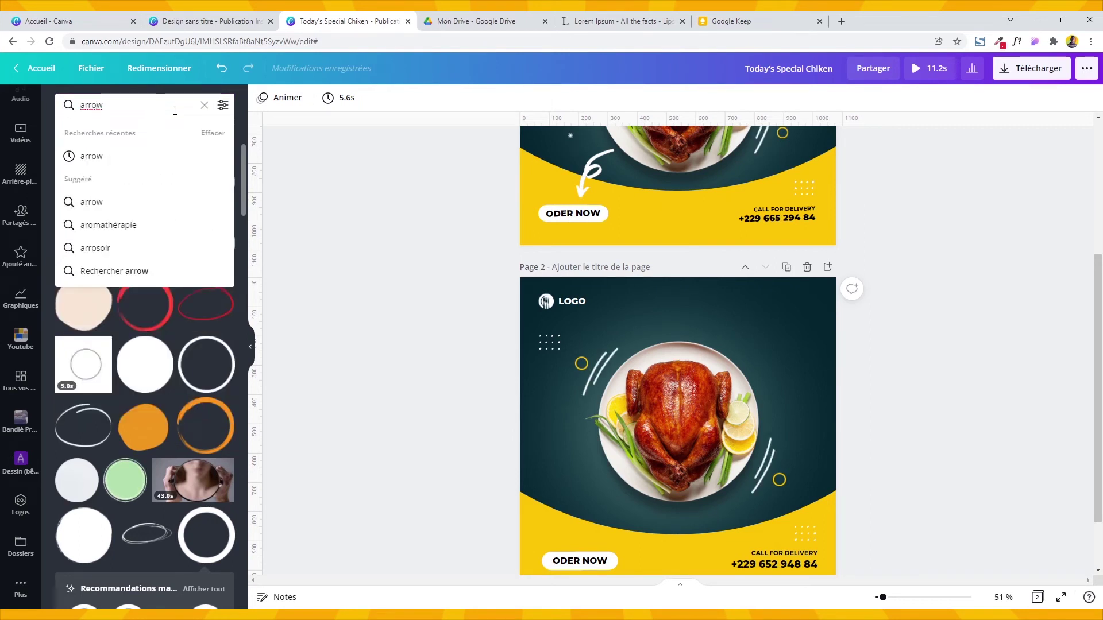
key("Home")
type("brushstroke")
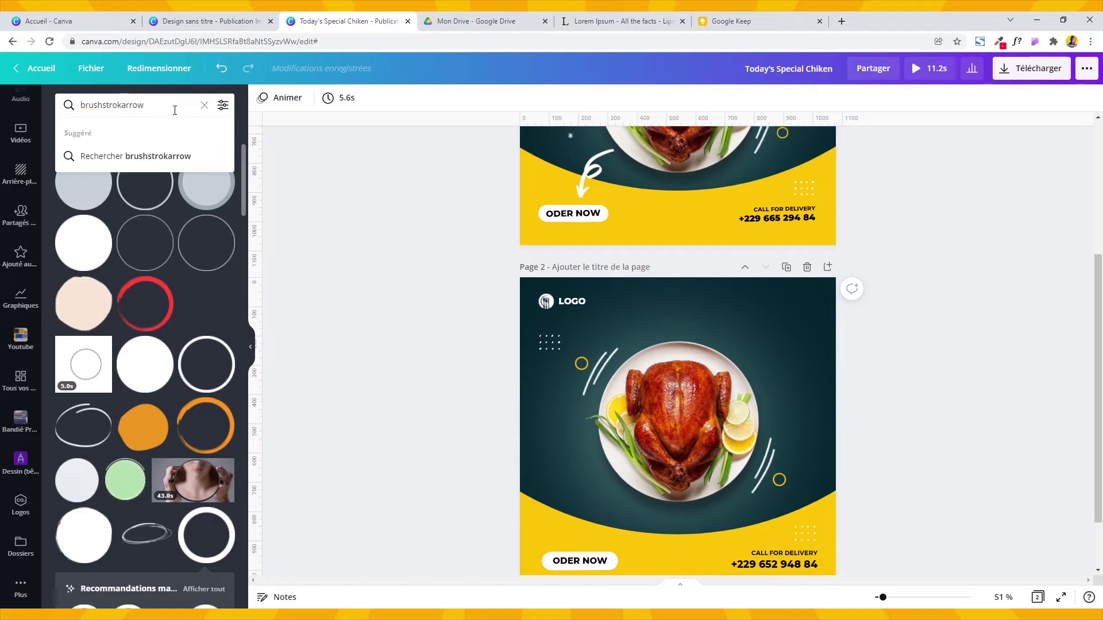
type(" arrow")
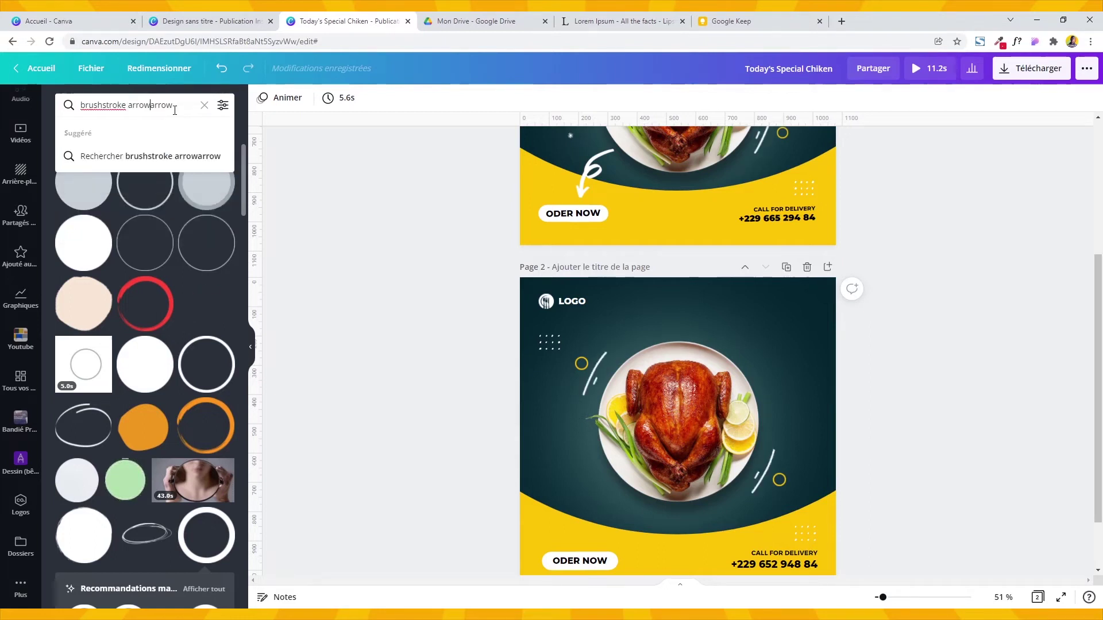
type(" smooth lo")
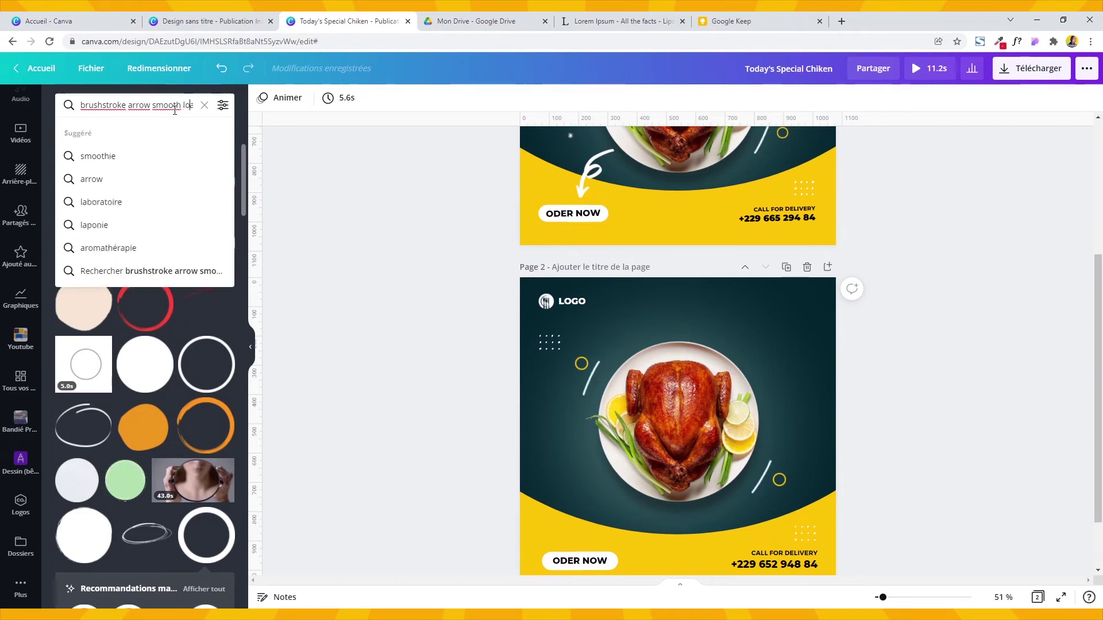
left_click(151, 270)
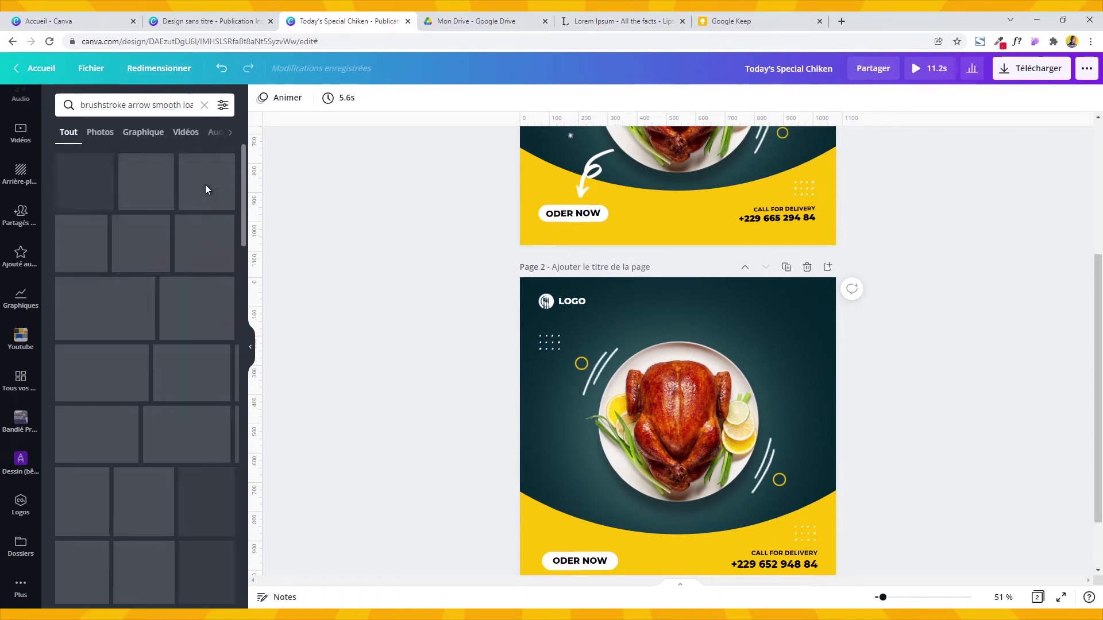
scroll(184, 223, "down", 5)
scroll(178, 236, "down", 5)
scroll(173, 246, "down", 5)
scroll(173, 246, "down", 3)
scroll(173, 246, "down", 1)
Refine the brushstroke arrow search and add the curly arrow to page 2
left_click(186, 104)
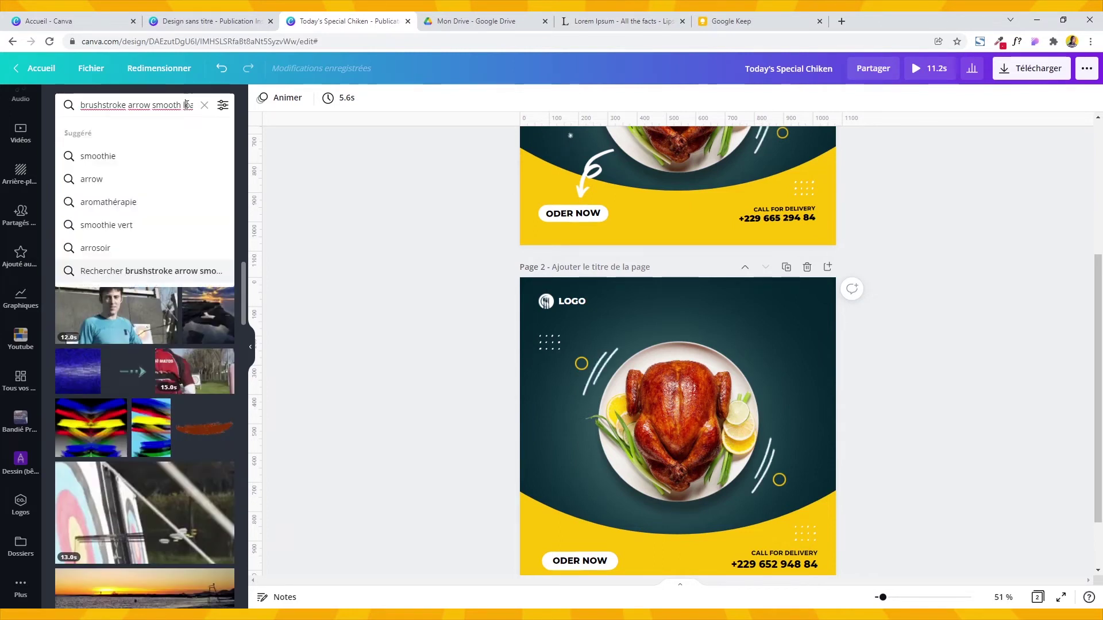
key("BackSpace")
key("BackSpace")
key("BackSpace")
key("BackSpace")
key("BackSpace")
type("c")
key("Return")
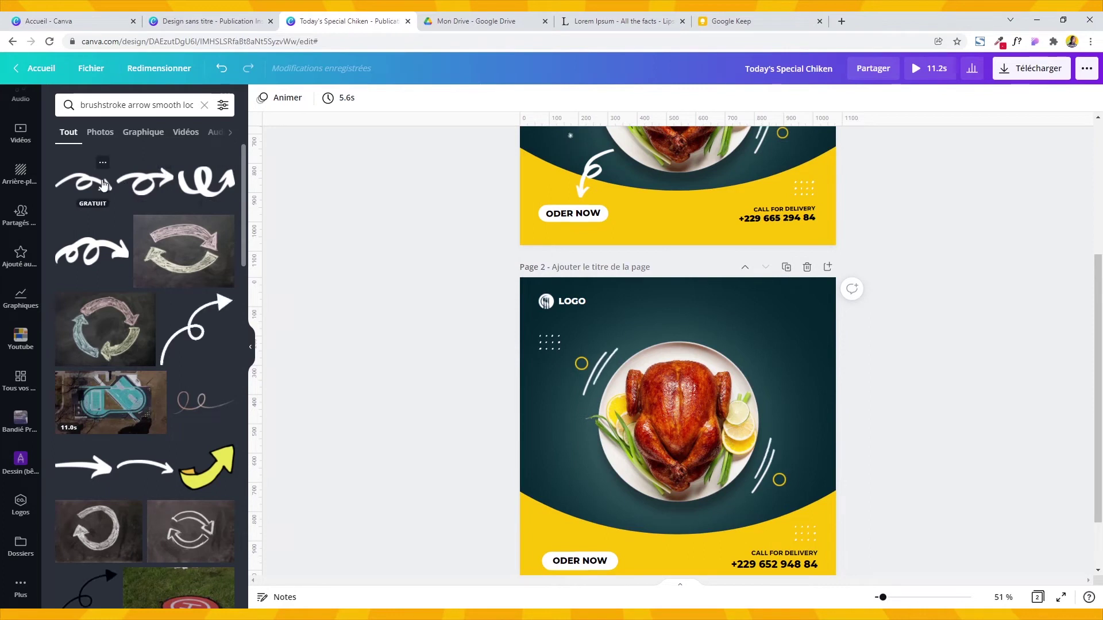
left_click(163, 167)
Place the curly arrow above ORDER NOW and flip it horizontally
mouse_move(669, 400)
left_mouse_down()
mouse_move(590, 466)
mouse_move(612, 443)
mouse_move(590, 428)
mouse_move(612, 458)
left_mouse_up()
left_click(427, 97)
left_click(448, 127)
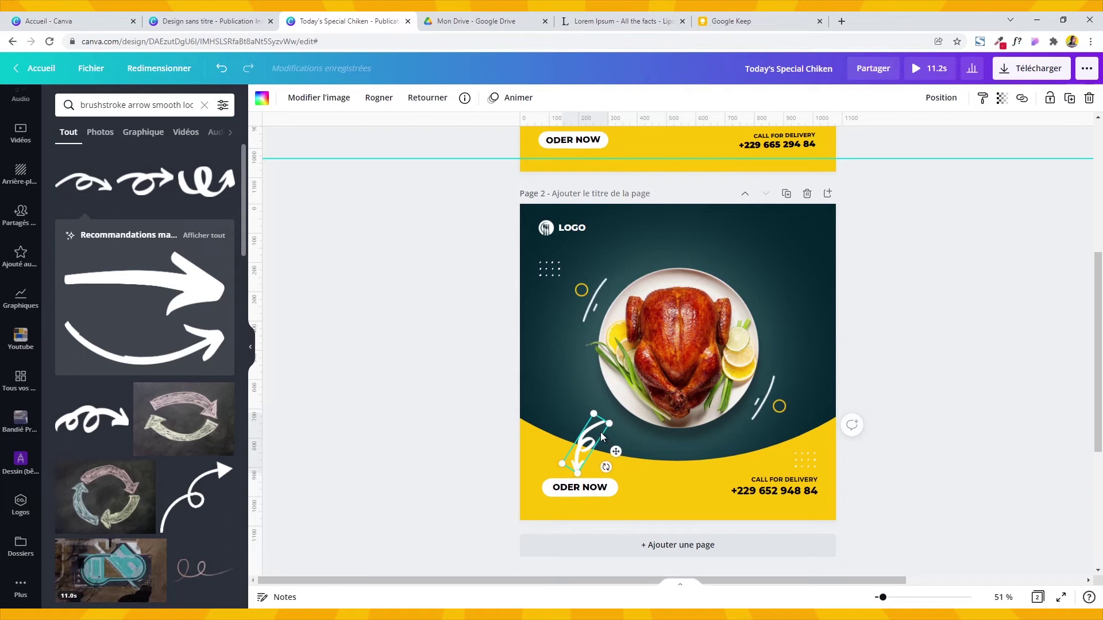
left_click(928, 316)
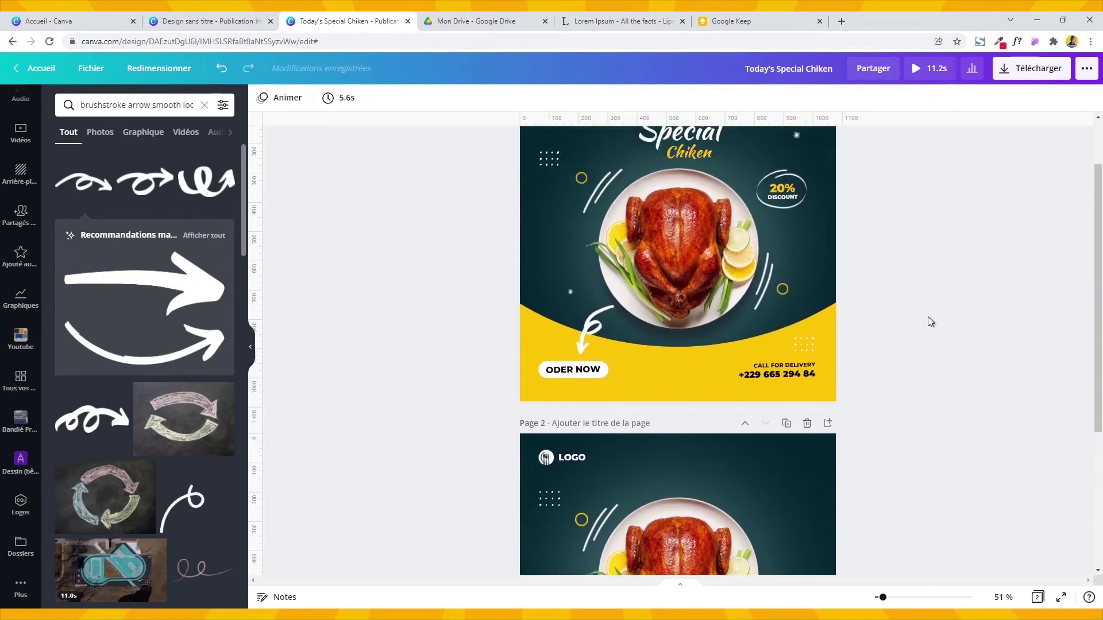
scroll(928, 315, "up", 3)
scroll(928, 321, "down", 3)
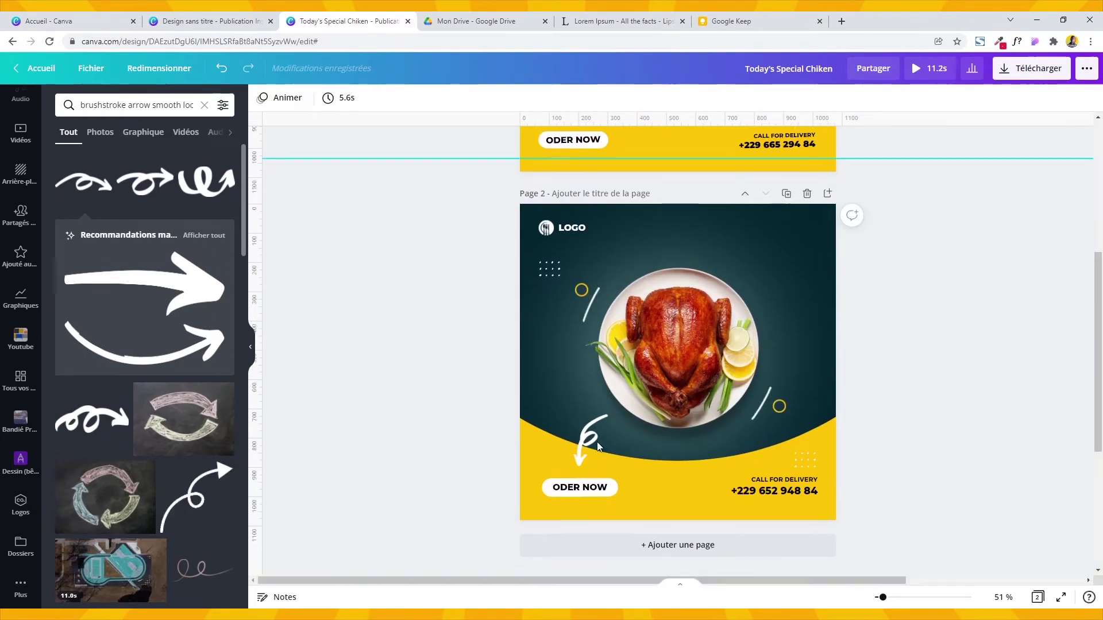
Widen the curly arrow and enlarge it slightly toward the upper right
left_click(578, 451)
left_click_drag(565, 458, 562, 460)
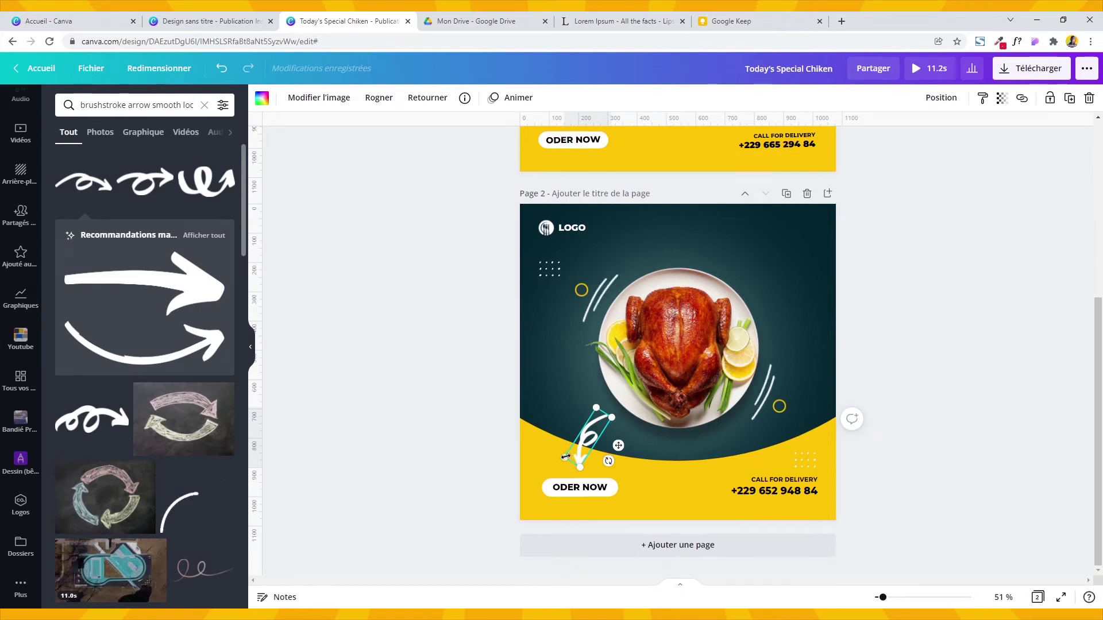
left_click_drag(610, 418, 598, 400)
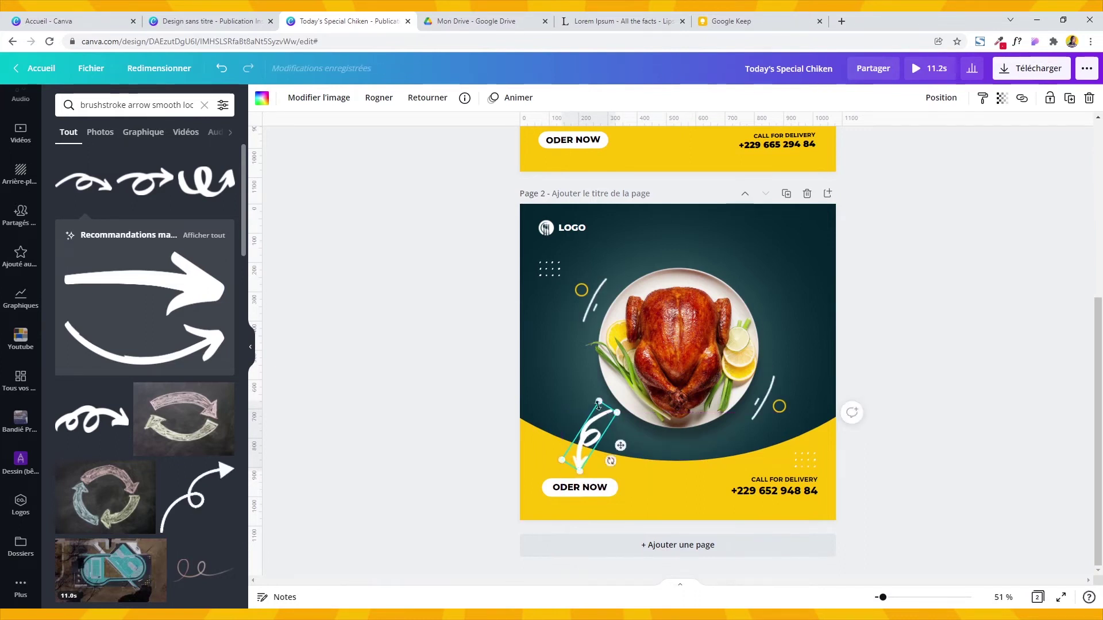
left_click(884, 336)
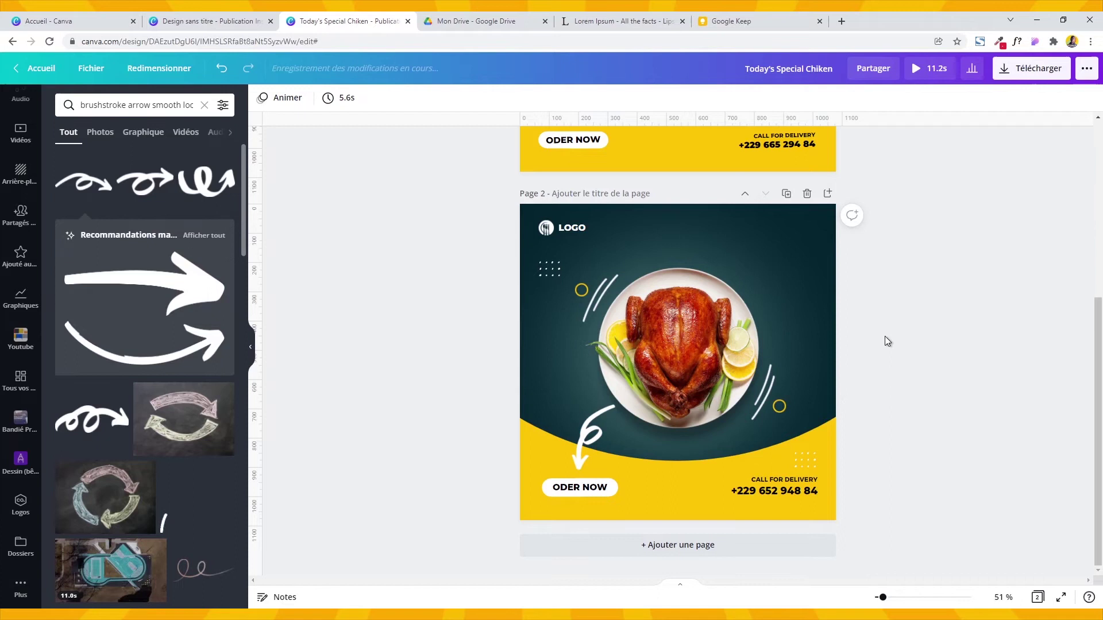
scroll(885, 336, "up", 5)
scroll(885, 336, "down", 8)
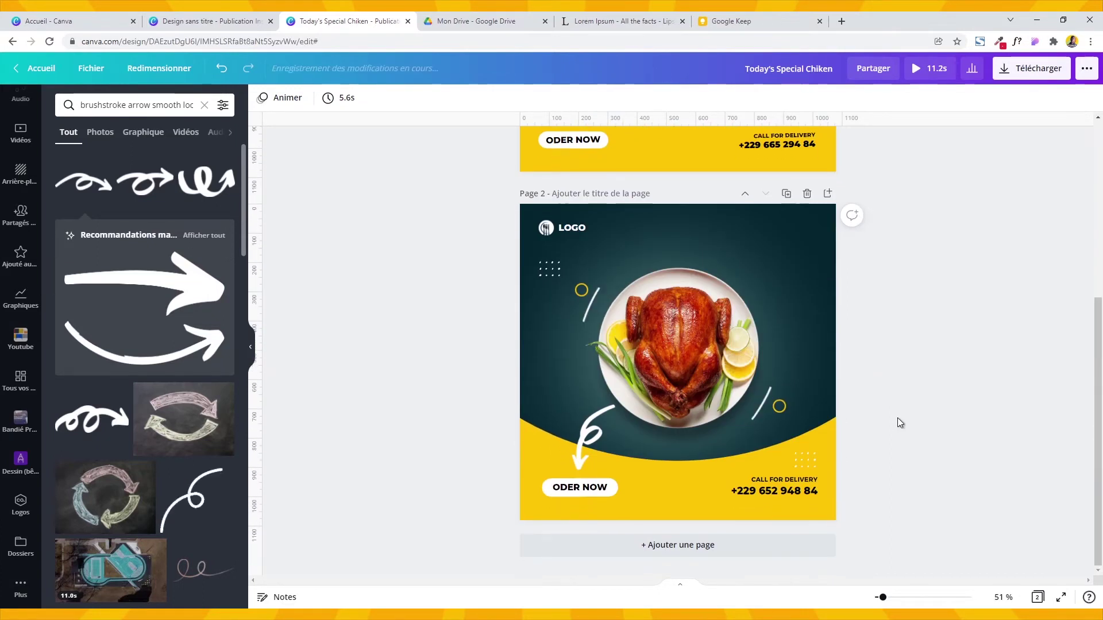
Nudge page 1's yellow element up and back, then recheck the arrow and ODER NOW text
left_click(1032, 153)
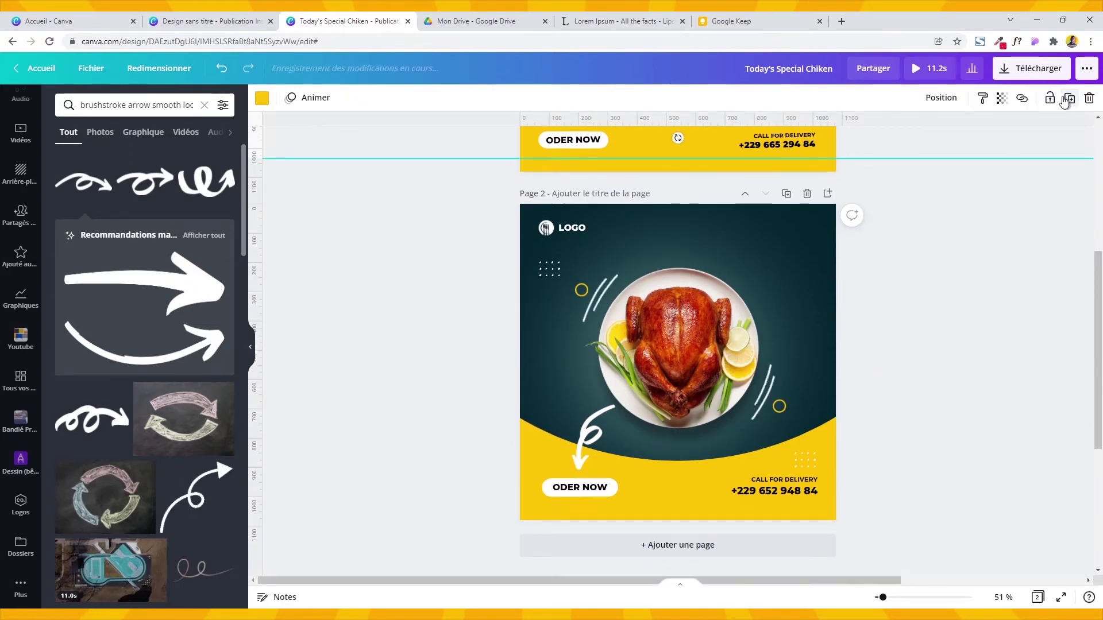
key("shift+Up")
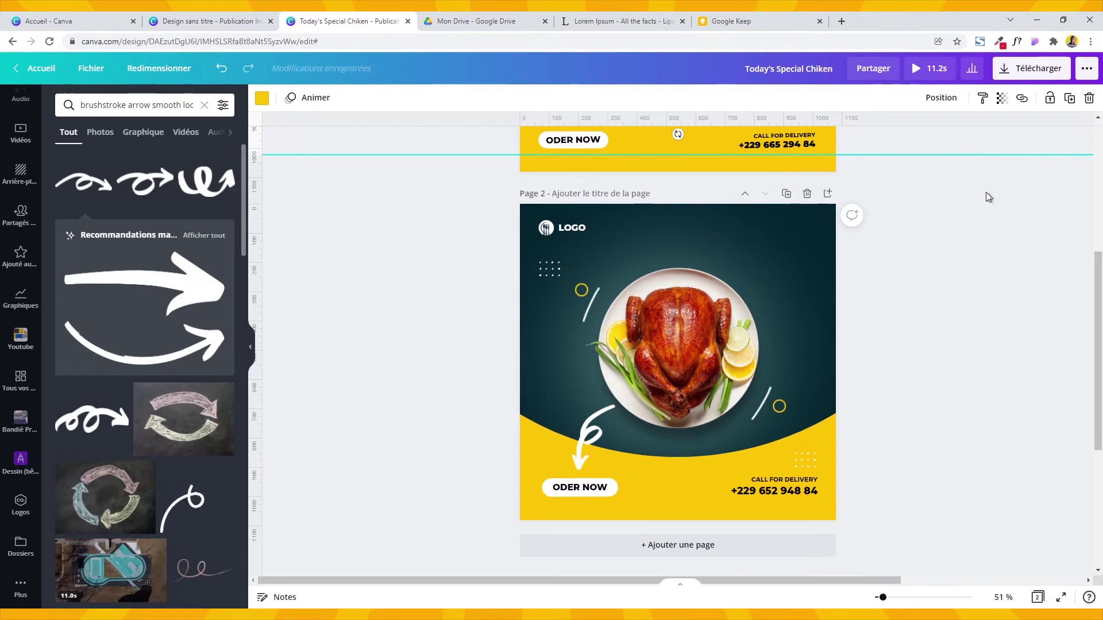
key("shift+Down")
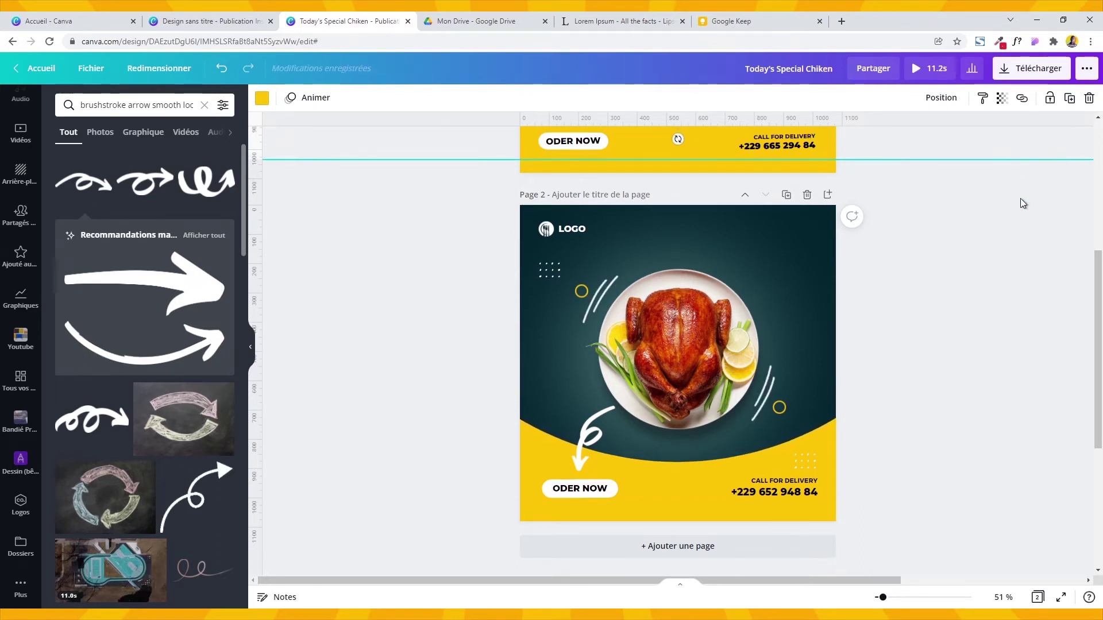
scroll(1020, 198, "up", 2)
scroll(1020, 198, "down", 3)
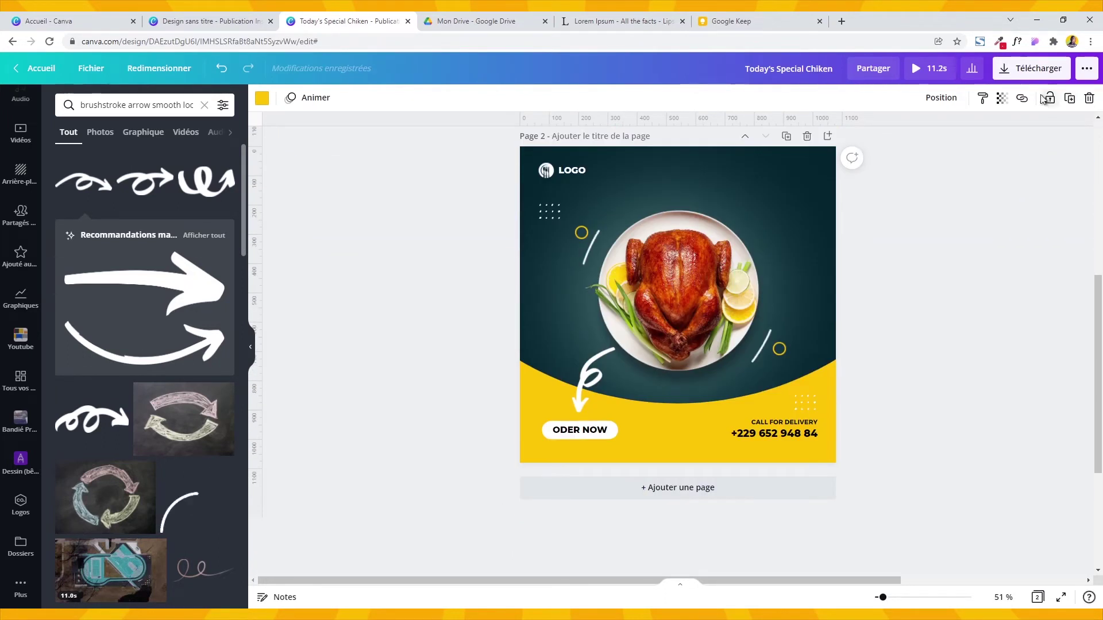
scroll(959, 223, "up", 4)
scroll(960, 223, "down", 3)
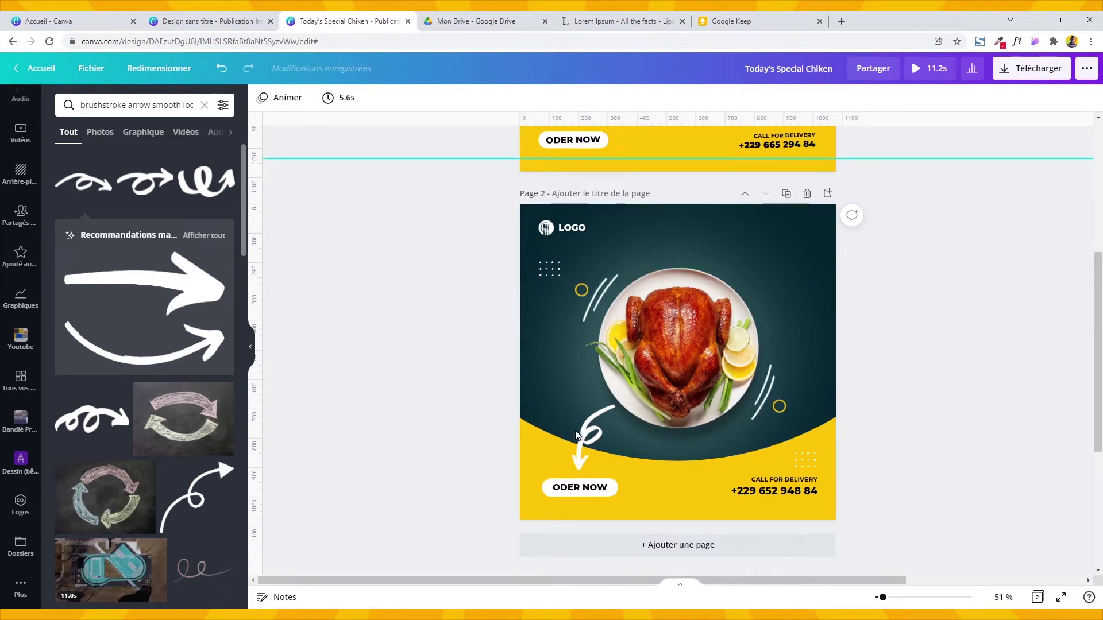
left_click(580, 465)
left_click(474, 487)
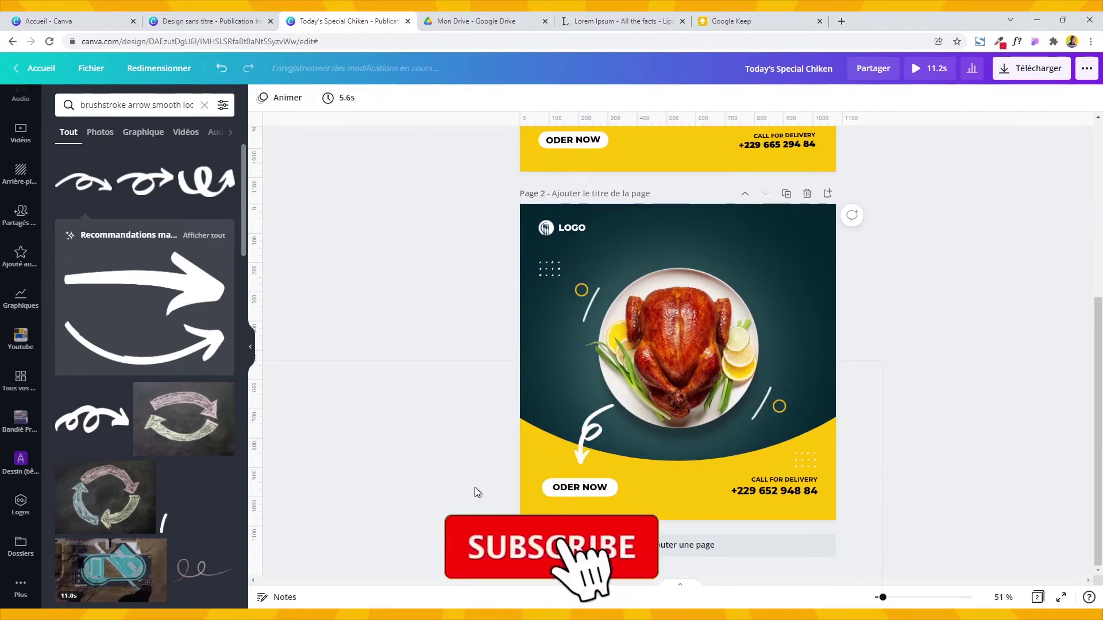
left_click(607, 488)
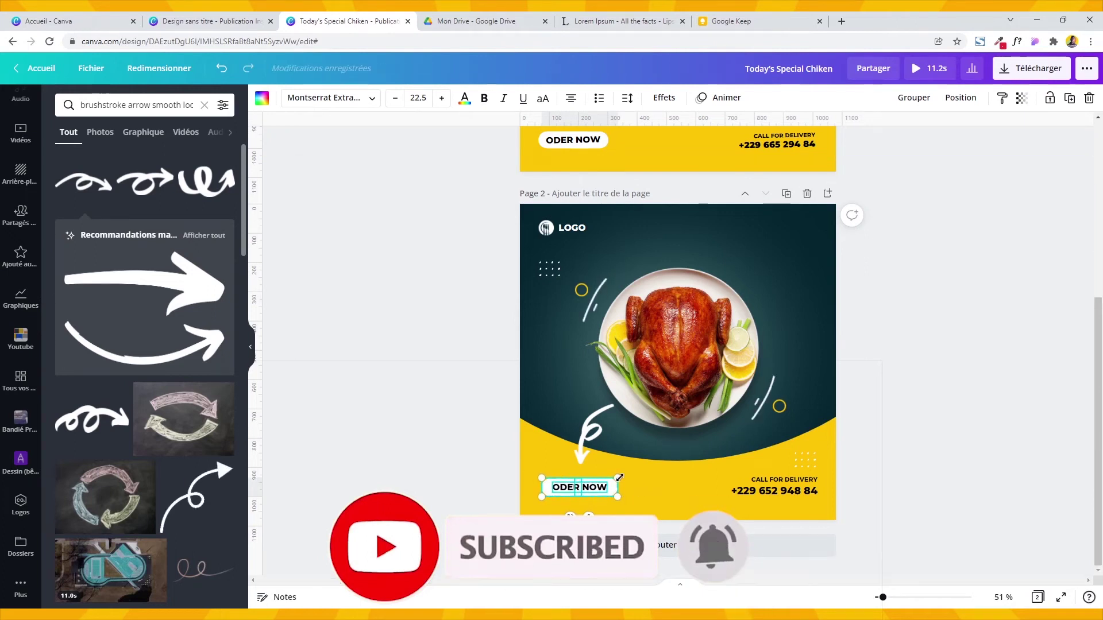
Enlarge the ODER NOW text on page 2 slightly
left_click_drag(617, 477, 625, 476)
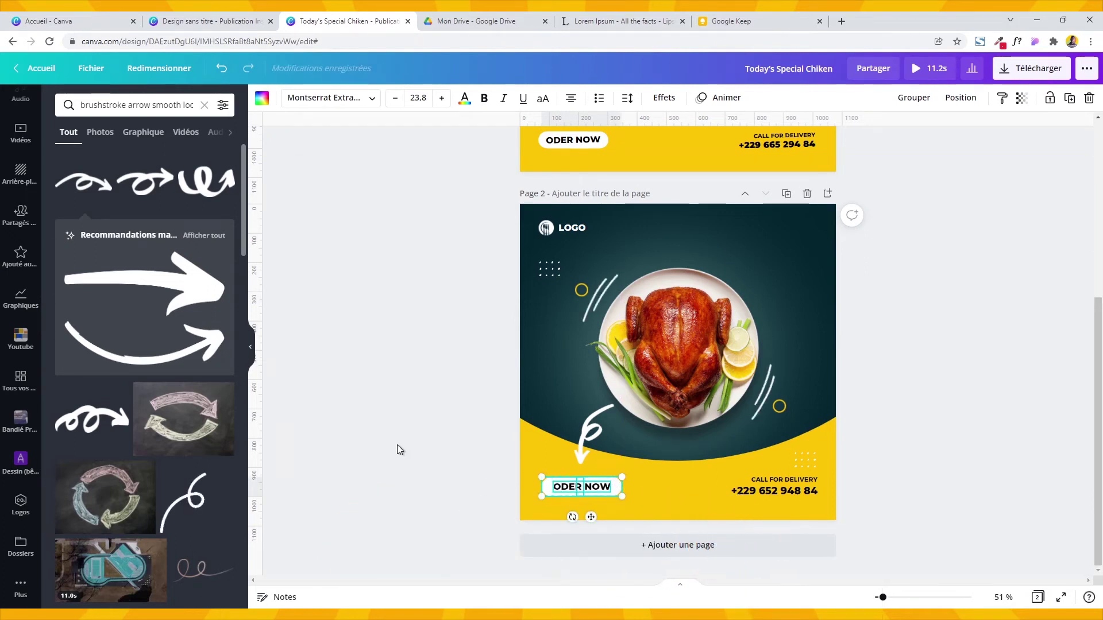
left_click(956, 379)
scroll(956, 373, "up", 2)
scroll(712, 439, "down", 2)
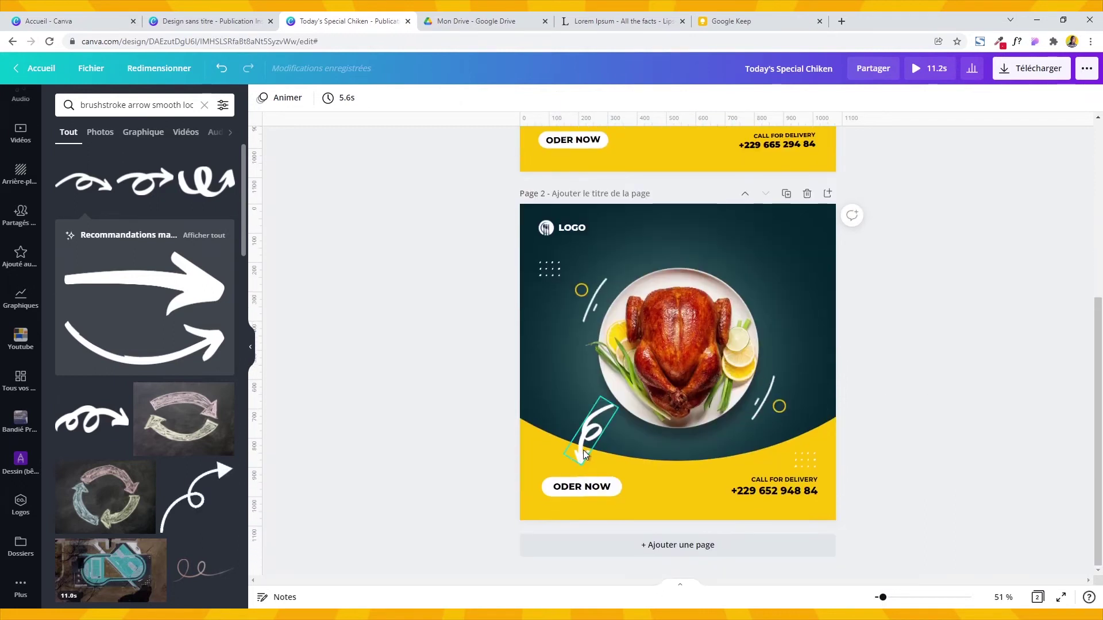
Reshape the curly arrow and undo an accidental move of the yellow background shape
left_click(606, 408)
left_click_drag(598, 394, 599, 400)
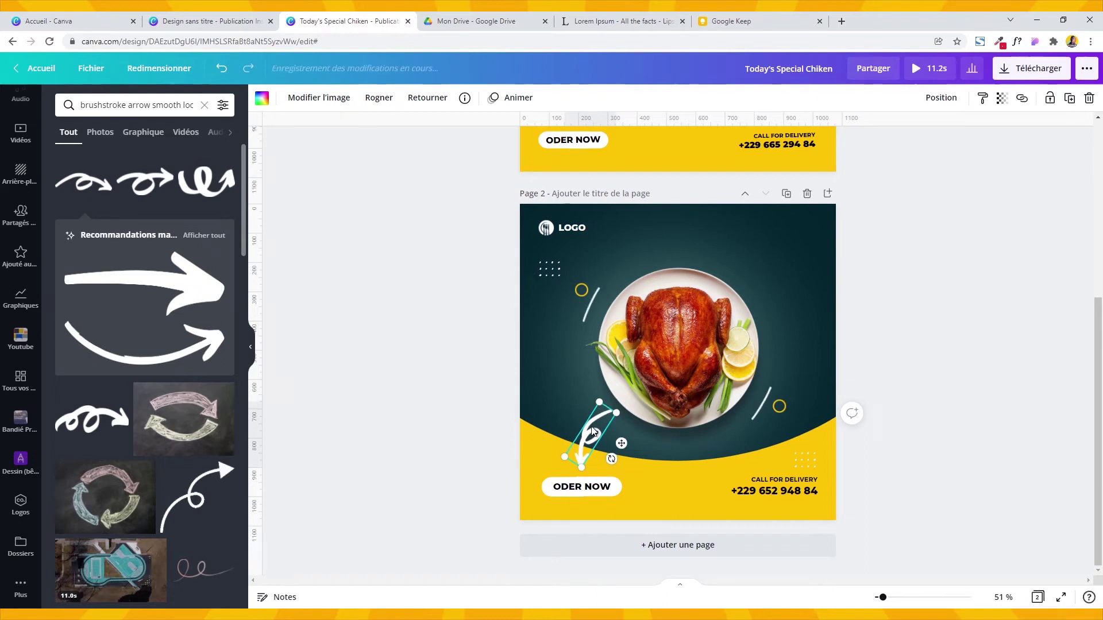
left_click(538, 301)
left_click_drag(538, 301, 359, 178)
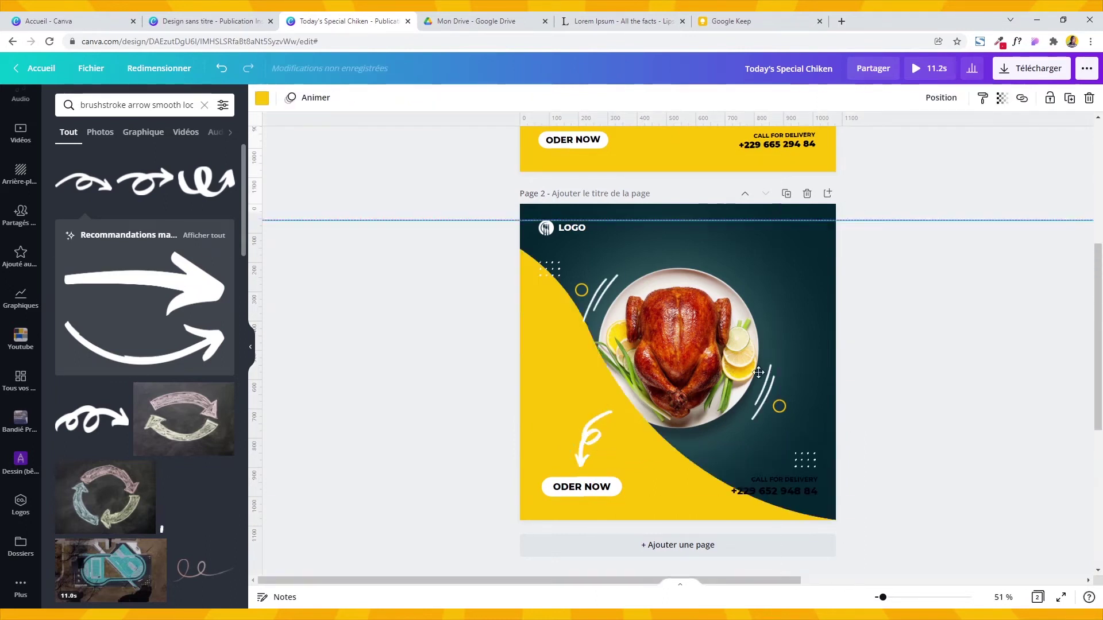
left_click(223, 70)
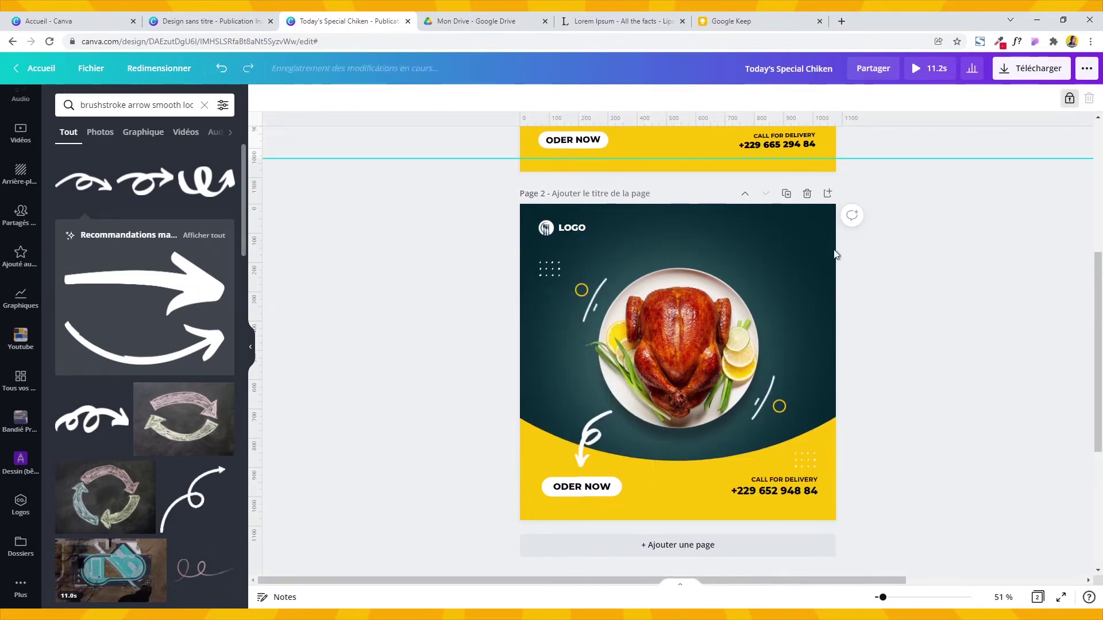
Shrink the curly arrow slightly so it sits just above ODER NOW
left_click_drag(611, 288, 791, 400)
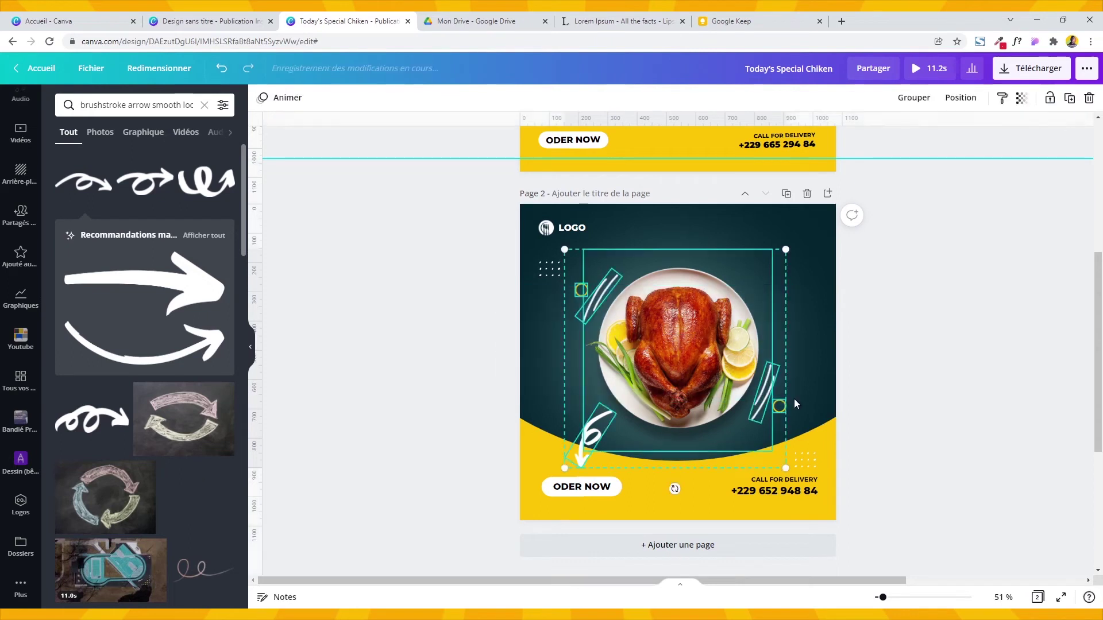
left_click(818, 389)
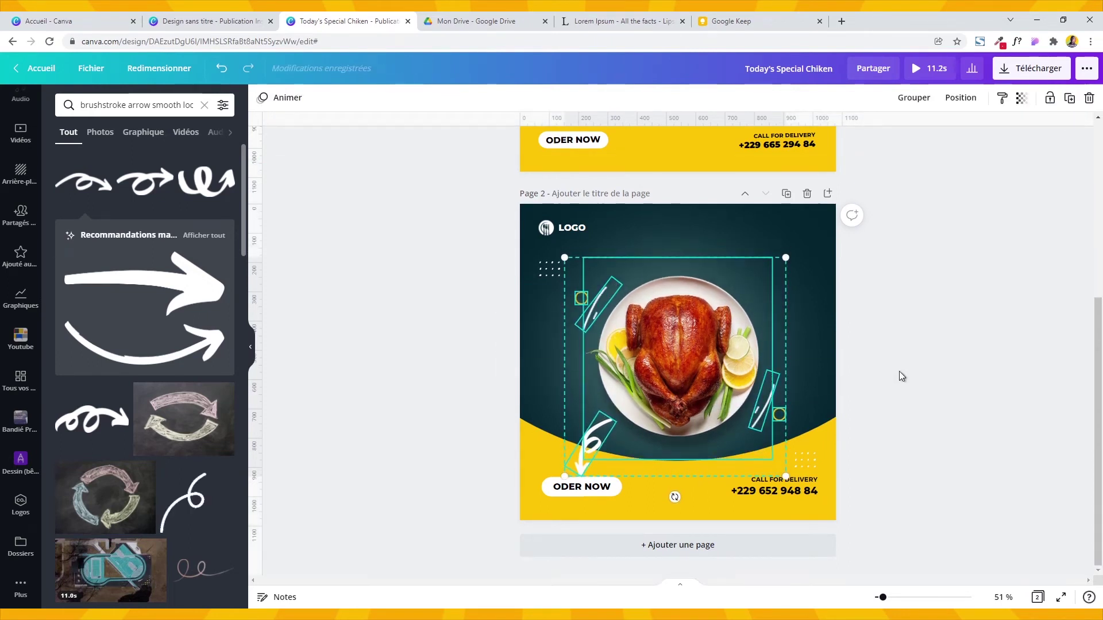
scroll(952, 318, "up", 3)
scroll(952, 318, "up", 2)
scroll(952, 318, "down", 5)
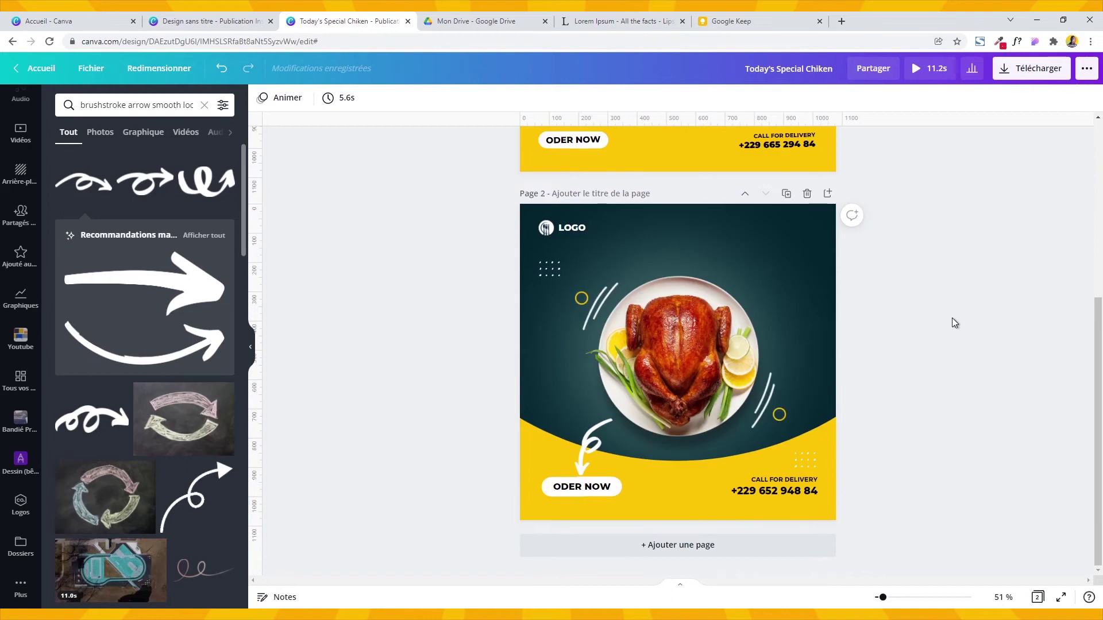
left_click_drag(477, 300, 816, 422)
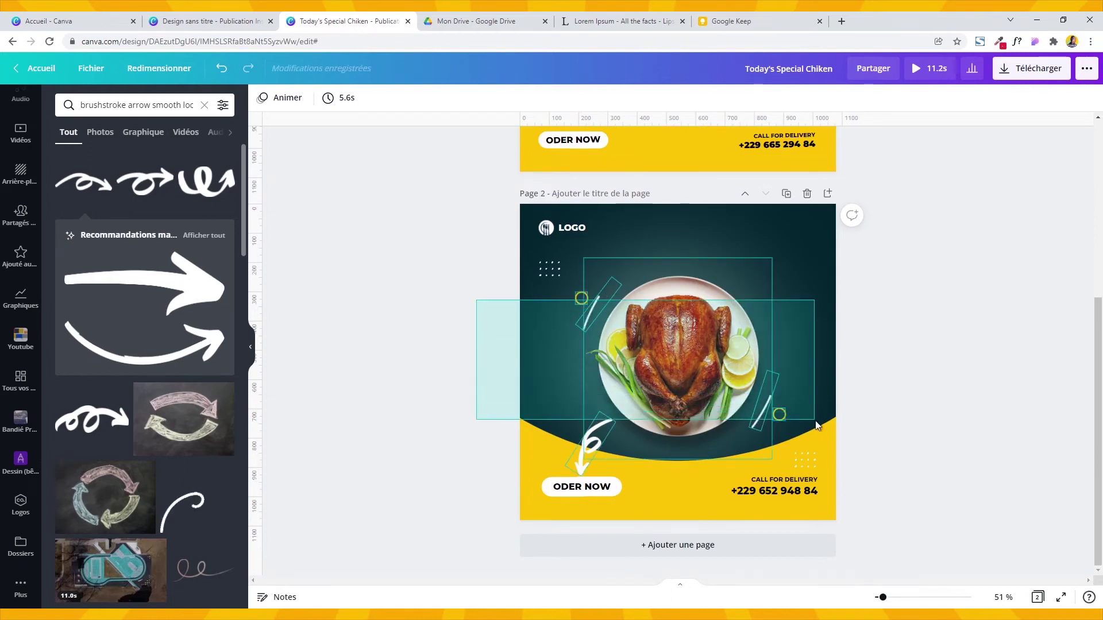
left_click(816, 422)
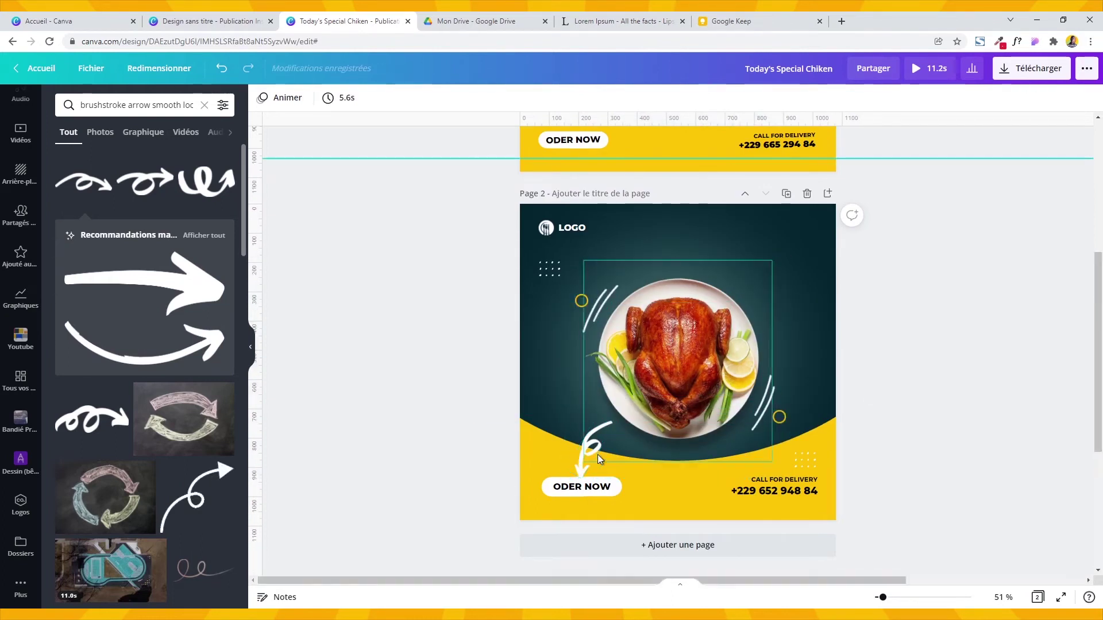
left_click(576, 467)
left_click_drag(577, 467, 584, 449)
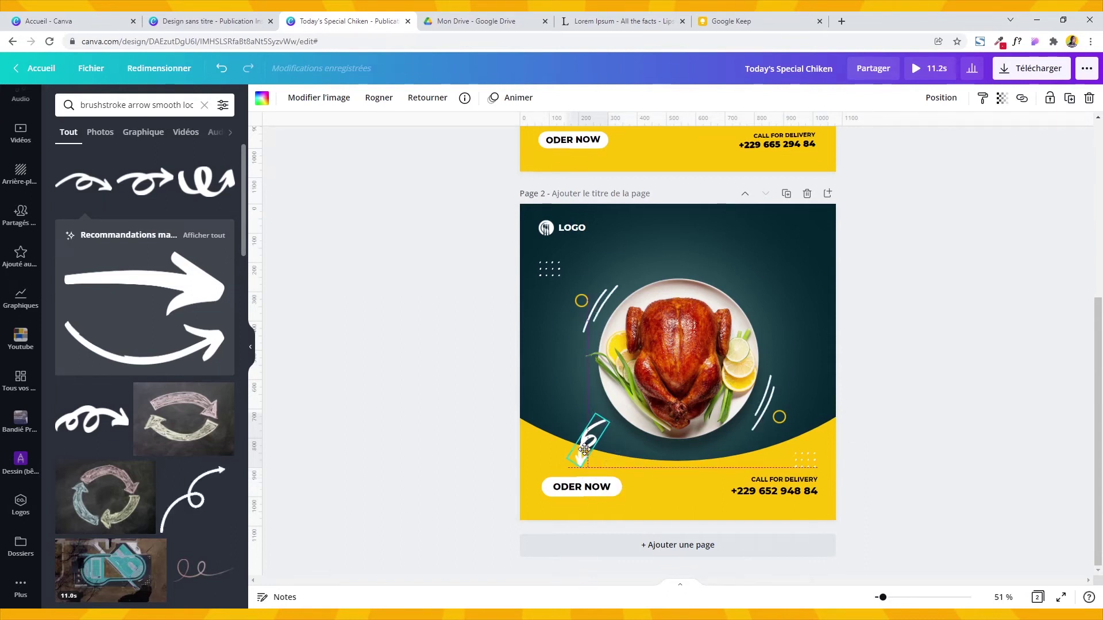
left_click(934, 392)
scroll(933, 391, "up", 2)
Inspect the curly arrow above ODER NOW by selecting and deselecting it
scroll(934, 391, "down", 1)
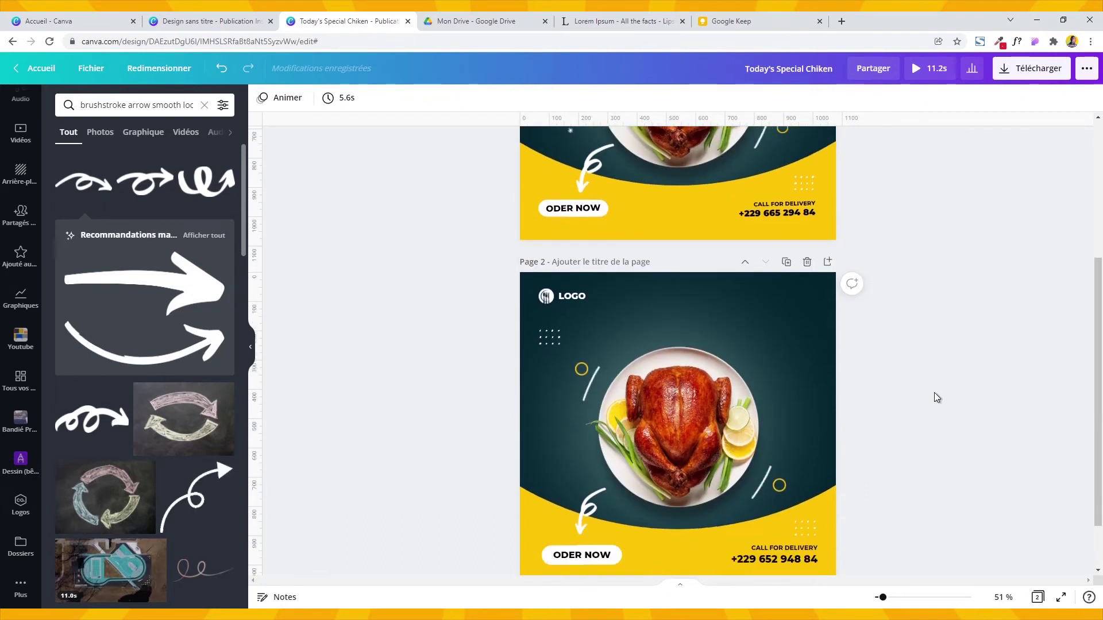
scroll(934, 398, "down", 1)
left_click(598, 417)
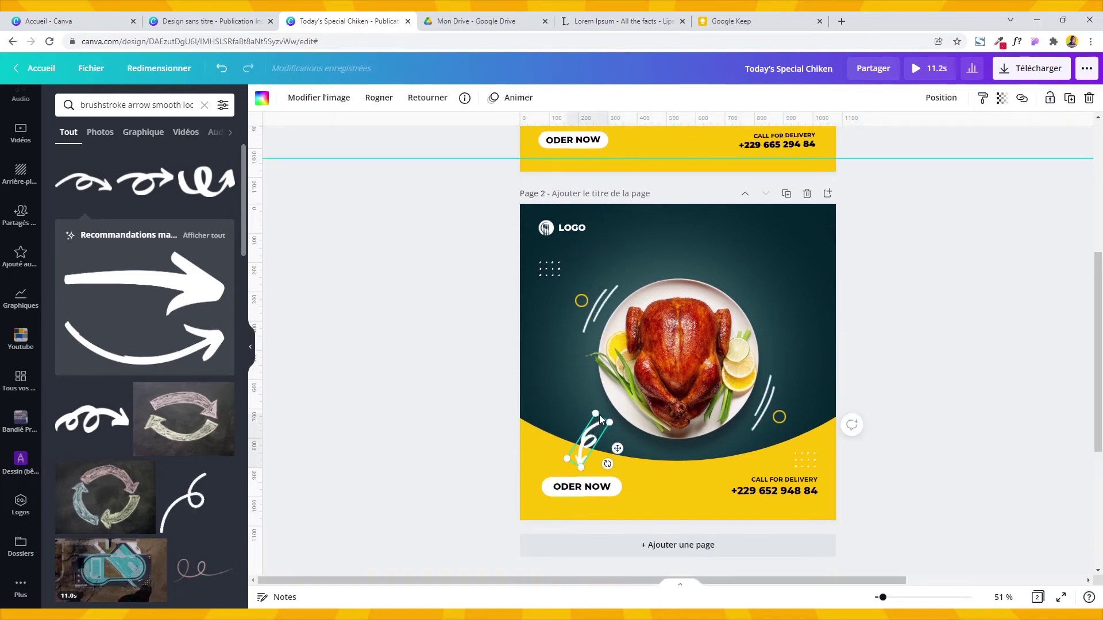
left_click(871, 361)
scroll(874, 379, "up", 2)
scroll(881, 382, "down", 2)
left_click(594, 437)
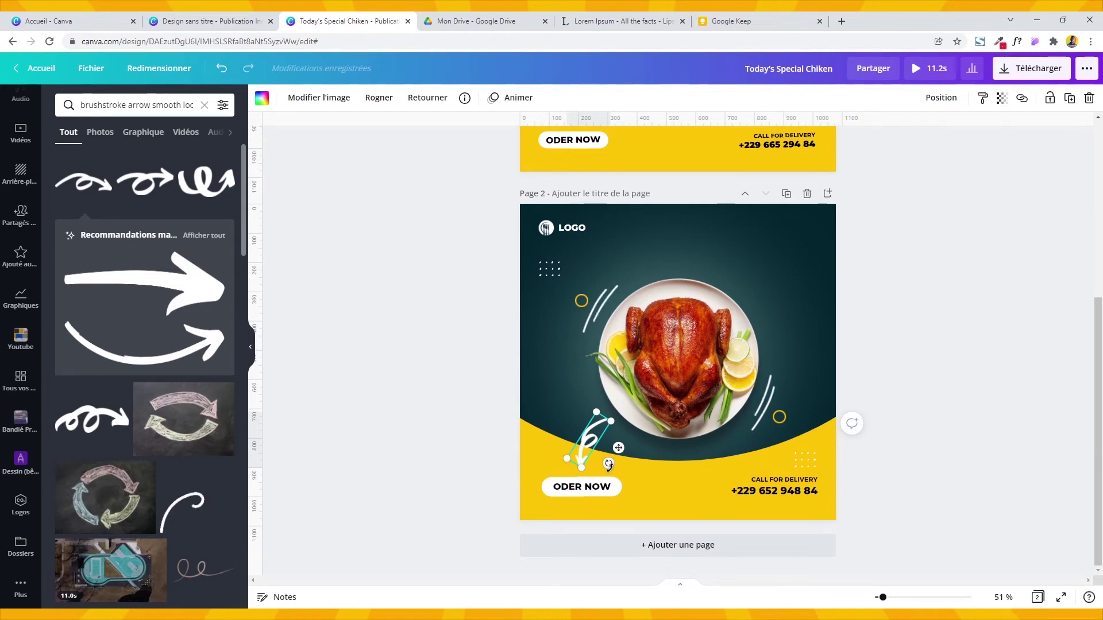
left_click(901, 363)
left_click(597, 438)
left_click(914, 359)
scroll(915, 359, "up", 5)
scroll(915, 362, "down", 5)
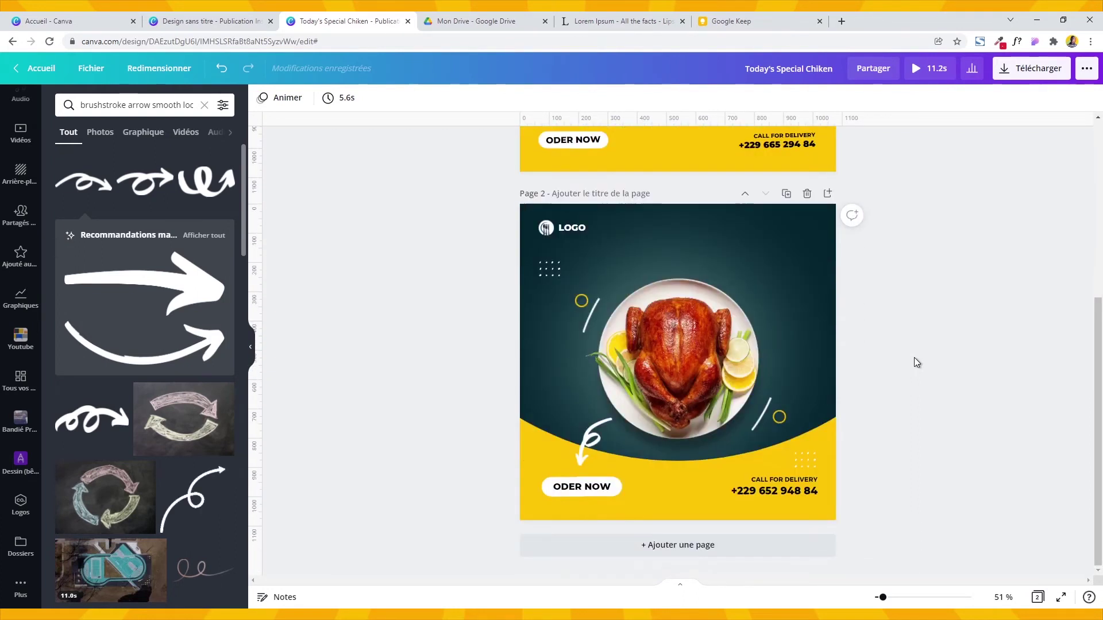
scroll(915, 357, "up", 3)
scroll(907, 371, "down", 3)
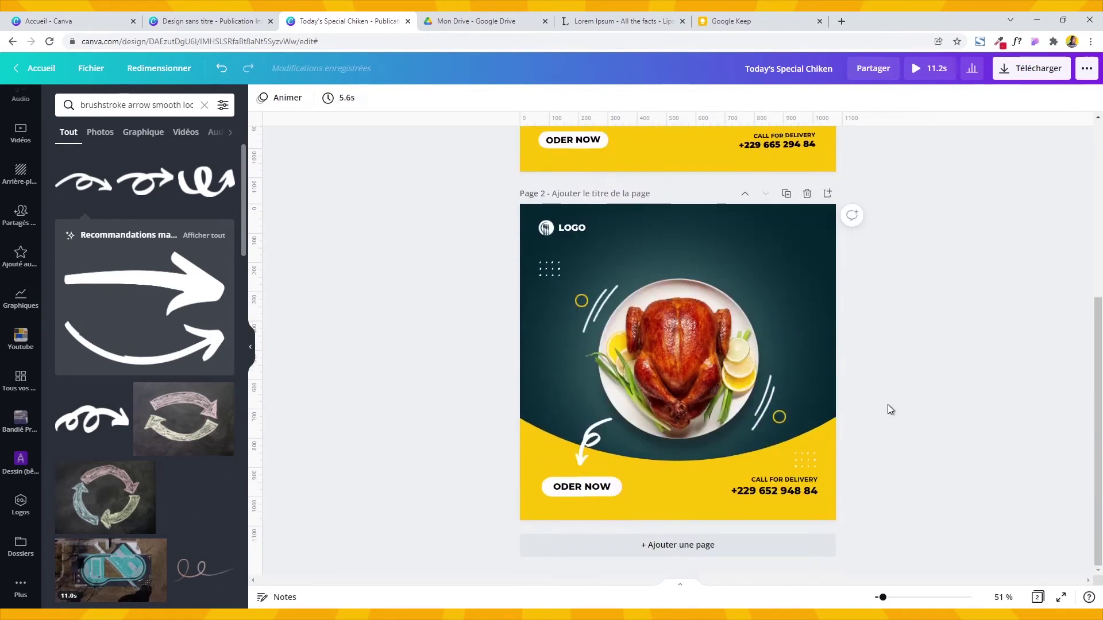
Select the lower-right white stroke with its yellow ring and nudge them up
left_click(763, 415)
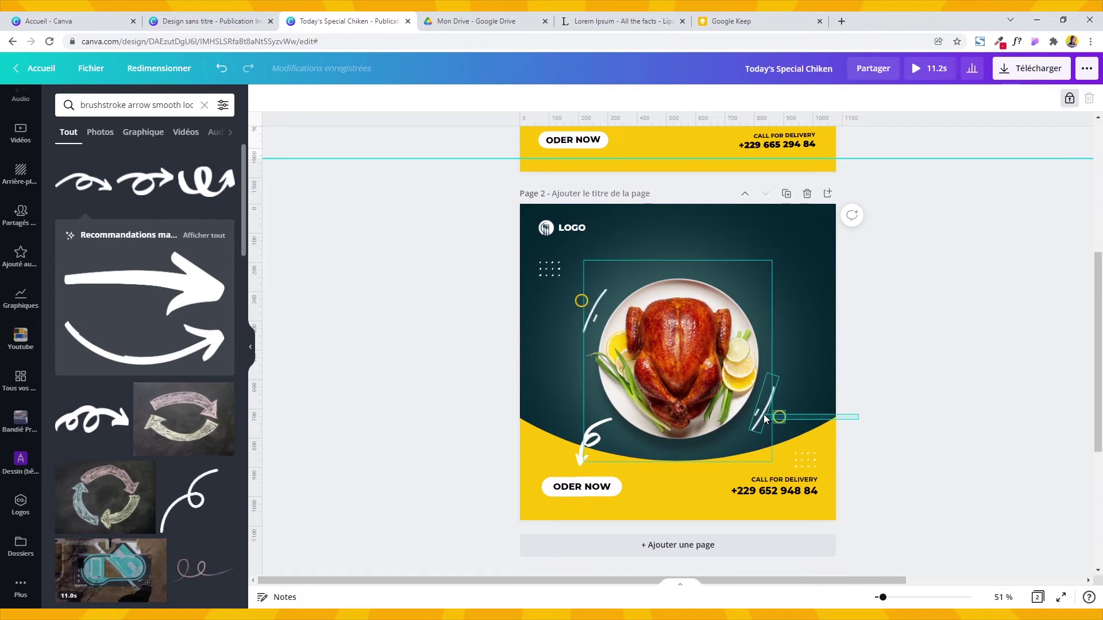
left_click_drag(763, 415, 747, 370)
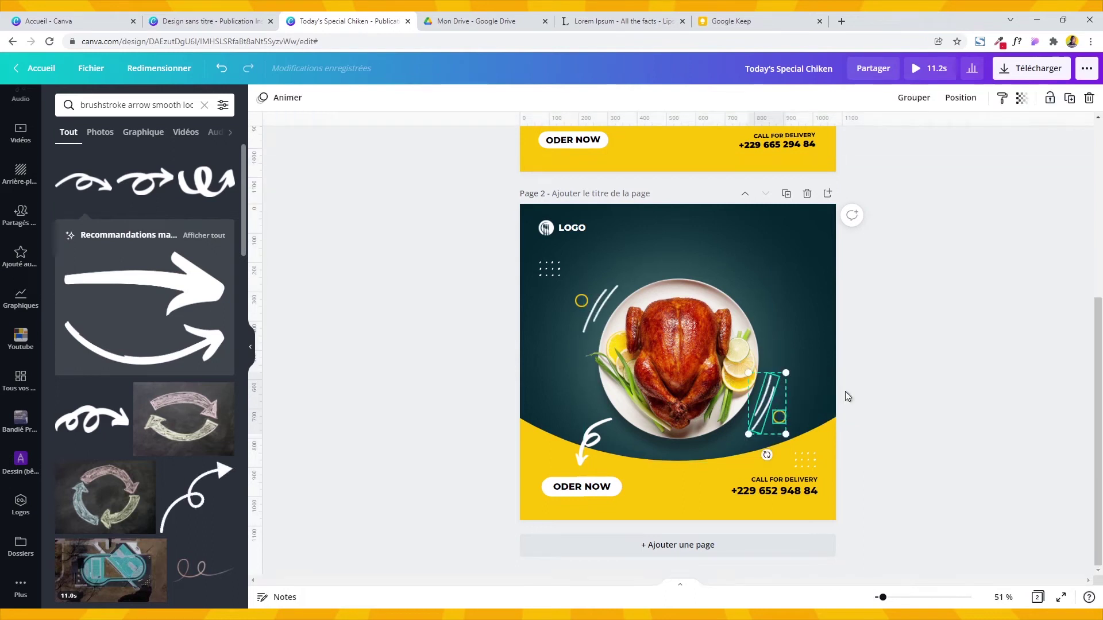
key("shift+Up")
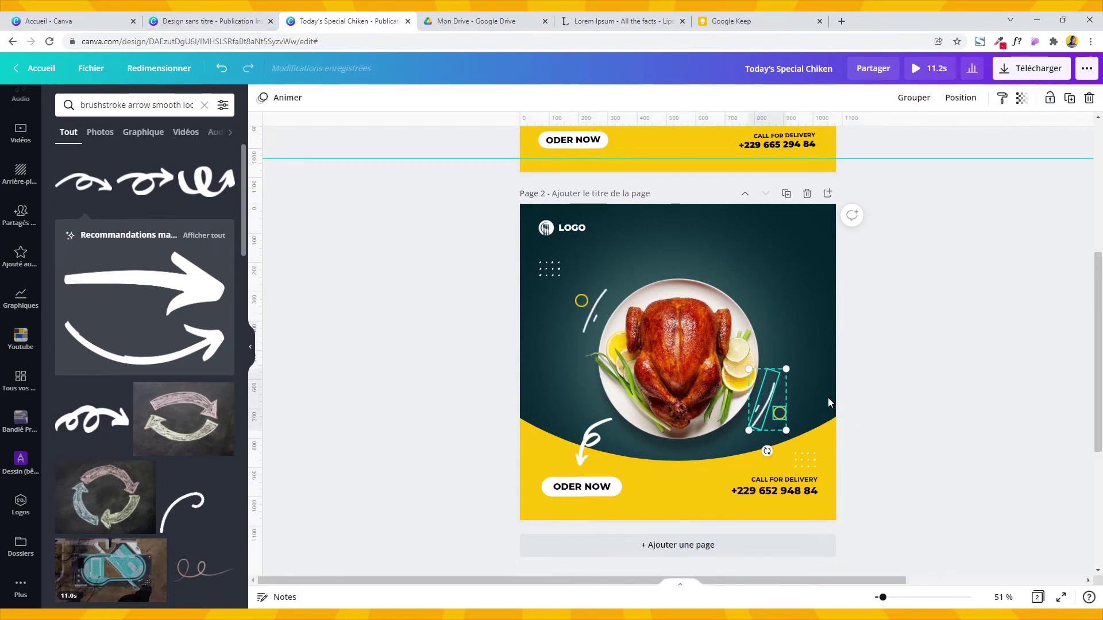
left_click(838, 382)
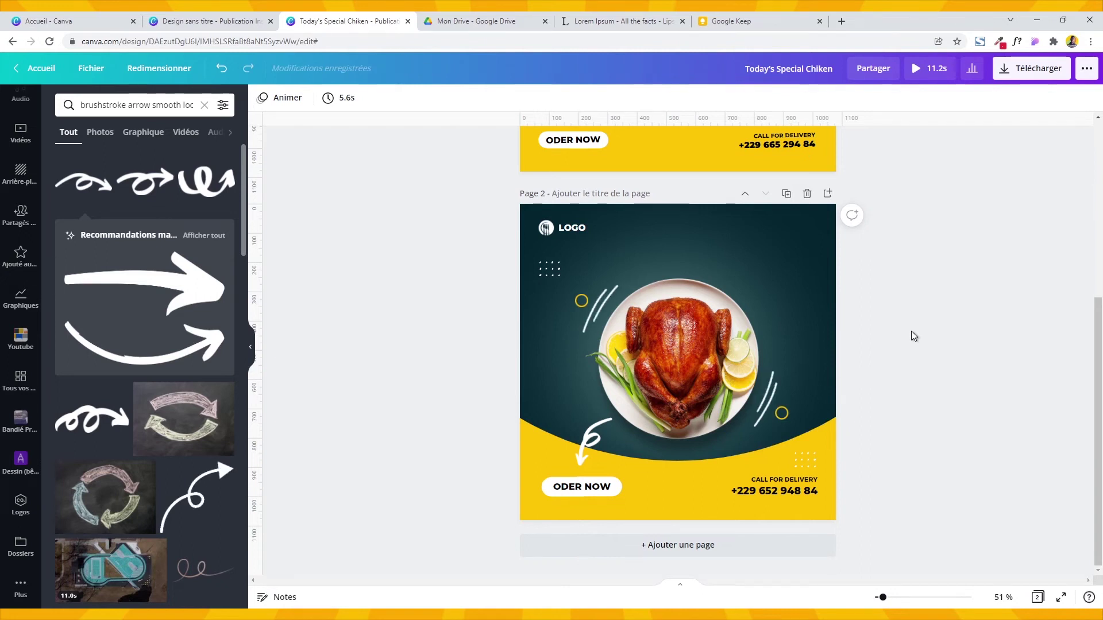
scroll(913, 336, "up", 5)
left_click(149, 105)
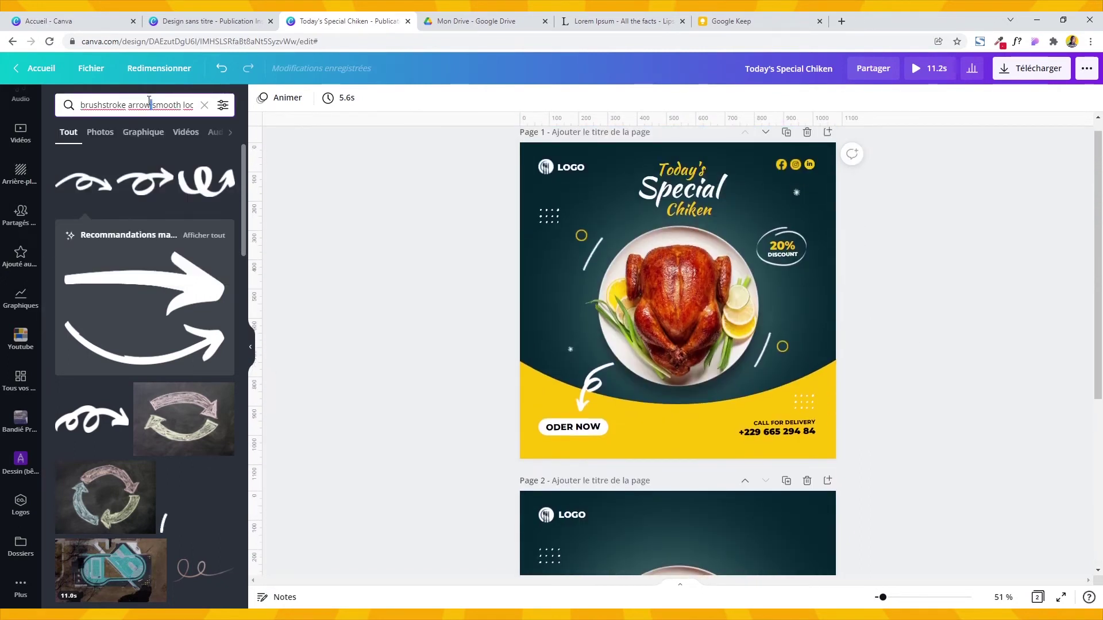
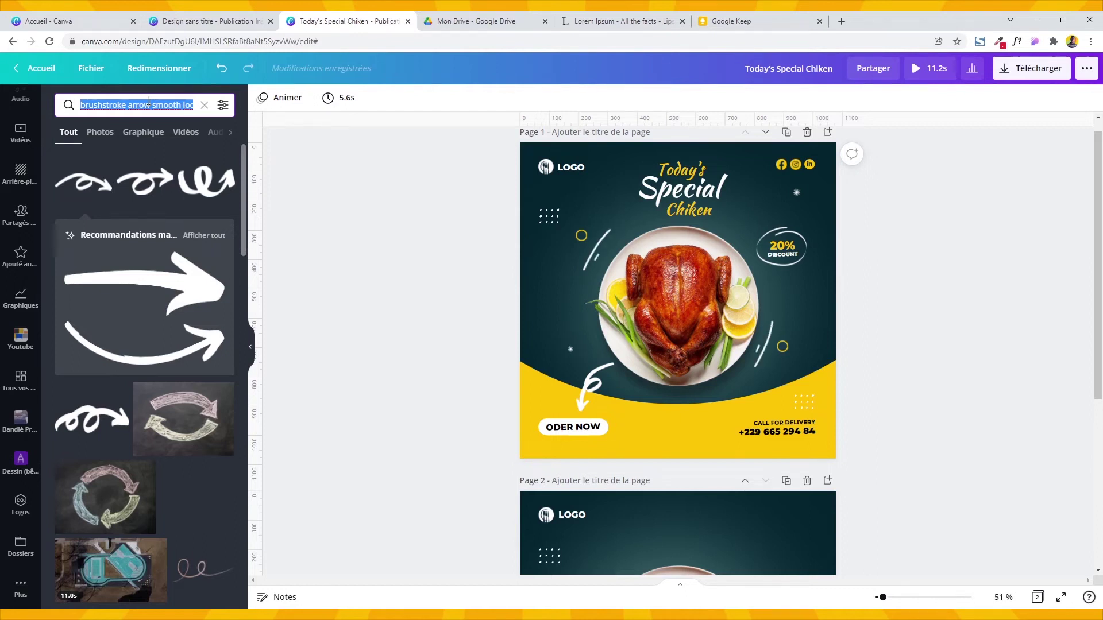
Search Elements for 'black circle paint stroke' and add the ellipse stroke to page 2
type("black circle p")
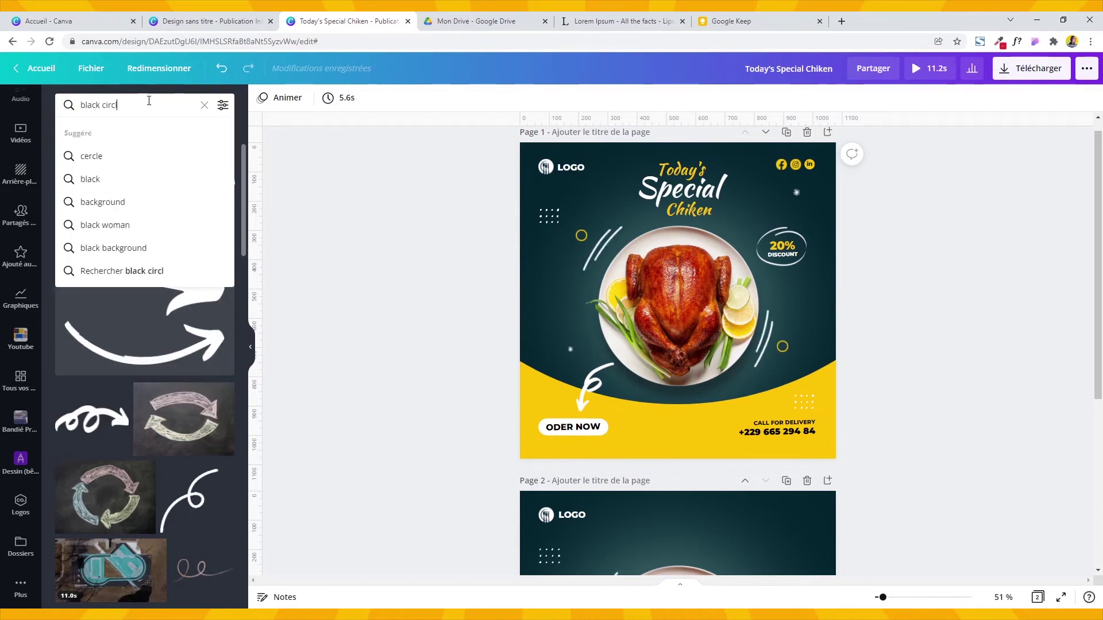
type("aint stroke")
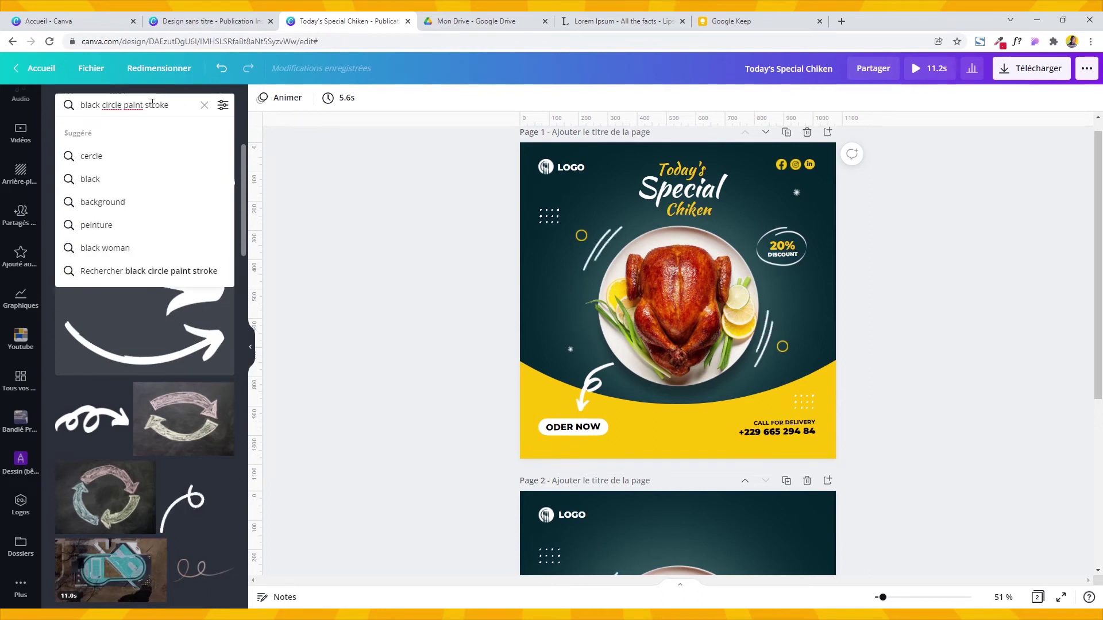
key("Return")
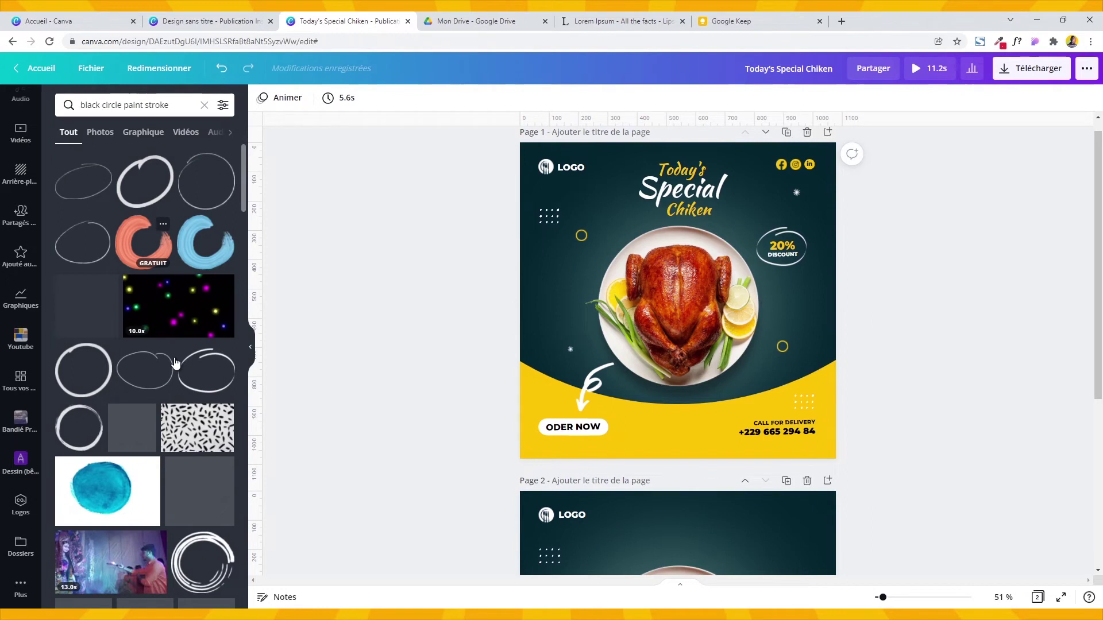
left_click(166, 368)
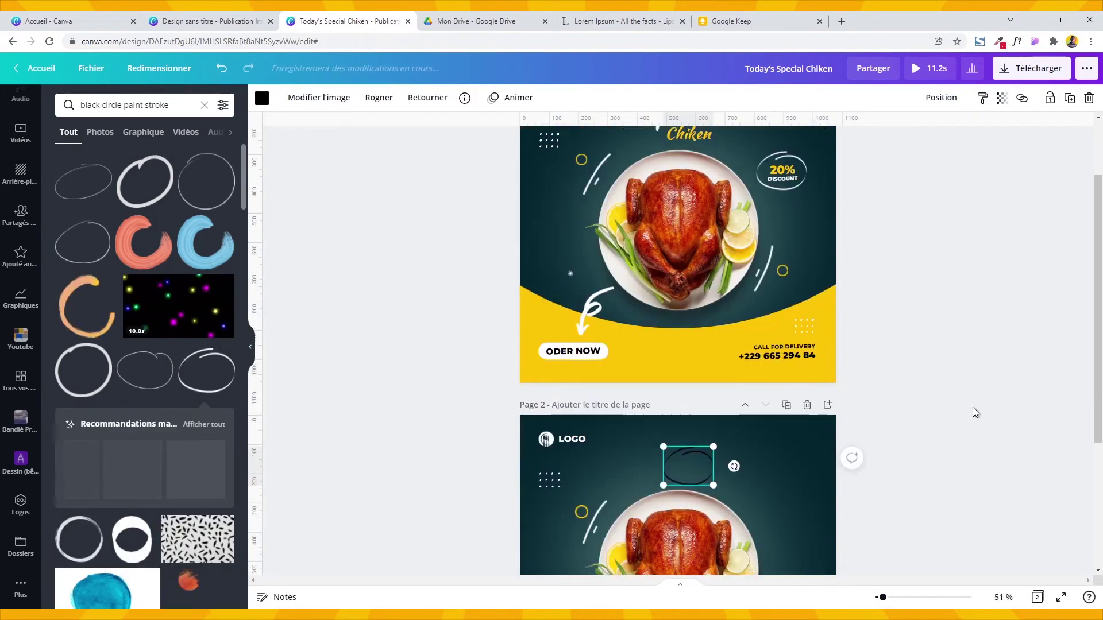
Recolour the ellipse stroke white and move it to page 2's upper right
scroll(975, 413, "down", 4)
left_click(262, 98)
left_click(221, 347)
left_click_drag(698, 243, 789, 281)
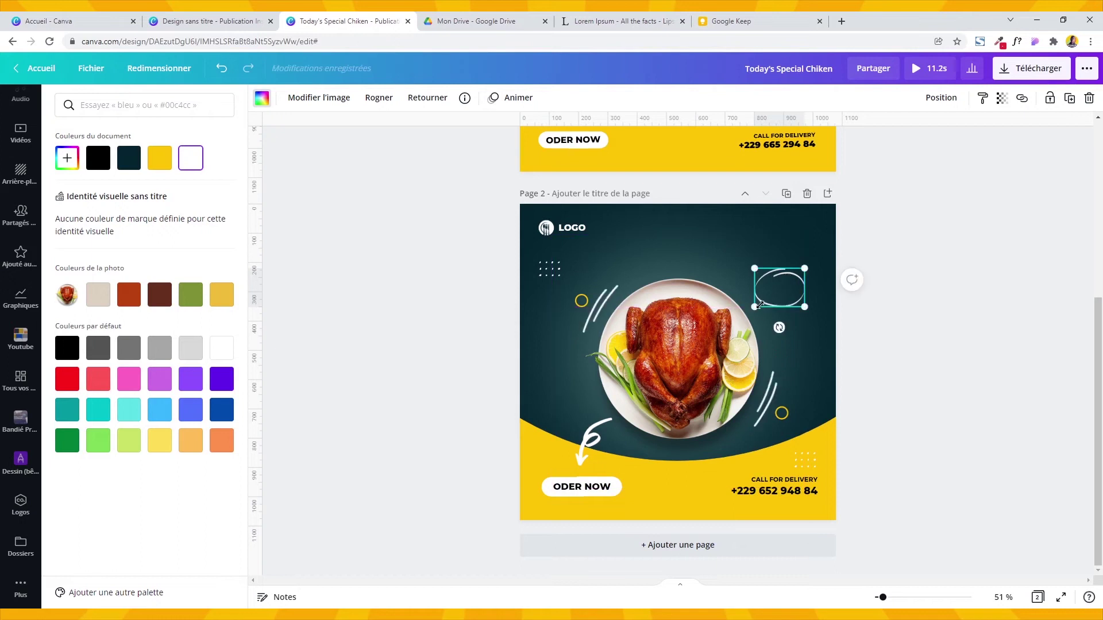
Add a new paragraph text box over the chicken and begin typing '20% disc'
scroll(943, 247, "up", 3)
scroll(942, 276, "down", 3)
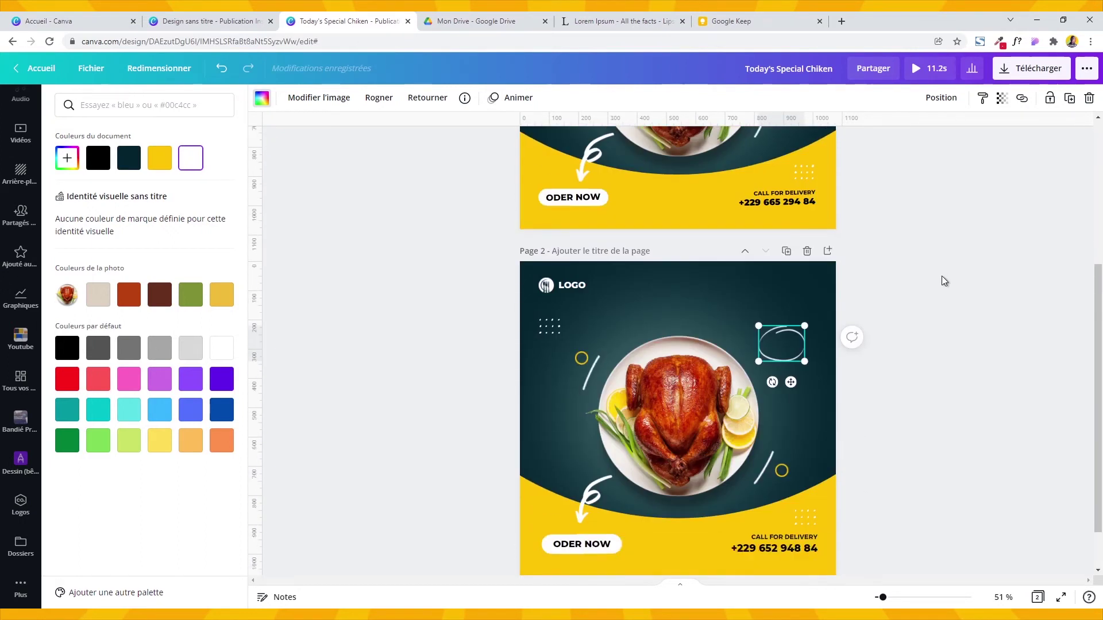
left_click(942, 276)
scroll(942, 276, "down", 1)
type("t stroke")
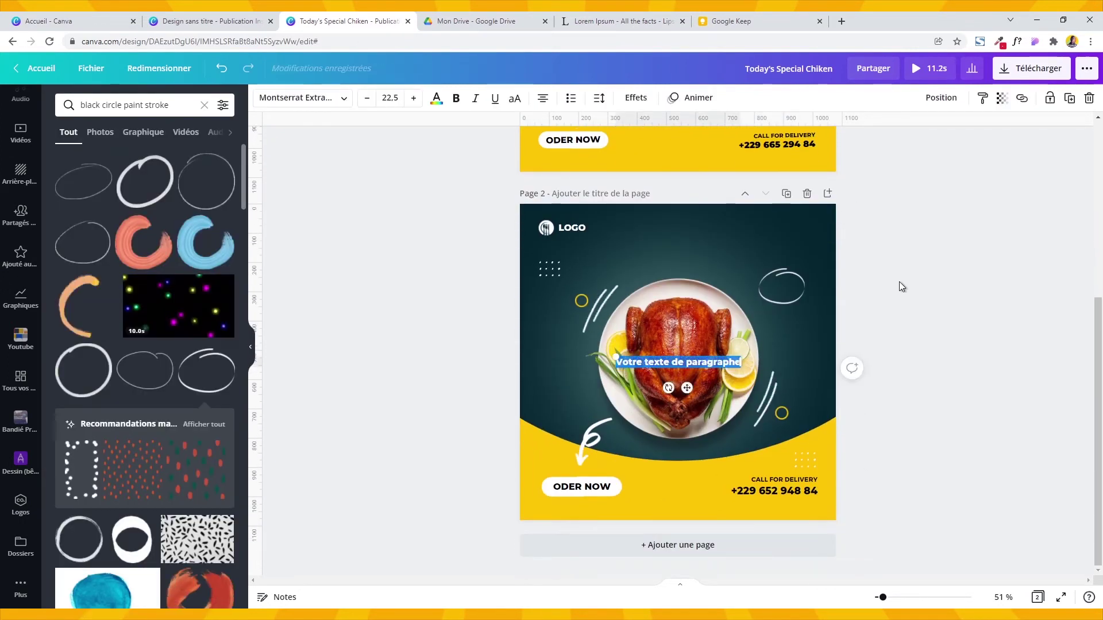
type("20% disc")
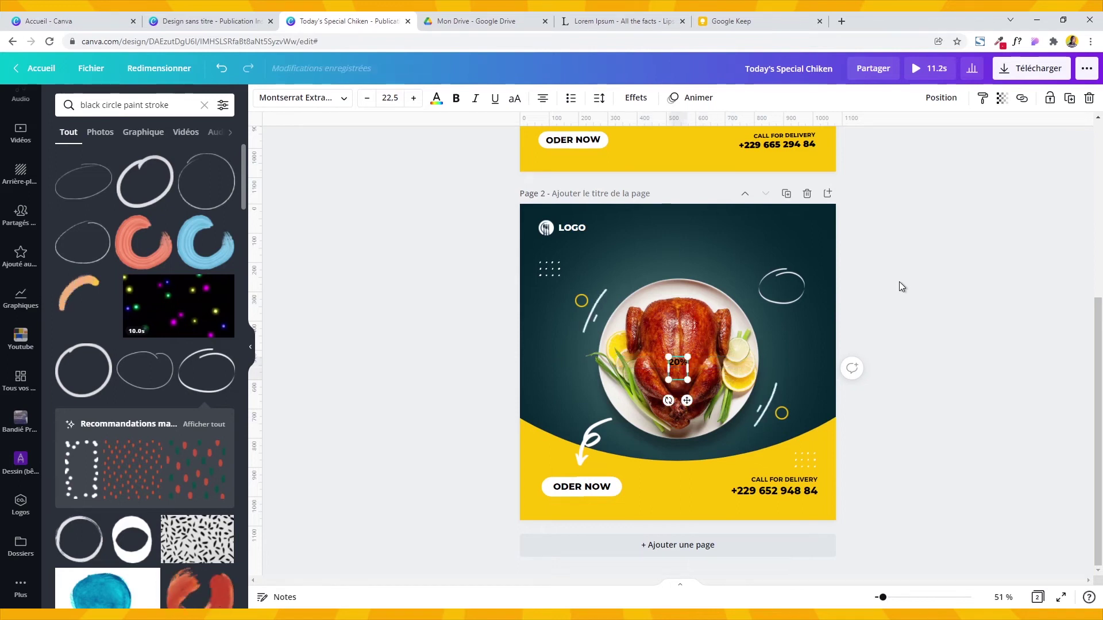
Finish the text as '20% discount' and make it uppercase
scroll(898, 281, "up", 3)
type("ount")
scroll(900, 285, "down", 3)
left_click(515, 101)
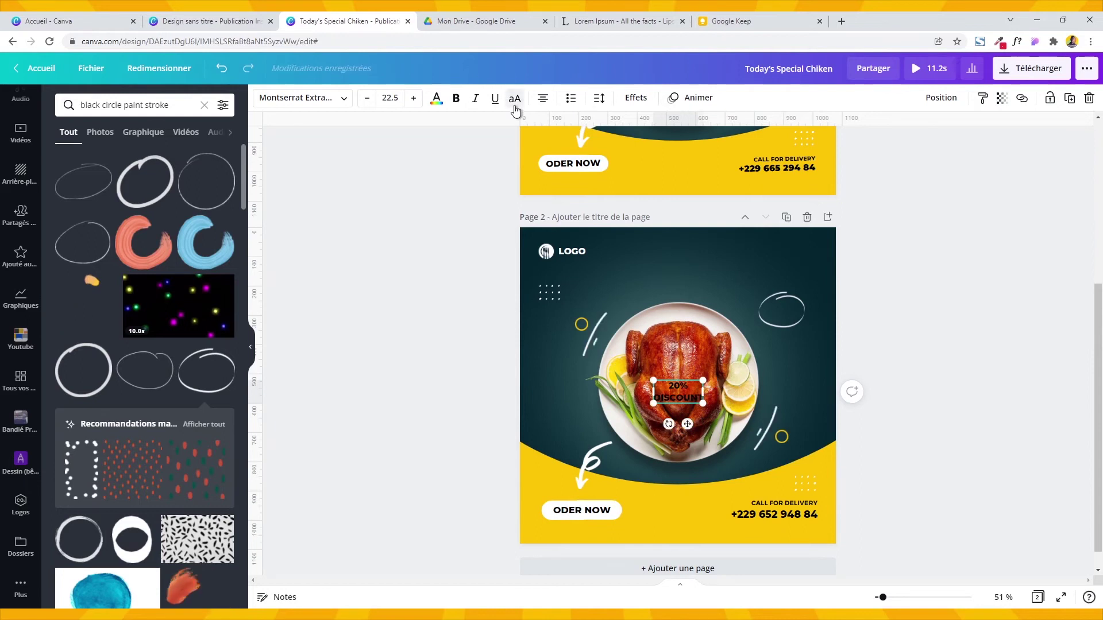
Enlarge the 20%, shrink the DISCOUNT text and tighten the badge's line spacing
left_click(681, 398)
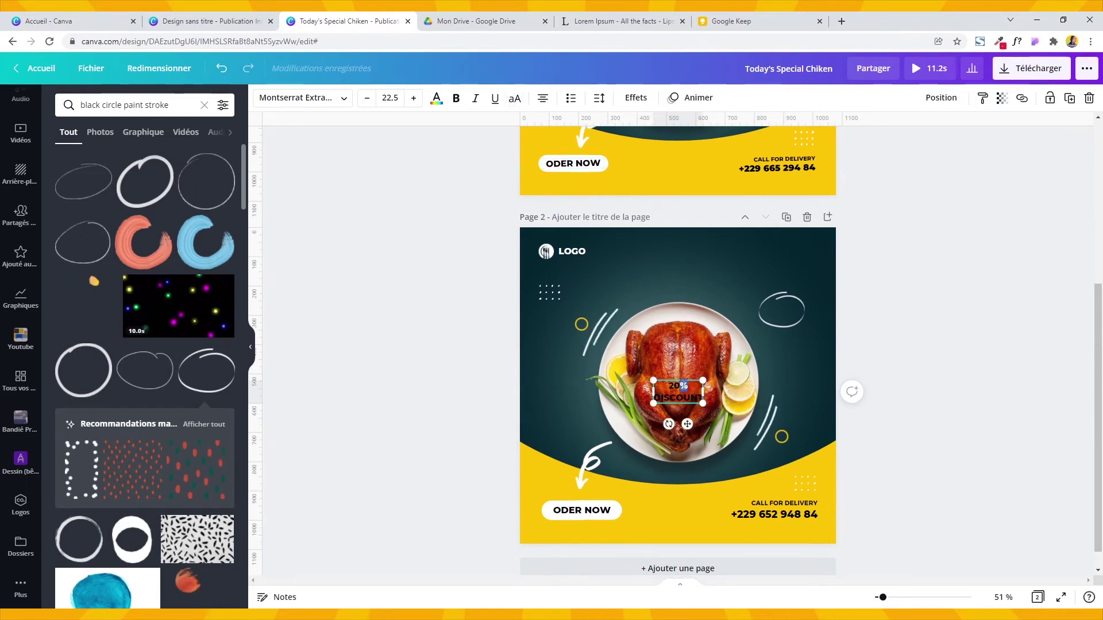
left_click(414, 98)
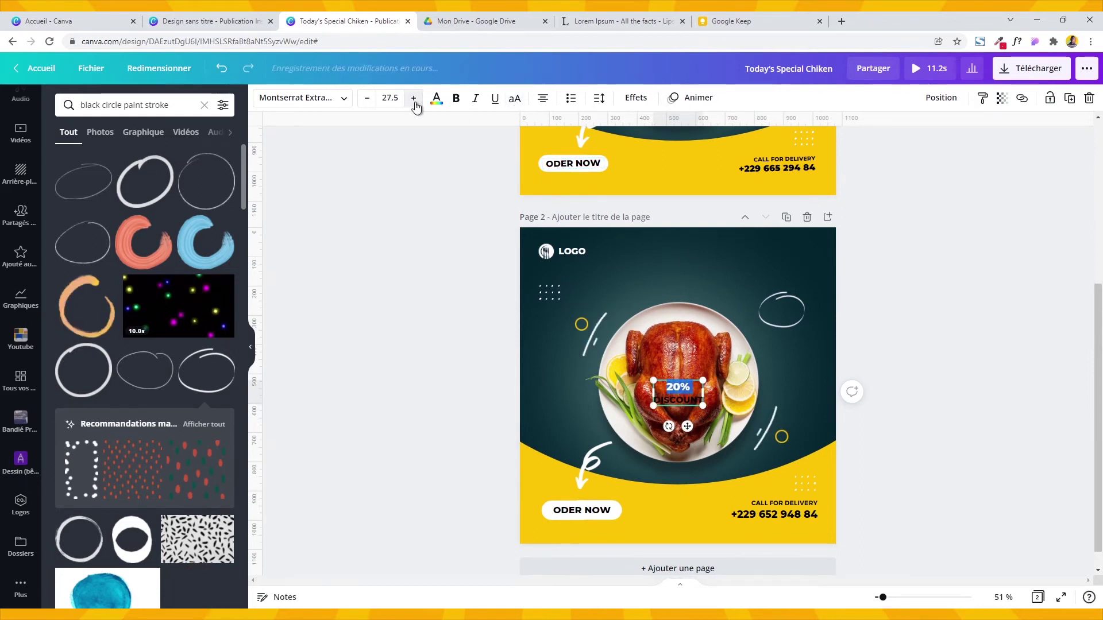
left_click(367, 98)
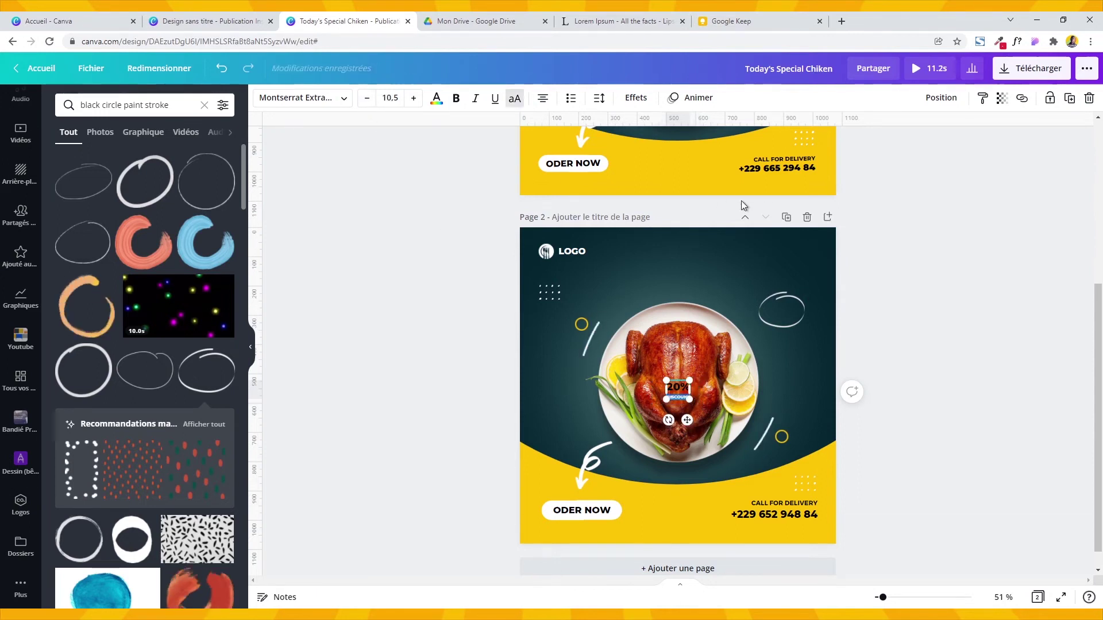
left_click(598, 98)
left_click_drag(736, 164, 721, 165)
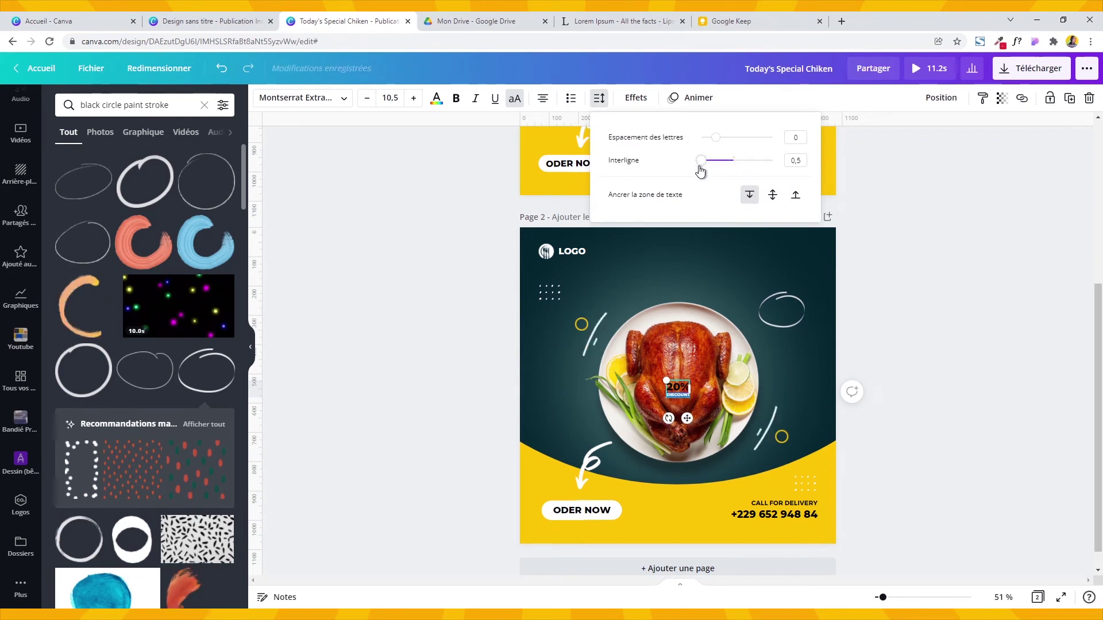
left_click(914, 244)
Move the 20% DISCOUNT text into the white ellipse and colour the 20% yellow
mouse_move(671, 394)
left_mouse_down()
mouse_move(772, 331)
mouse_move(776, 310)
left_mouse_up()
scroll(925, 296, "up", 3)
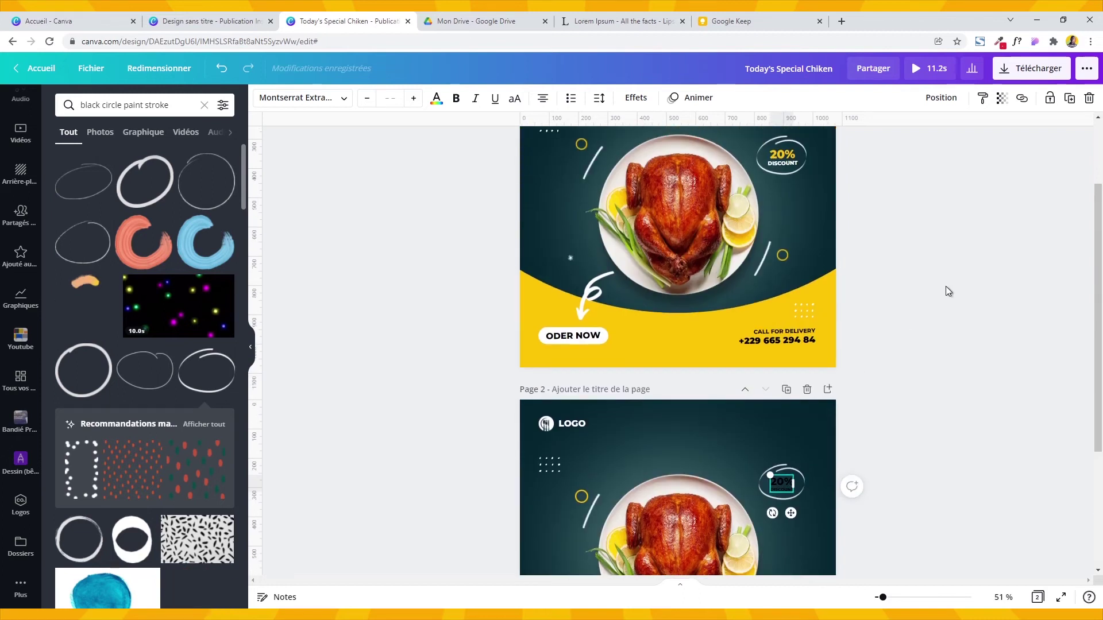
left_click(436, 99)
left_click(932, 370)
scroll(941, 376, "down", 3)
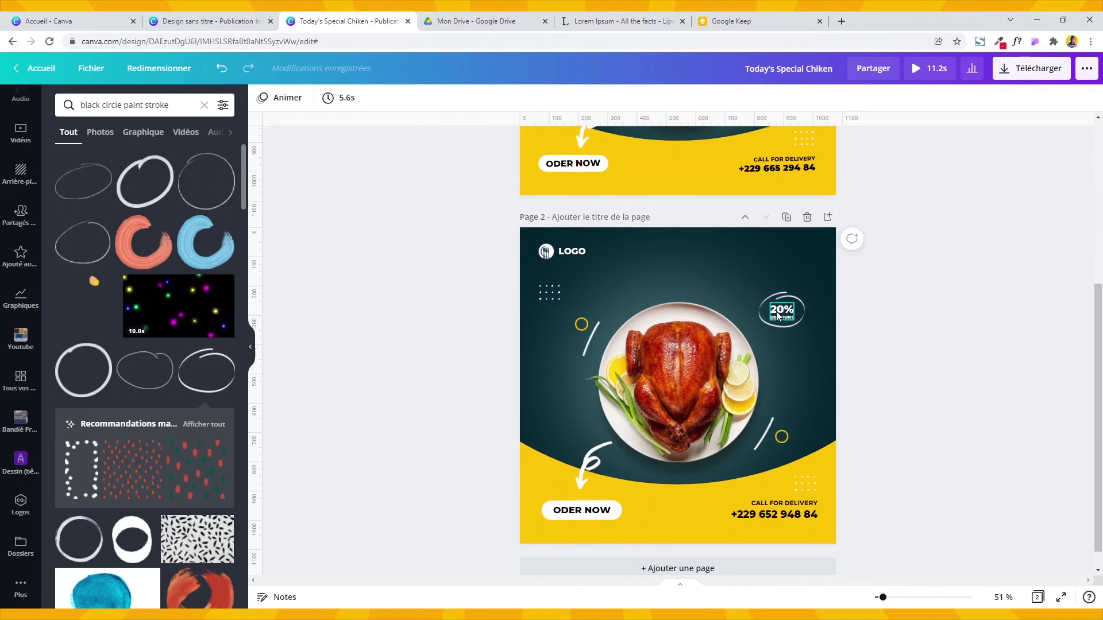
left_click(780, 310)
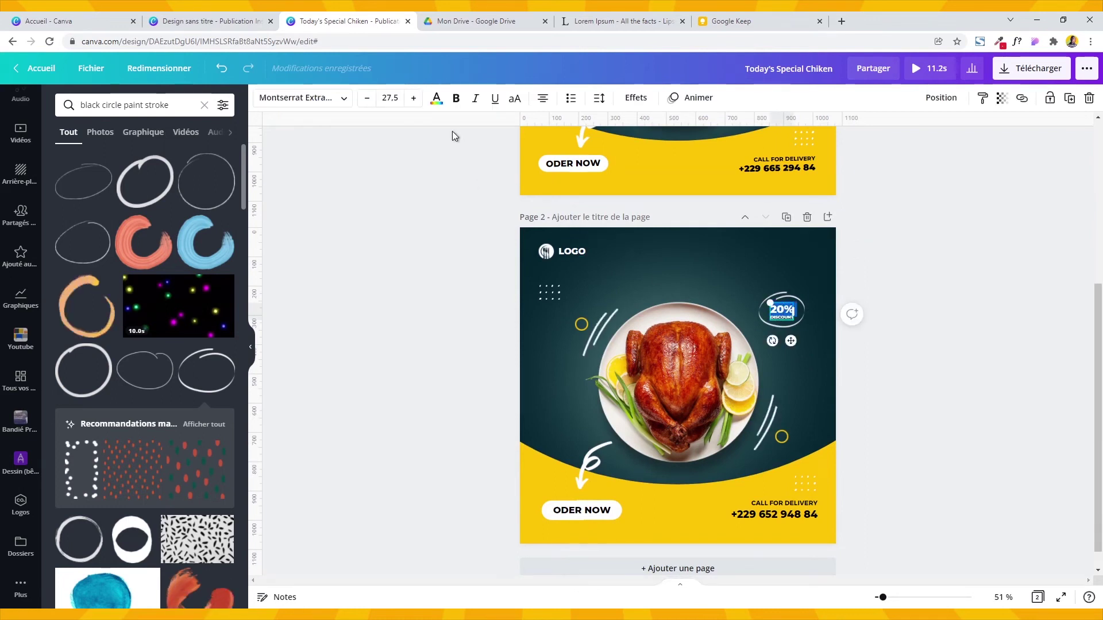
left_click(446, 105)
left_click(166, 163)
Check the yellow-and-white 20% DISCOUNT badge inside the ellipse on page 2
left_click(940, 295)
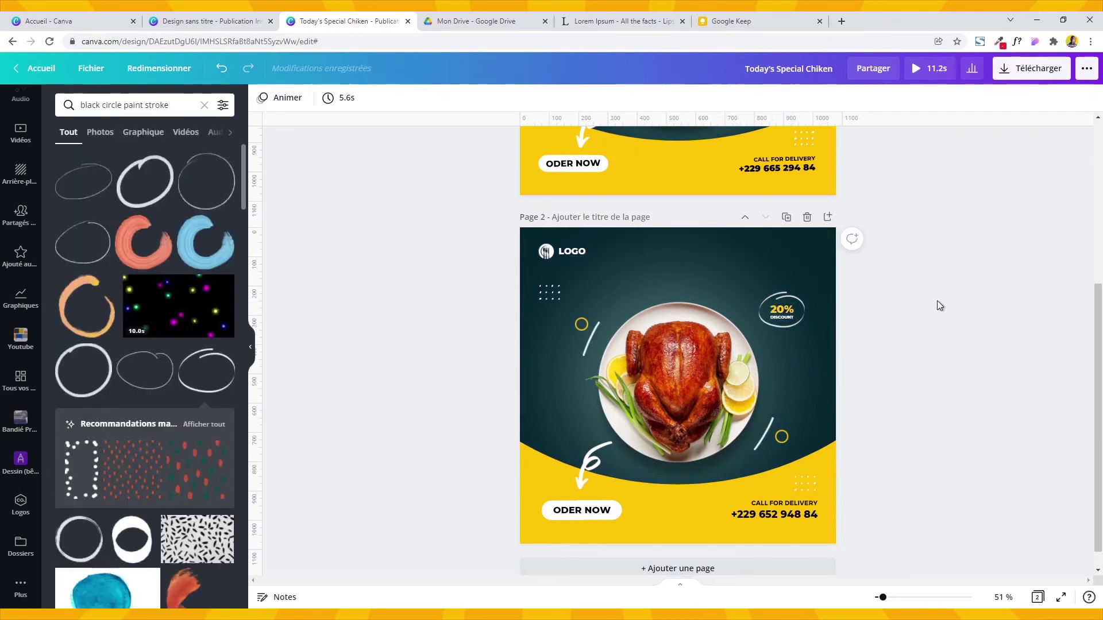
scroll(941, 295, "up", 4)
scroll(941, 296, "down", 3)
left_click(783, 372)
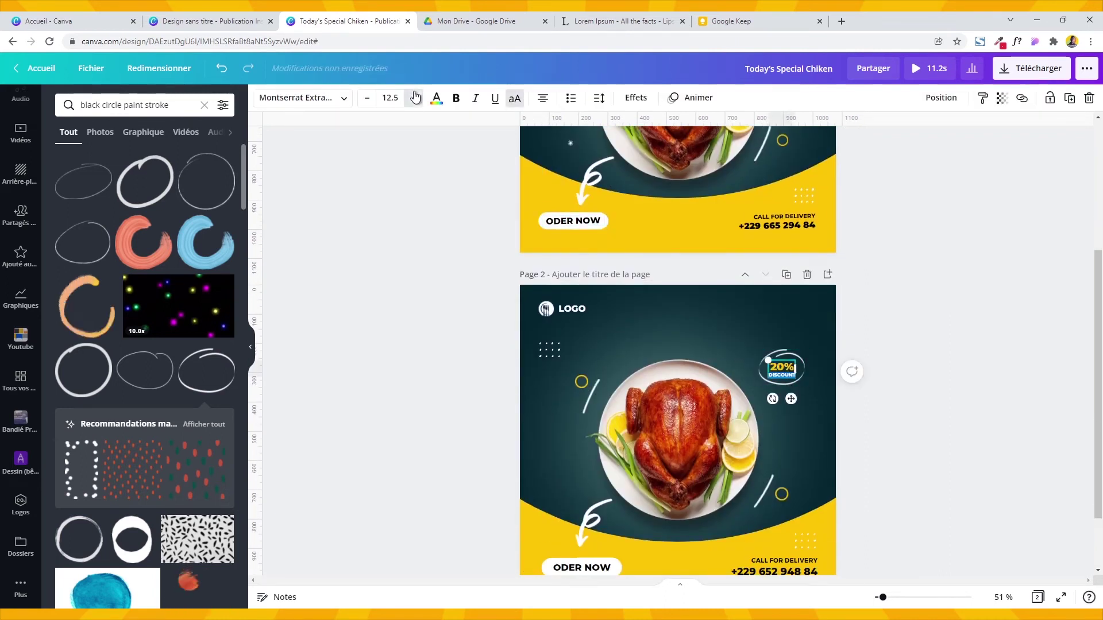
left_click(956, 249)
scroll(960, 255, "up", 2)
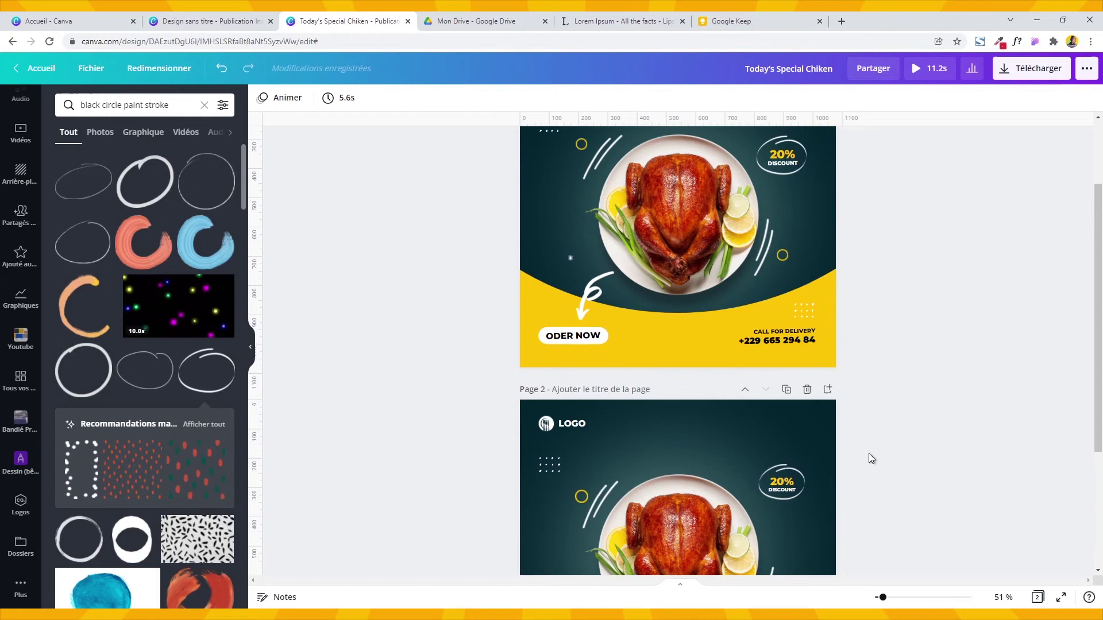
left_click(789, 483)
left_click(948, 376)
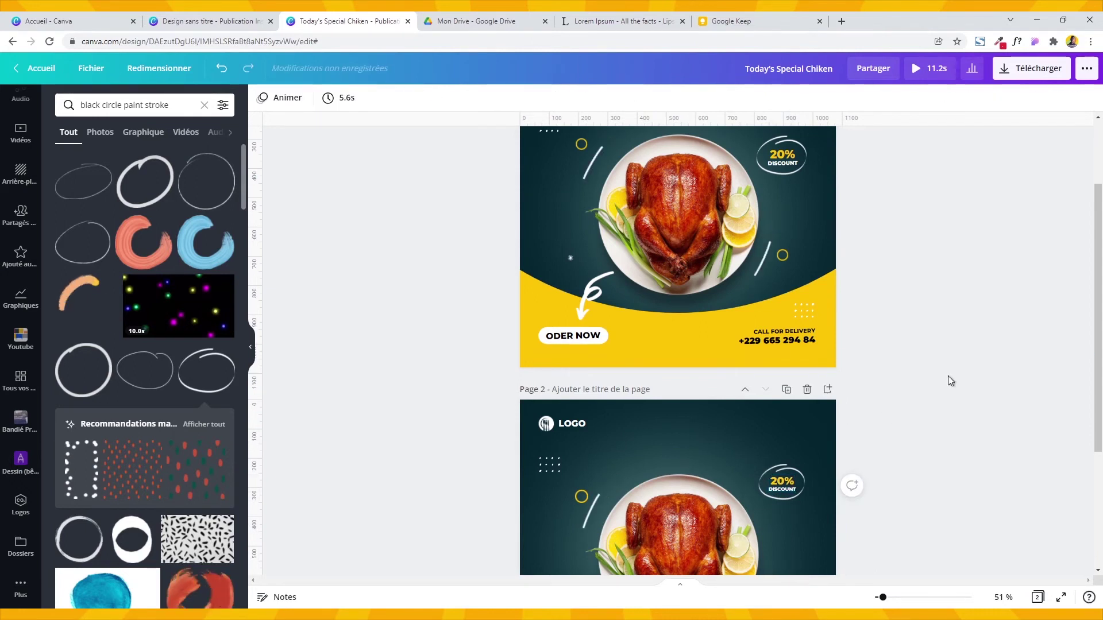
scroll(948, 375, "down", 3)
scroll(948, 373, "up", 5)
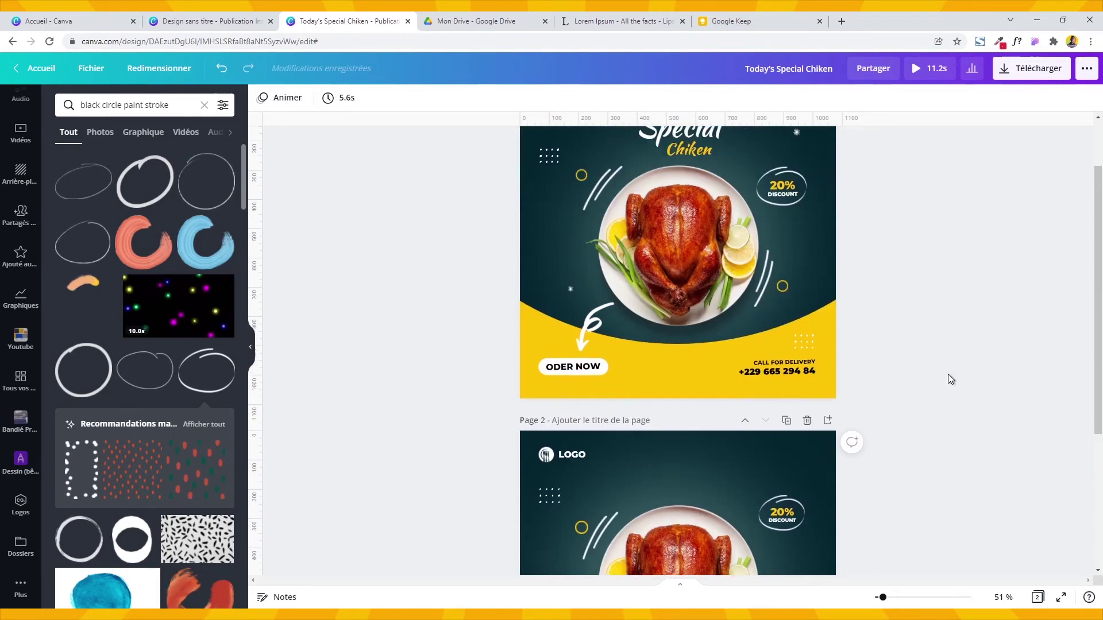
scroll(947, 373, "down", 5)
Clear the Elements search and search for an orange leaf illustration
left_click(166, 106)
key("ctrl+a")
key("BackSpace")
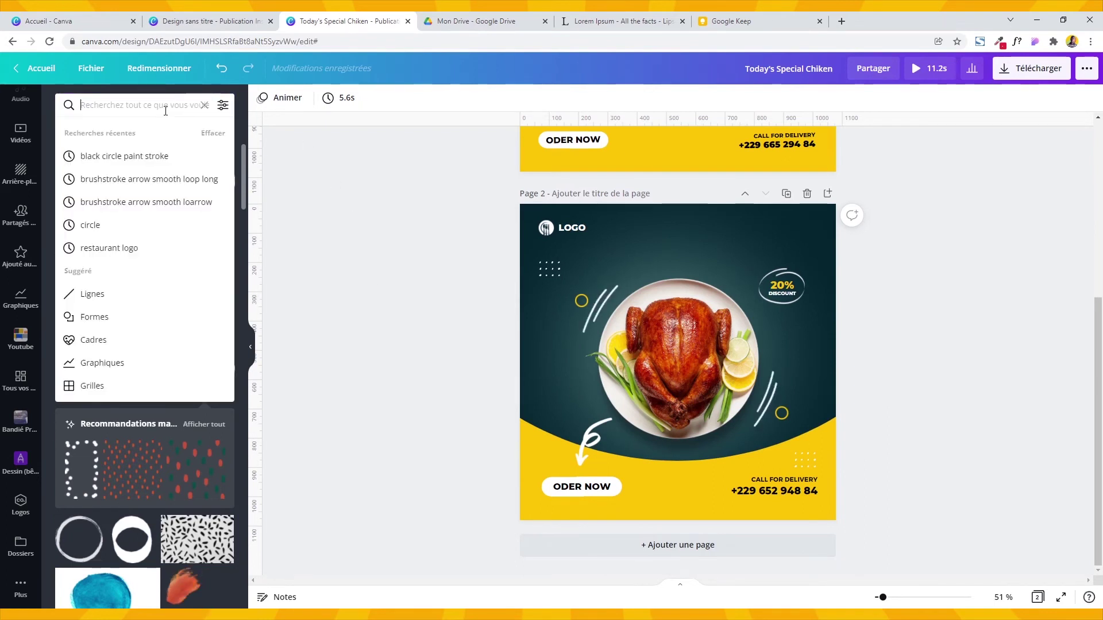
type("orange")
key("BackSpace")
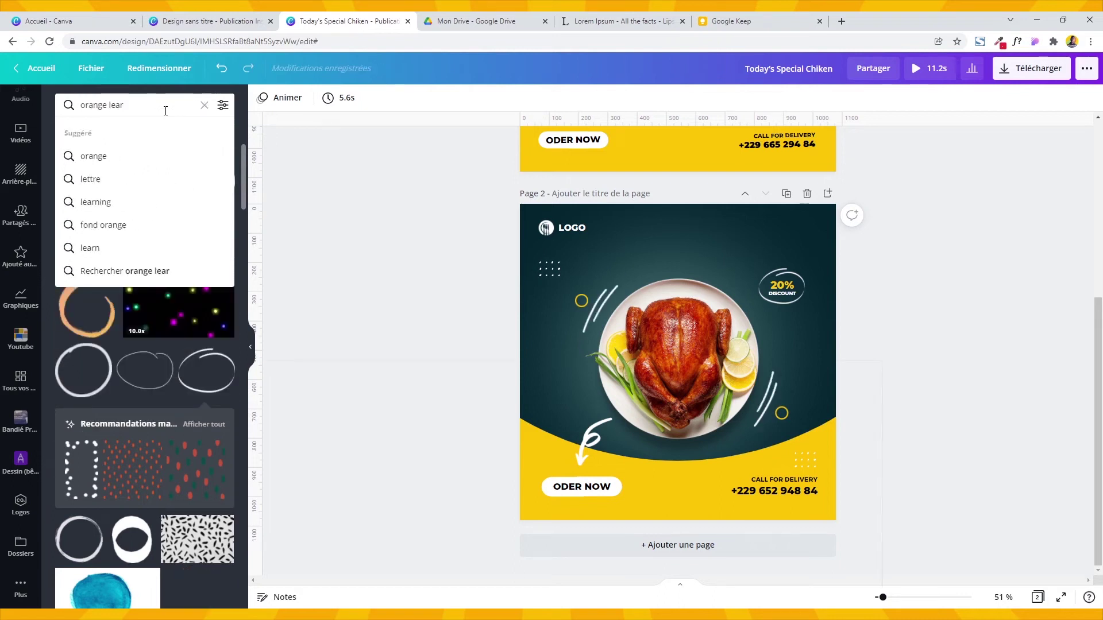
type("f")
type(" i")
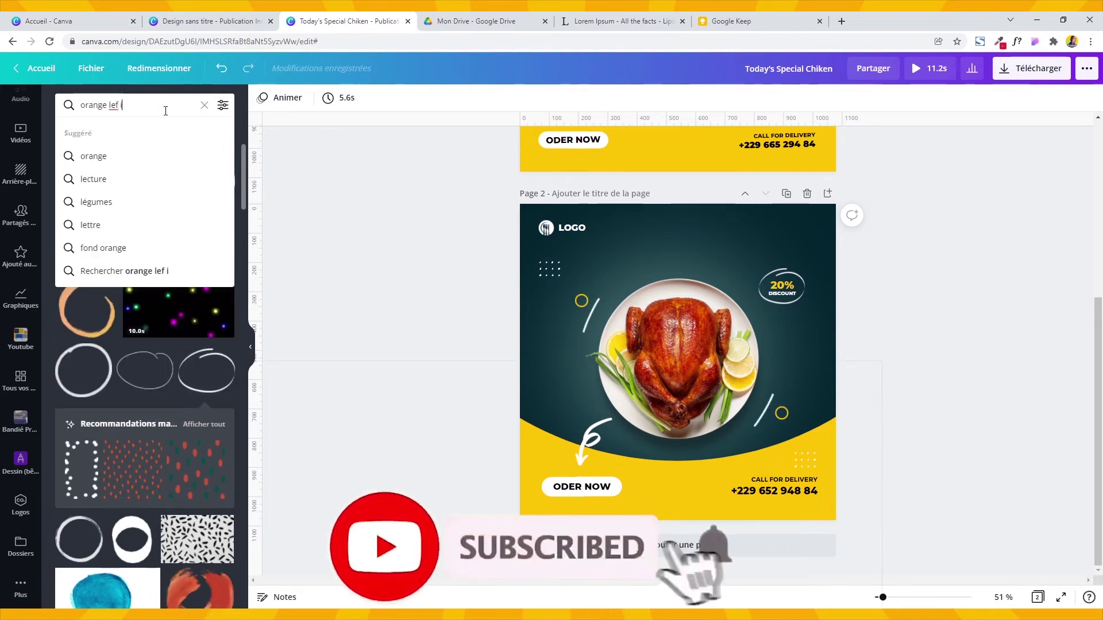
type("llustration")
key("Return")
Fix the misspelled 'leaf' and rerun the 'orange leaf illustration' search
left_click(112, 105)
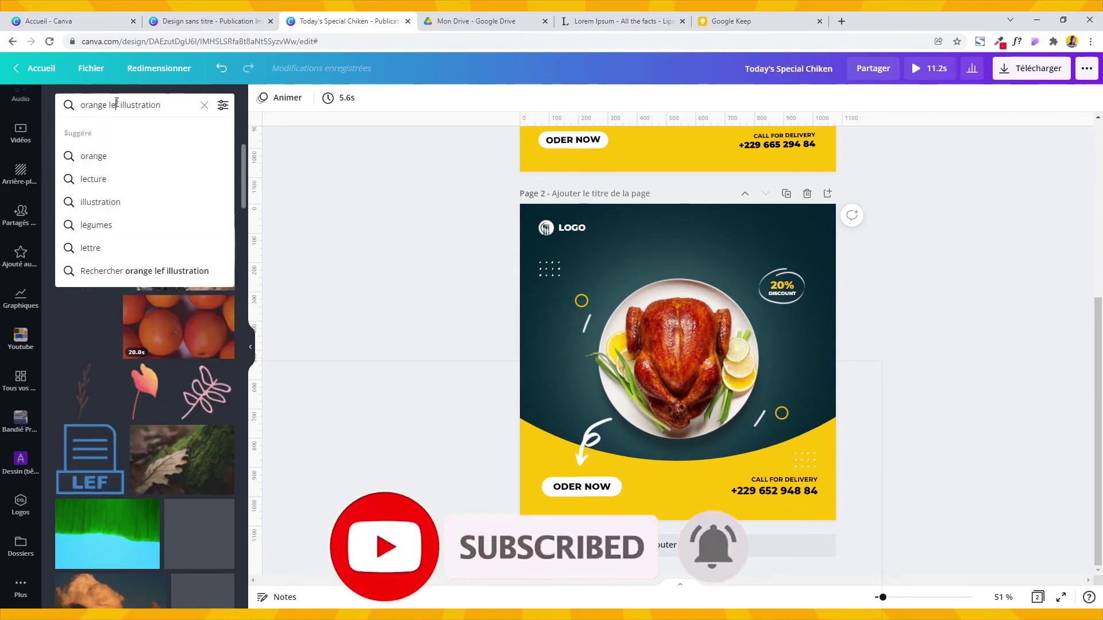
type("a")
key("Return")
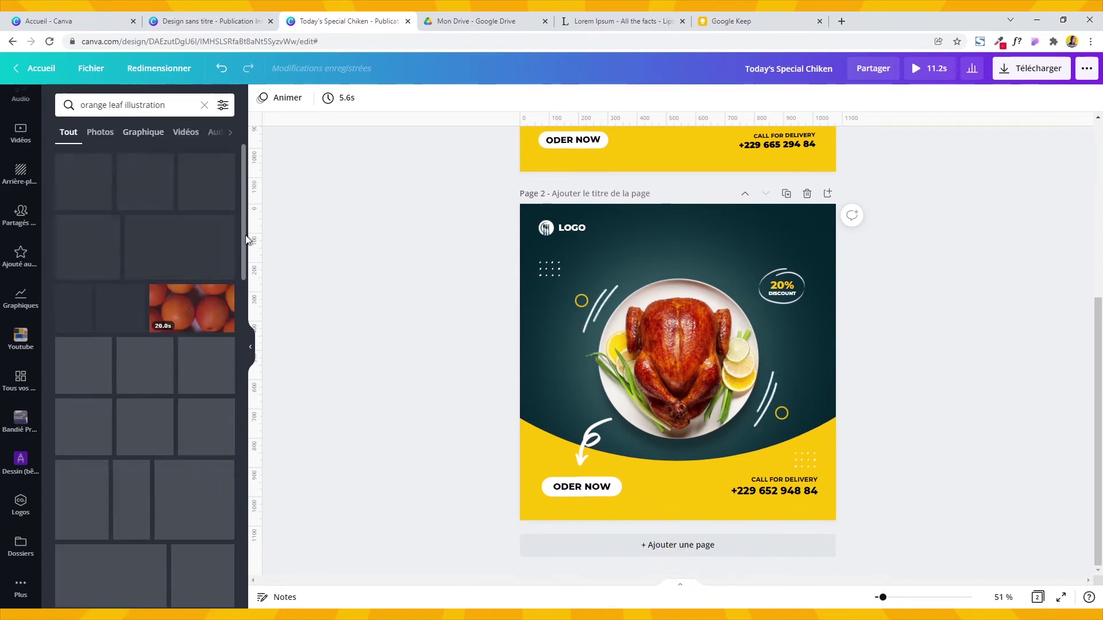
scroll(17, 178, "up", 5)
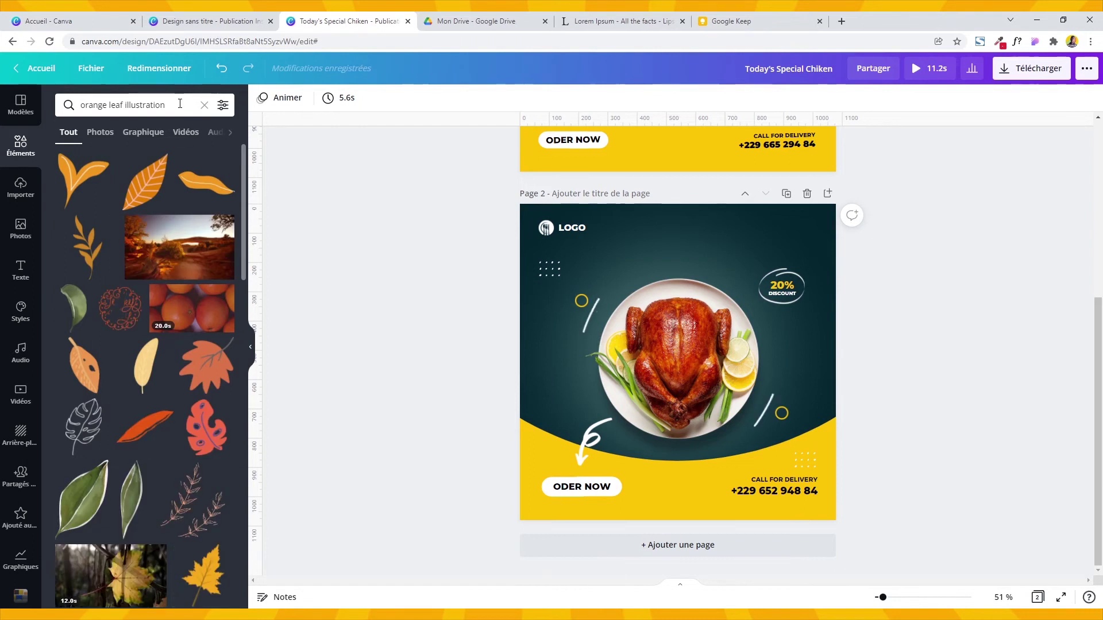
scroll(131, 220, "down", 3)
scroll(131, 219, "down", 5)
Add the orange flower graphic, recolour it white and shrink it to a tiny accent
left_click(85, 181)
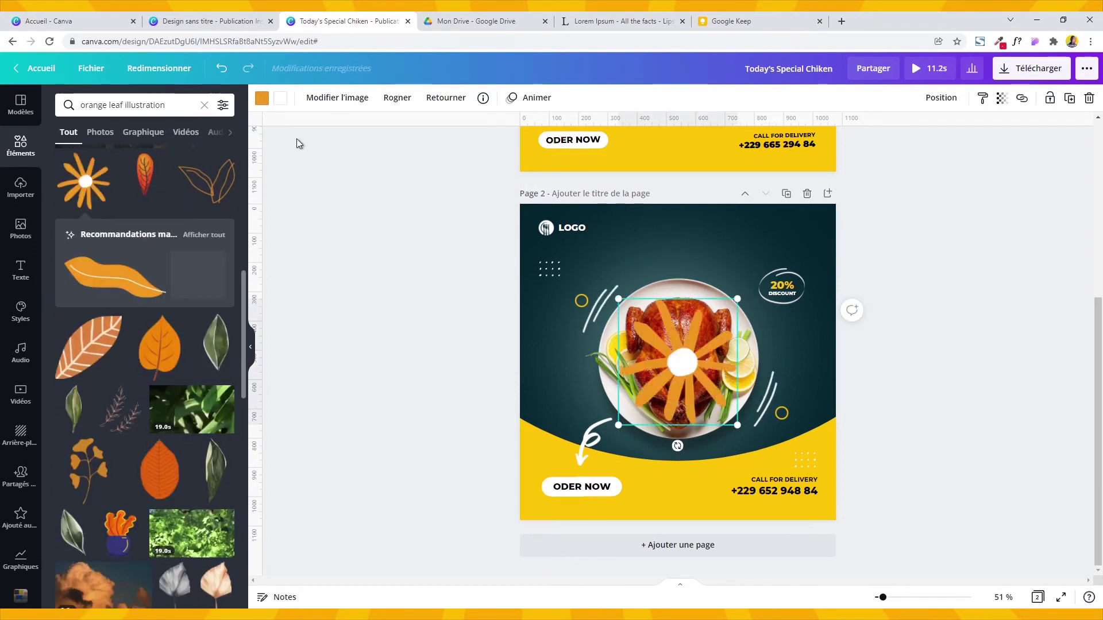
left_click(262, 98)
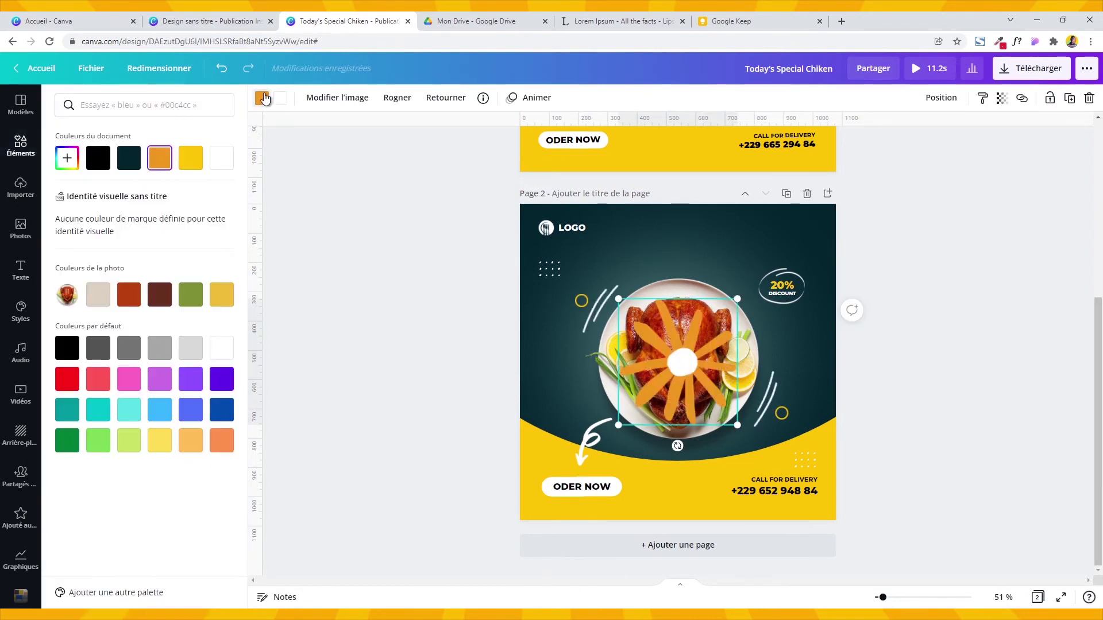
left_click(224, 163)
mouse_move(741, 294)
left_mouse_down()
mouse_move(630, 414)
mouse_move(572, 420)
left_mouse_up()
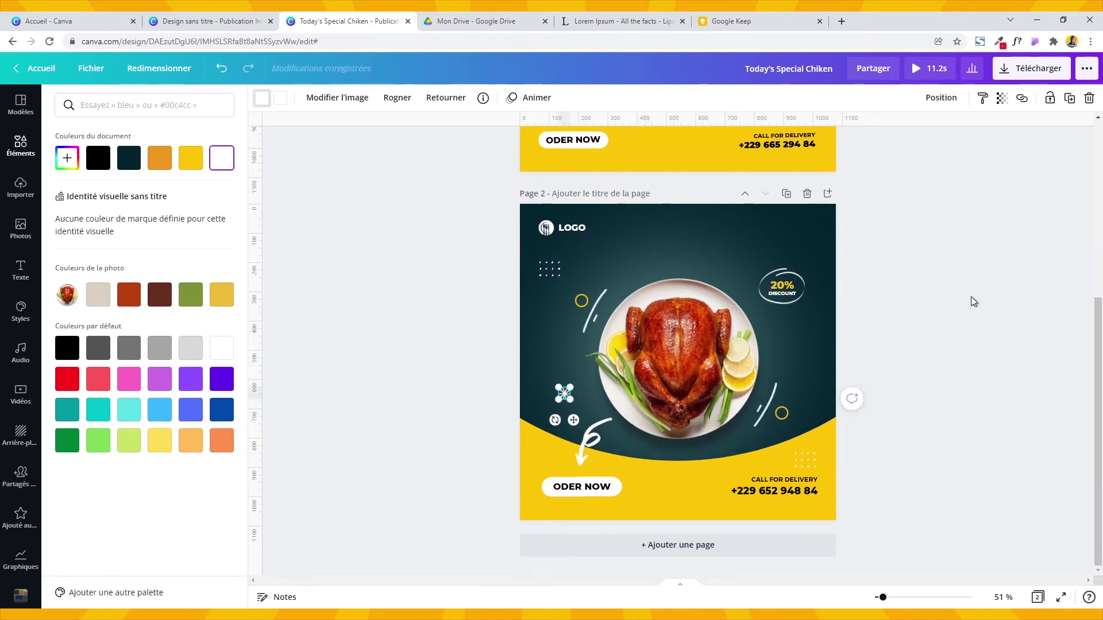
Place the small white flower accent beside the 20% DISCOUNT badge
scroll(970, 296, "up", 3)
scroll(970, 296, "down", 3)
left_click_drag(556, 384, 569, 398)
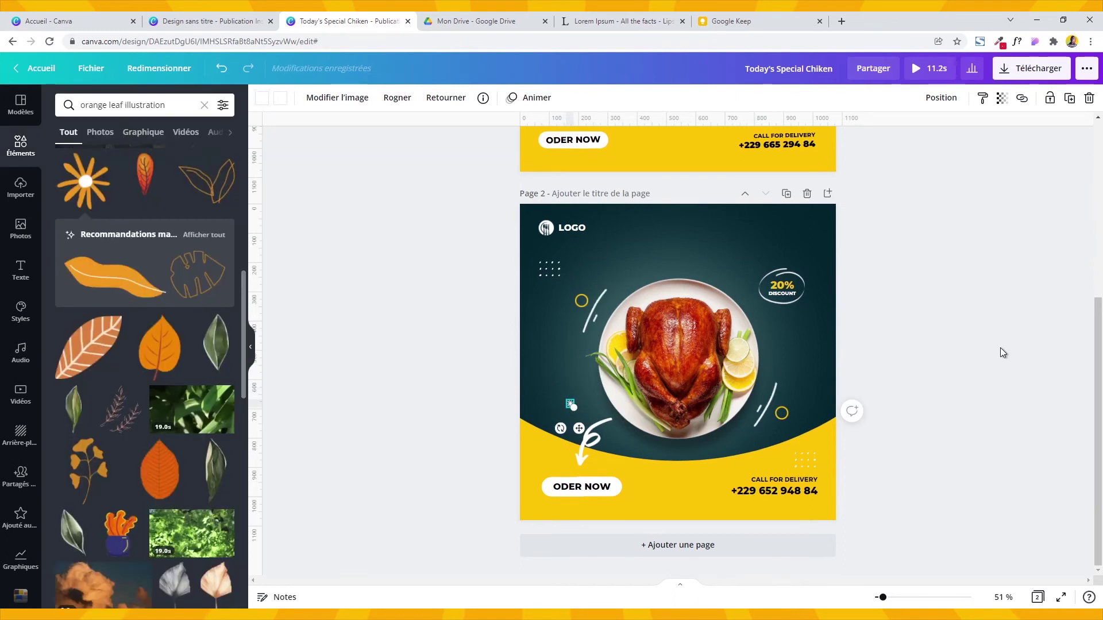
left_click(1001, 352)
scroll(1001, 352, "up", 4)
scroll(580, 434, "down", 4)
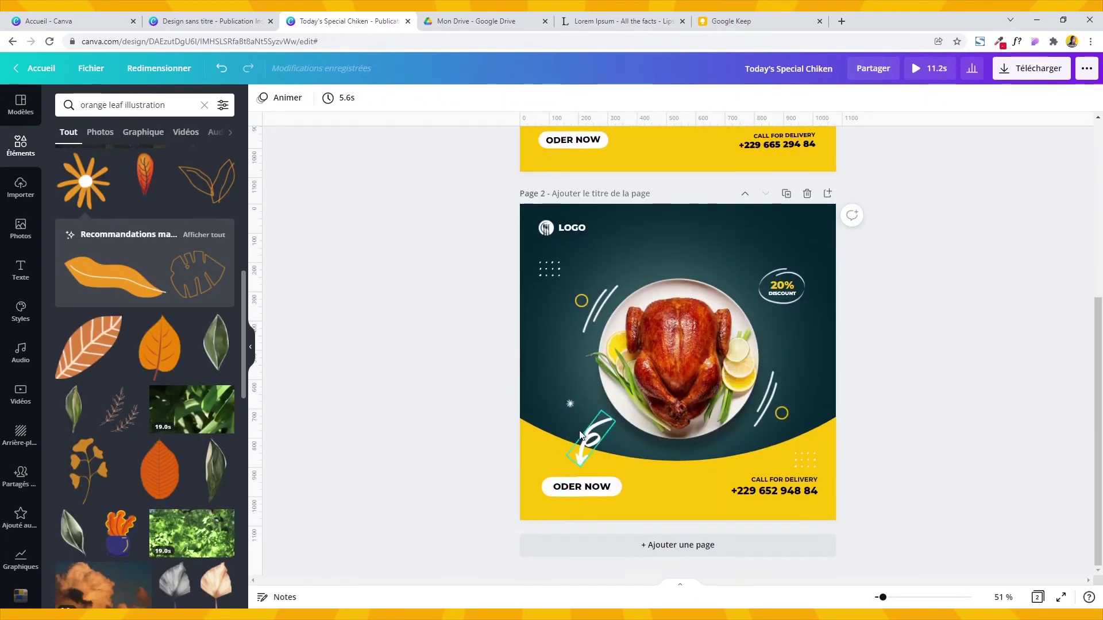
left_click_drag(580, 418, 794, 252)
scroll(876, 260, "up", 5)
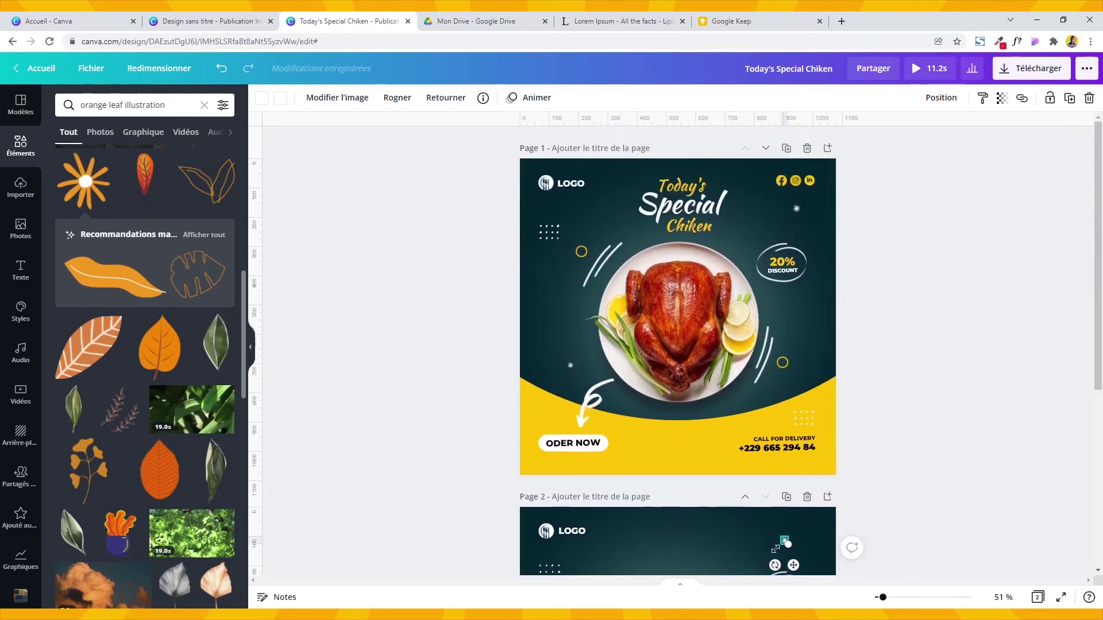
scroll(856, 475, "down", 4)
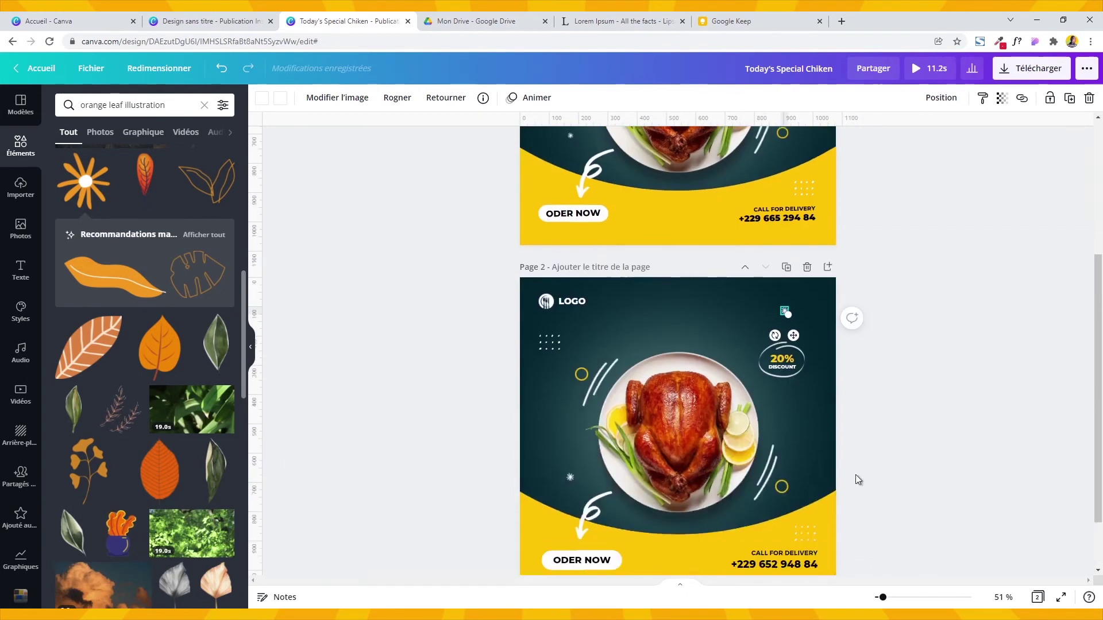
left_click(940, 339)
Add the Facebook and Instagram icons to page 2 from Recently used
left_click(204, 105)
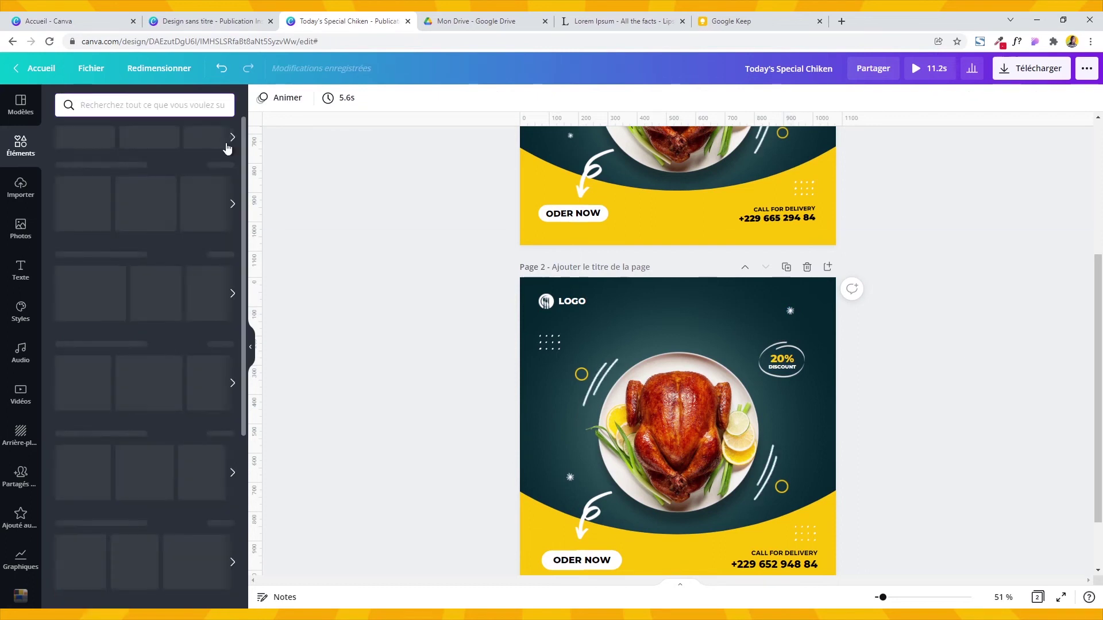
left_click(221, 165)
scroll(355, 248, "down", 1)
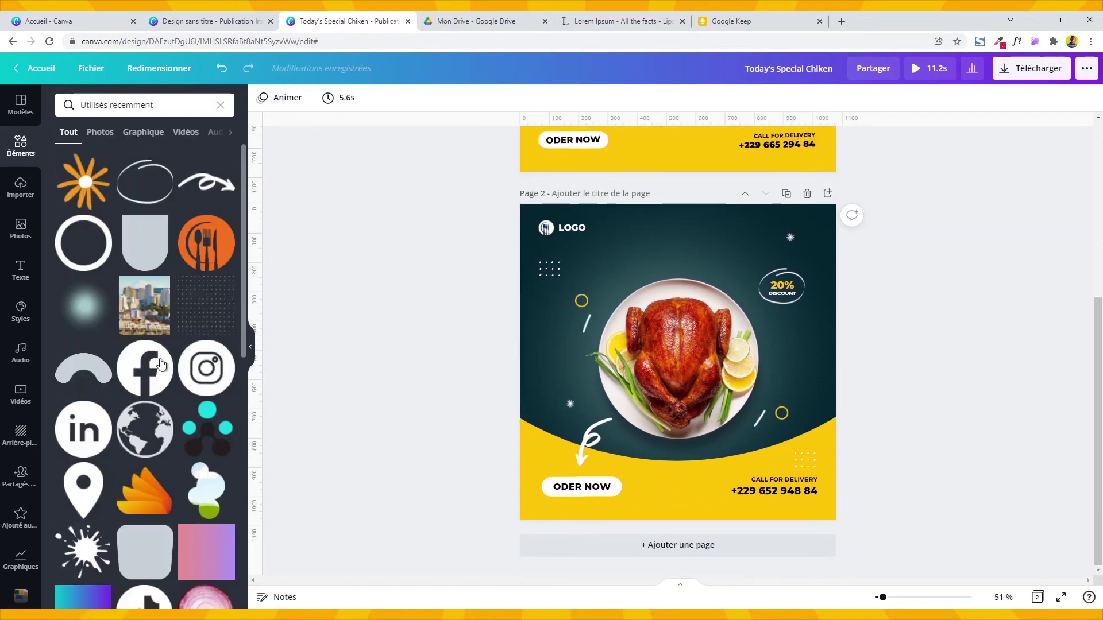
left_click(145, 368)
left_click(206, 367)
Add the LinkedIn icon and colour the Facebook, Instagram and LinkedIn icons yellow
left_click(84, 427)
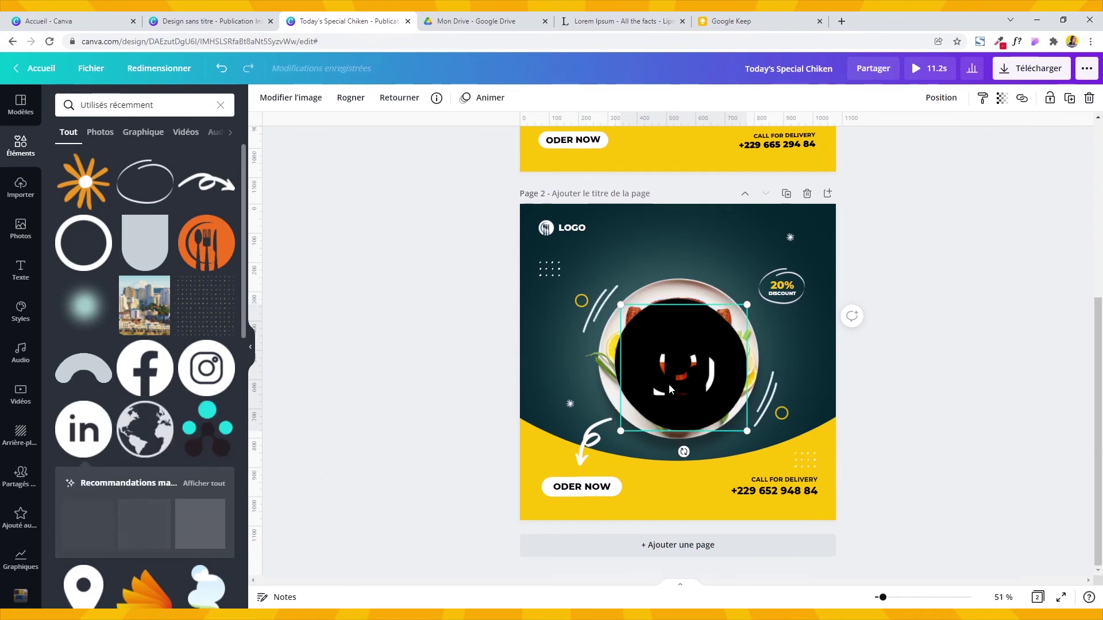
left_click_drag(668, 383, 762, 431)
left_click_drag(632, 385, 556, 405)
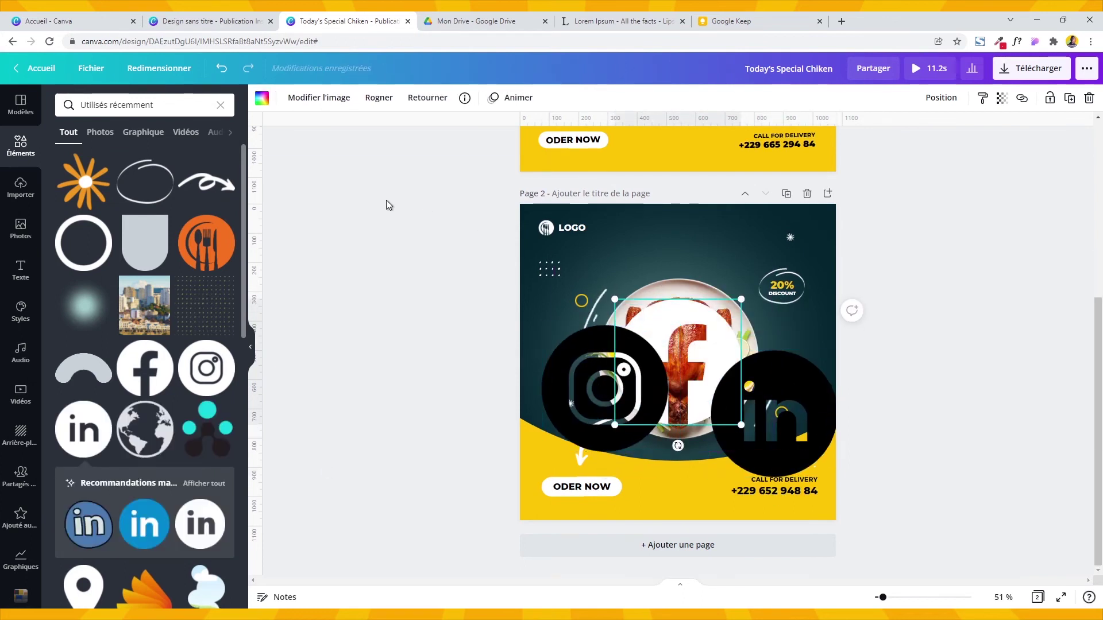
left_click(262, 98)
left_click(159, 158)
left_click(574, 402)
left_click(159, 158)
left_click(759, 413)
left_click(159, 158)
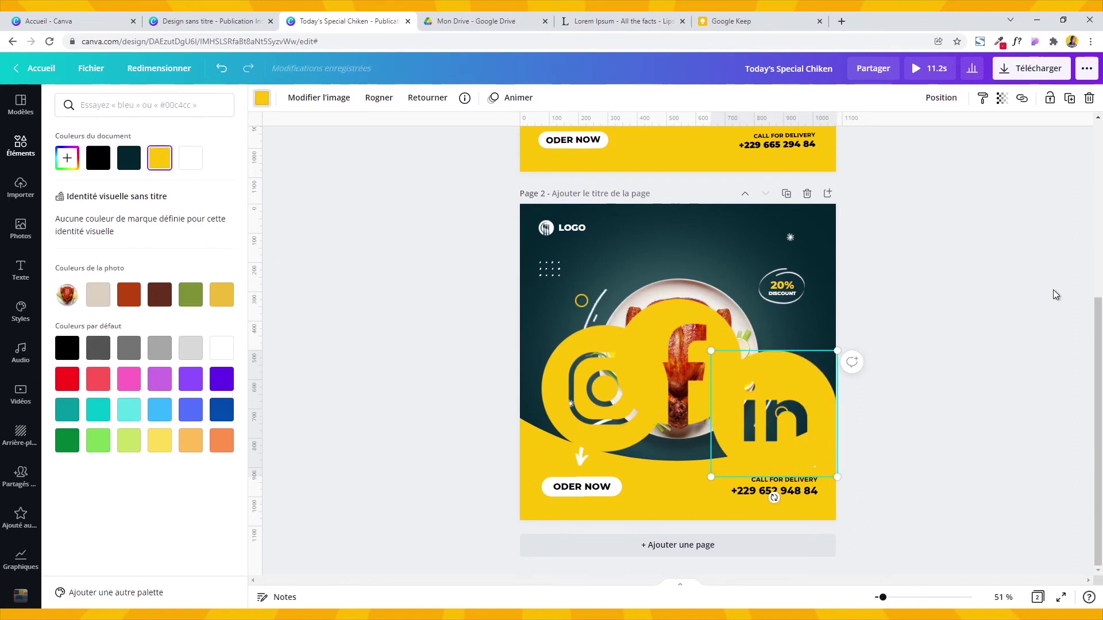
Shrink the three yellow icons and line them up in a row at top right
scroll(1053, 289, "up", 3)
scroll(1053, 289, "down", 3)
left_click(741, 307)
mouse_move(741, 307)
left_mouse_down()
mouse_move(633, 443)
mouse_move(780, 246)
left_mouse_up()
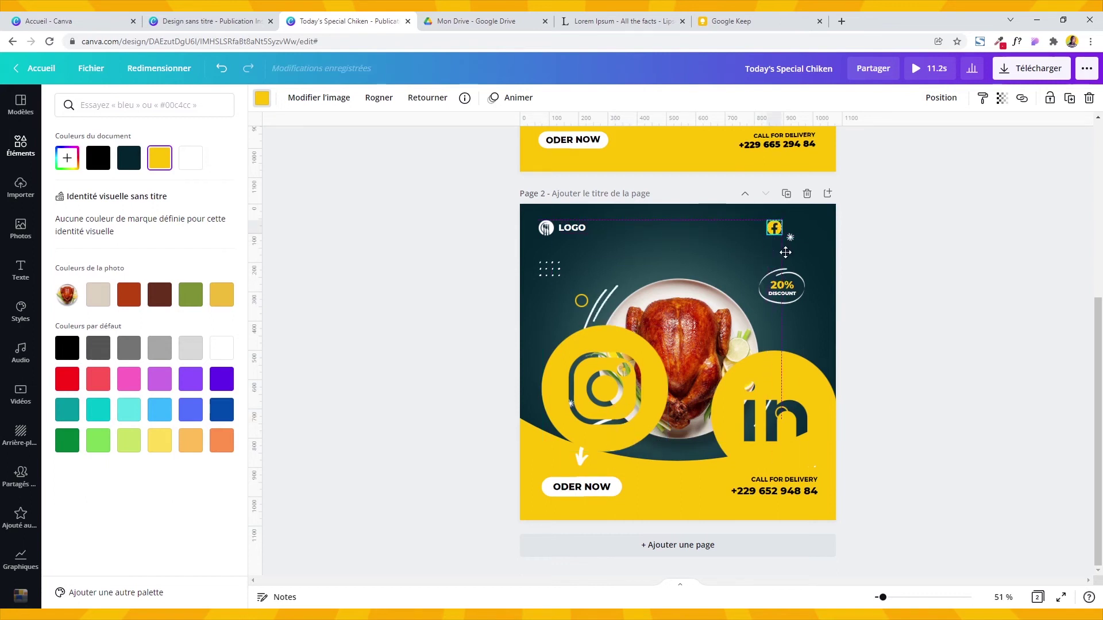
mouse_move(609, 419)
left_mouse_down()
mouse_move(783, 322)
mouse_move(850, 308)
left_mouse_up()
mouse_move(913, 350)
left_mouse_down()
mouse_move(820, 290)
mouse_move(791, 249)
left_mouse_up()
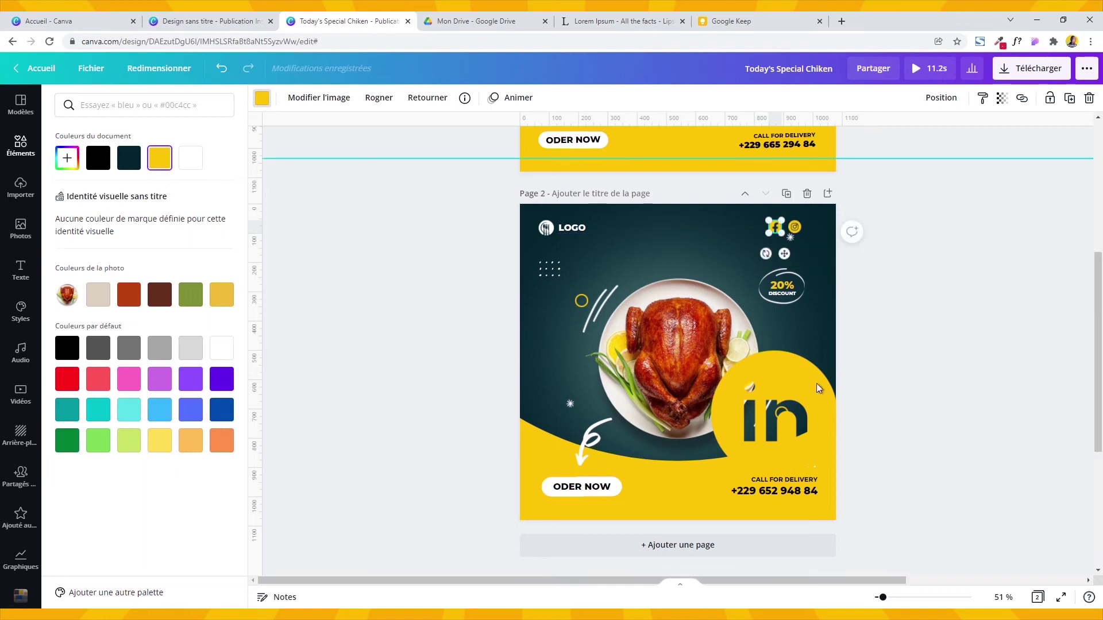
left_click_drag(809, 400, 729, 269)
left_click_drag(632, 347, 758, 239)
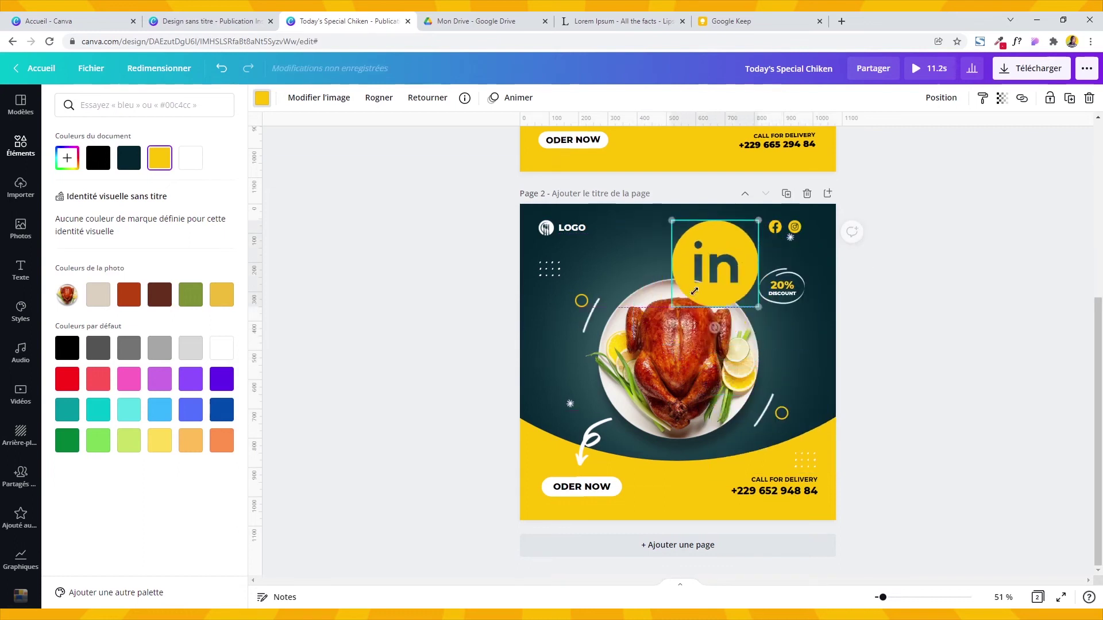
left_click_drag(759, 250, 818, 253)
Nudge the Instagram and Facebook icons onto the alignment guides of the row
left_click(893, 267)
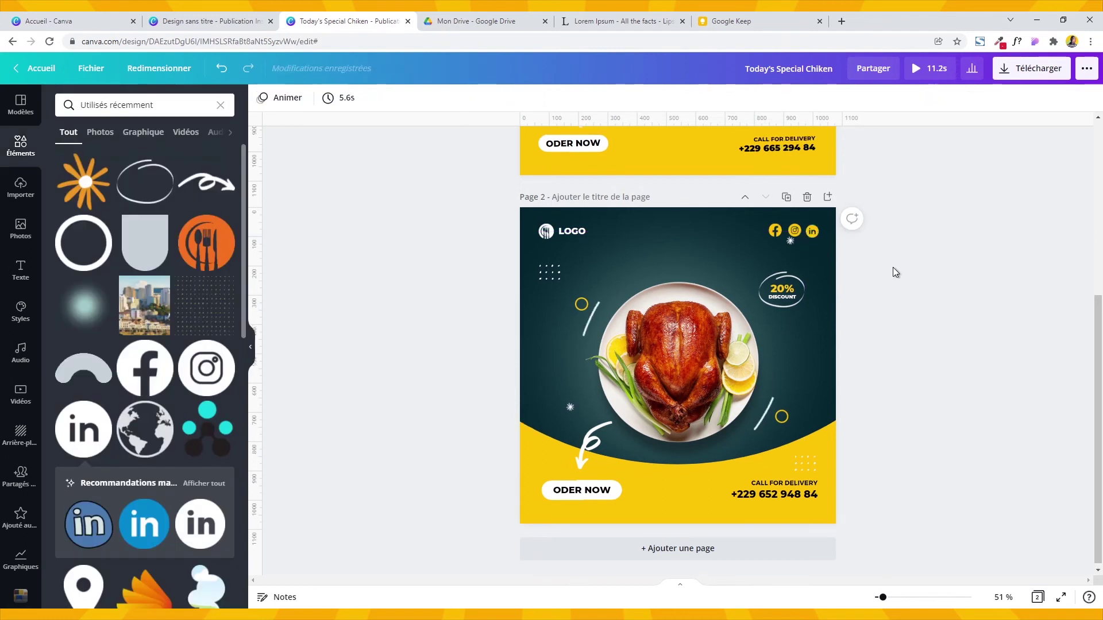
scroll(893, 267, "up", 2)
mouse_move(767, 340)
left_mouse_down()
mouse_move(828, 336)
mouse_move(790, 363)
left_mouse_up()
left_click(979, 319)
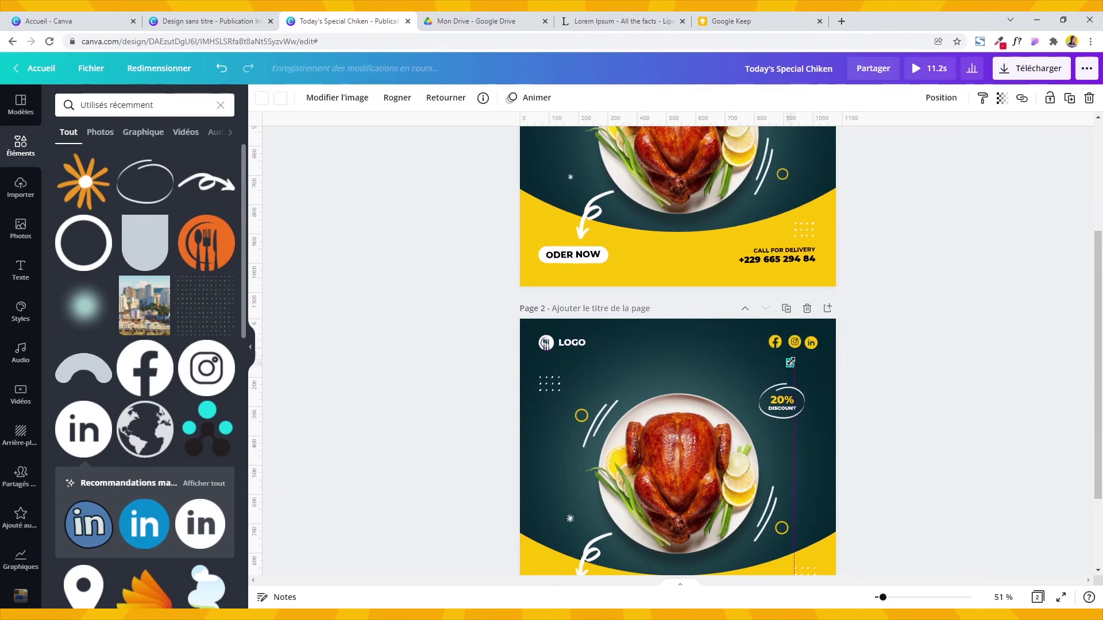
left_click(794, 342)
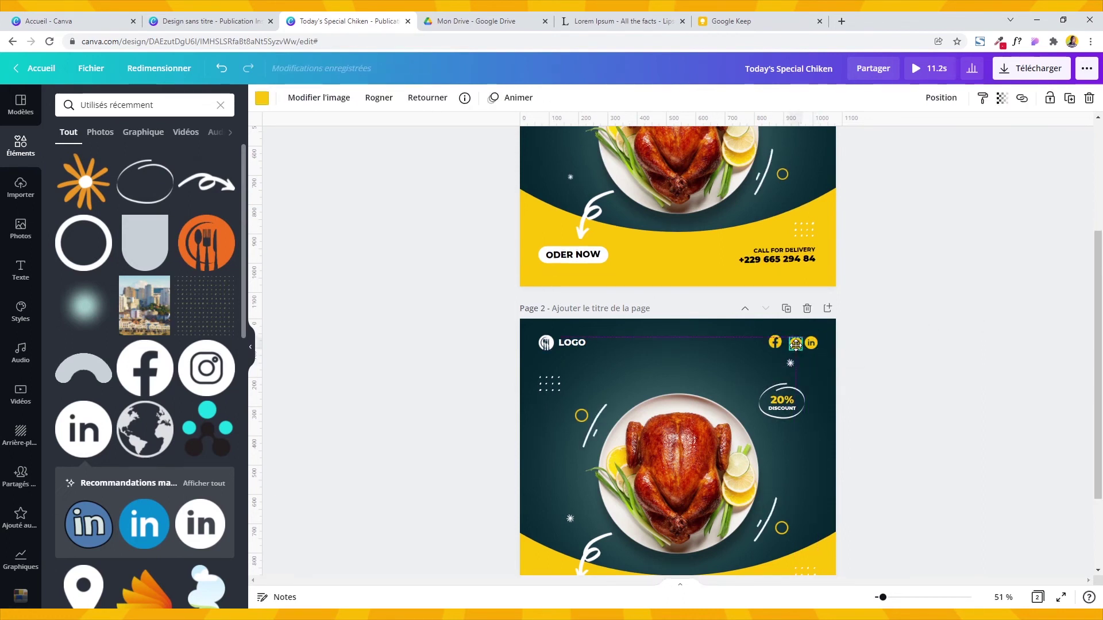
left_click_drag(795, 344, 794, 343)
left_click(776, 360)
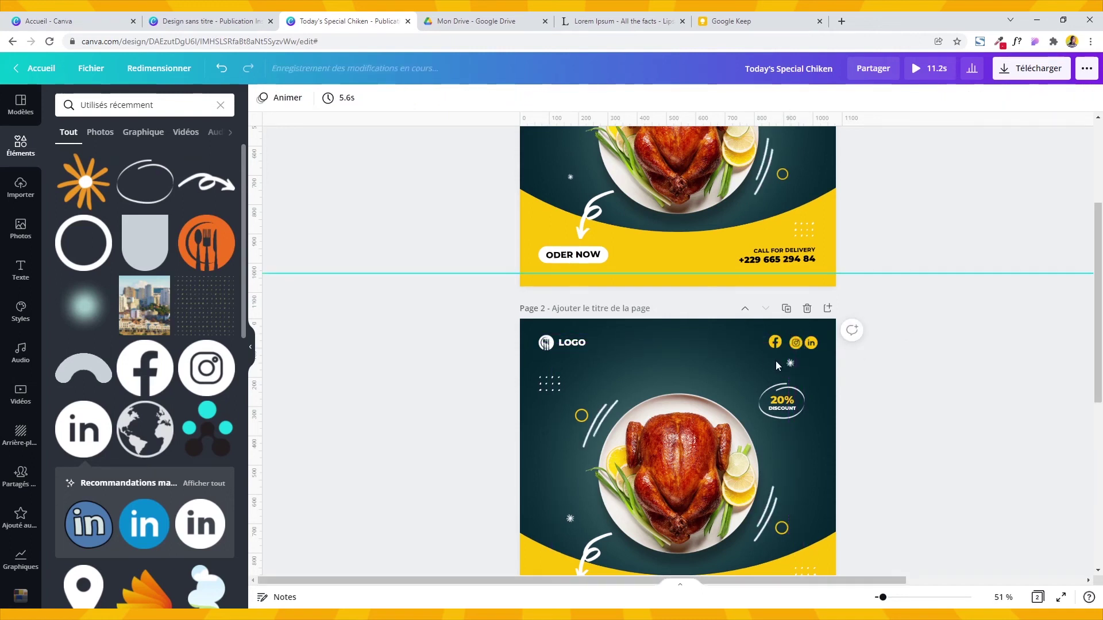
left_click_drag(787, 363, 788, 366)
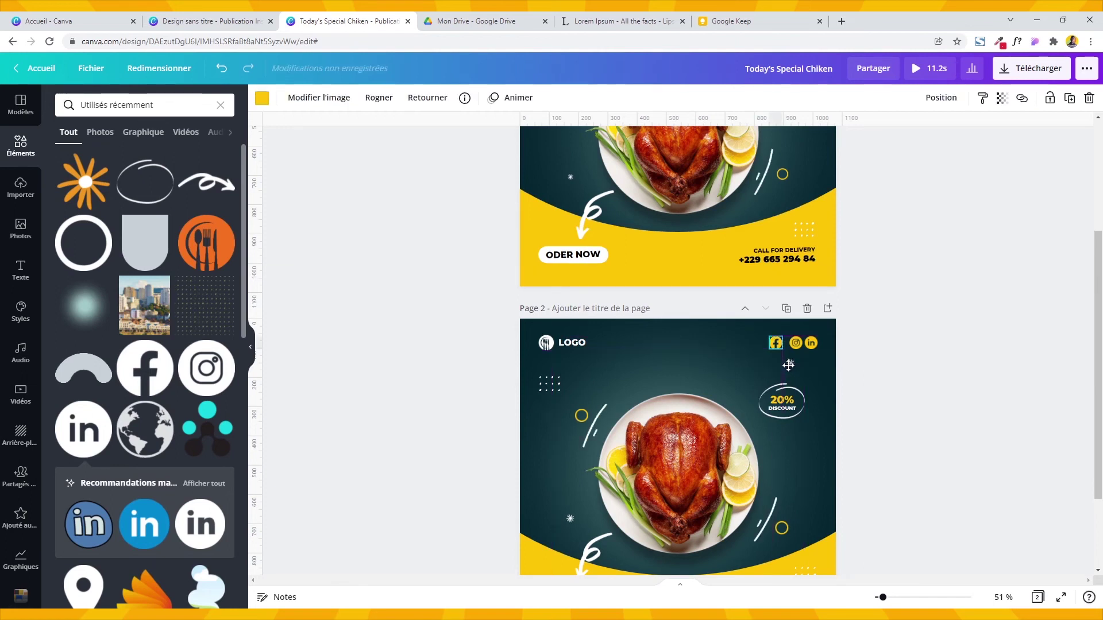
left_click(880, 319)
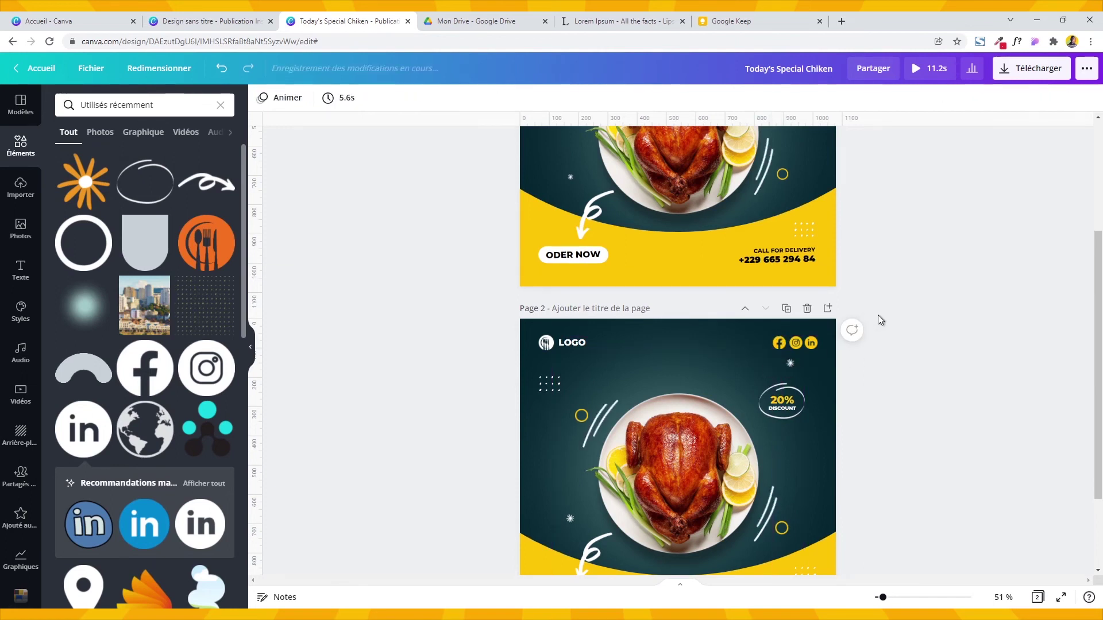
left_click(797, 347)
left_click(900, 313)
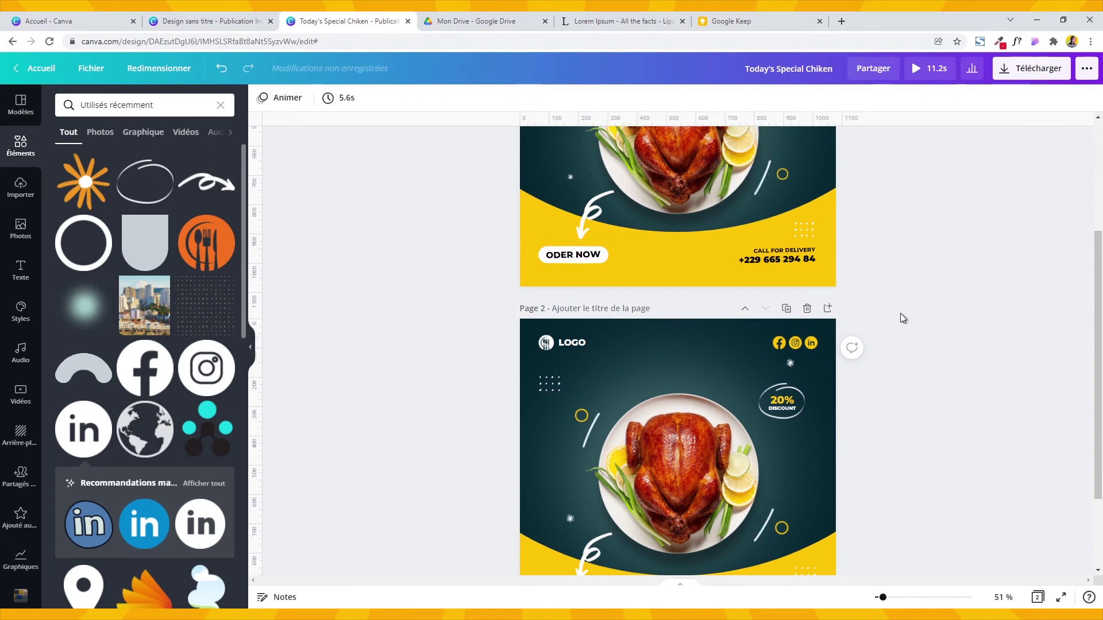
Reposition the 20% DISCOUNT badge below the social icons
scroll(901, 313, "down", 2)
left_click(790, 256)
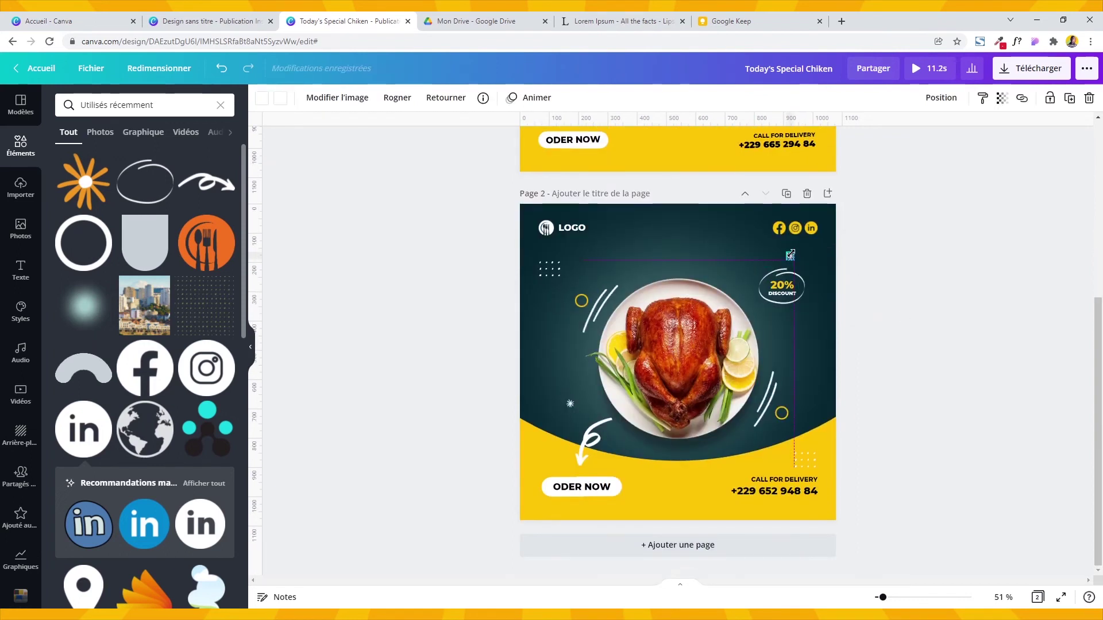
left_click(915, 259)
scroll(918, 264, "up", 5)
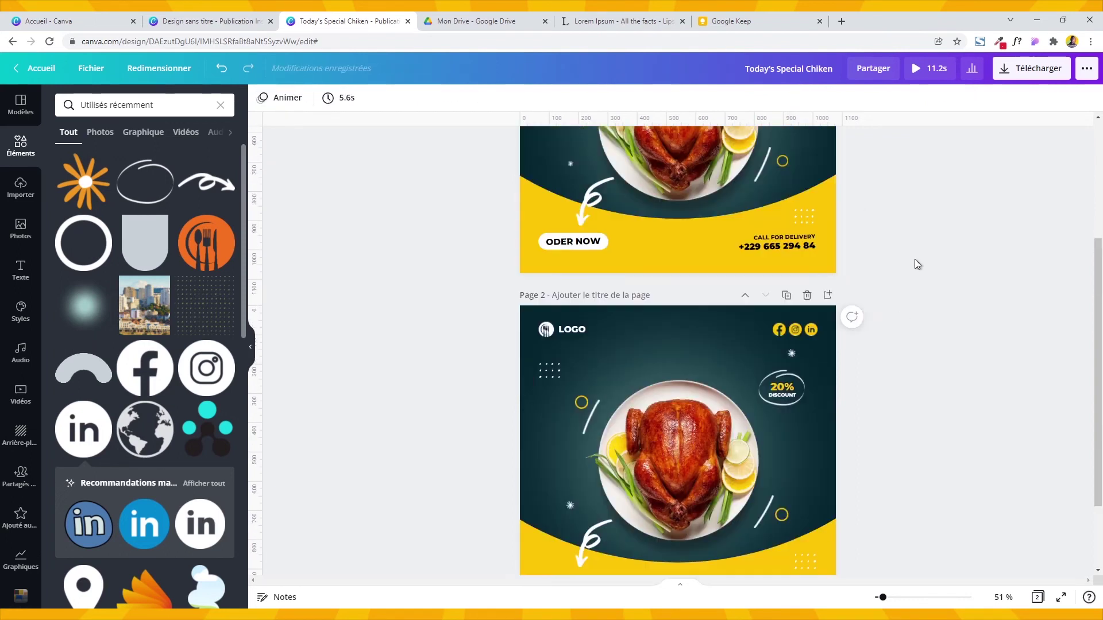
scroll(914, 260, "down", 5)
mouse_move(939, 330)
left_mouse_down()
mouse_move(757, 266)
mouse_move(780, 297)
left_mouse_up()
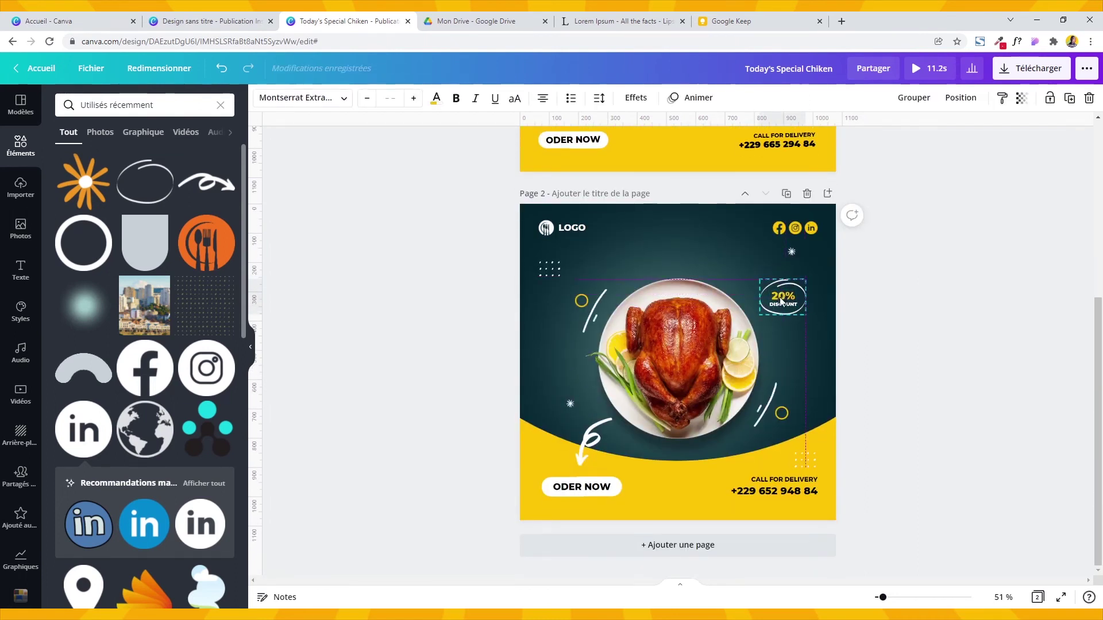
left_click(930, 287)
Nudge the white flower accent between the icons and the badge, comparing with page 1
scroll(930, 287, "up", 3)
scroll(928, 319, "up", 2)
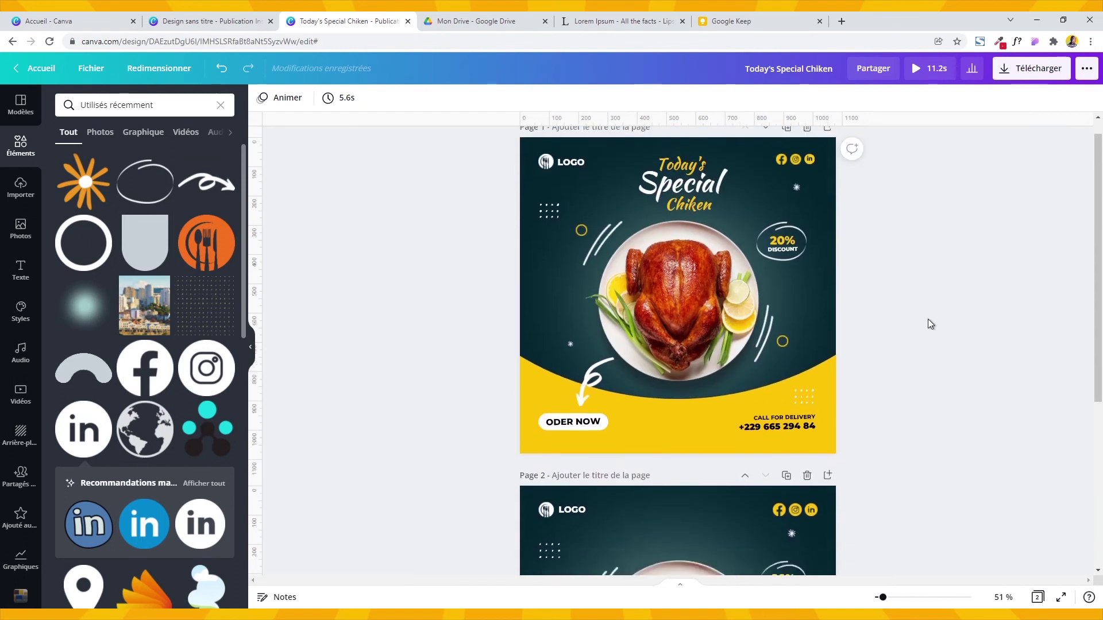
scroll(928, 319, "down", 3)
left_click_drag(795, 382, 803, 406)
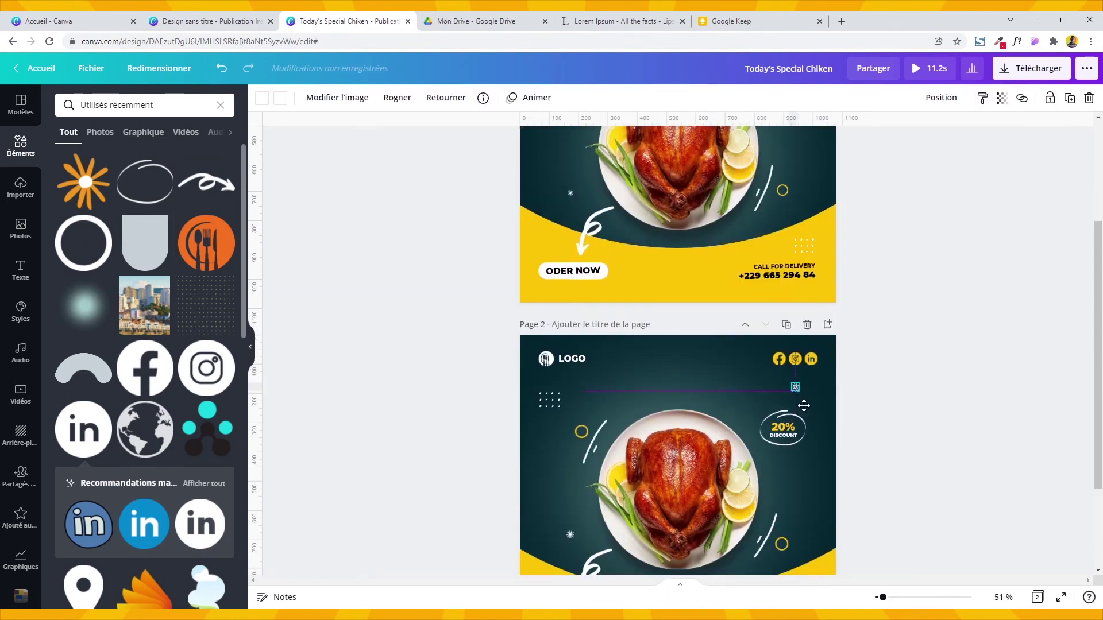
left_click(936, 321)
scroll(935, 322, "up", 3)
scroll(936, 322, "down", 5)
scroll(935, 322, "up", 5)
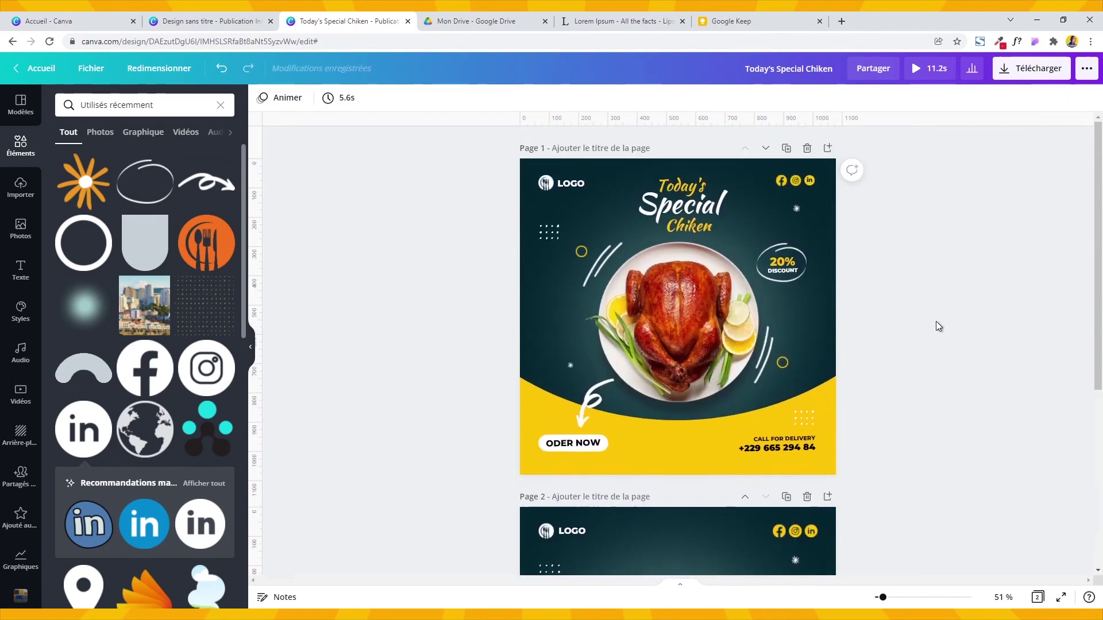
Add a white Kaushan Script text box at the top of page 2
key("t")
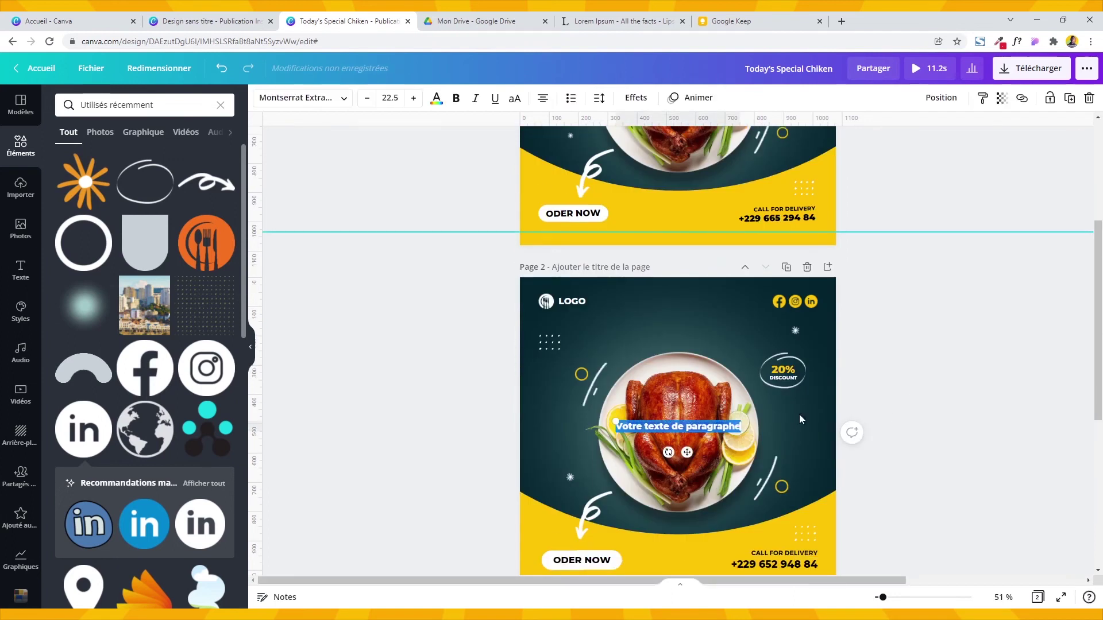
left_click(323, 99)
left_click(115, 133)
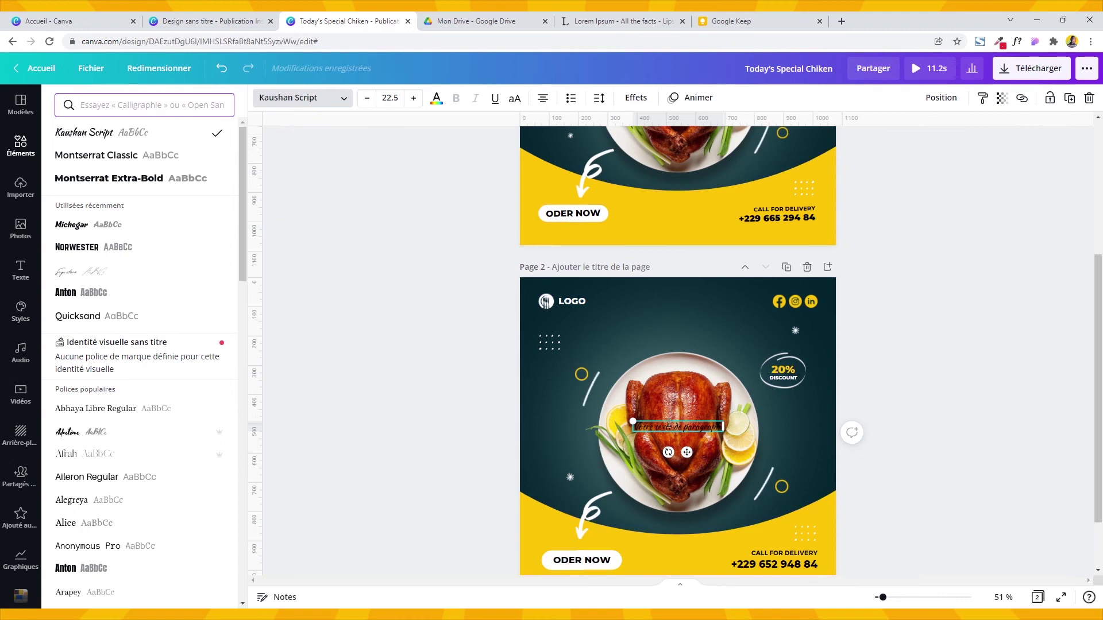
left_click_drag(689, 453, 687, 332)
left_click(437, 98)
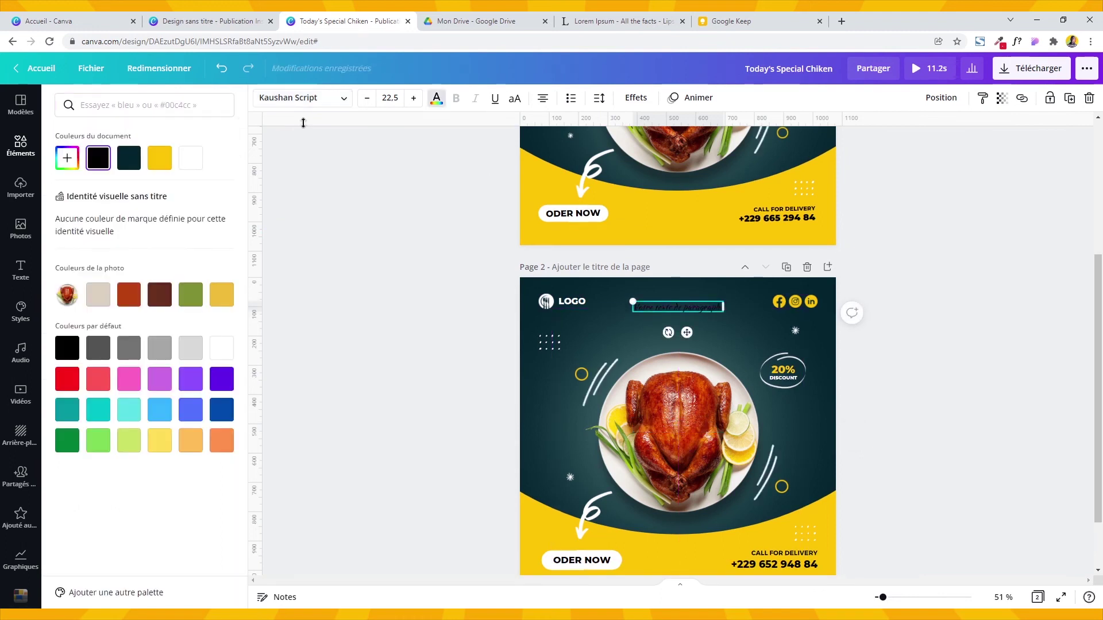
left_click(185, 167)
Replace the placeholder with the title 'Today's Special Chiken'
left_click(668, 311)
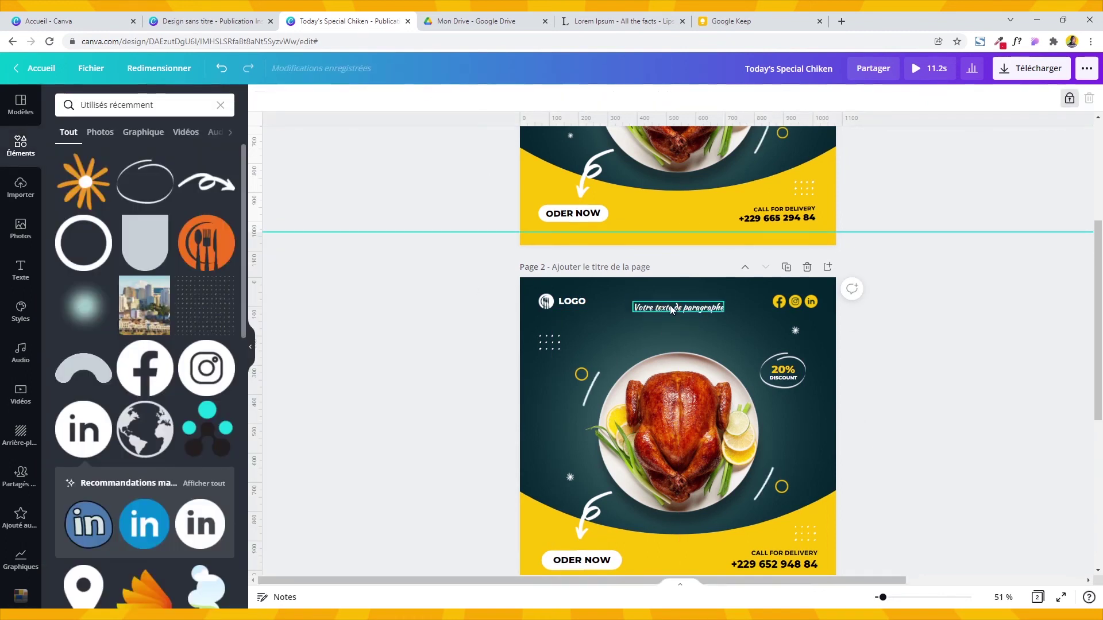
type("Tod")
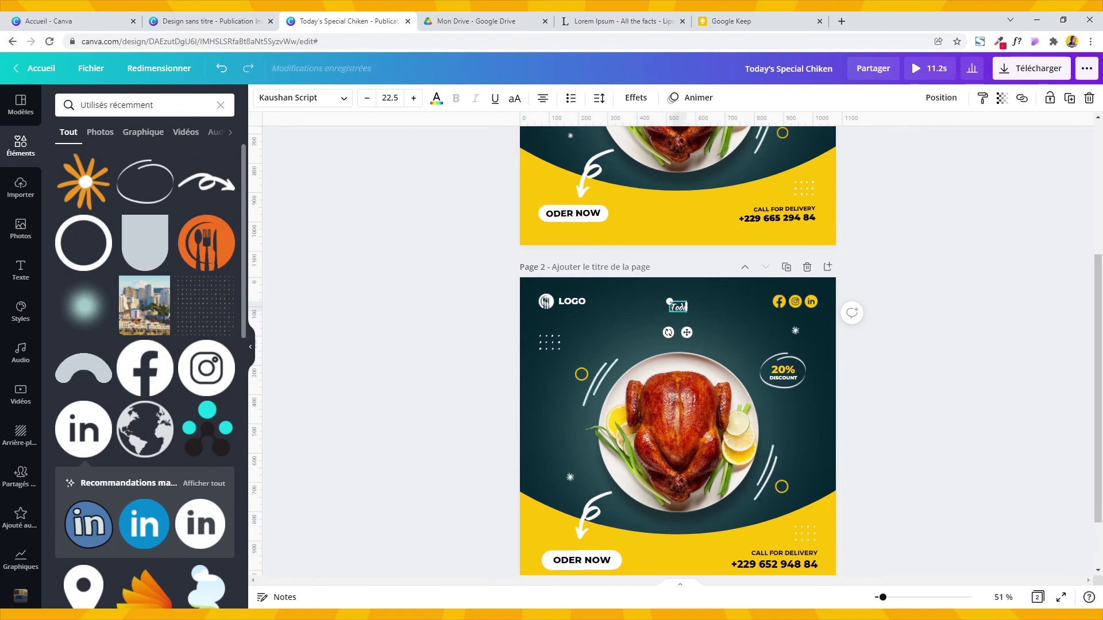
type("ay Specia")
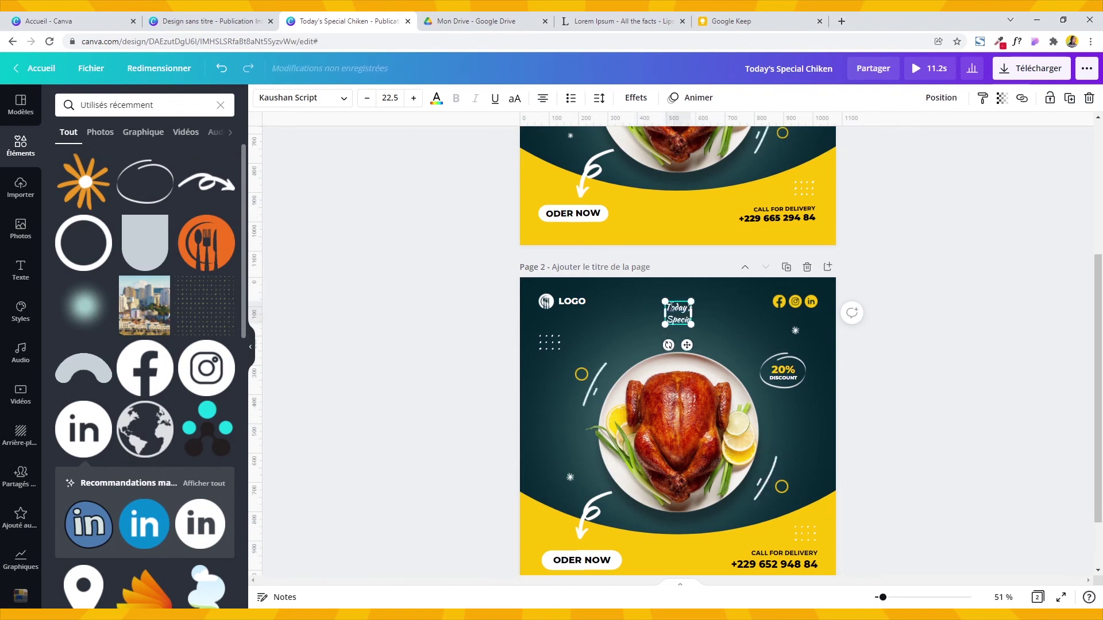
scroll(900, 271, "up", 4)
scroll(900, 271, "down", 2)
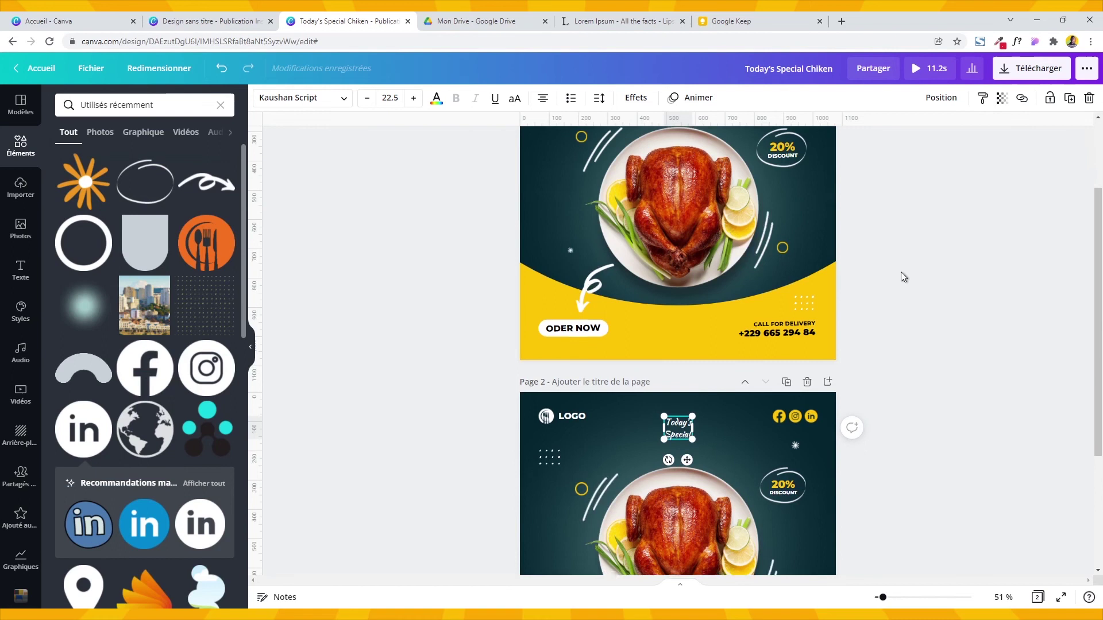
scroll(901, 271, "down", 2)
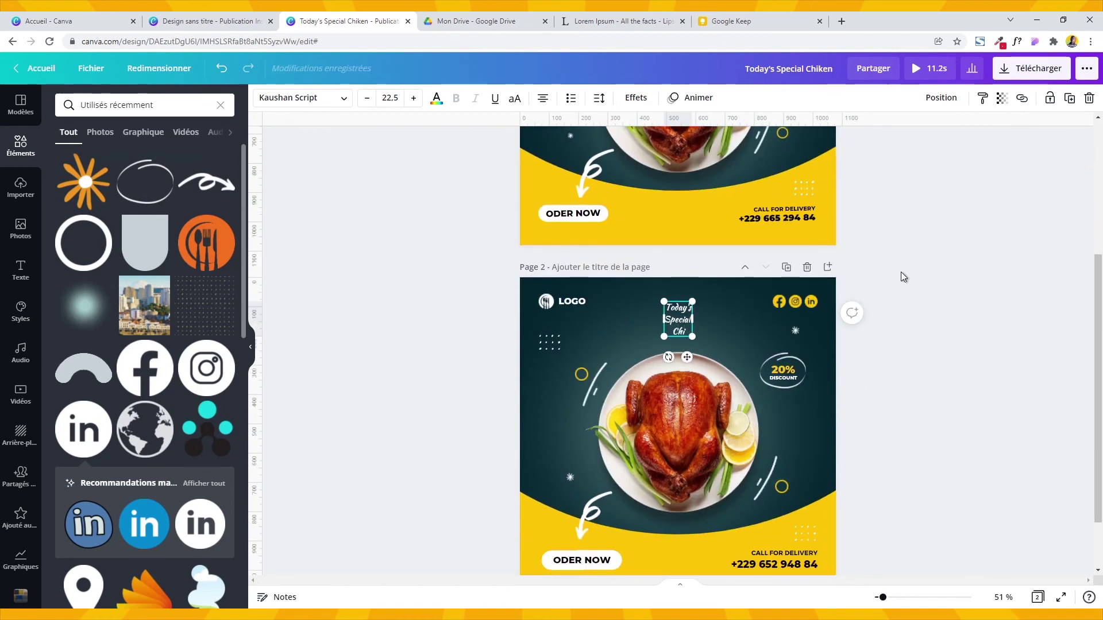
scroll(901, 272, "up", 4)
scroll(915, 271, "down", 4)
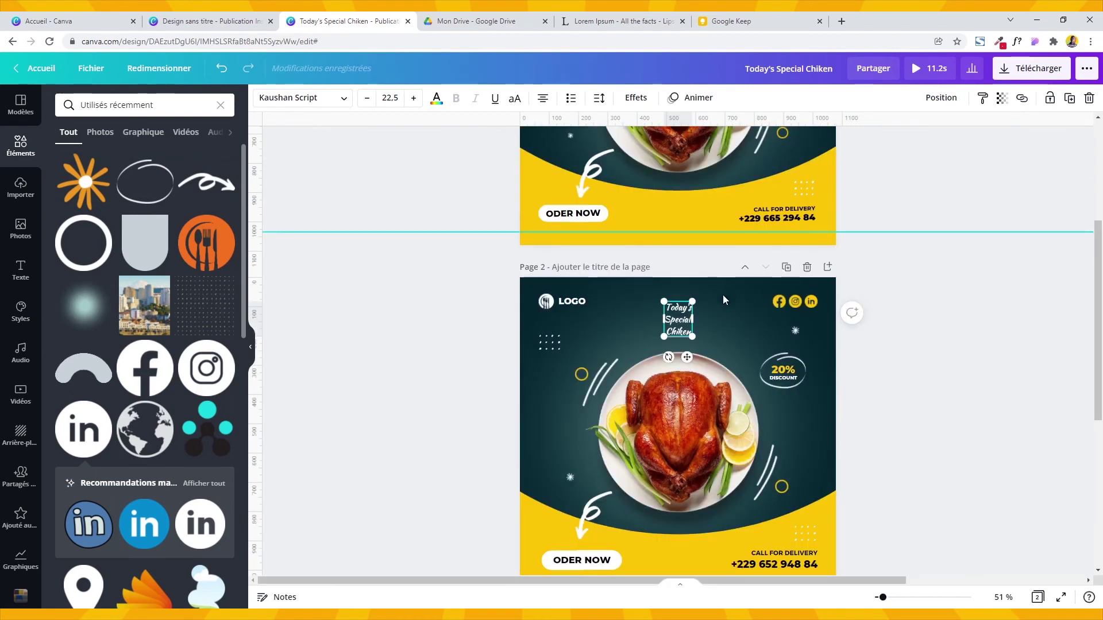
Raise the title's font size three steps and centre it above the chicken
left_click(413, 98)
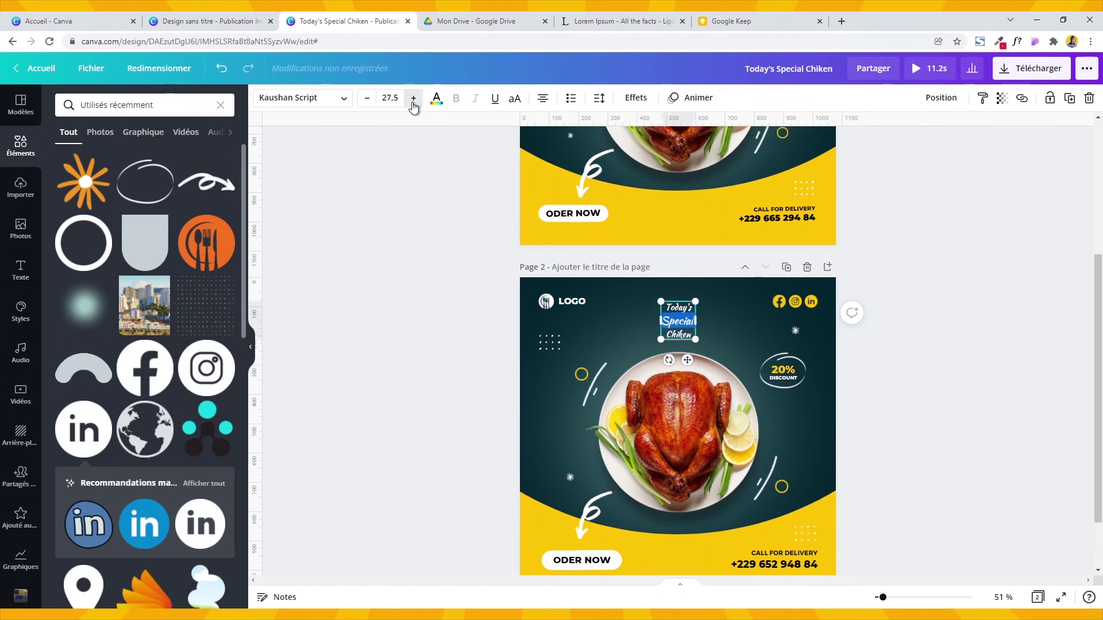
left_click(413, 99)
left_click(412, 98)
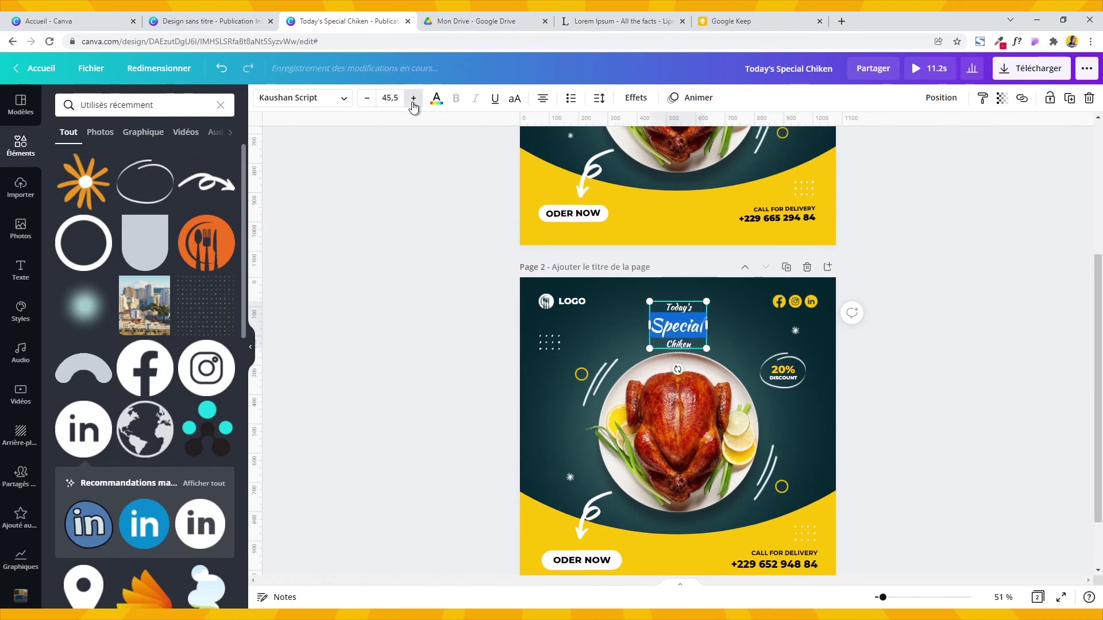
left_click(887, 275)
scroll(886, 273, "up", 1)
scroll(887, 274, "down", 3)
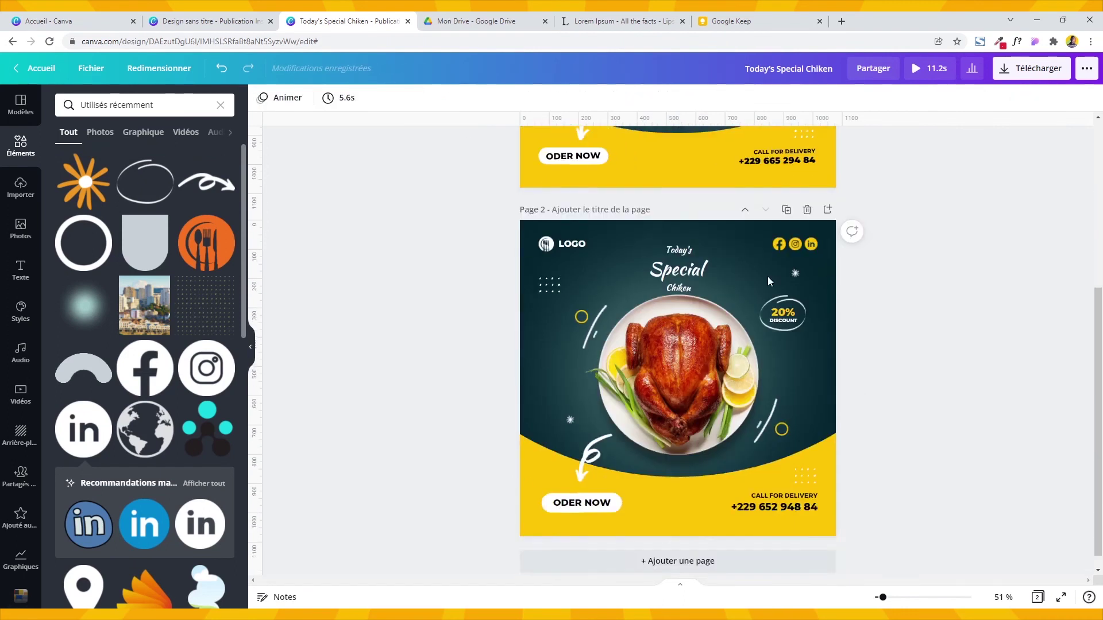
left_click_drag(690, 270, 690, 265)
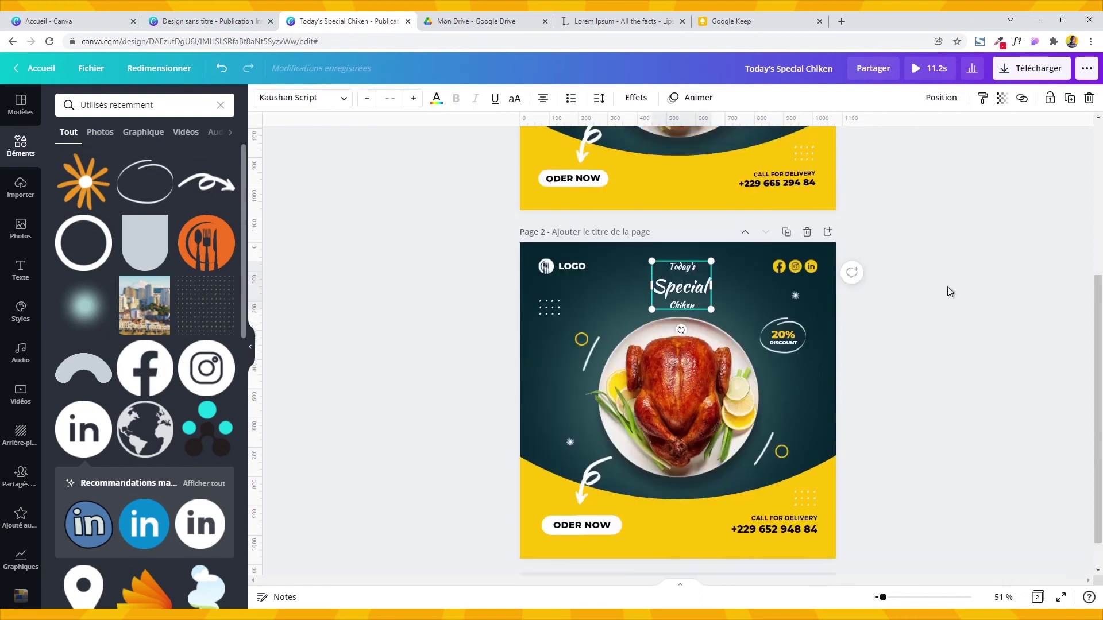
scroll(947, 287, "down", 1)
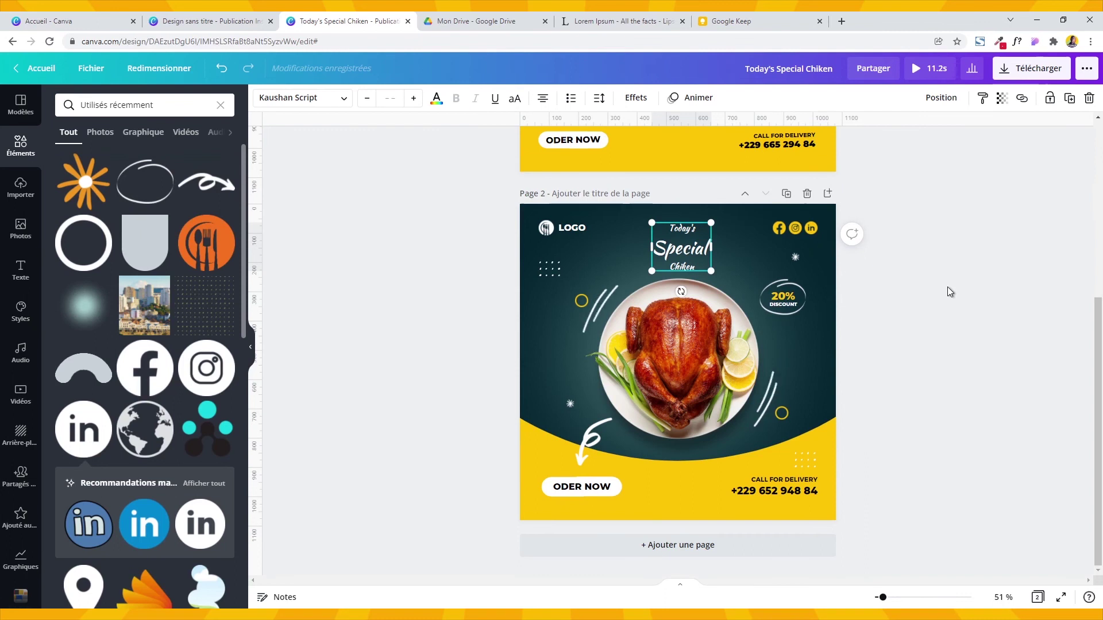
left_click(947, 287)
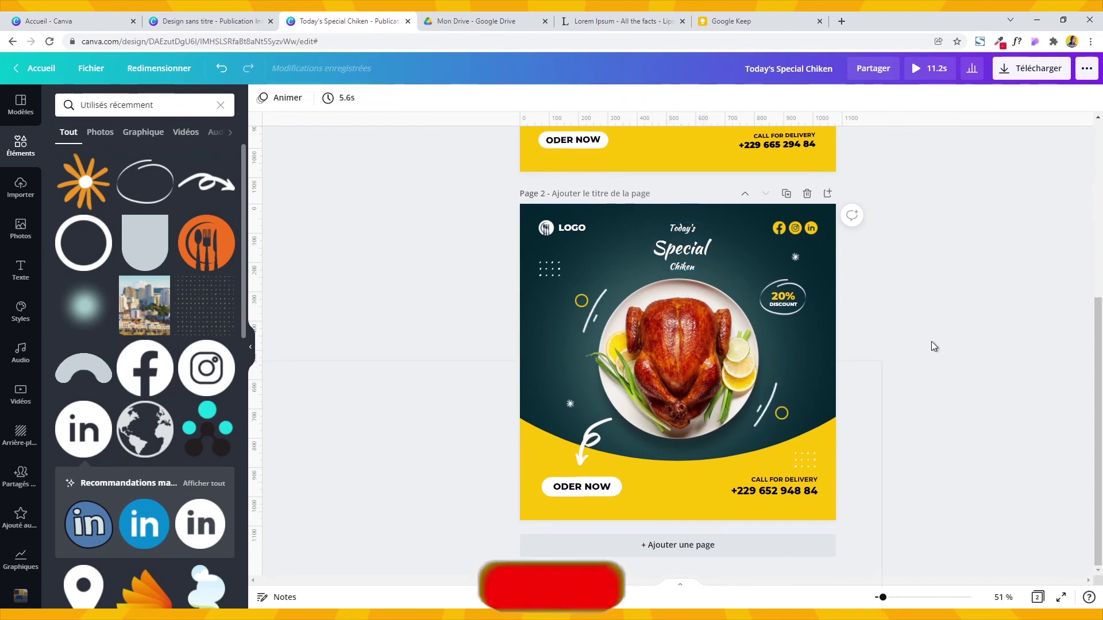
Select all elements on page 2 and unlock them
key("ctrl+a")
left_click(1069, 104)
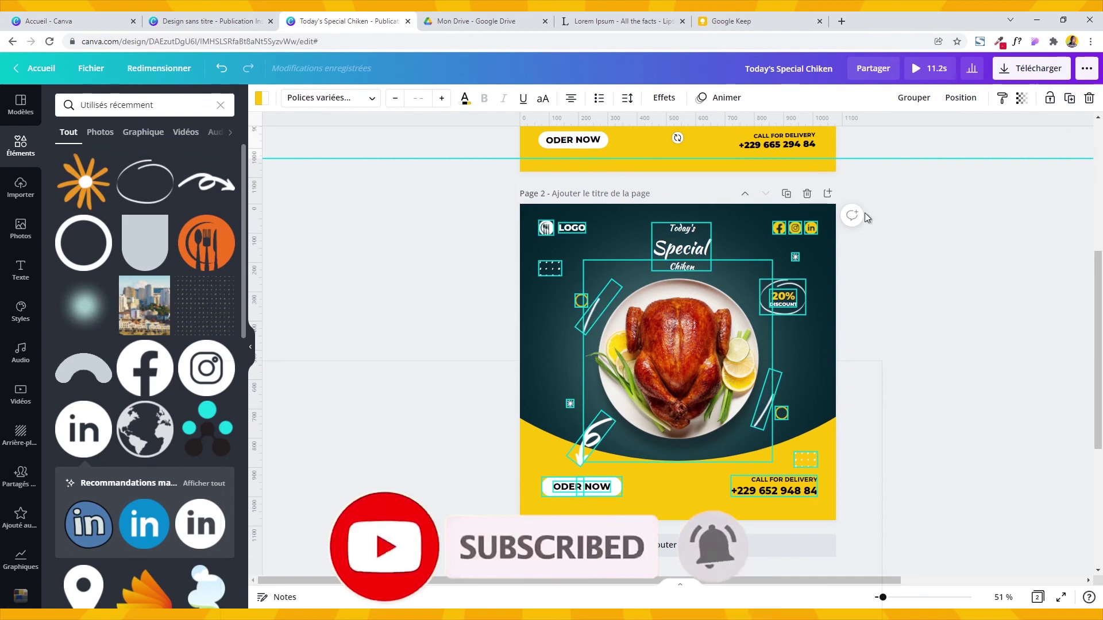
left_click(837, 164)
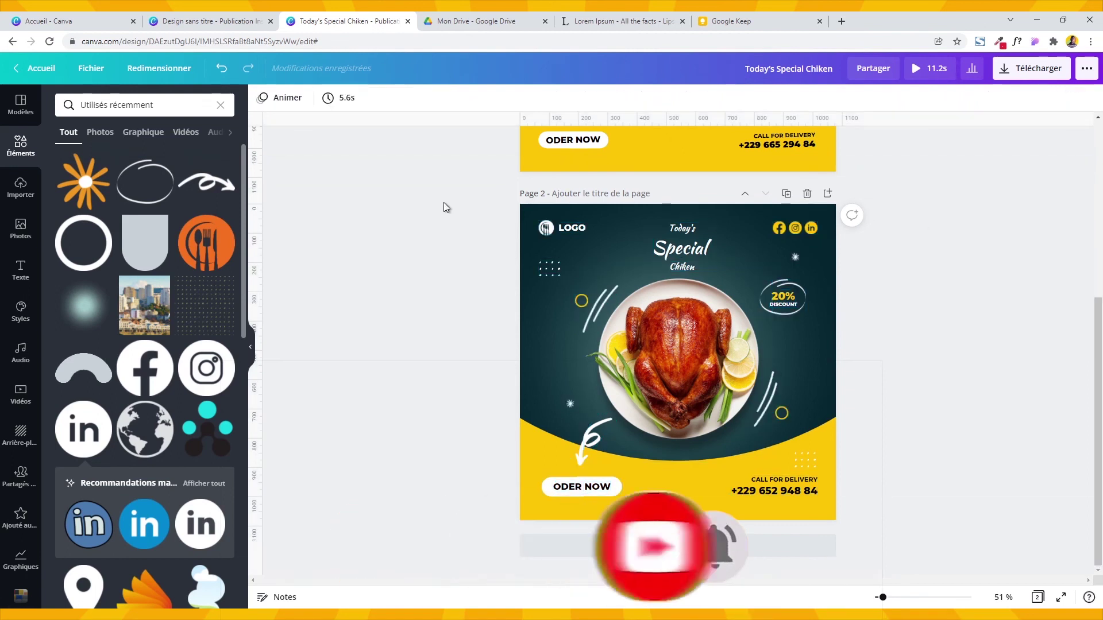
Select everything on page 2 again and drag the whole layout onto the centre guide
key("ctrl+a")
scroll(747, 271, "down", 2)
scroll(857, 305, "down", 2)
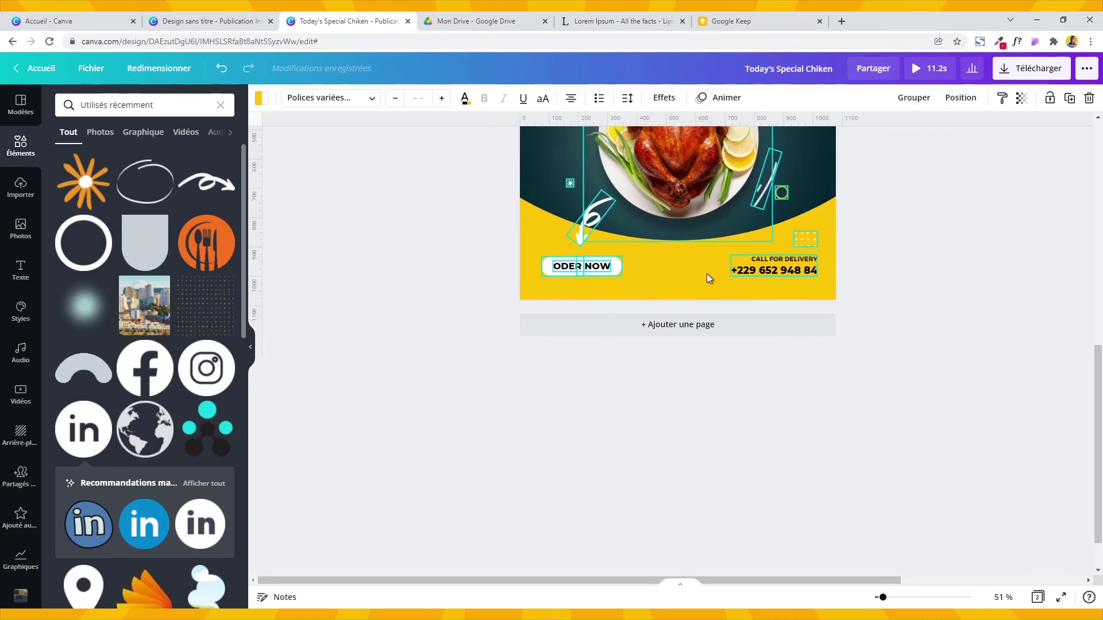
scroll(707, 273, "up", 3)
left_click_drag(706, 273, 706, 281)
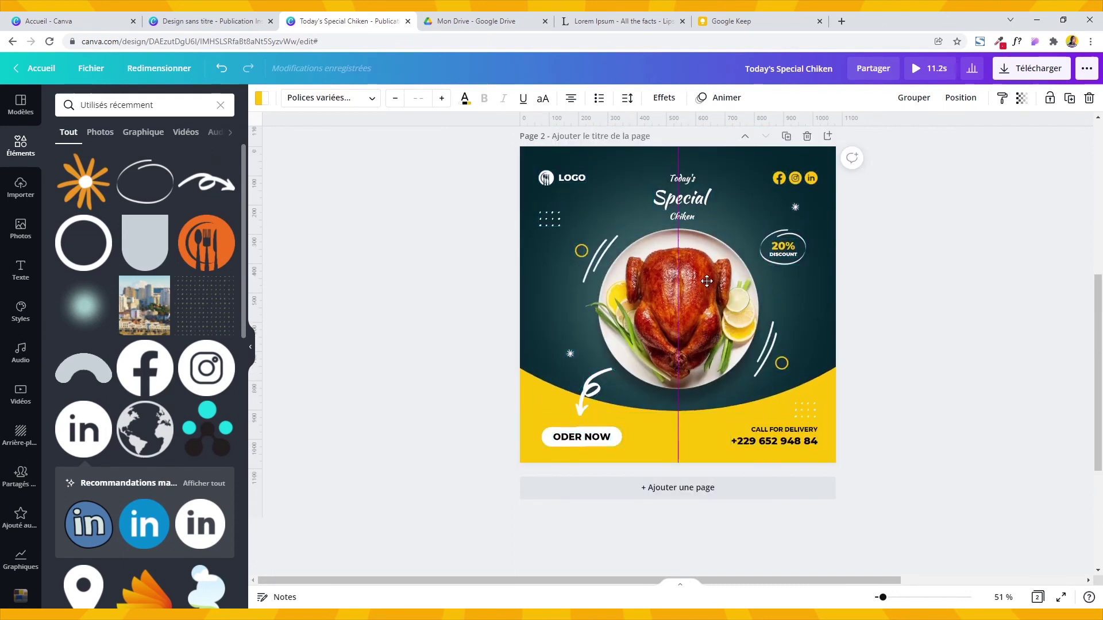
scroll(984, 297, "up", 3)
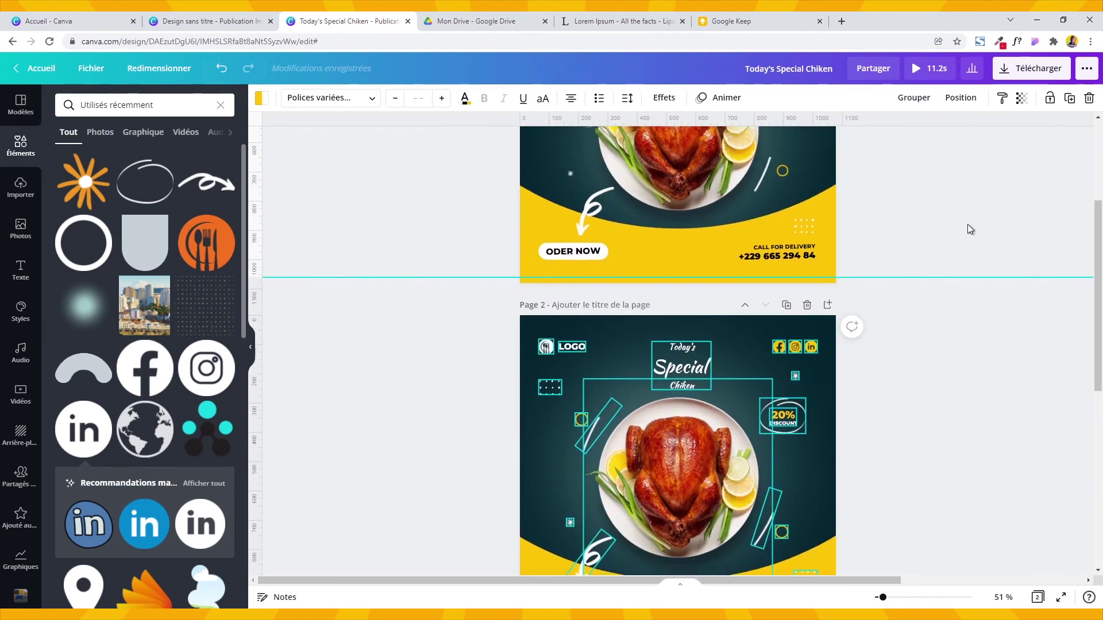
scroll(967, 224, "down", 3)
left_click(967, 224)
scroll(967, 224, "up", 2)
left_click(676, 307)
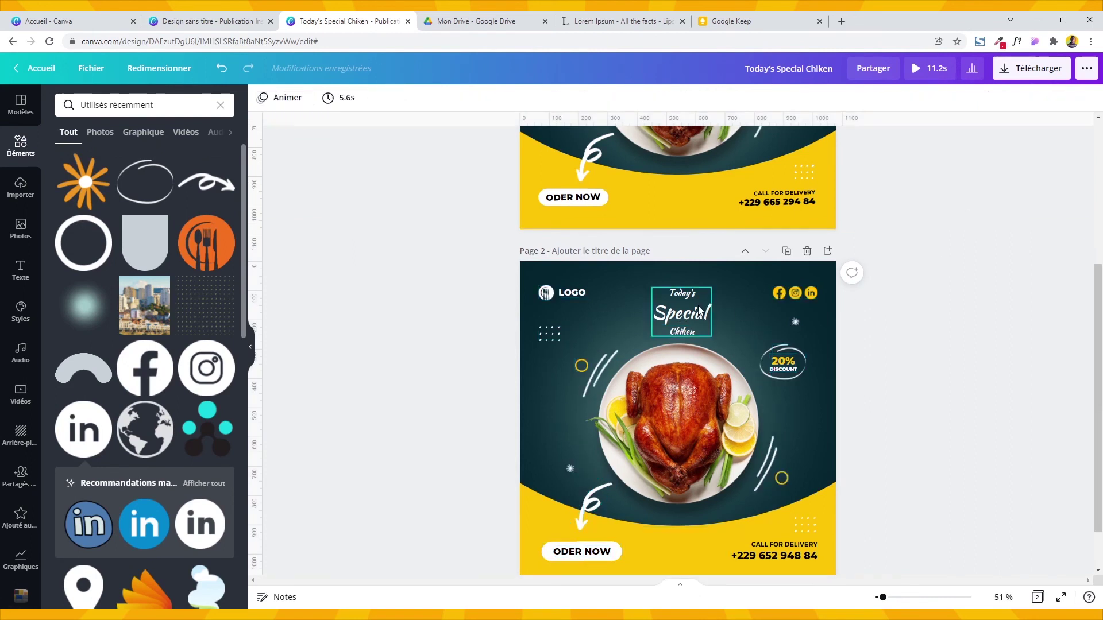
Tighten the title's line spacing, enlarge it, and centre it above the chicken
left_click(599, 99)
left_click_drag(735, 160, 720, 160)
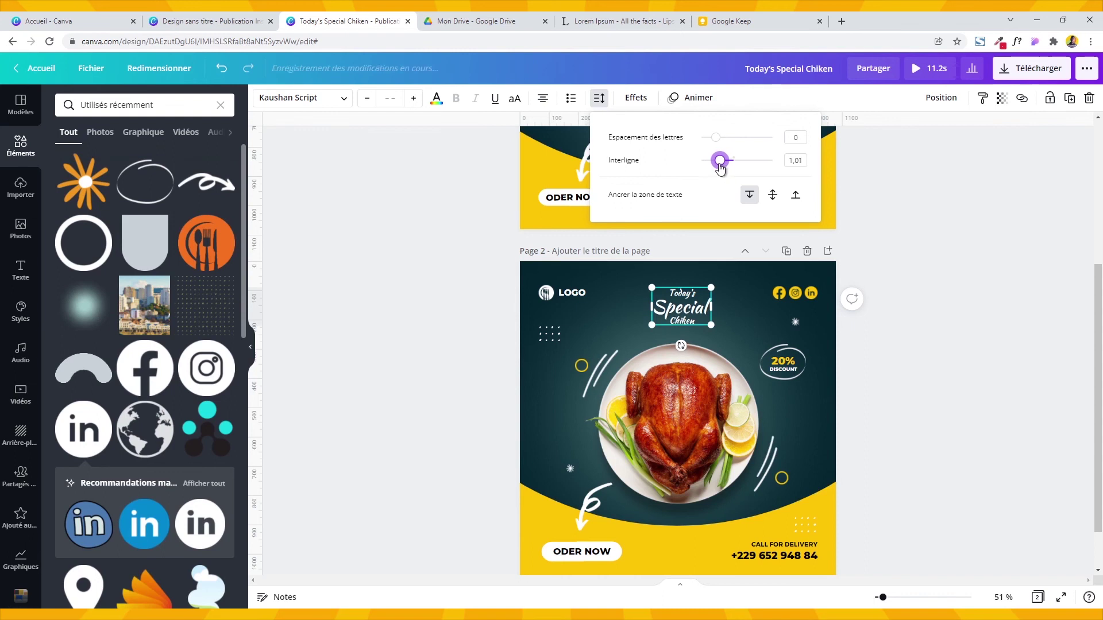
left_click(700, 293)
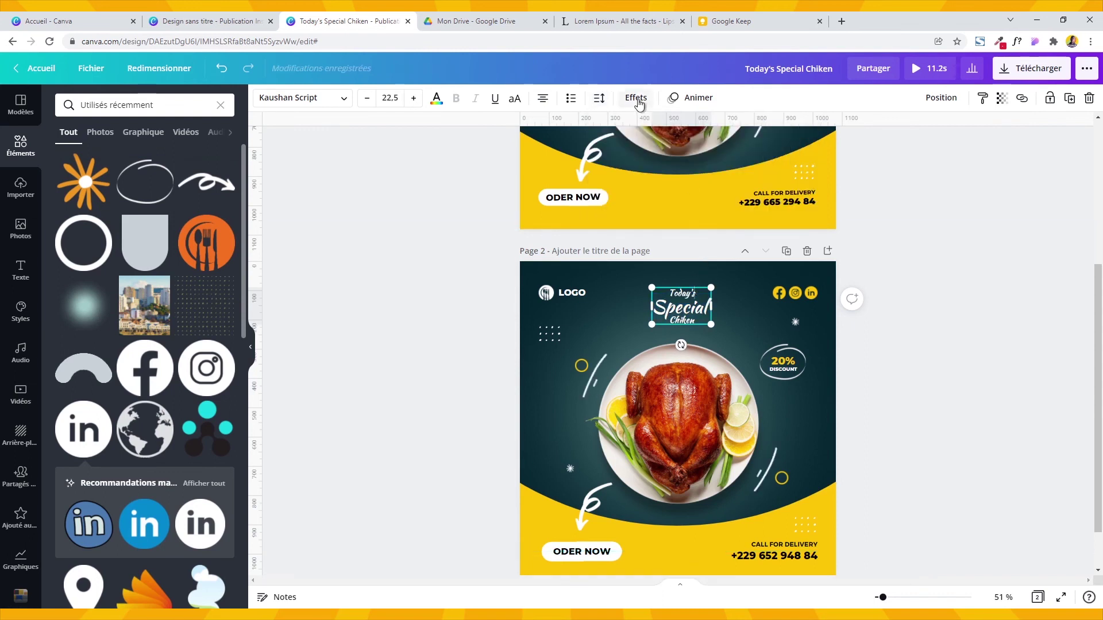
left_click(599, 99)
left_click_drag(708, 155, 705, 154)
left_click_drag(714, 327, 737, 340)
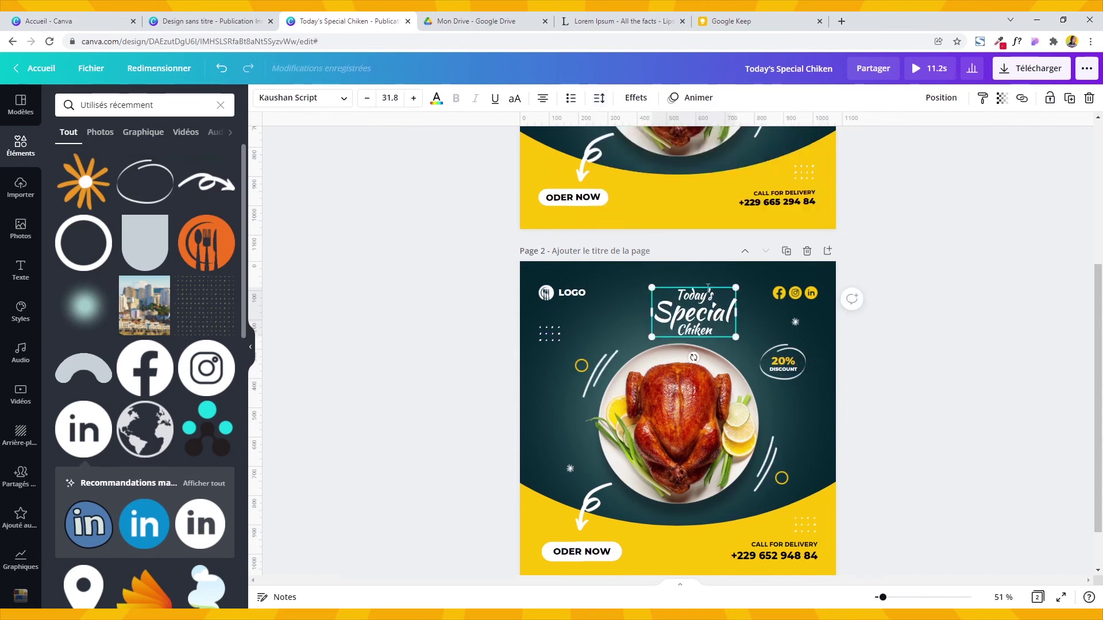
left_click_drag(706, 283, 690, 279)
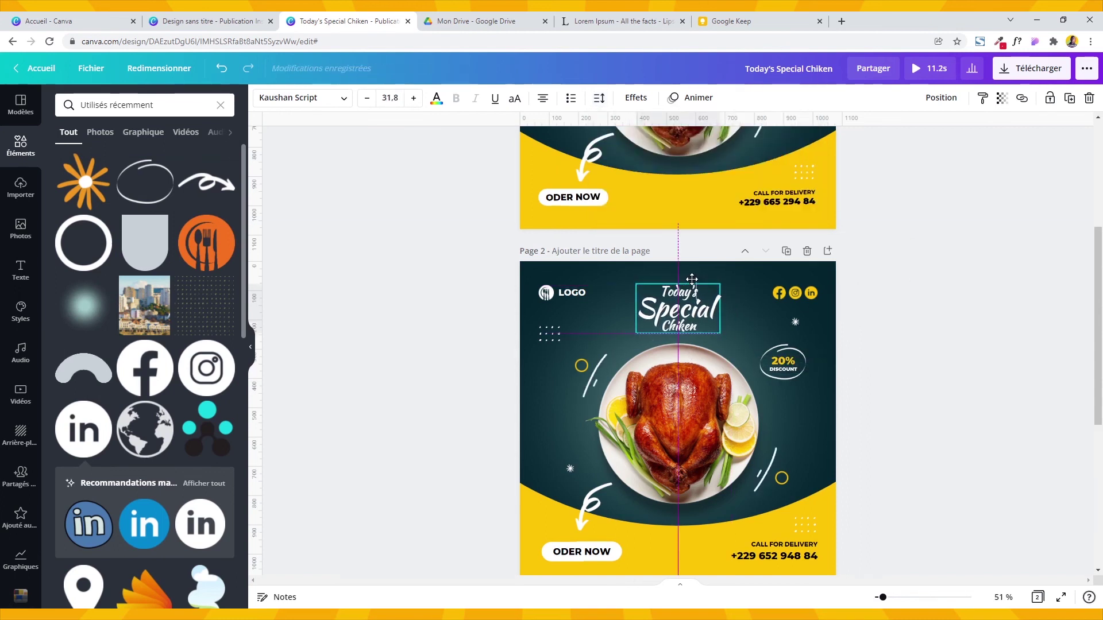
Colour the words 'Today's' and 'Chiken' yellow, leaving 'Special' white
left_click(679, 293)
double_click(679, 290)
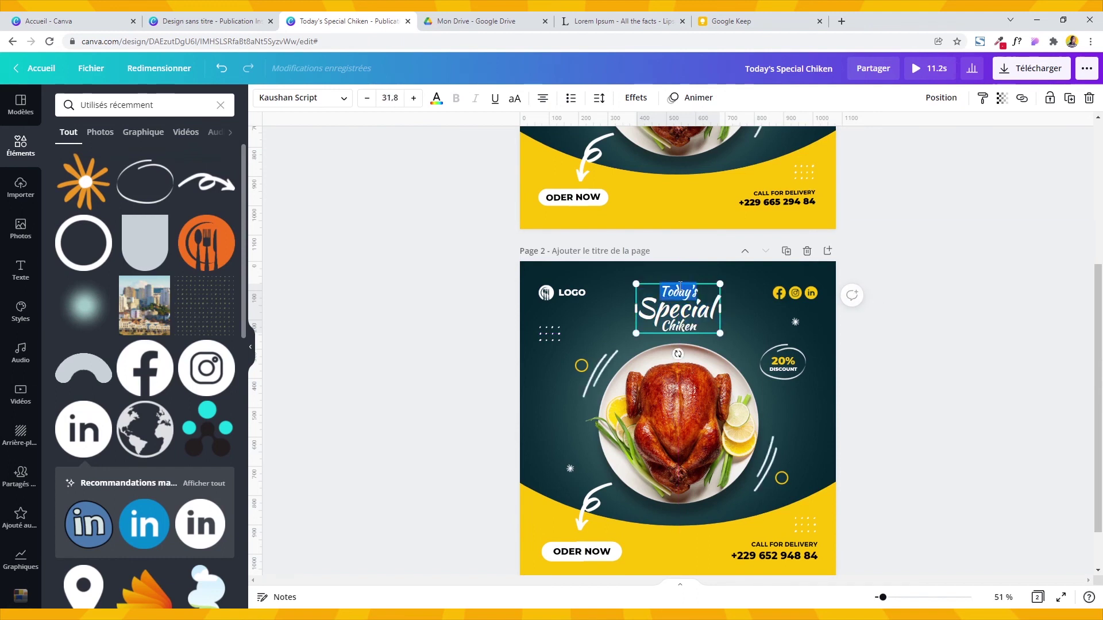
left_click(435, 100)
left_click(159, 158)
double_click(672, 326)
left_click(159, 159)
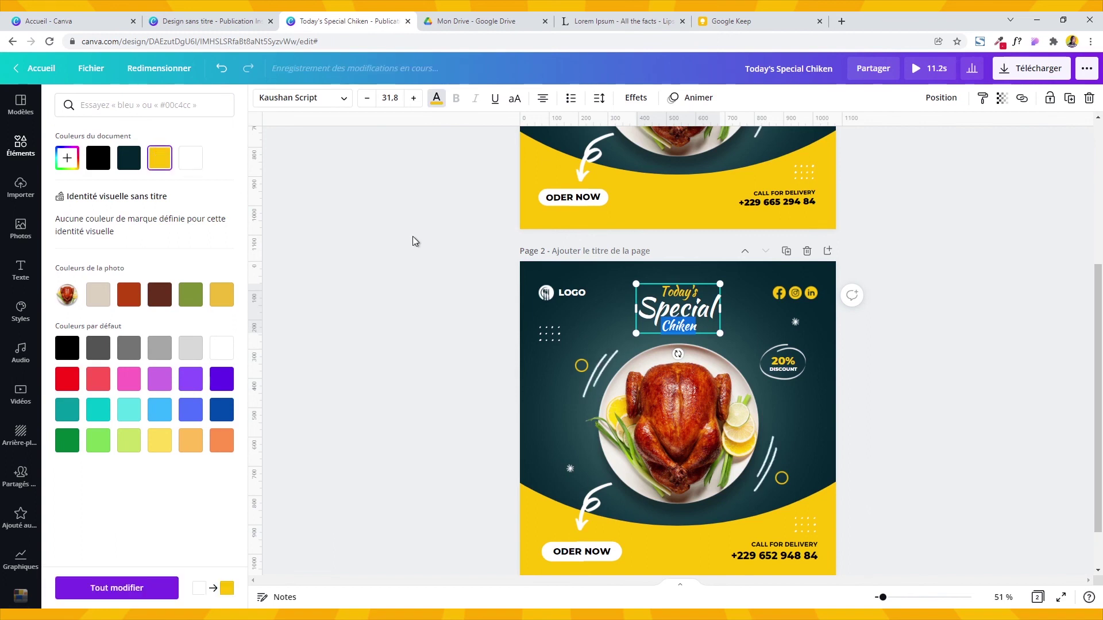
left_click(412, 236)
Nudge the page-2 title onto the vertical centre guide and check its placement
scroll(1060, 322, "up", 4)
scroll(1066, 324, "down", 5)
scroll(1066, 324, "up", 3)
scroll(1066, 324, "up", 2)
scroll(1066, 324, "down", 2)
left_click(711, 461)
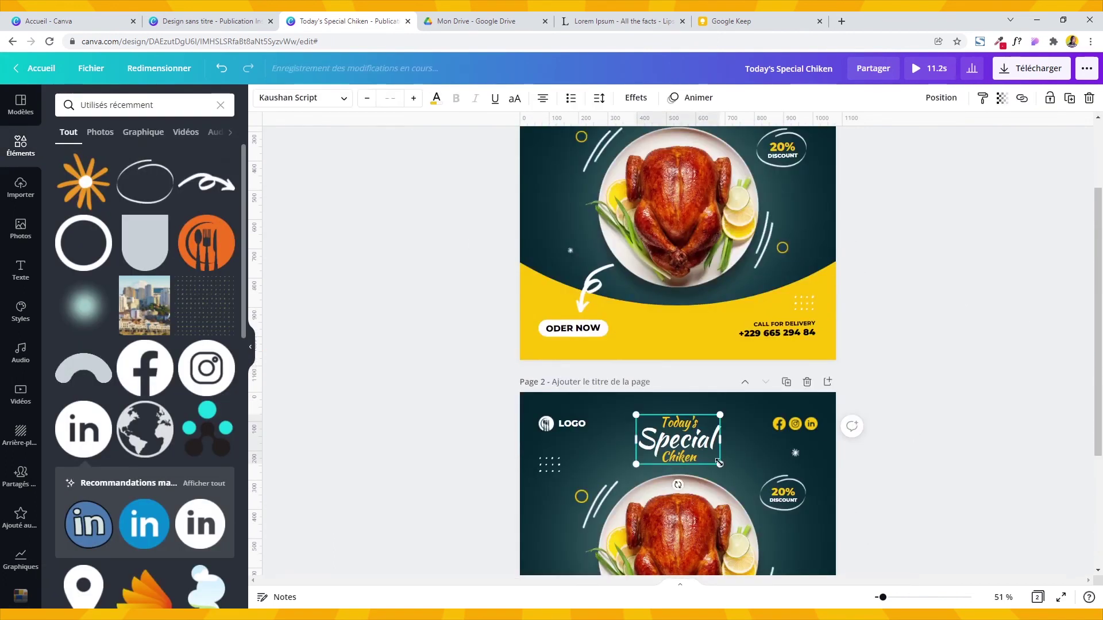
left_click(905, 342)
scroll(904, 342, "up", 2)
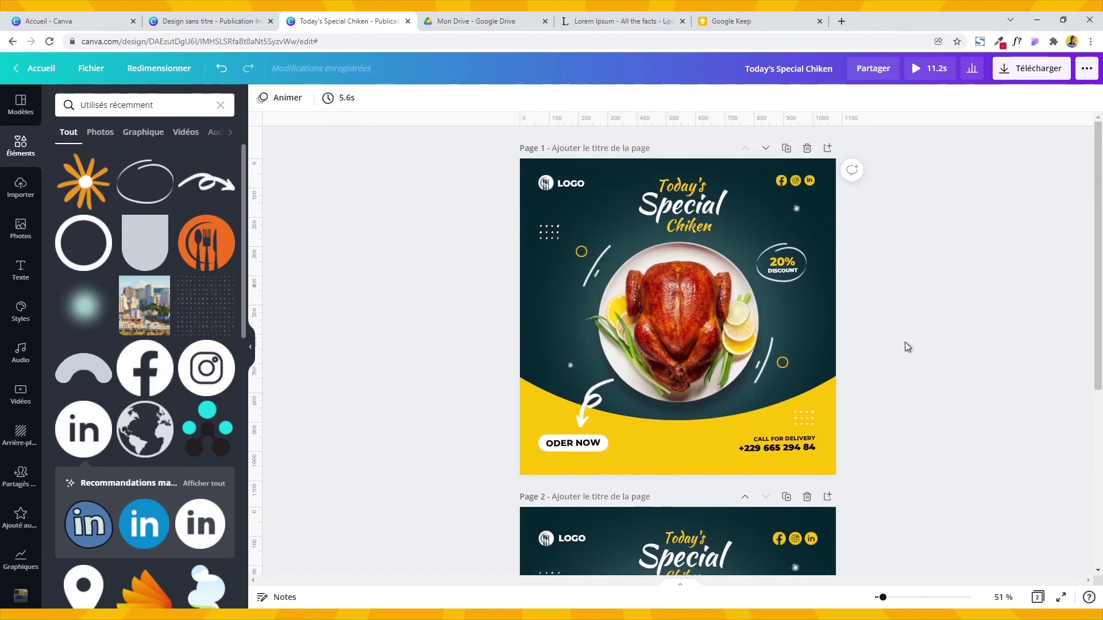
scroll(904, 343, "down", 3)
left_click_drag(682, 323, 684, 321)
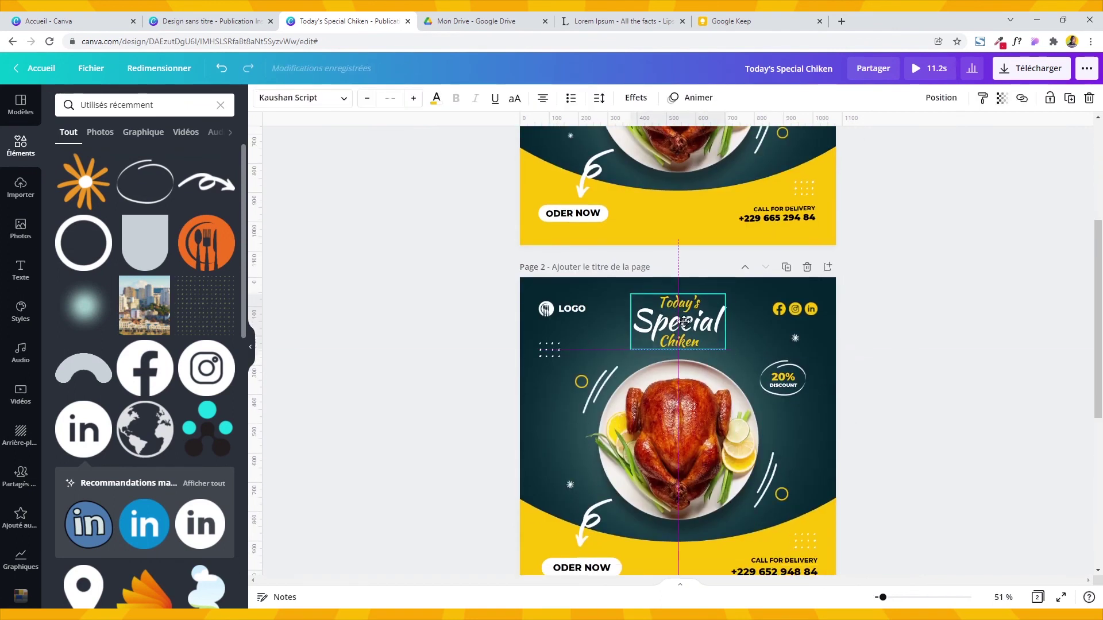
left_click(951, 298)
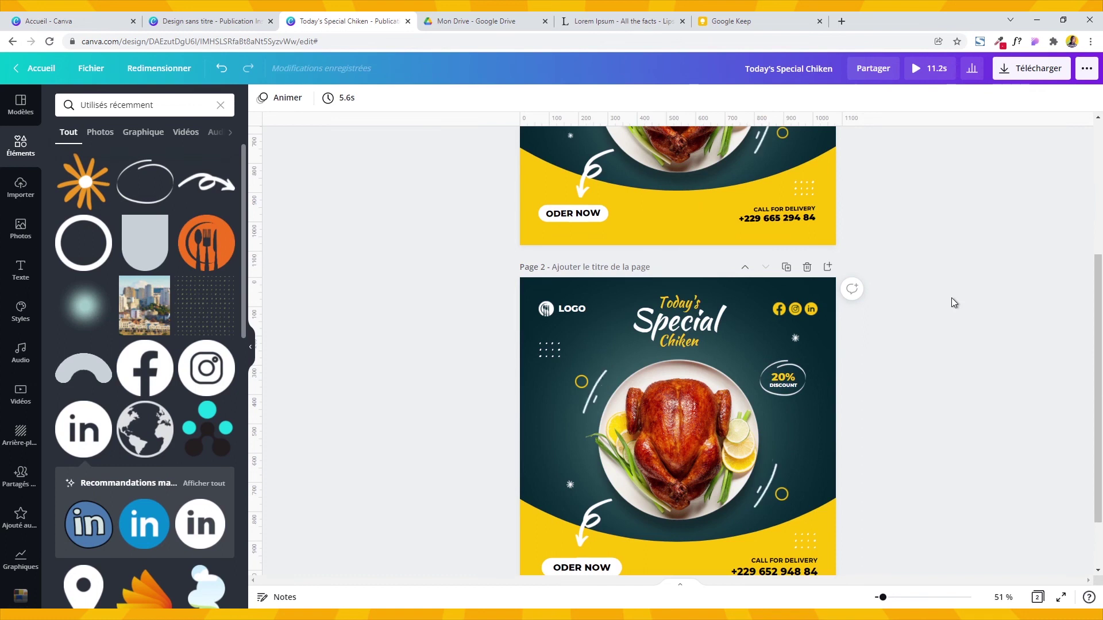
scroll(951, 298, "down", 2)
scroll(951, 302, "up", 4)
scroll(951, 303, "down", 2)
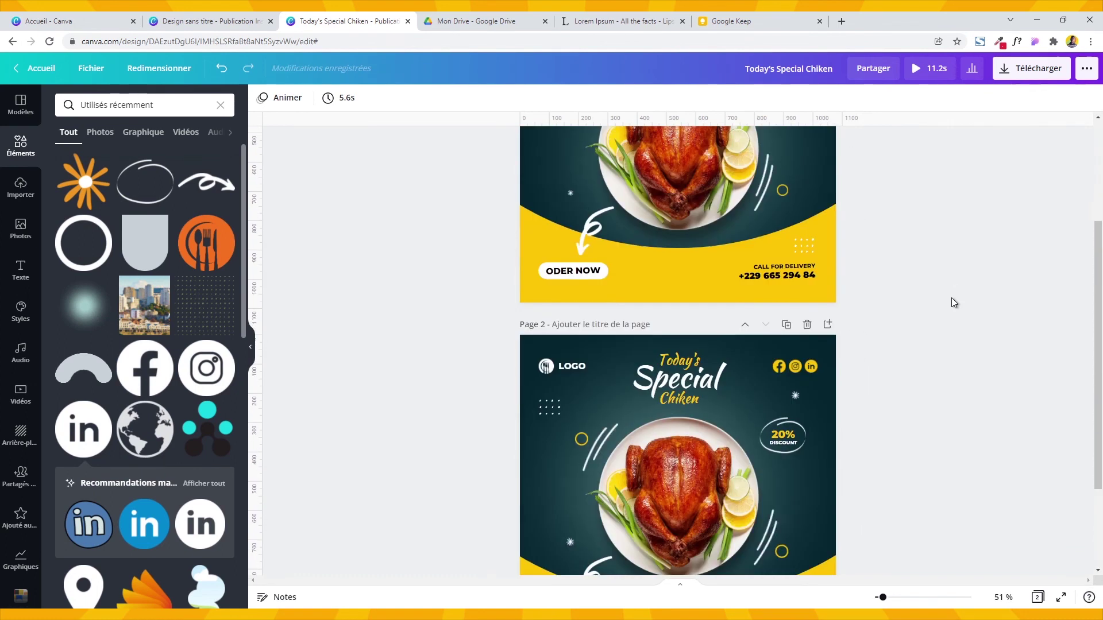
scroll(951, 303, "down", 2)
Enlarge page 2's title slightly and centre it horizontally on the page
left_click(718, 271)
left_click_drag(725, 276, 700, 257)
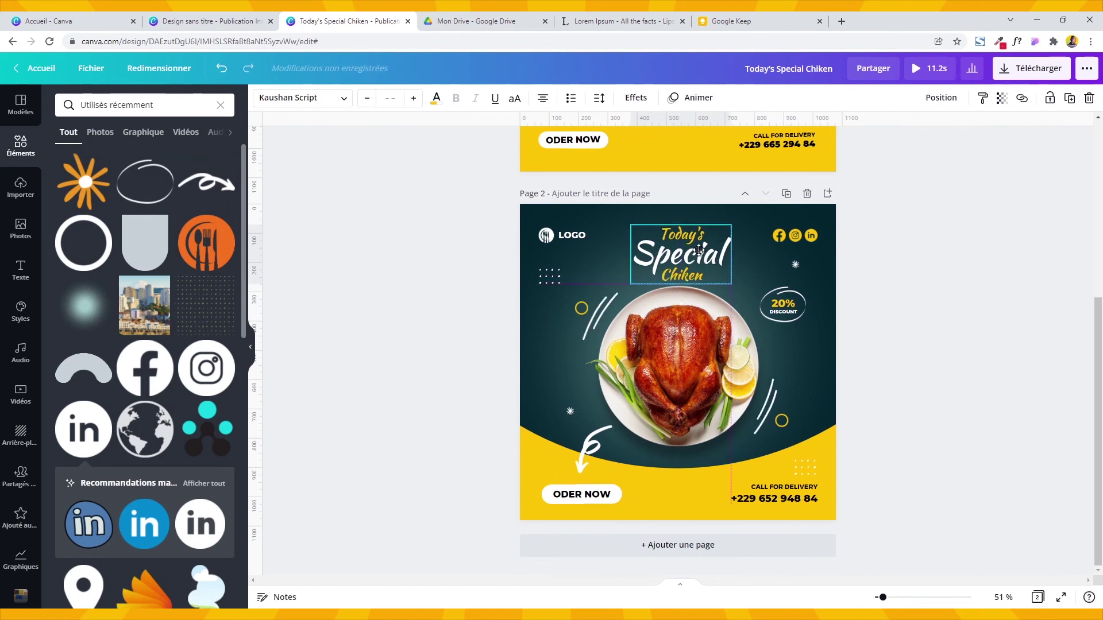
left_click(941, 97)
left_click(879, 204)
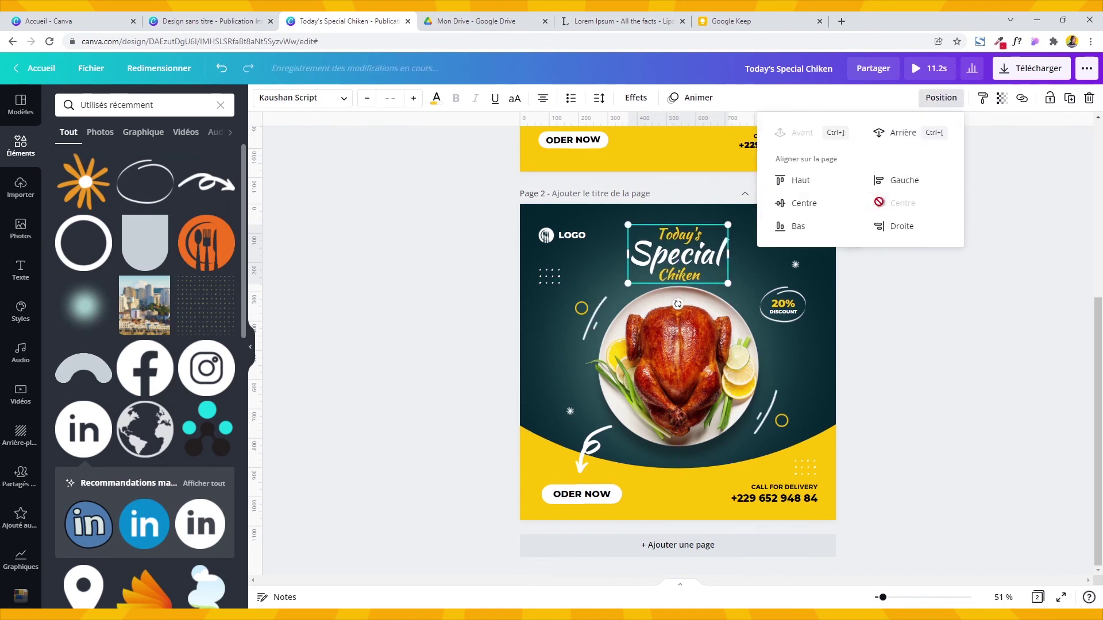
left_click(978, 342)
scroll(978, 341, "up", 4)
scroll(978, 341, "down", 3)
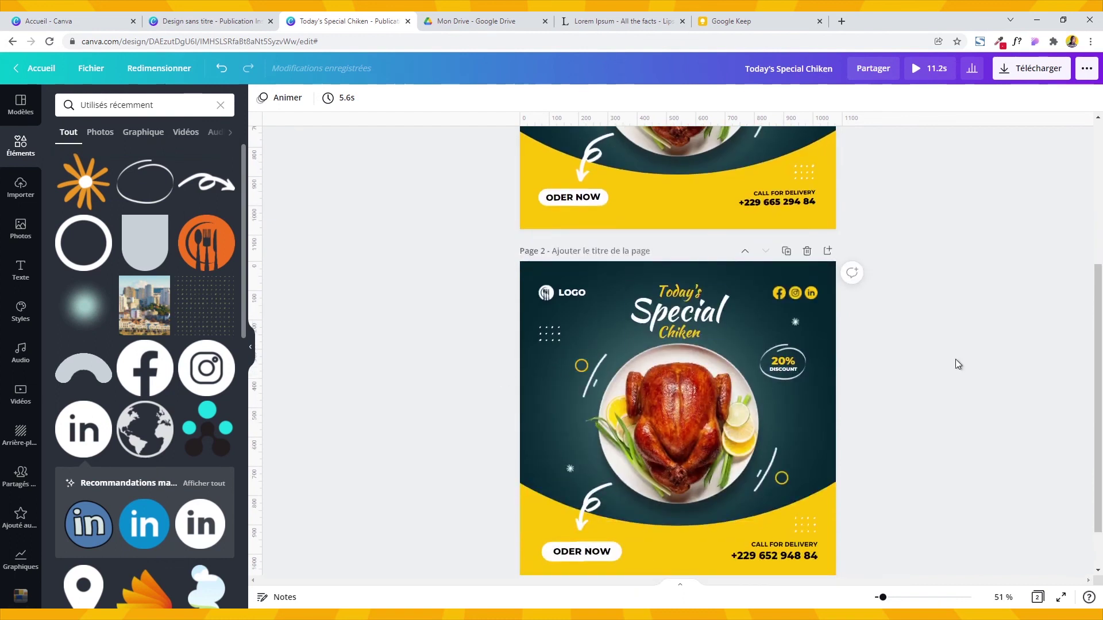
Lock the background, then select the chicken plate and decorations and shrink them slightly
left_click(522, 497)
left_click(1048, 100)
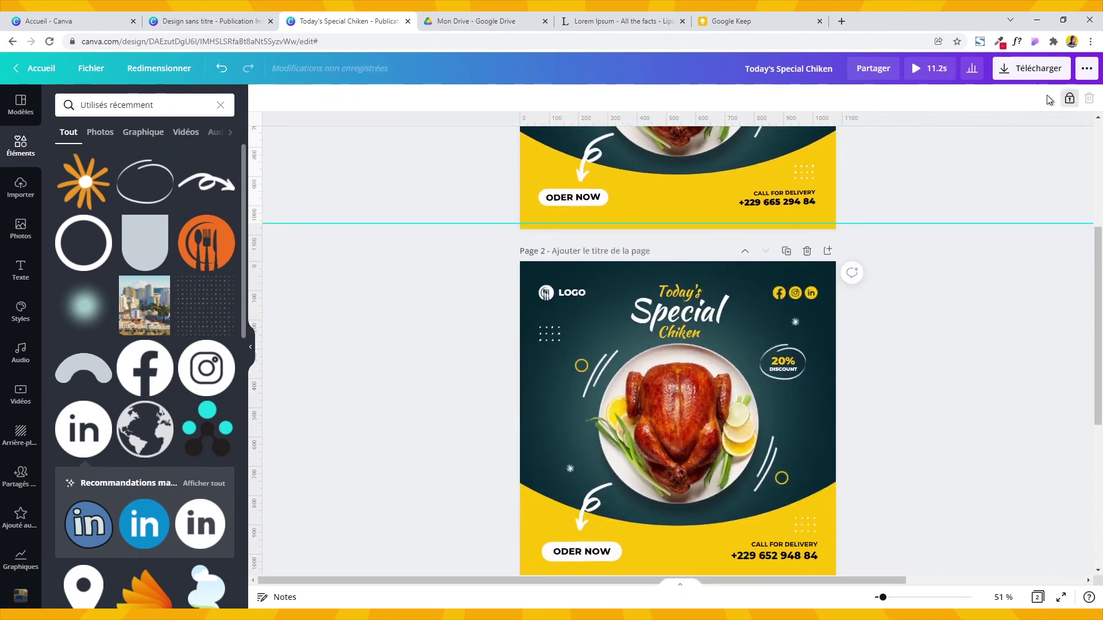
mouse_move(490, 370)
left_mouse_down()
mouse_move(777, 459)
mouse_move(678, 445)
mouse_move(787, 478)
left_mouse_up()
left_click_drag(801, 337, 796, 334)
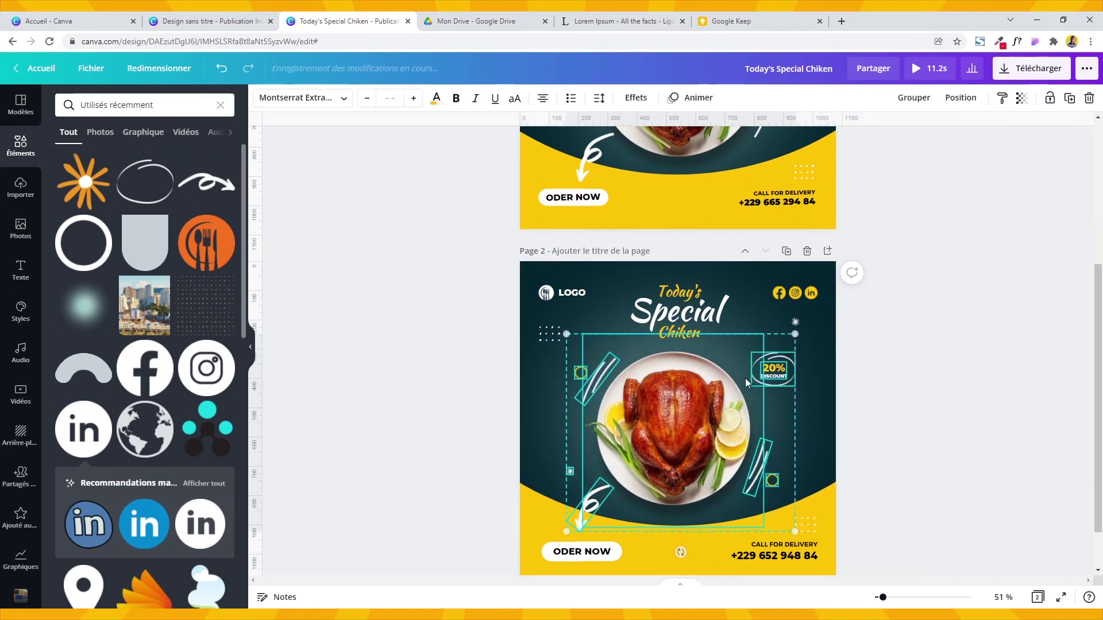
Move the chicken group onto the page centre below the title
left_click(952, 99)
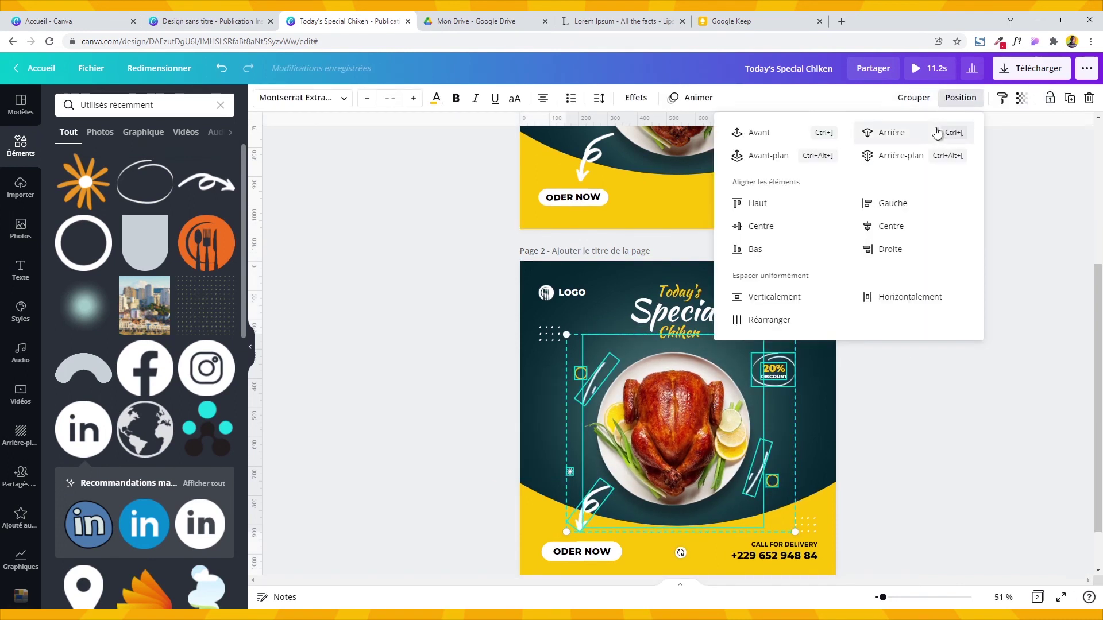
left_click(873, 226)
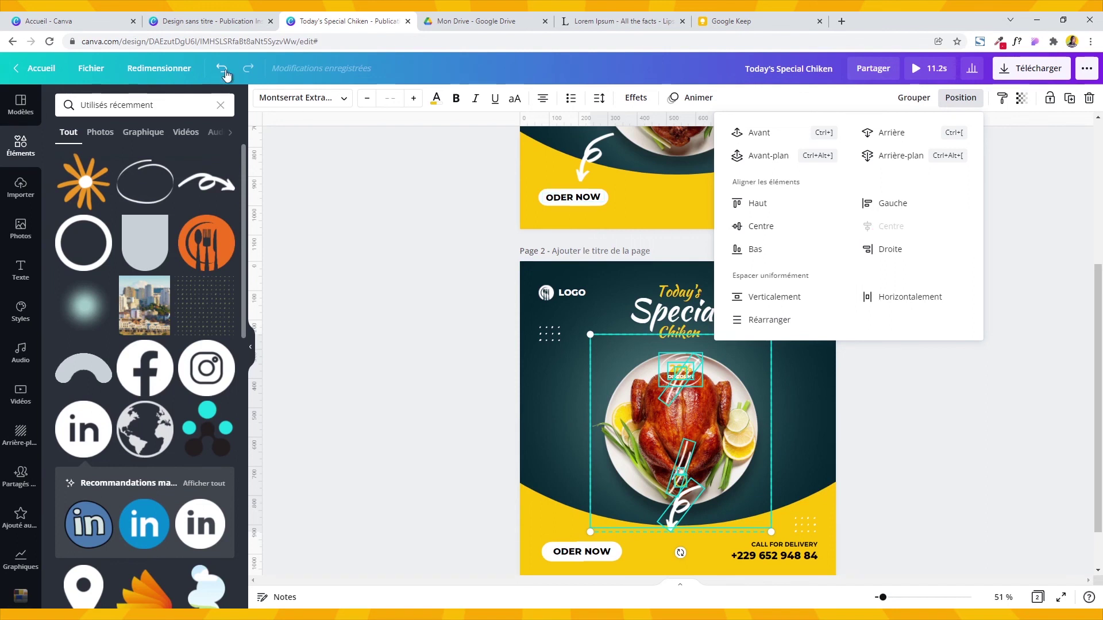
left_click(222, 69)
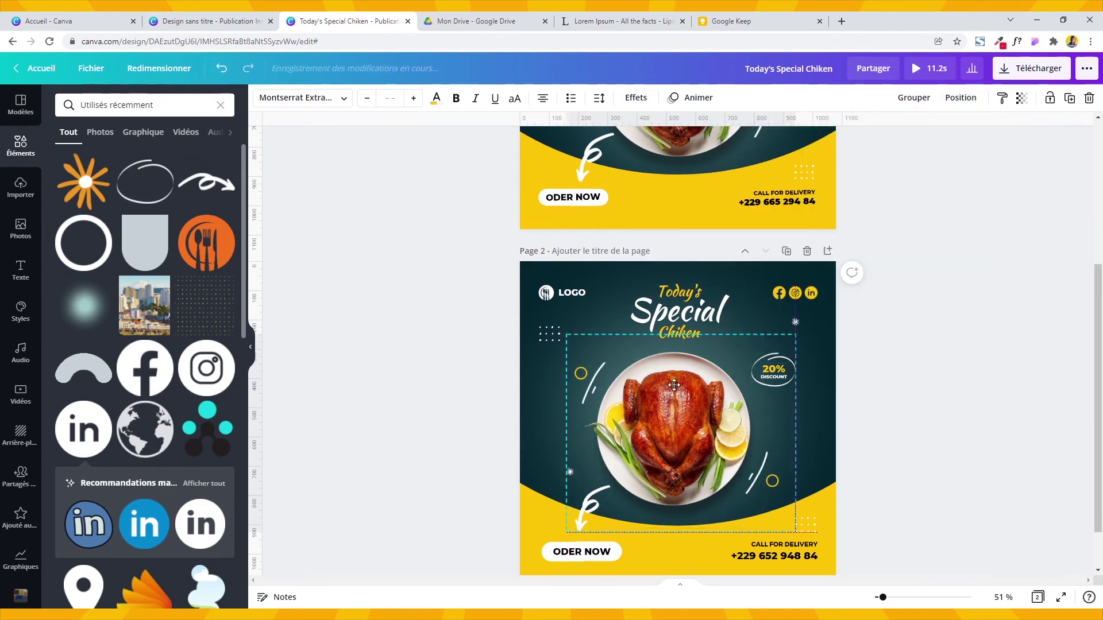
left_click_drag(674, 385, 669, 387)
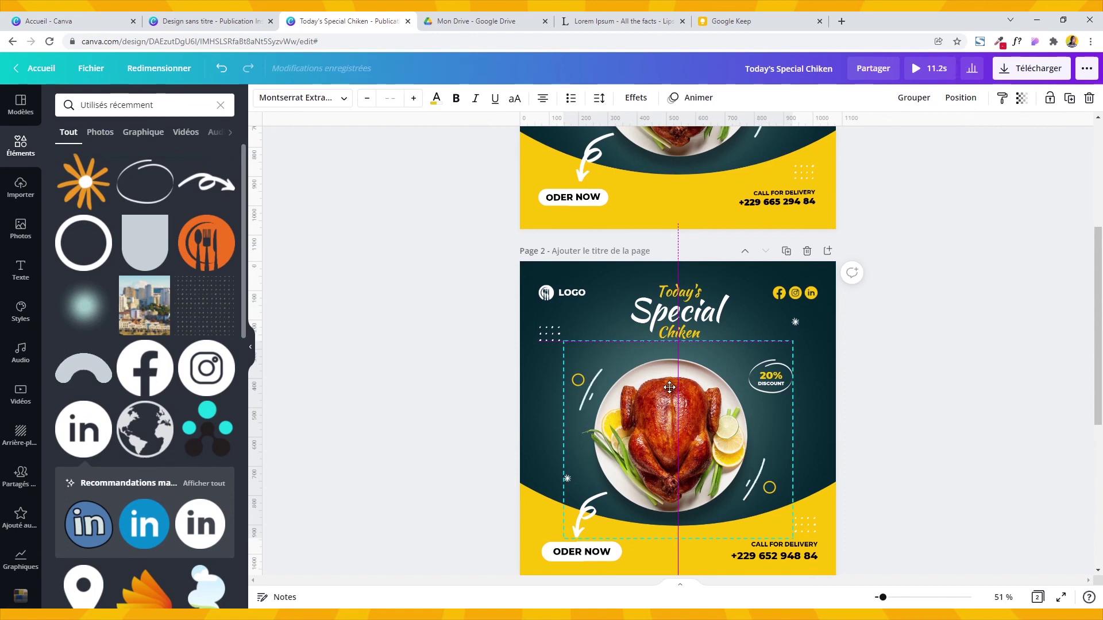
left_click_drag(670, 387, 670, 387)
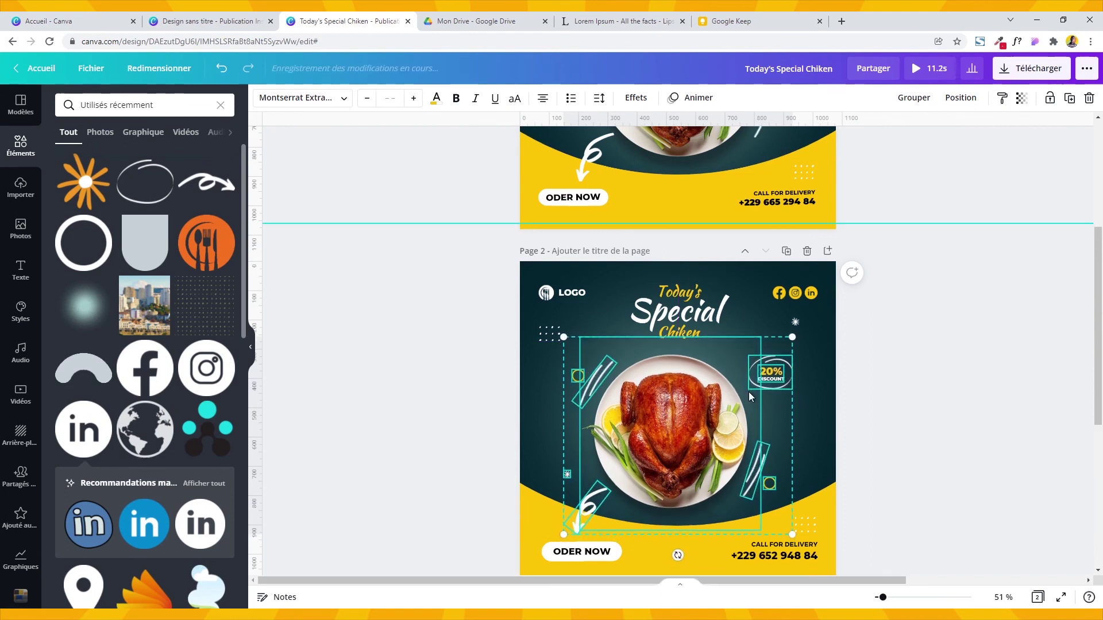
left_click(904, 382)
Unlock page 2's background, take out the yellow shape, and set background transparency to 35
scroll(904, 382, "down", 1)
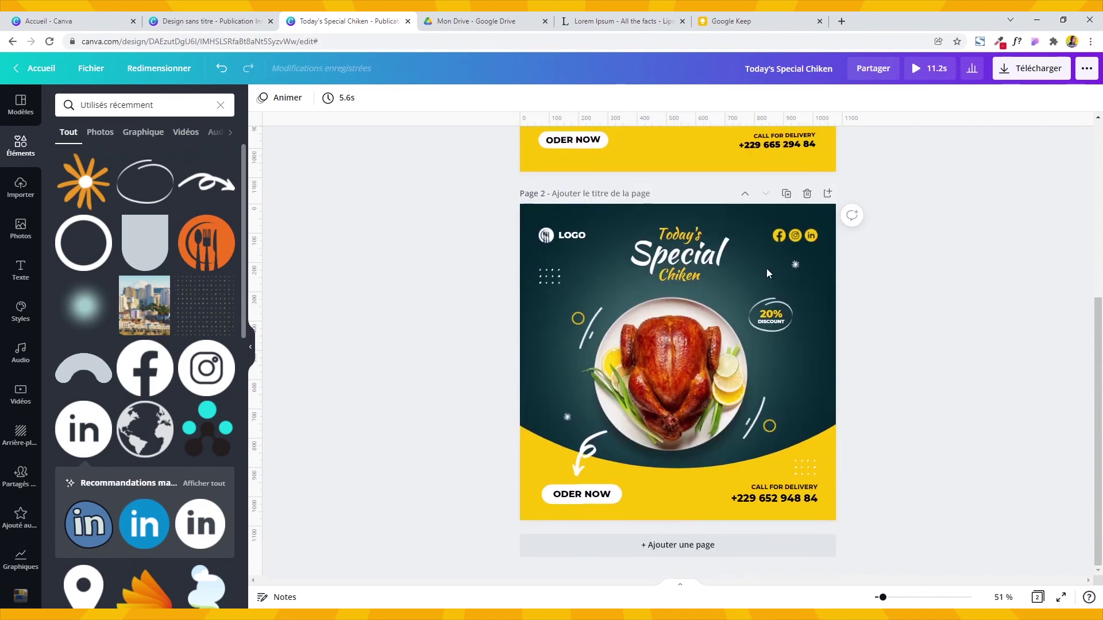
left_click(725, 260)
left_click(879, 325)
scroll(878, 325, "up", 5)
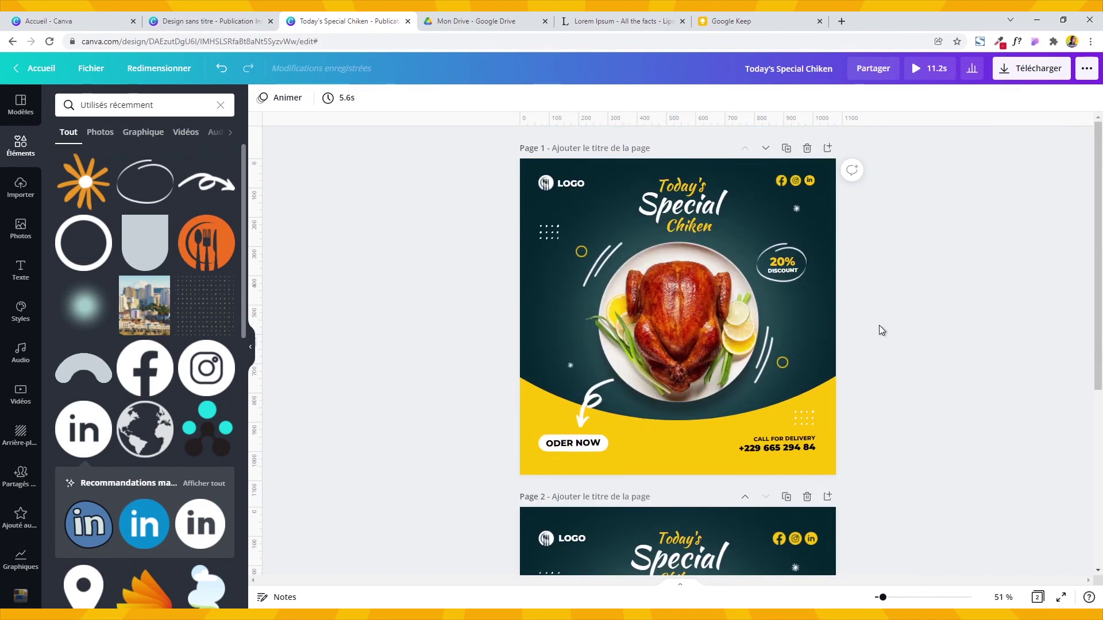
scroll(879, 325, "down", 1)
scroll(879, 325, "down", 4)
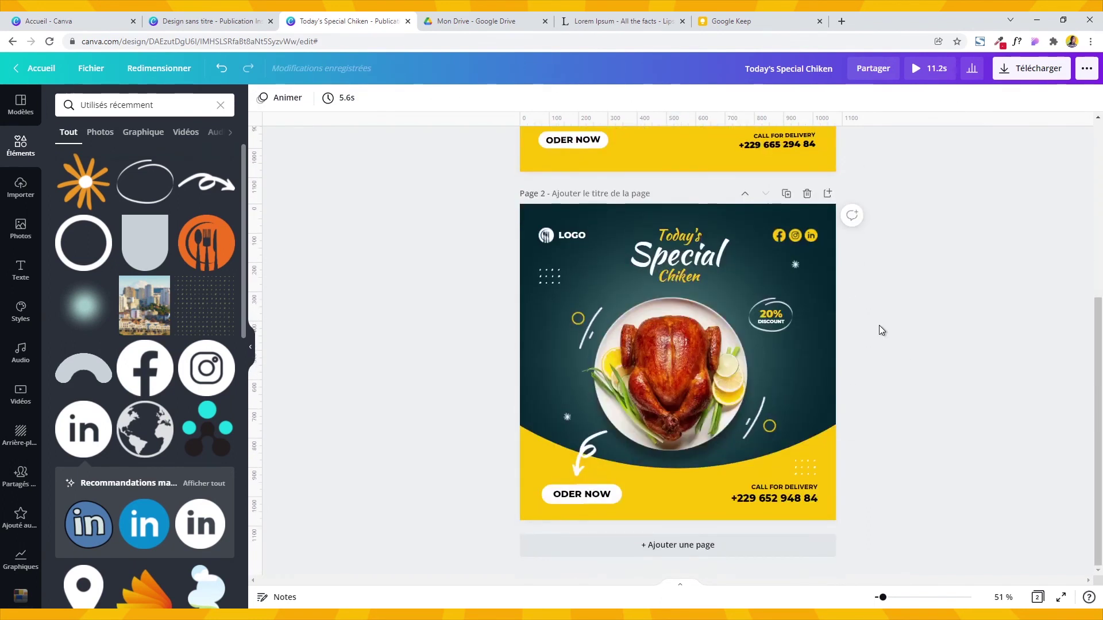
scroll(879, 325, "up", 4)
scroll(879, 325, "down", 4)
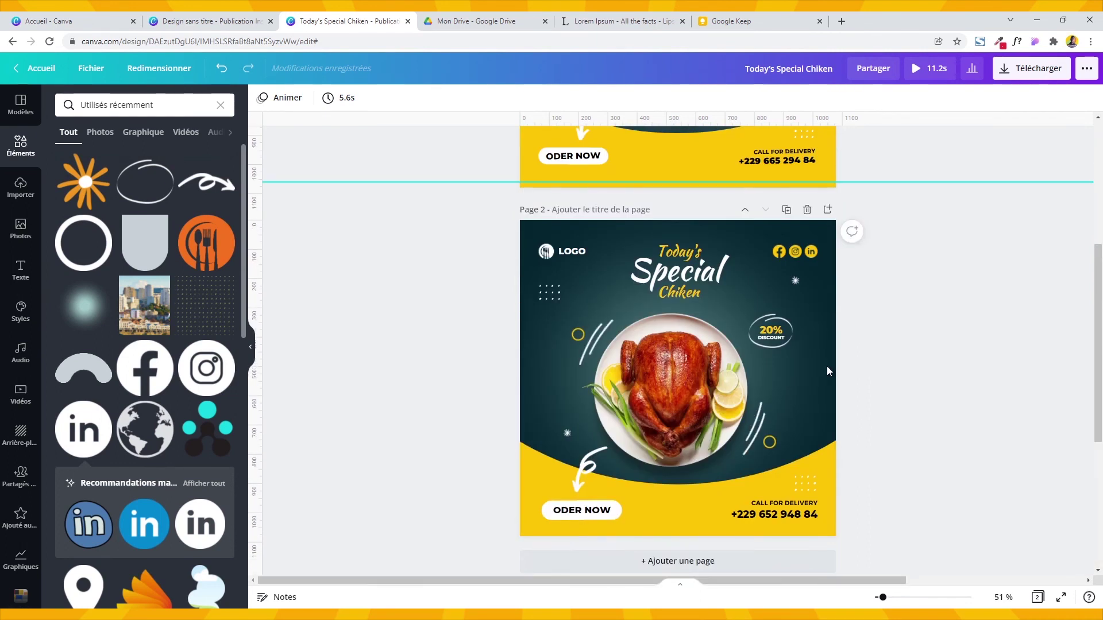
scroll(940, 356, "up", 3)
scroll(940, 356, "up", 2)
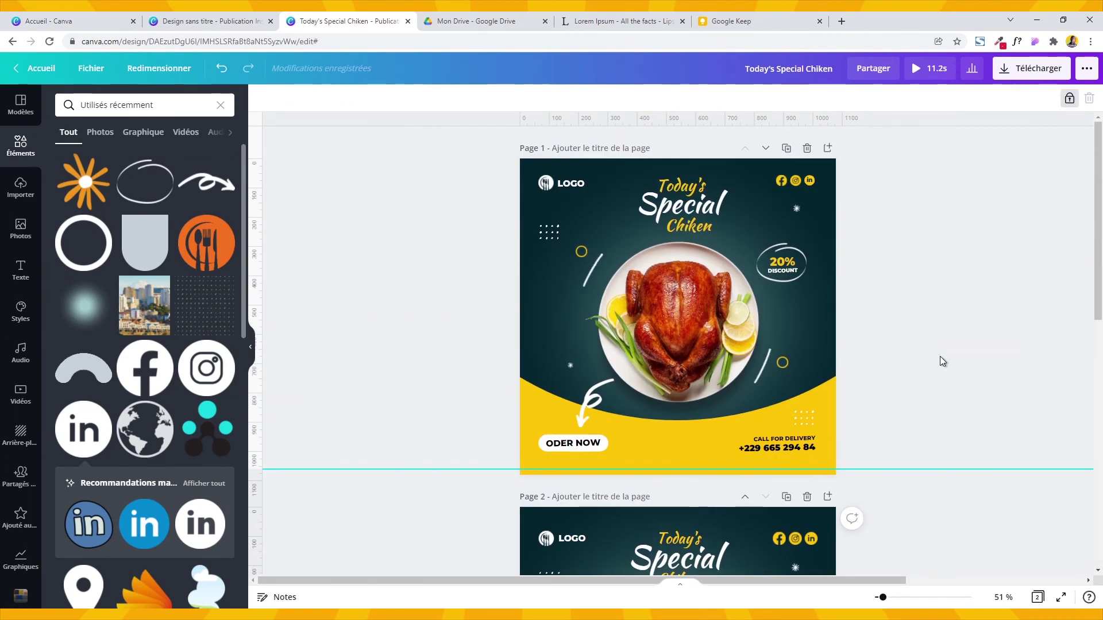
scroll(939, 356, "down", 6)
scroll(959, 322, "up", 3)
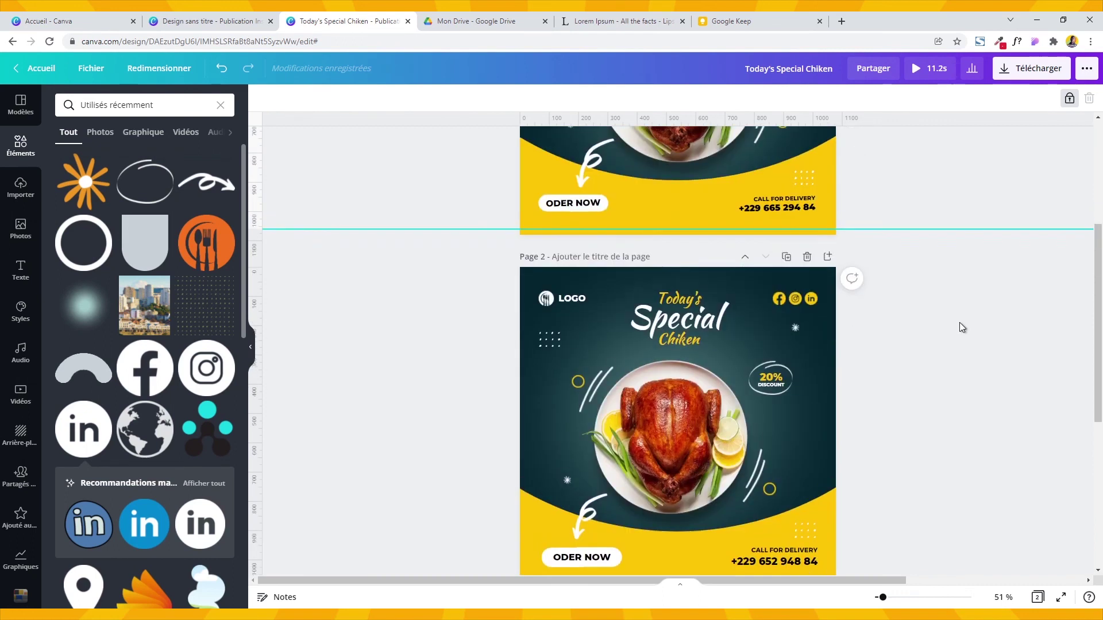
scroll(959, 322, "up", 2)
scroll(959, 323, "down", 3)
left_click(1068, 99)
key("Delete")
left_click(798, 374)
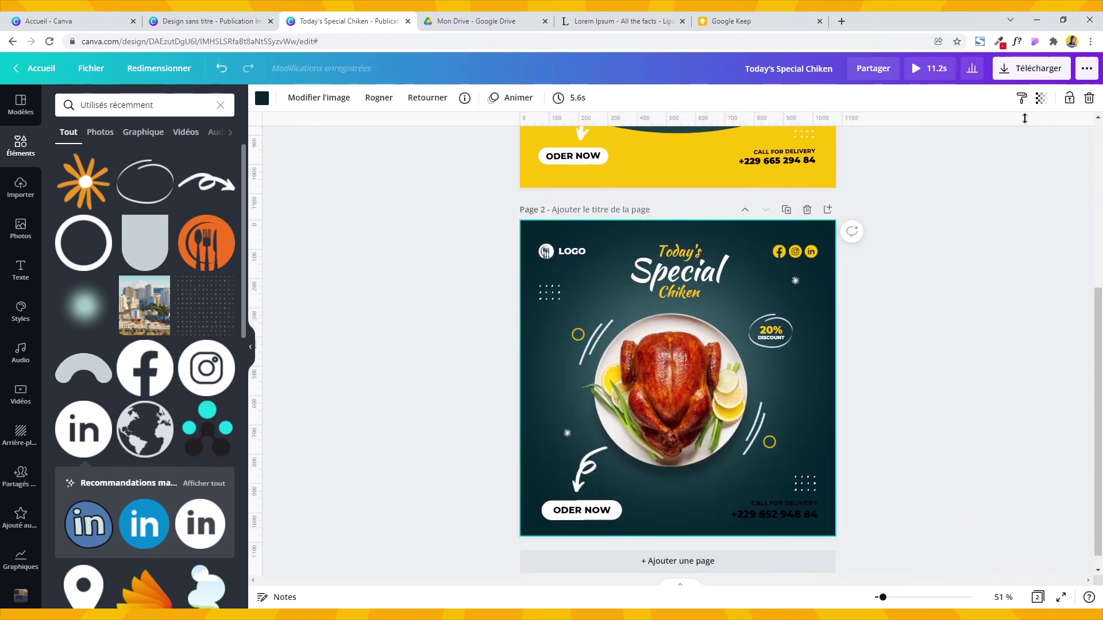
left_click(1040, 98)
left_click(957, 135)
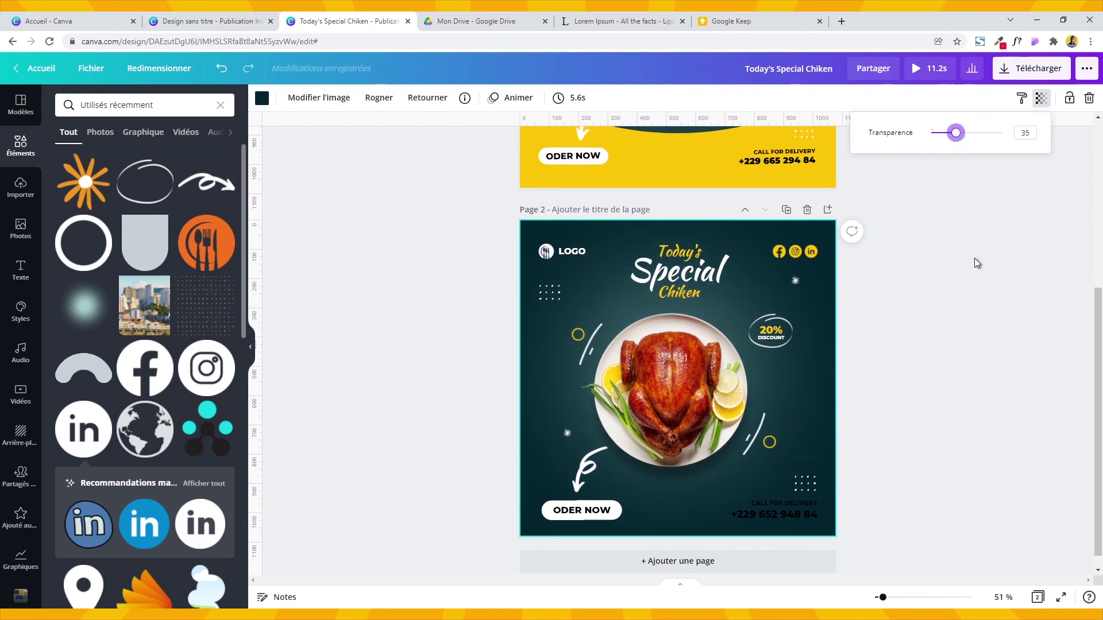
Paste the yellow band back behind everything, then view both pages as thumbnails
key("ctrl+v")
left_click(941, 97)
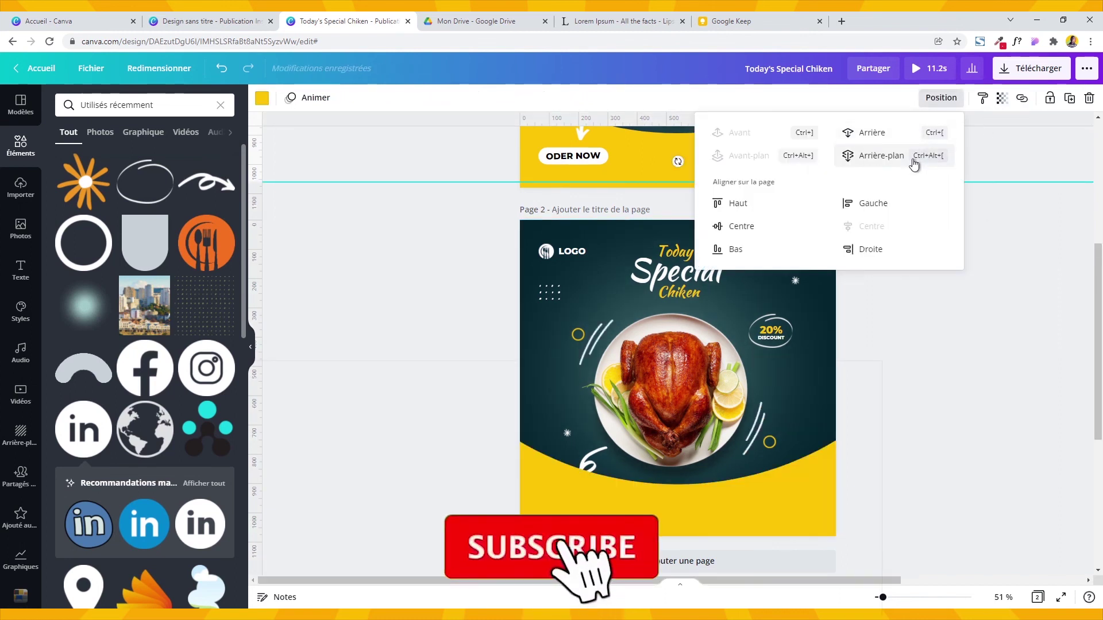
left_click(913, 165)
left_click(1018, 157)
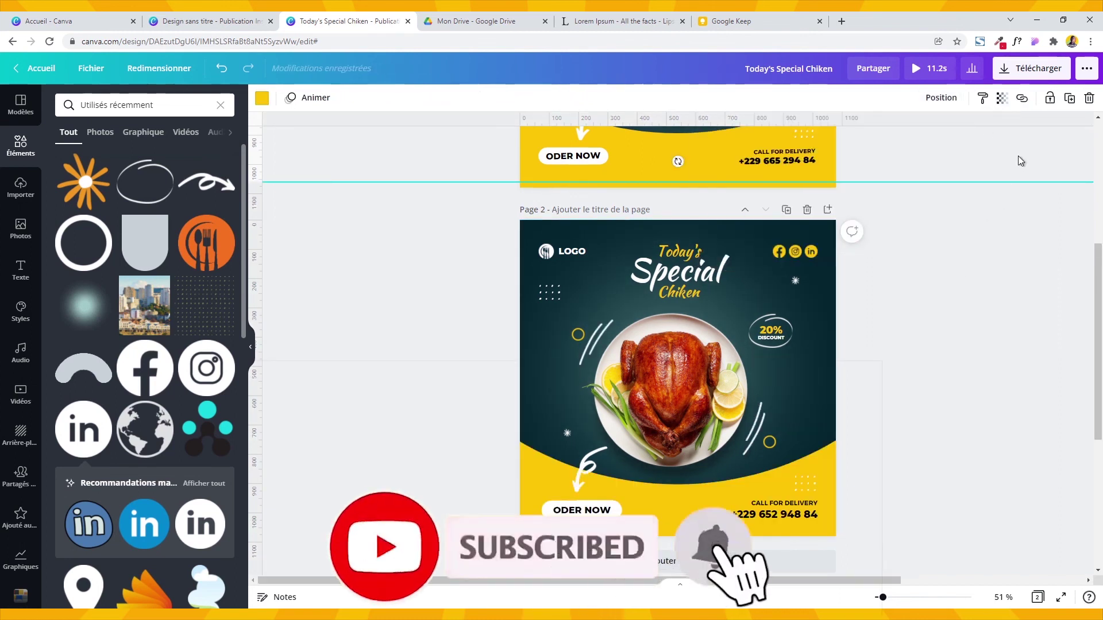
left_click(1036, 596)
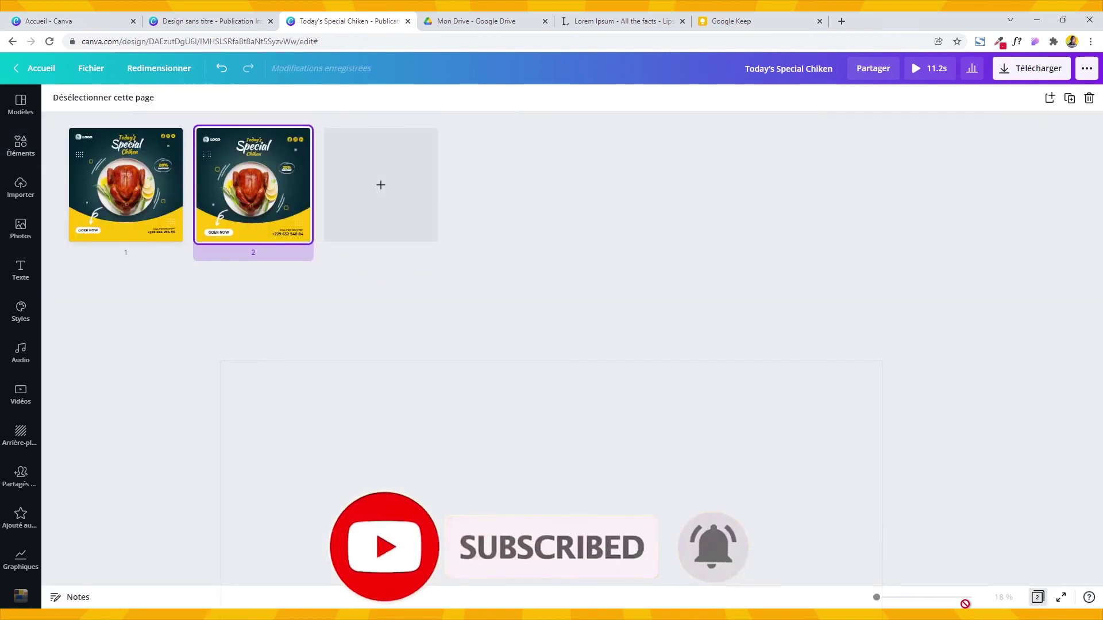